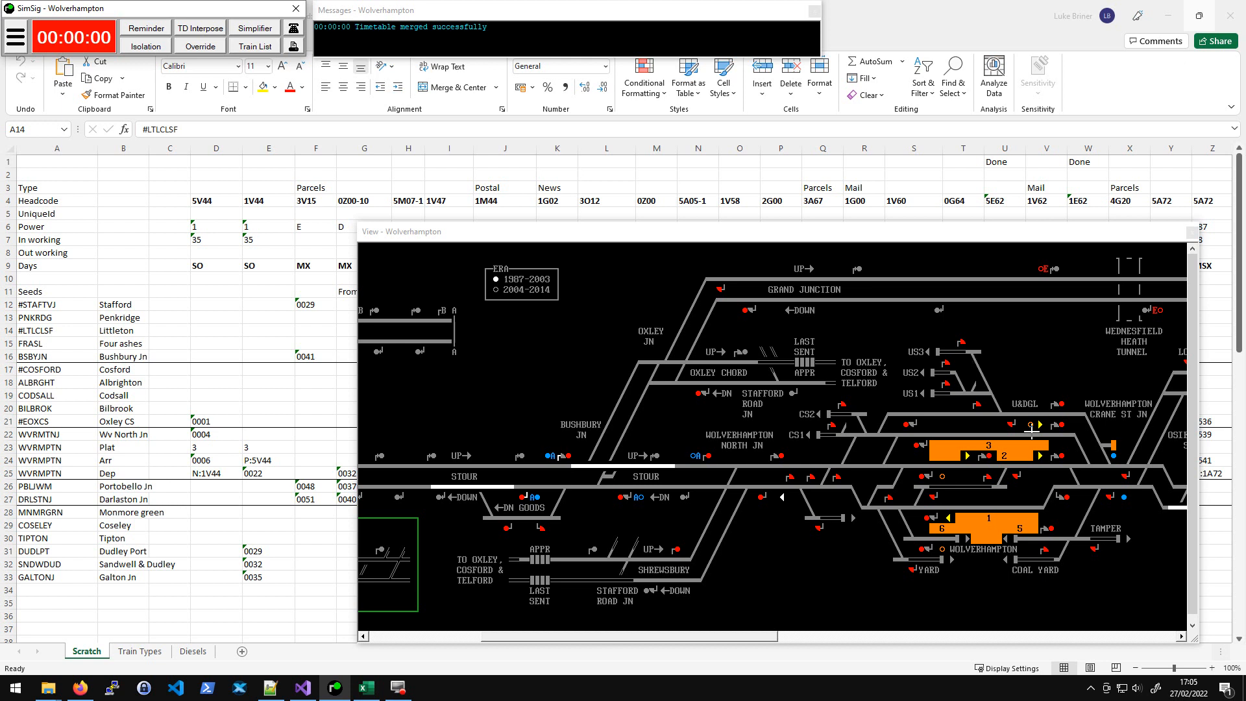
# - Open the timetable list and start a new timetable with train ID 5V44 entering at Oxley CS
pyautogui.click(610, 244)
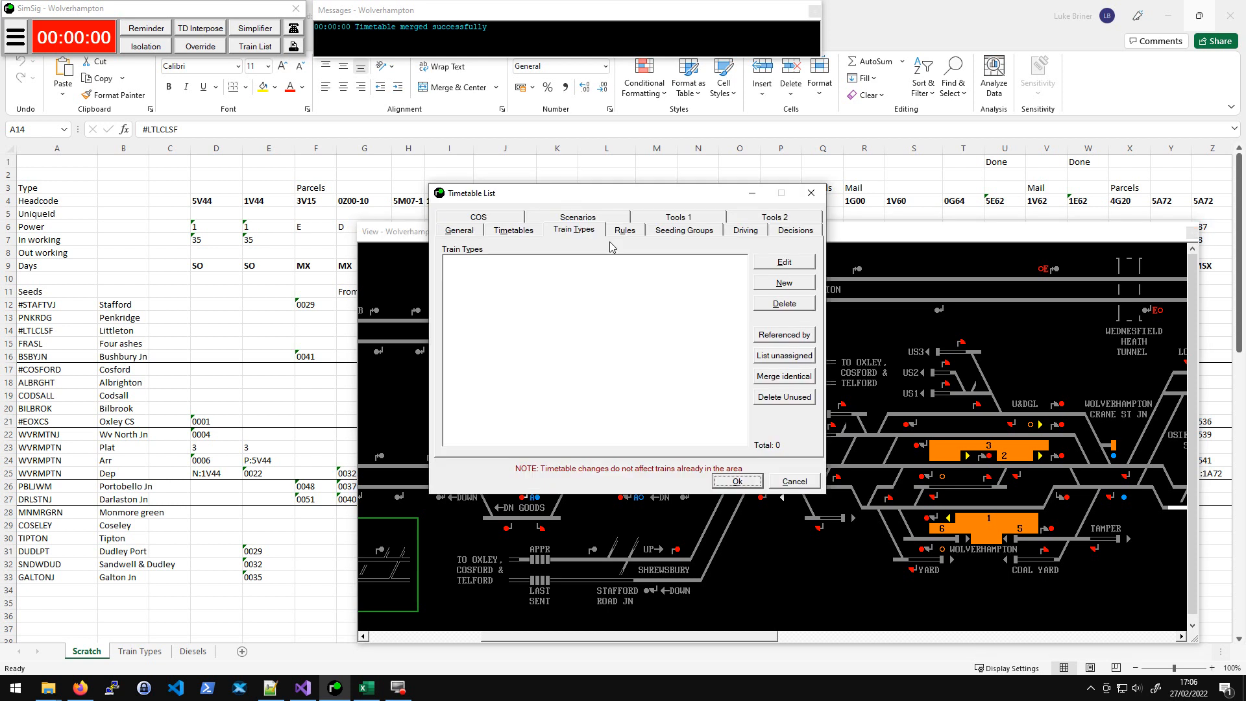
pyautogui.click(580, 233)
pyautogui.click(501, 231)
pyautogui.click(576, 229)
pyautogui.click(519, 234)
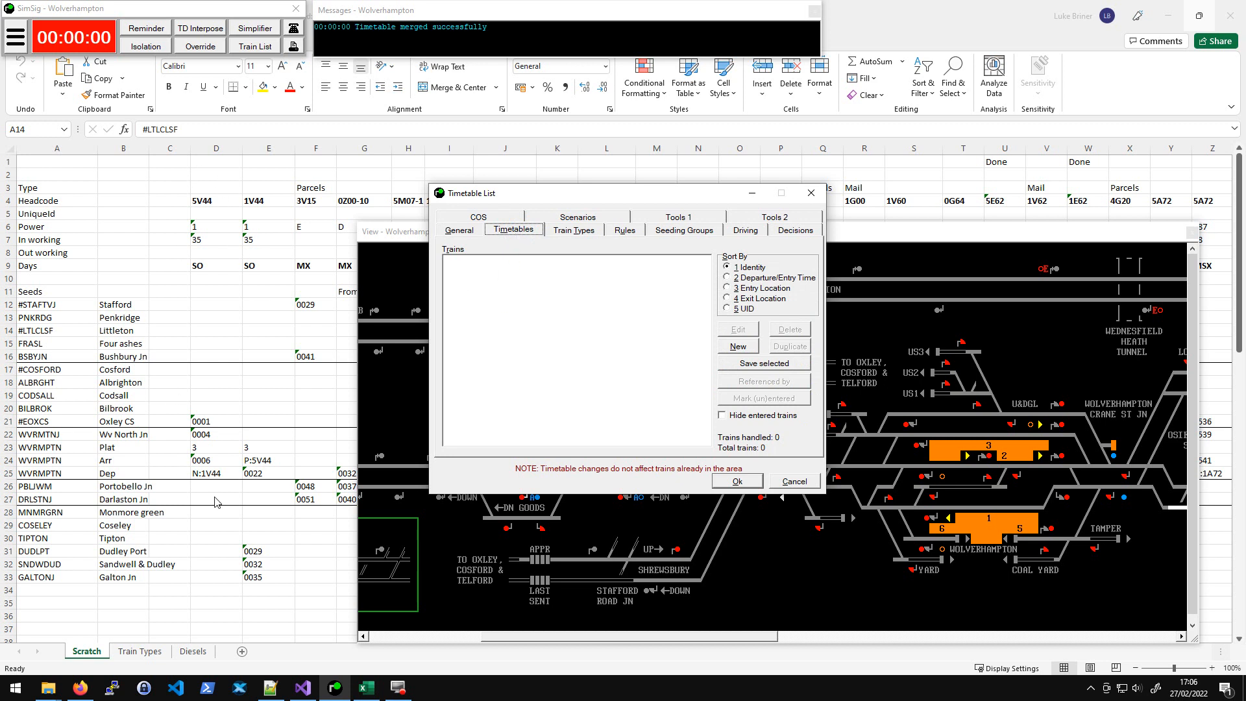
pyautogui.click(737, 347)
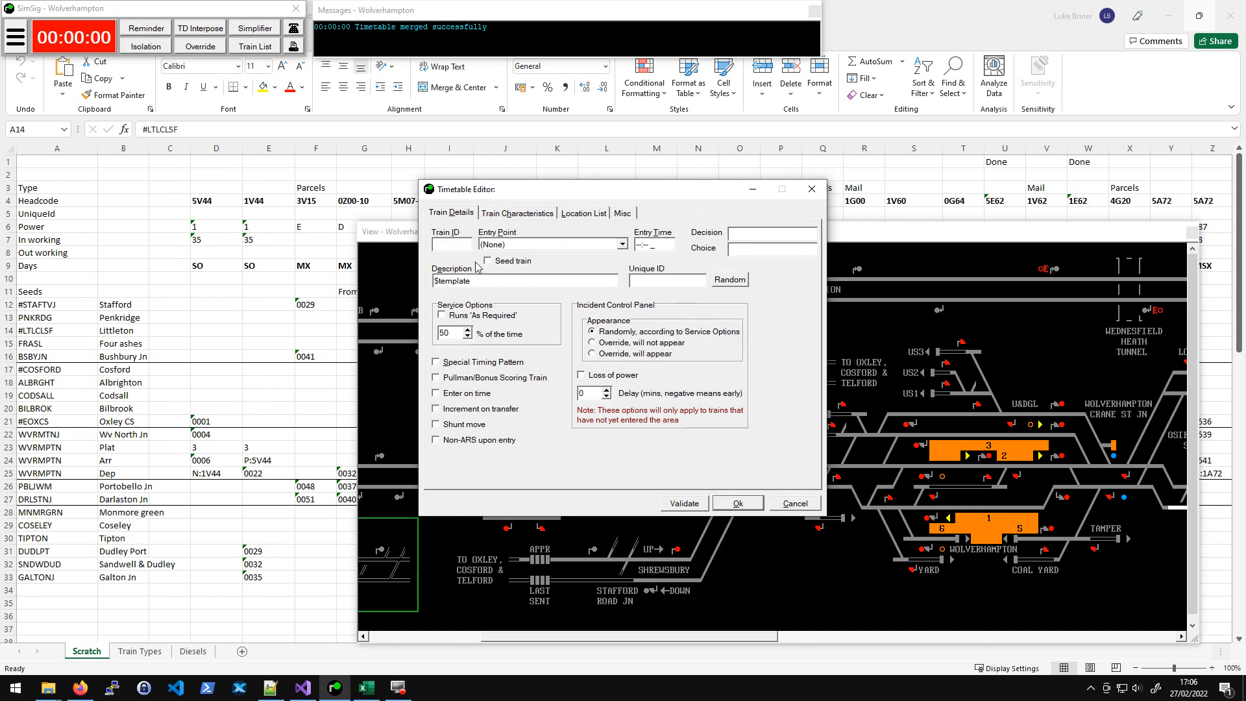
pyautogui.write('5V44')
pyautogui.click(550, 247)
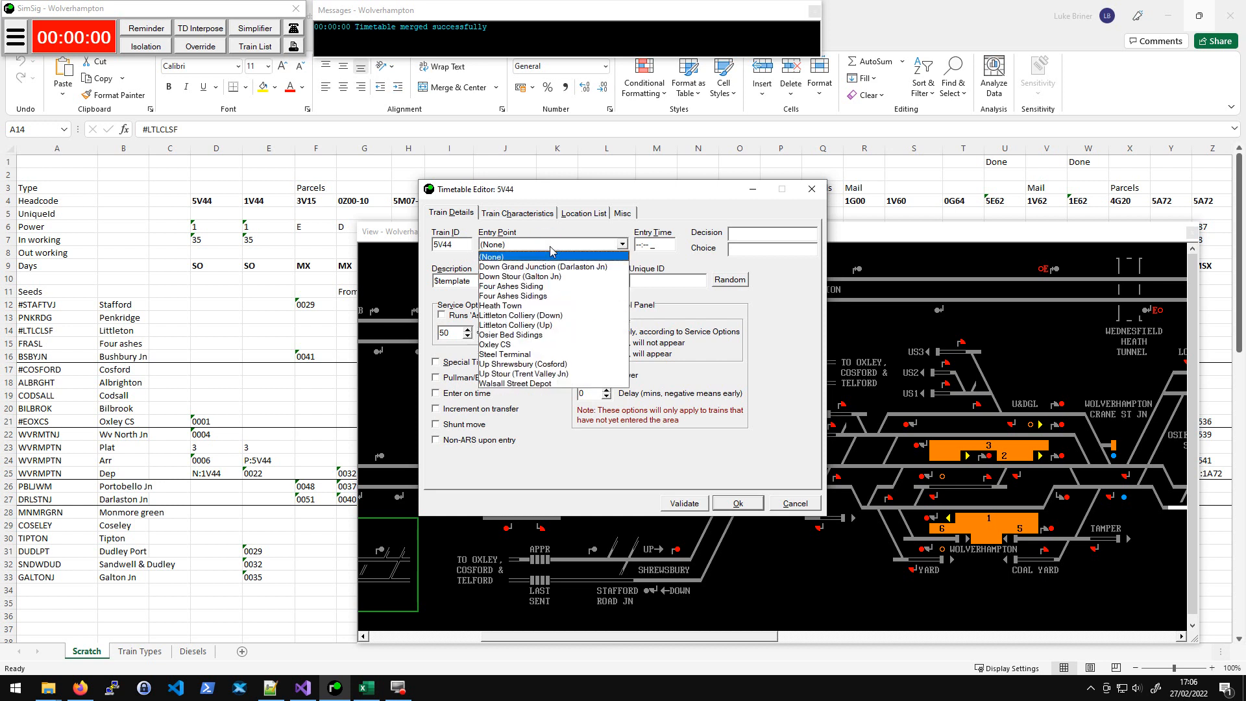
pyautogui.click(530, 345)
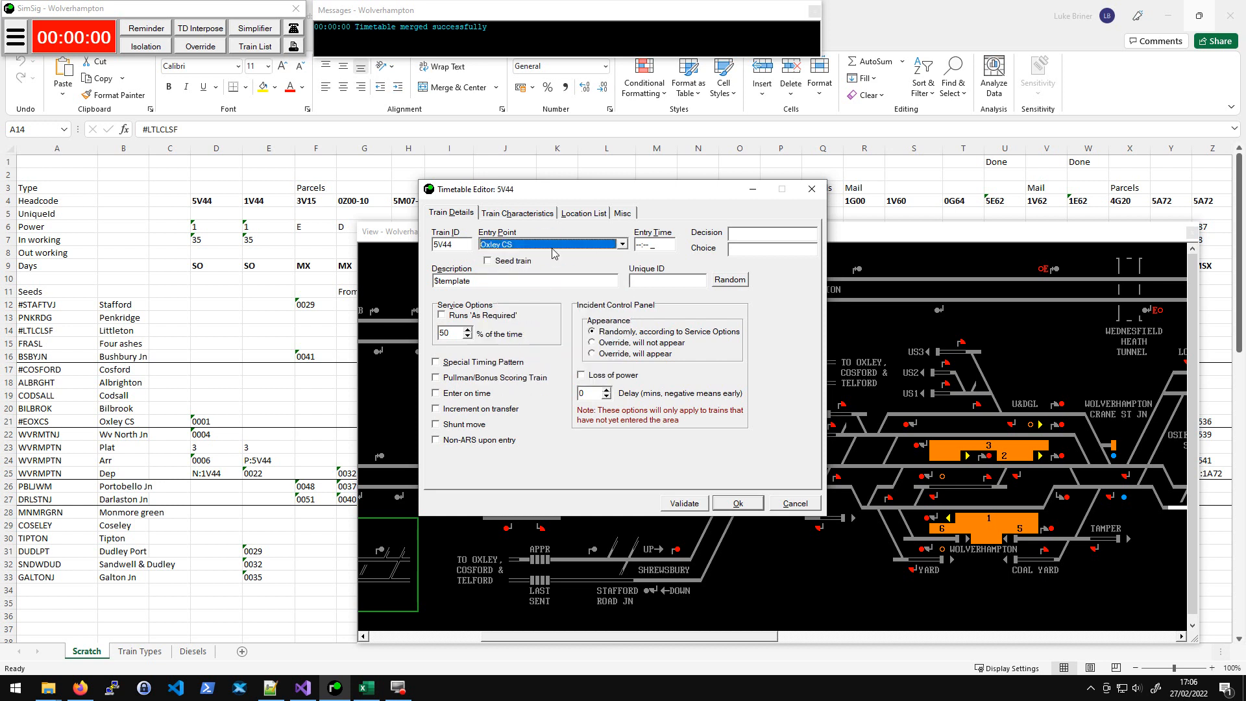
# - Set the 5V44 entry time to 0001, check its train characteristics, and save the timetable
pyautogui.click(639, 245)
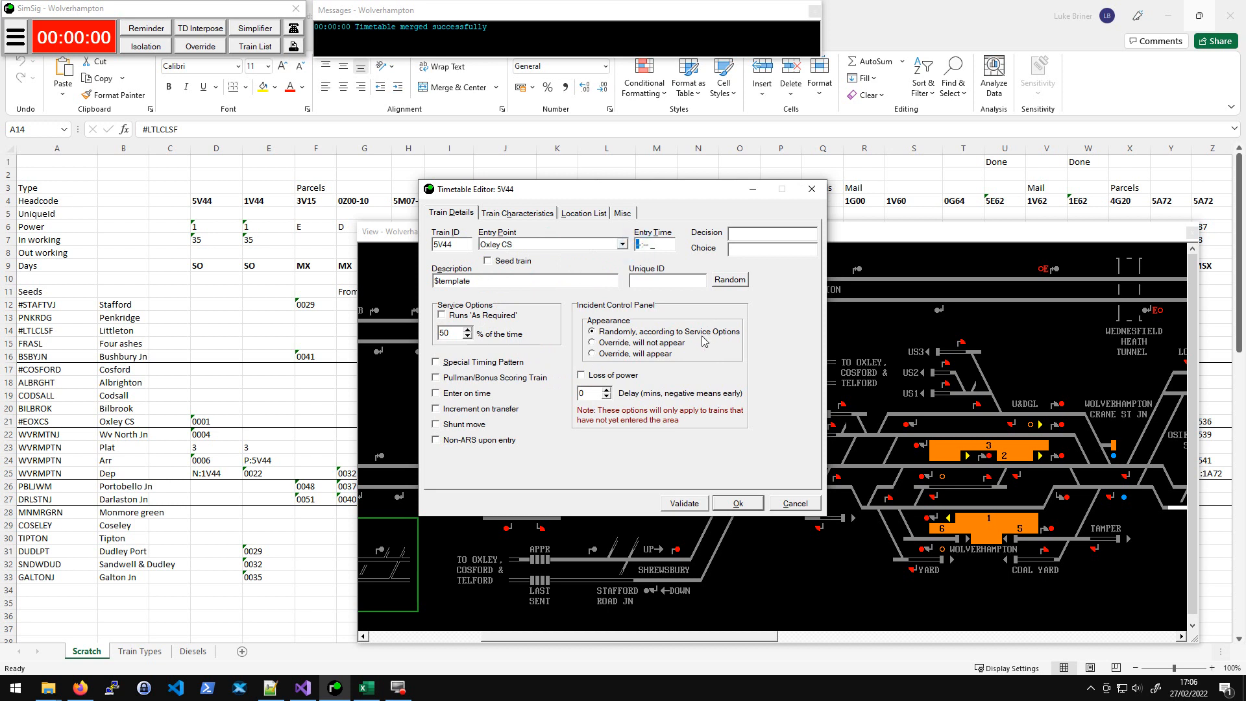
pyautogui.write('0001')
pyautogui.press('Tab')
pyautogui.click(507, 280)
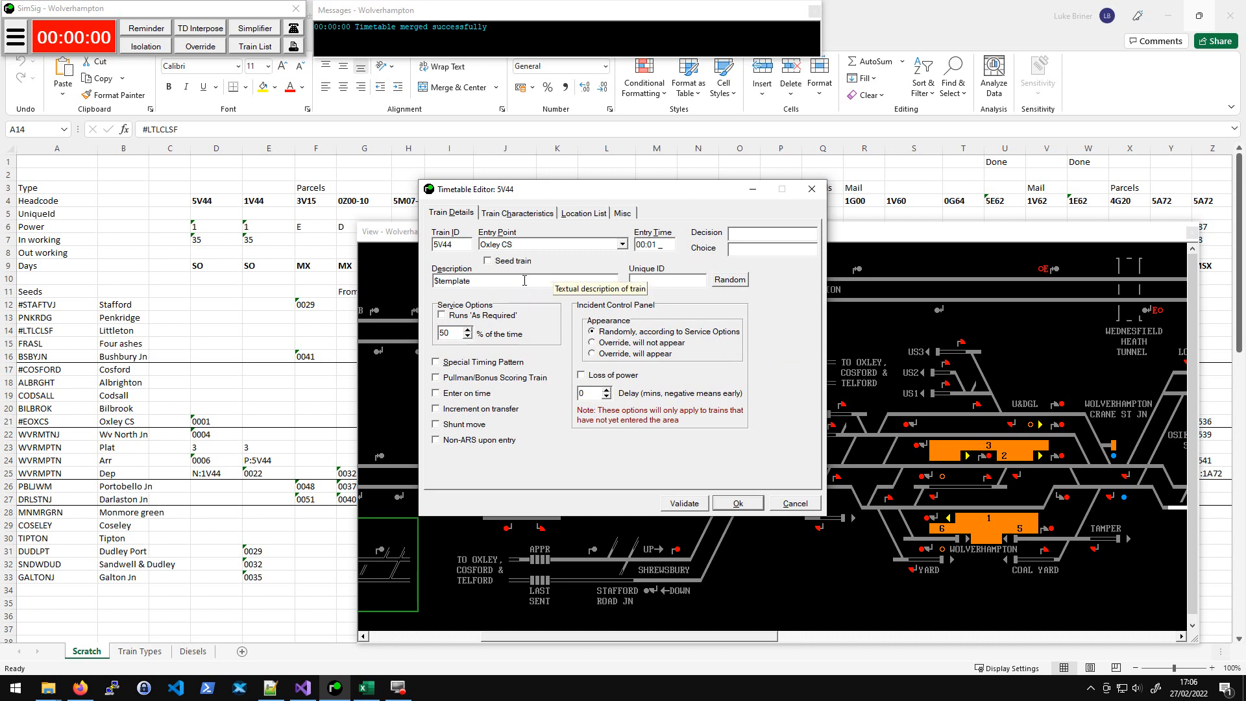
pyautogui.click(526, 214)
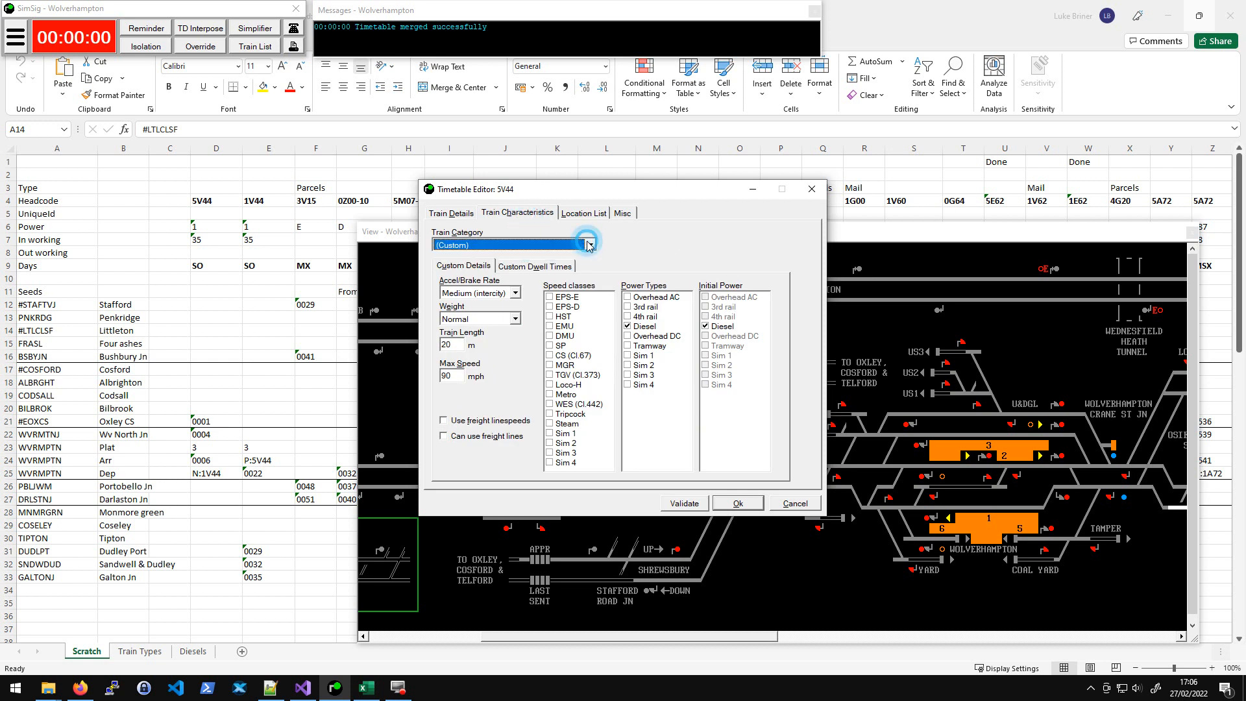
pyautogui.click(738, 504)
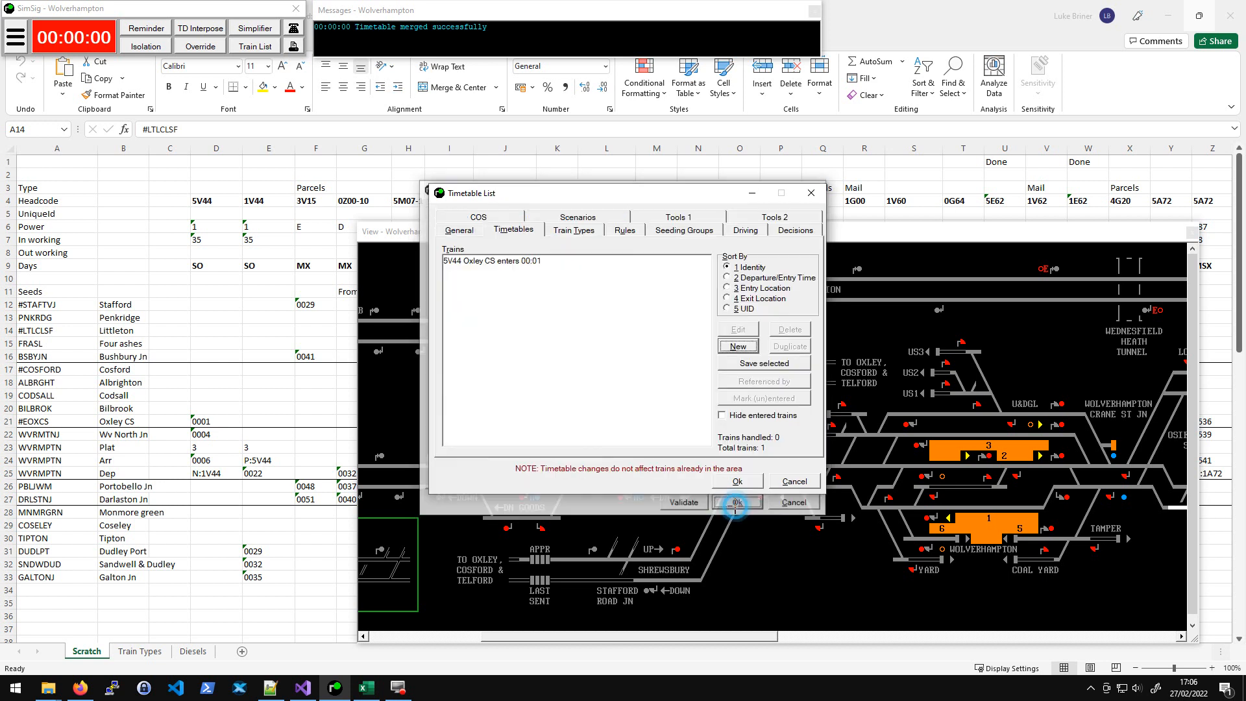
pyautogui.click(574, 230)
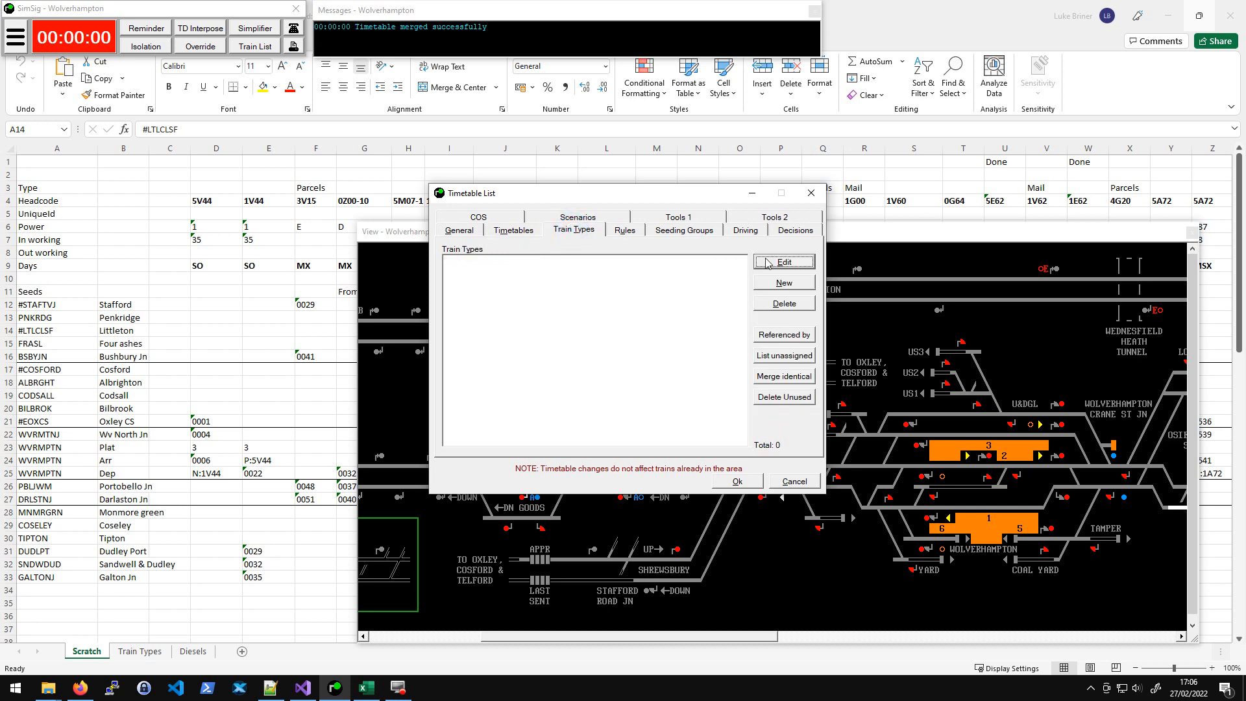
pyautogui.click(779, 289)
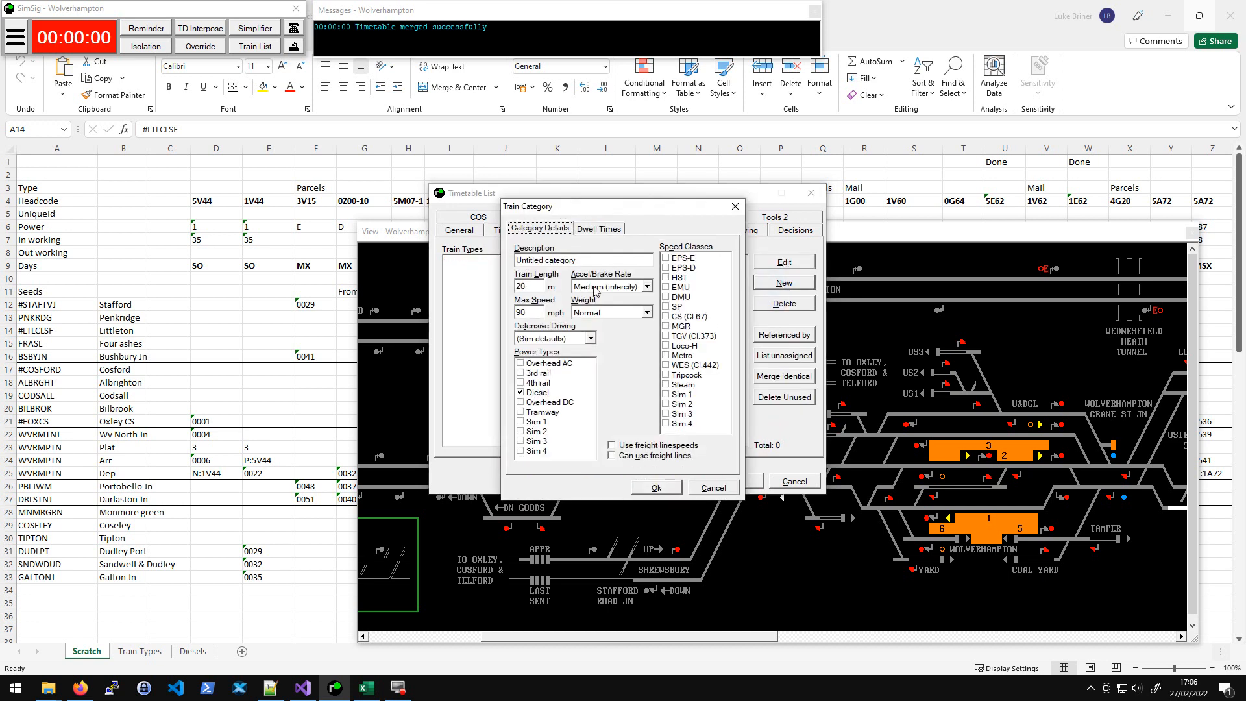
pyautogui.click(713, 487)
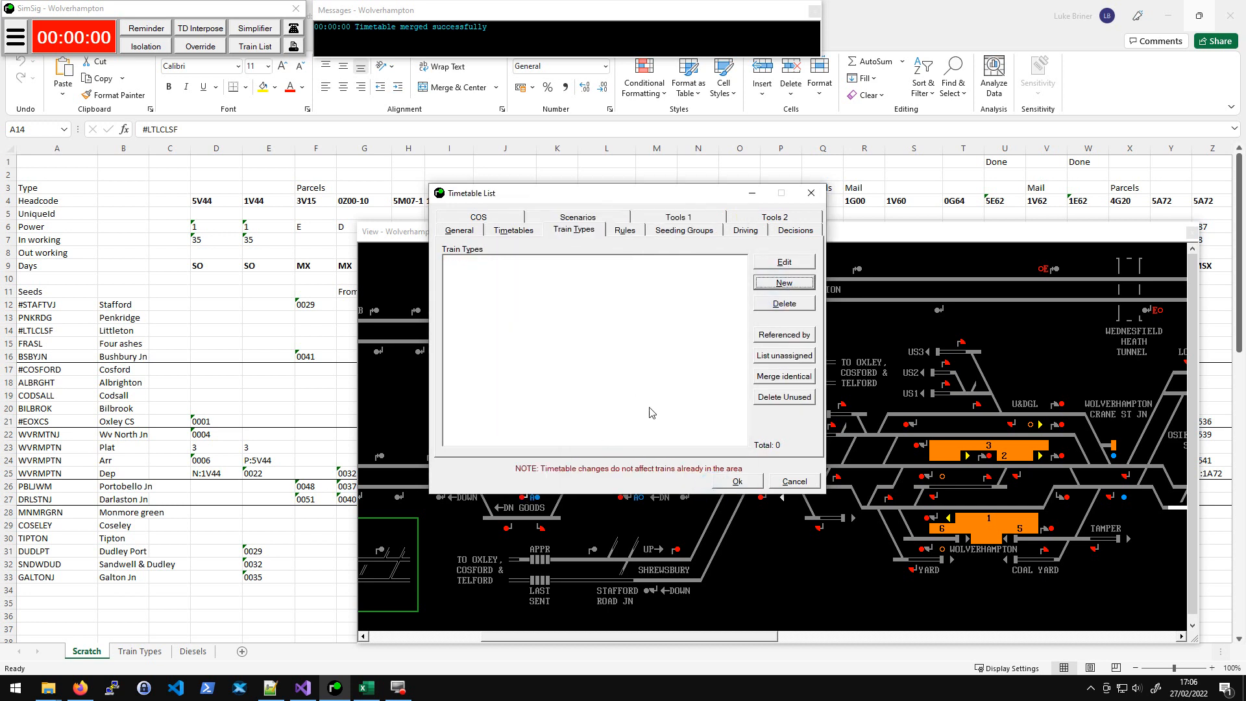
# - Delete the 5V44 timetable from the timetables list and close the timetable list
pyautogui.click(512, 229)
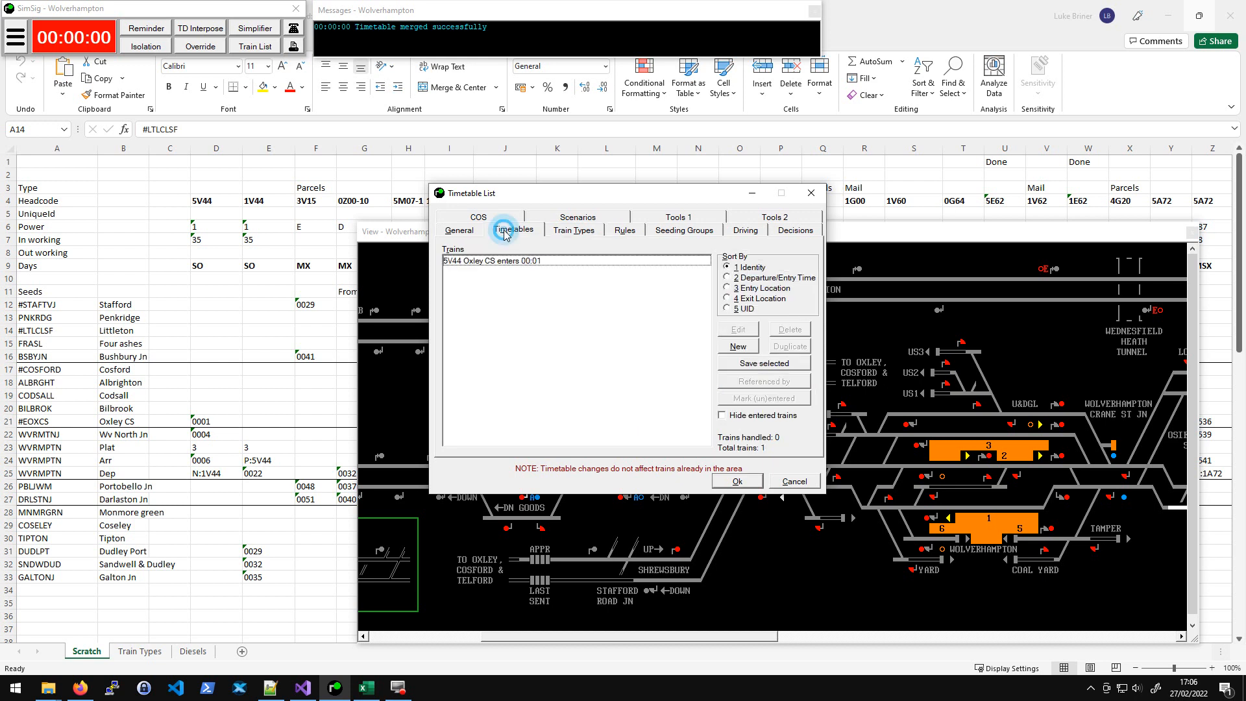
pyautogui.click(523, 260)
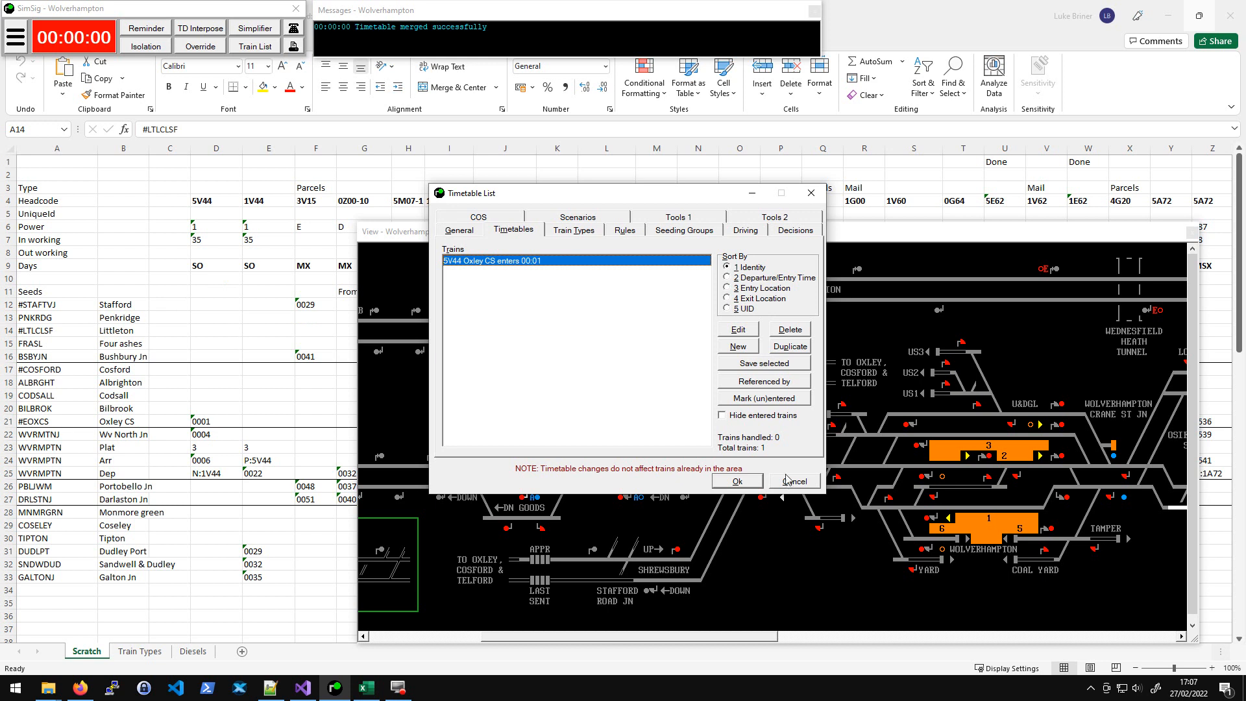
pyautogui.click(789, 329)
pyautogui.click(602, 372)
pyautogui.click(721, 476)
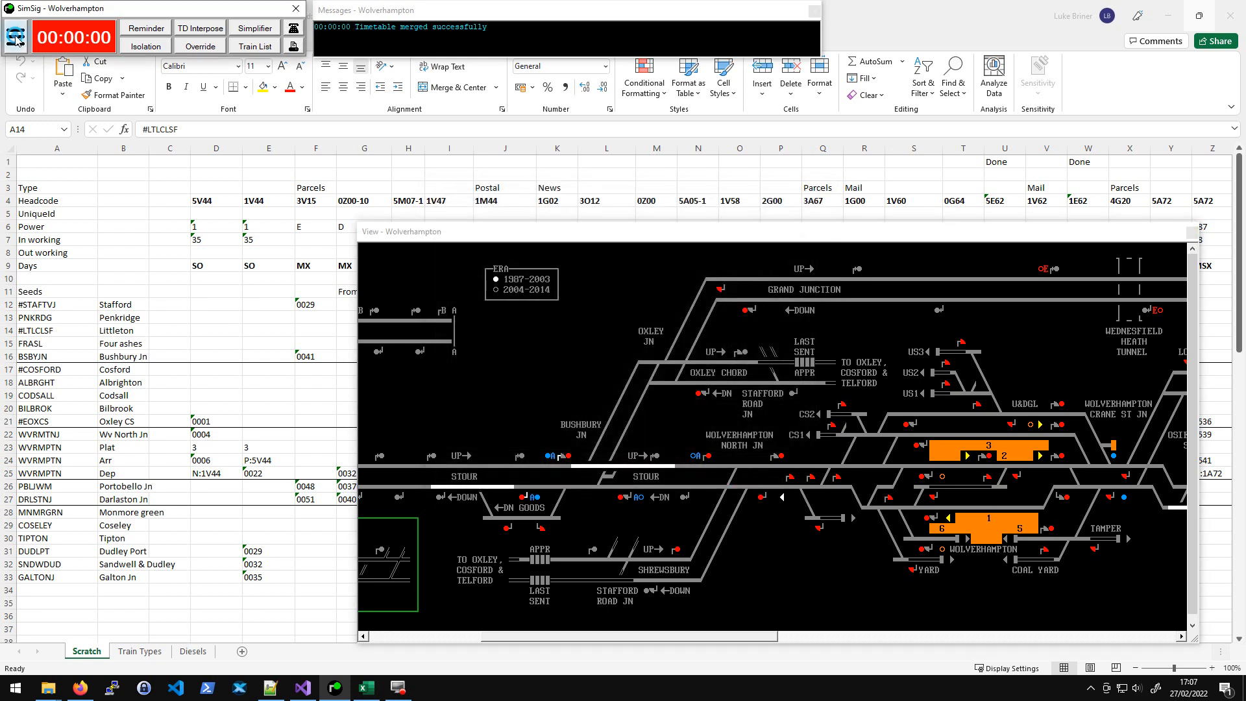
# - Open the XML timetable import tool and examine its file and text import options before closing it
pyautogui.click(16, 37)
pyautogui.moveTo(89, 76)
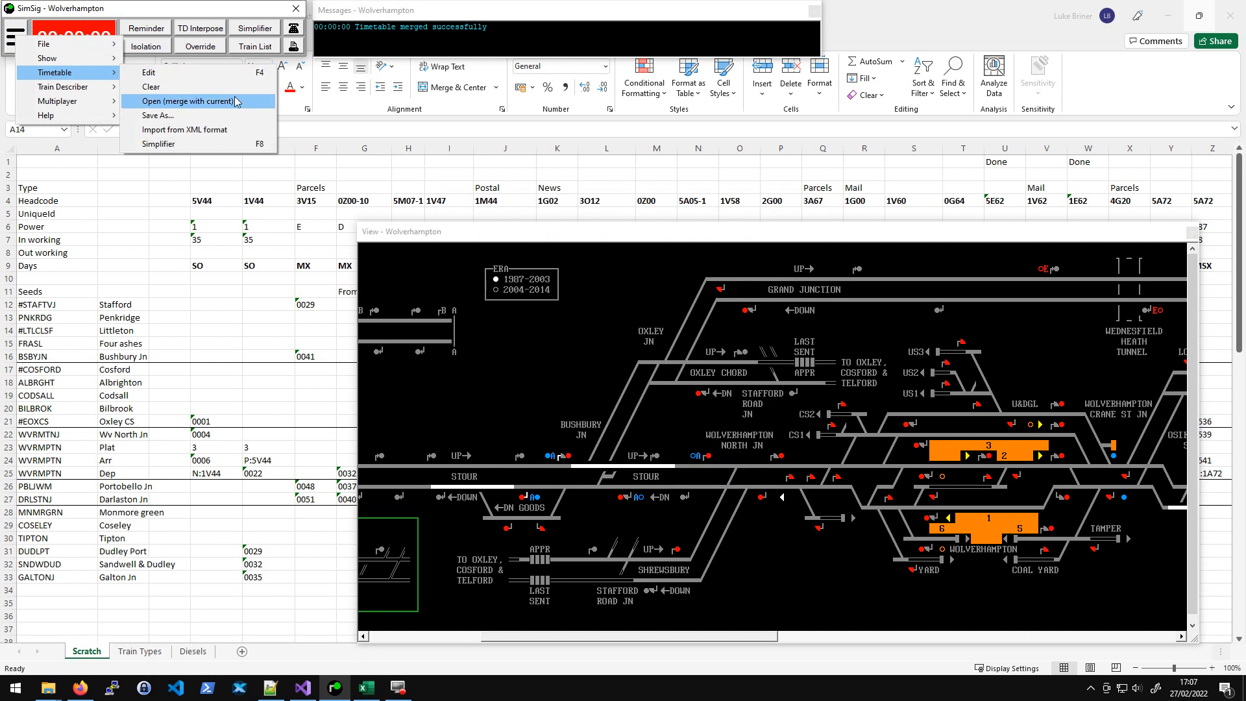
pyautogui.click(227, 131)
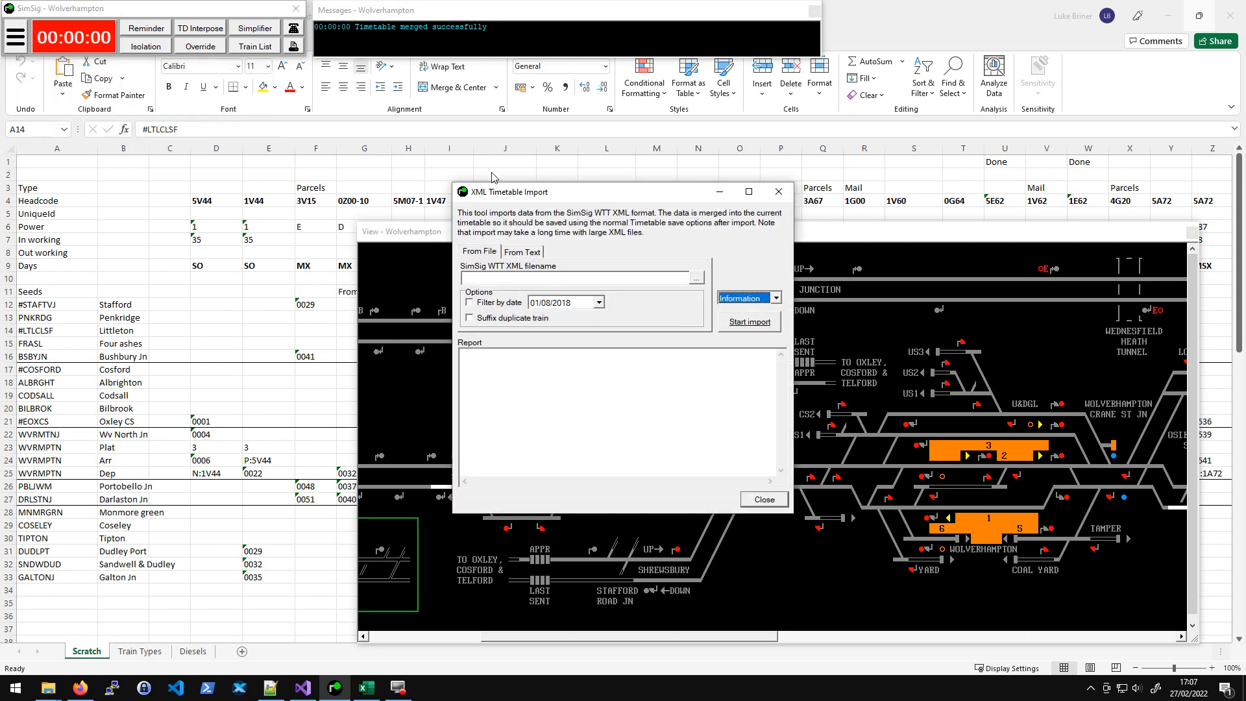
pyautogui.click(531, 279)
pyautogui.click(523, 253)
pyautogui.click(480, 252)
pyautogui.click(524, 253)
pyautogui.click(484, 252)
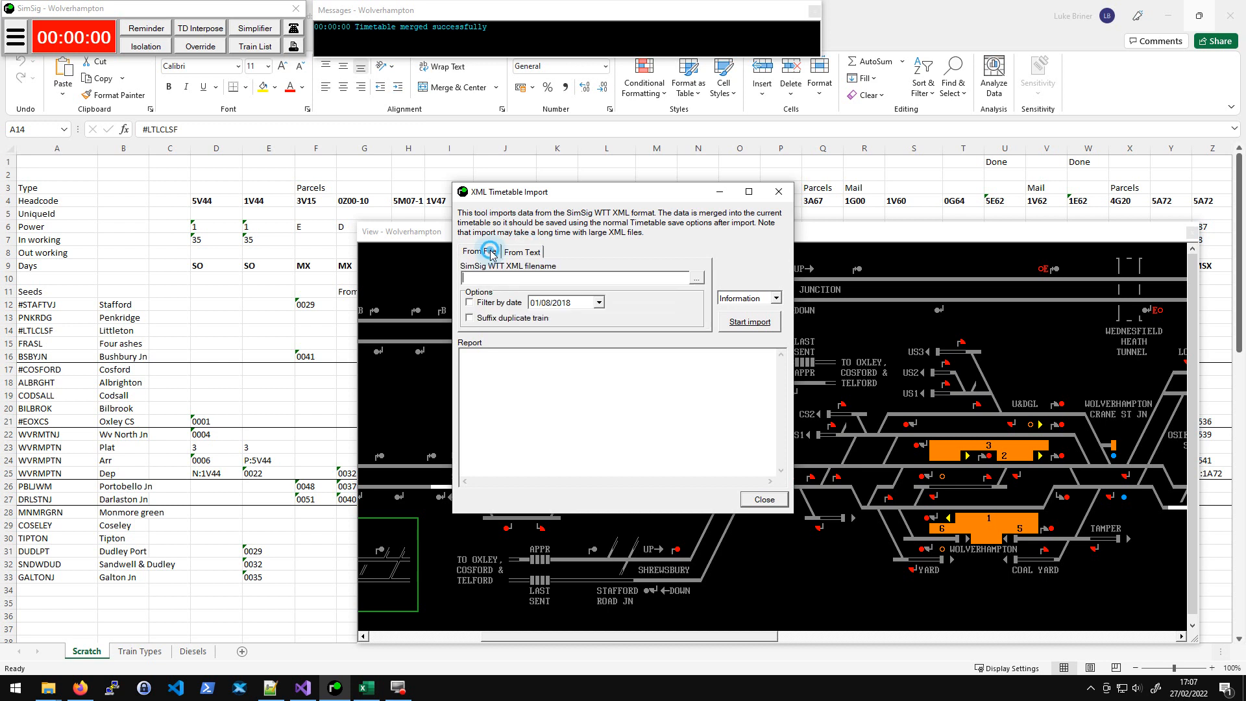
pyautogui.click(778, 193)
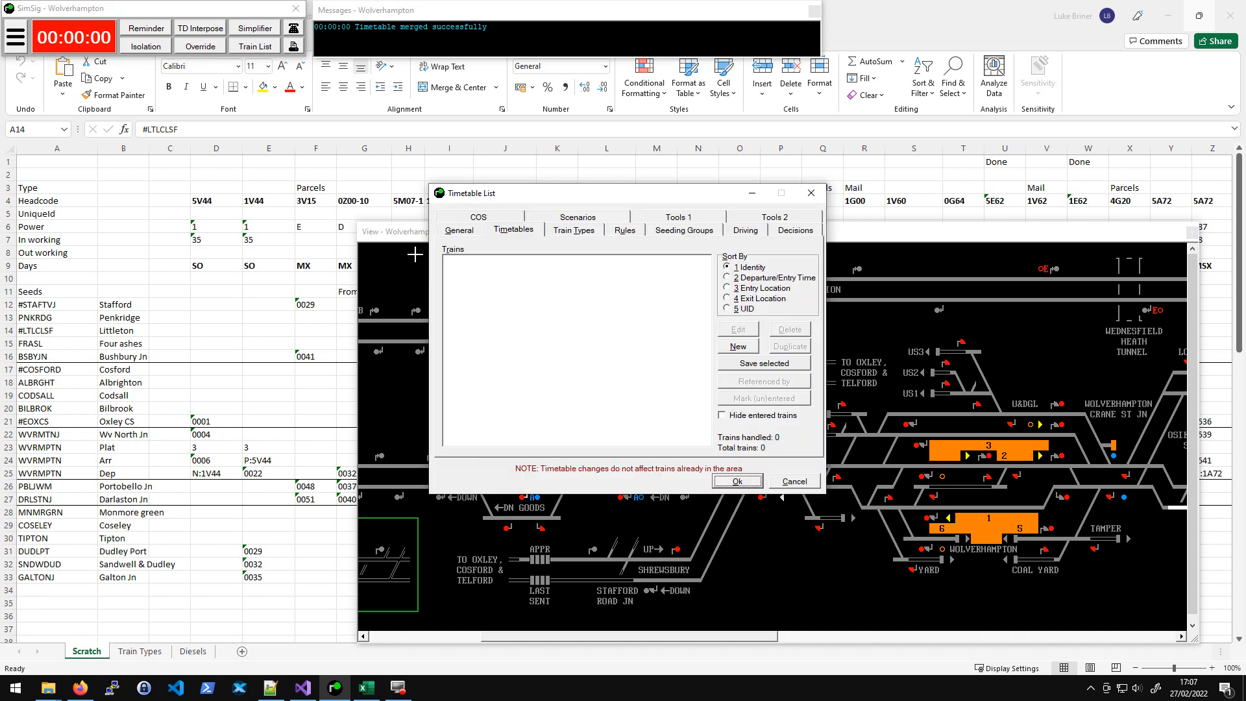
# - Reposition the timetable list and look at its decisions page
pyautogui.moveTo(626, 192); pyautogui.dragTo(610, 197)
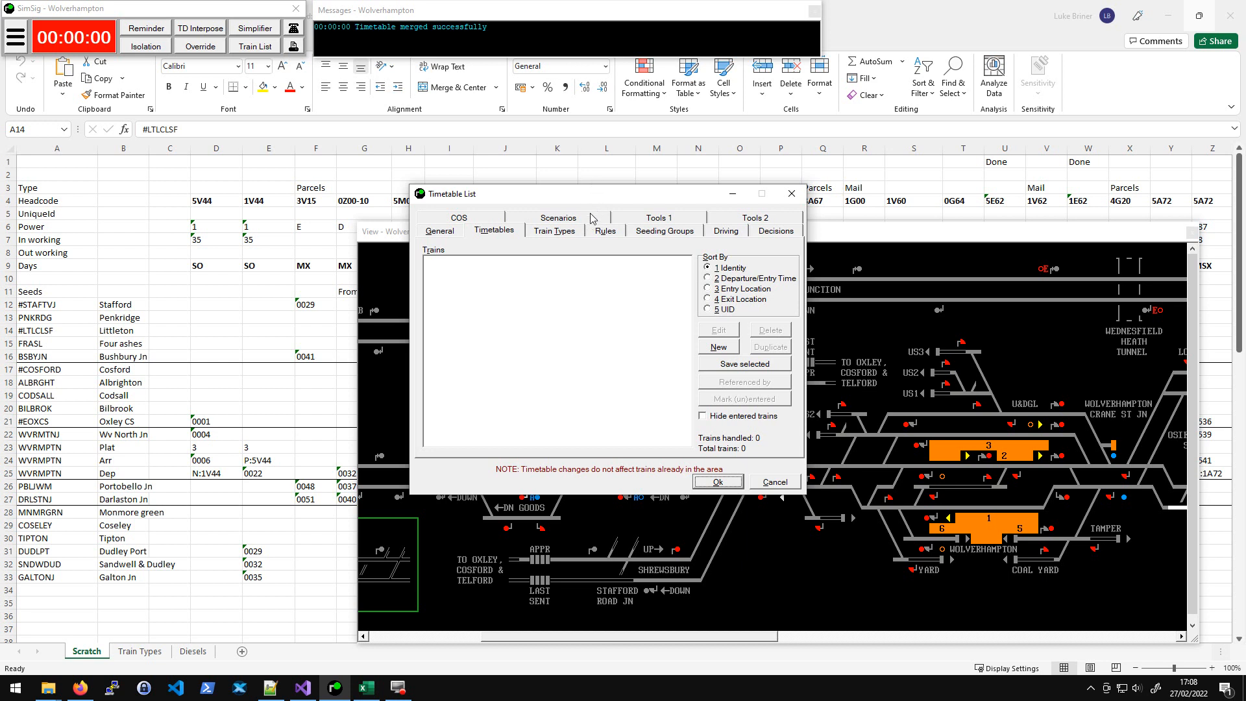
pyautogui.moveTo(594, 195); pyautogui.dragTo(492, 181)
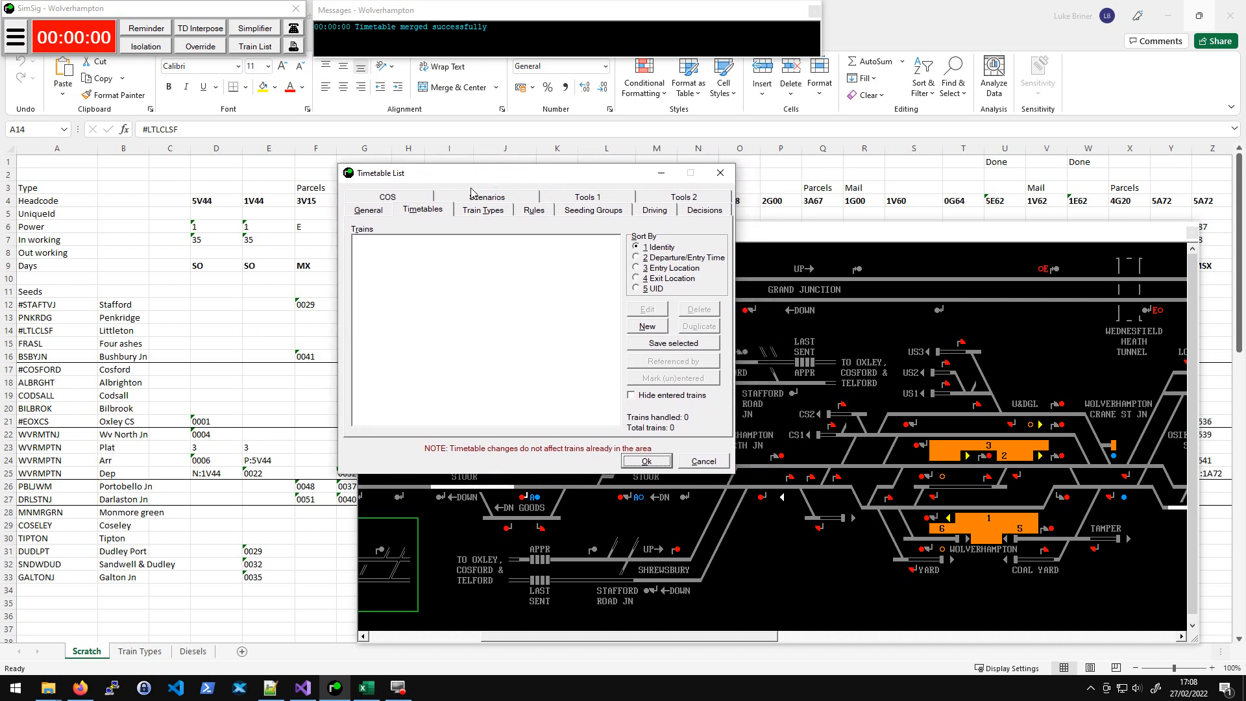
pyautogui.click(705, 212)
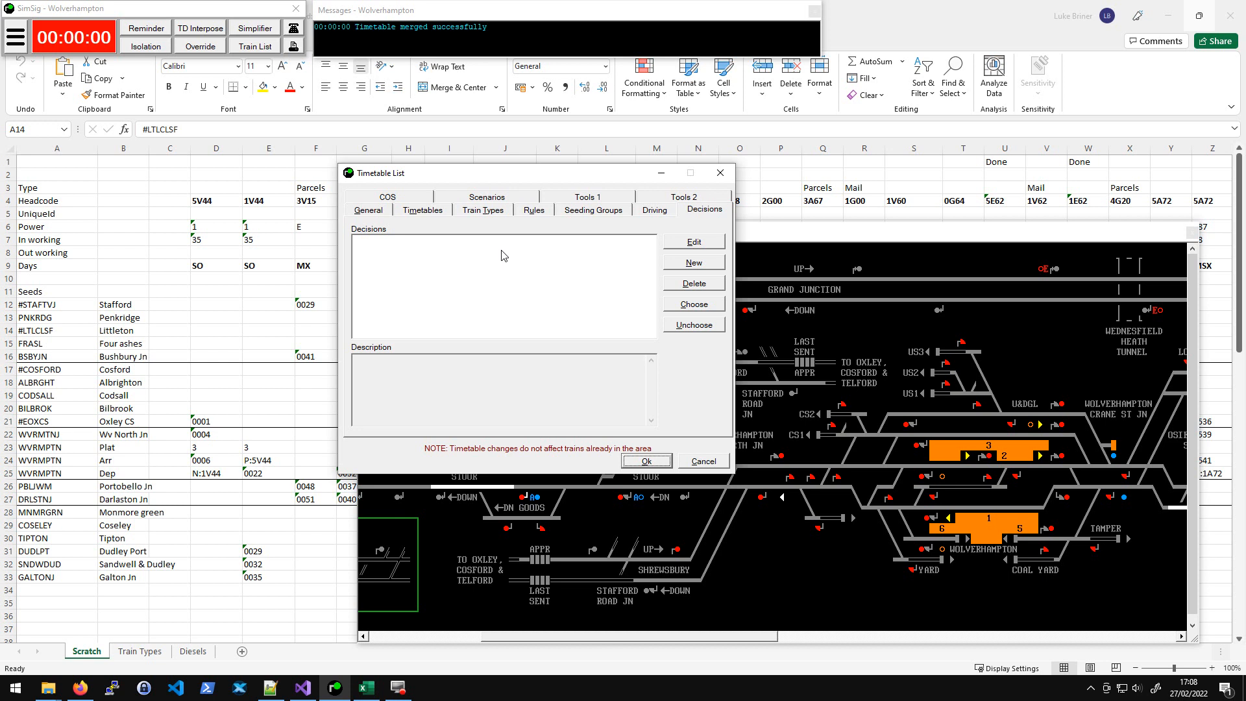
pyautogui.click(421, 209)
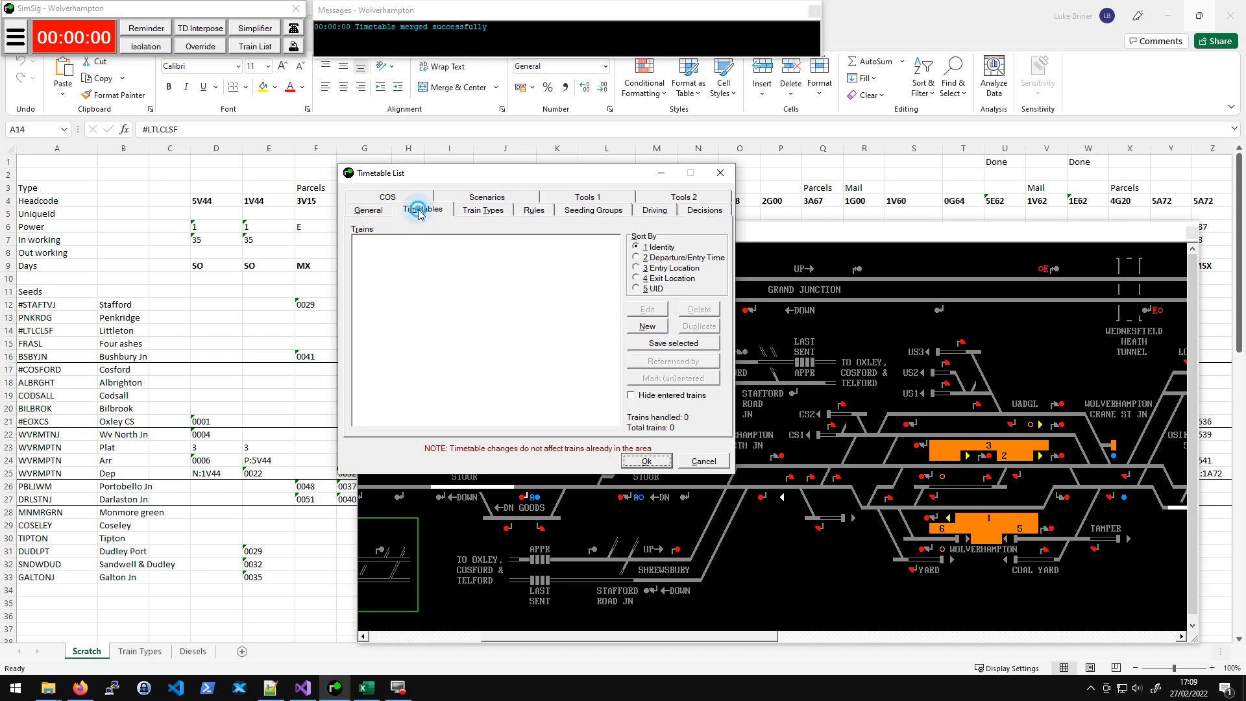
# - Start another new timetable and enter DOTW as its decision
pyautogui.click(647, 325)
pyautogui.click(752, 234)
pyautogui.write('DOTW')
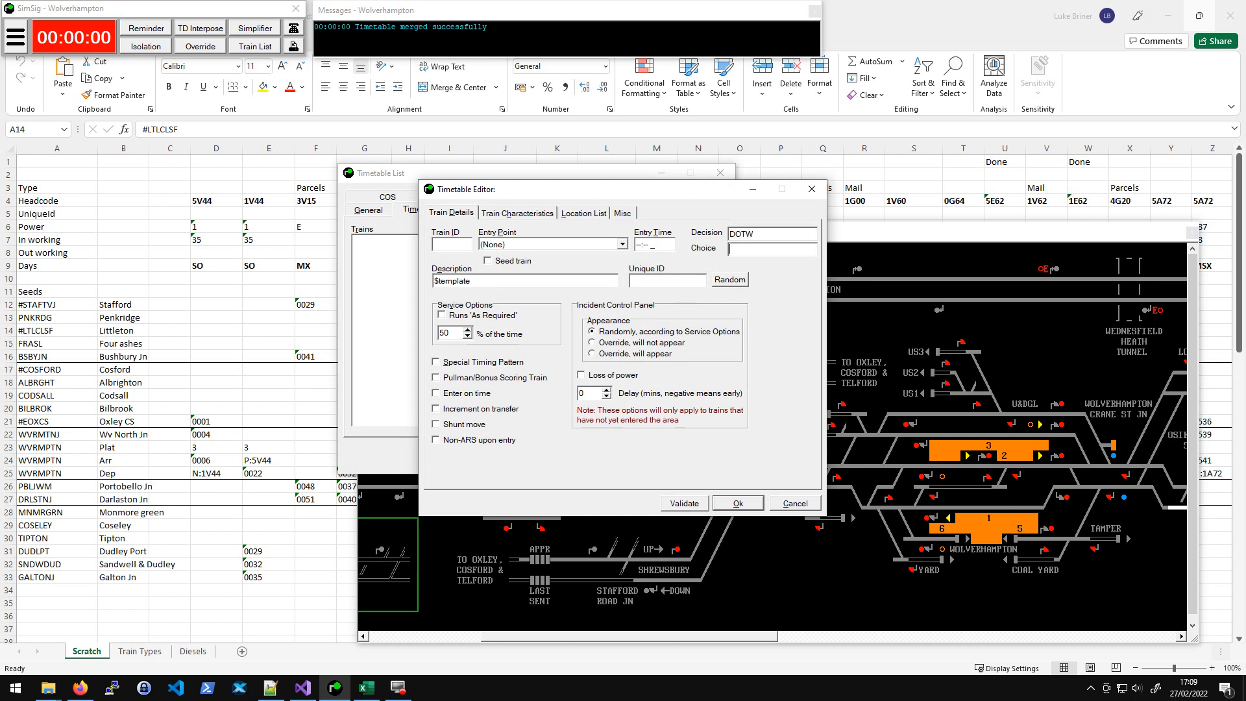
pyautogui.write('SUN')
pyautogui.press('Tab')
pyautogui.press('Tab')
pyautogui.press('Tab')
pyautogui.click(791, 235)
pyautogui.hotkey('shift', 'Left')
pyautogui.hotkey('shift', 'Left')
pyautogui.hotkey('shift', 'Left')
pyautogui.hotkey('shift', 'Left')
# - Try entering the choice [any] MON | SAT, then clear the choice field
pyautogui.click(778, 234)
pyautogui.click(760, 251)
pyautogui.write('[any] MON | SAT')
pyautogui.hotkey('ctrl', 'a')
pyautogui.press('BackSpace')
# - Look over the Misc and Train Details pages and cancel the new timetable
pyautogui.click(622, 214)
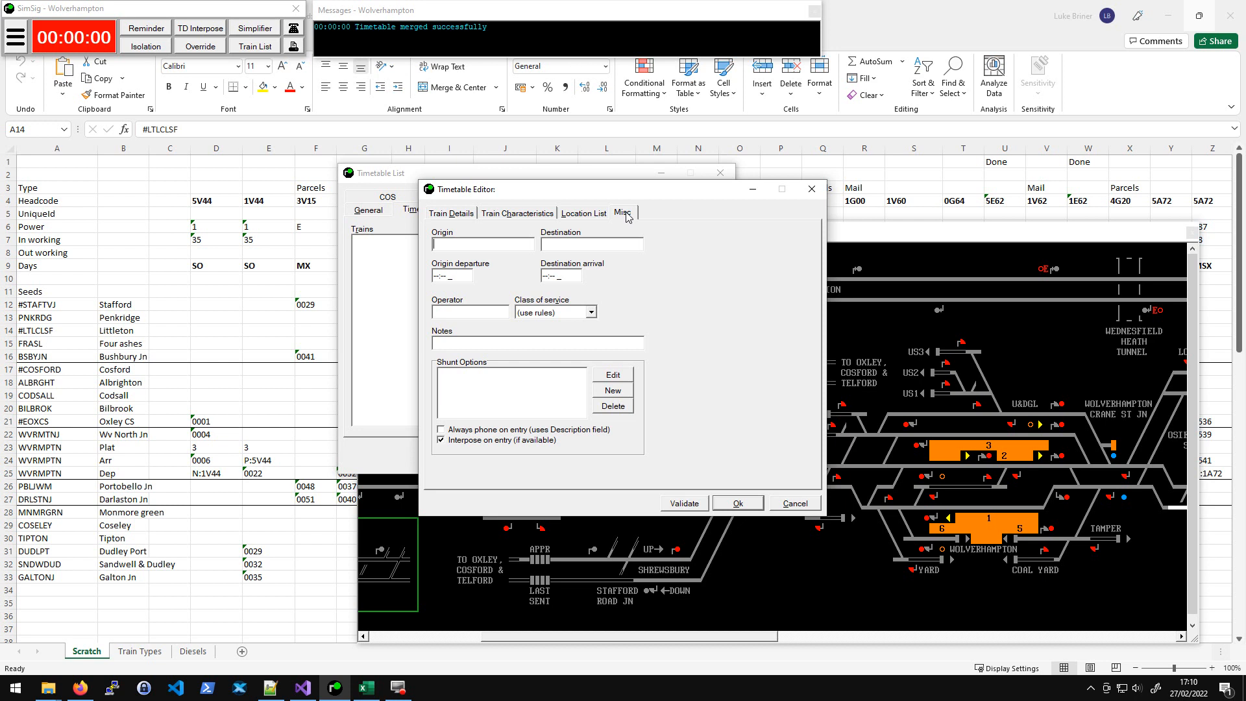
pyautogui.click(451, 214)
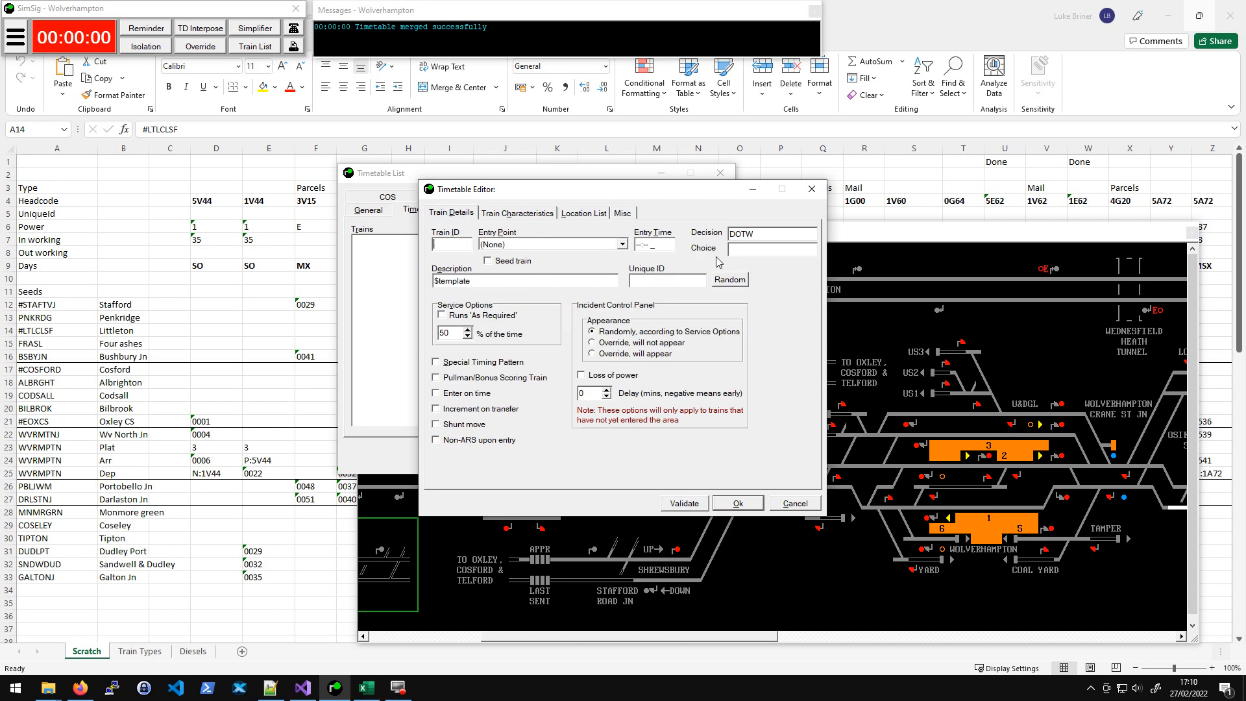
pyautogui.click(795, 503)
# - View the decisions page again and close the timetable list
pyautogui.click(706, 211)
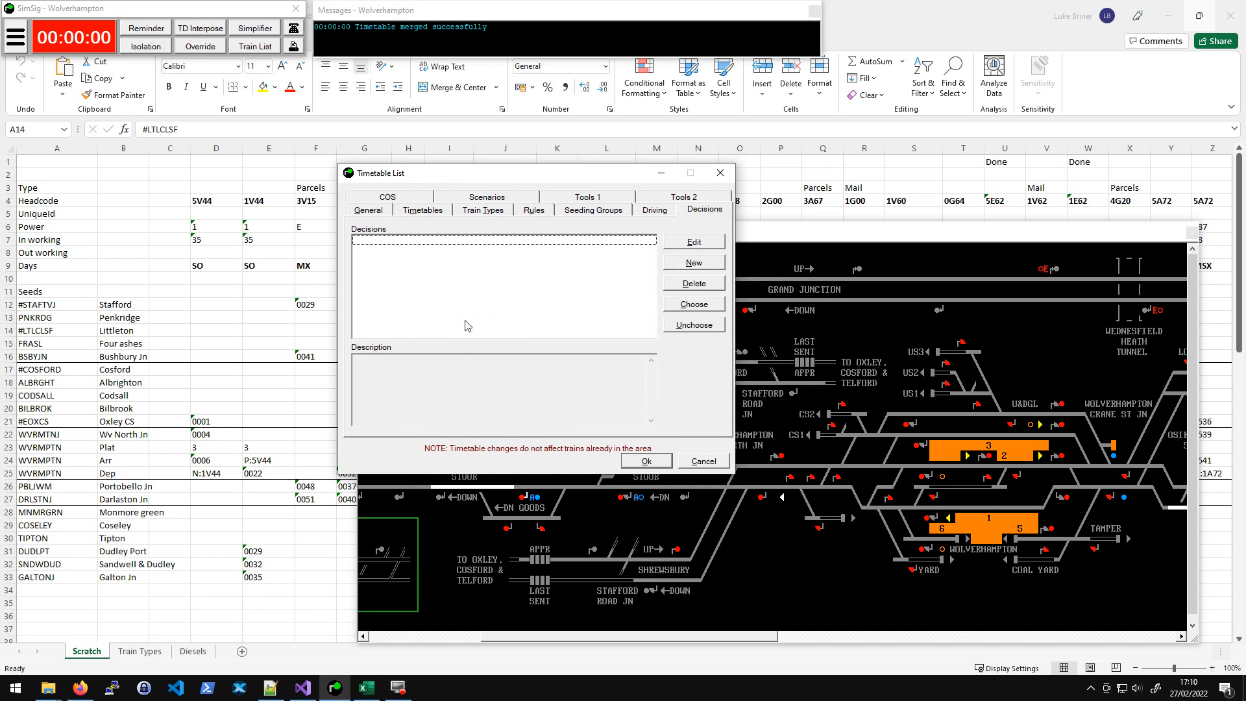
pyautogui.moveTo(542, 179)
pyautogui.mouseDown()
pyautogui.moveTo(555, 195)
pyautogui.moveTo(570, 186)
pyautogui.moveTo(555, 187)
pyautogui.mouseUp()
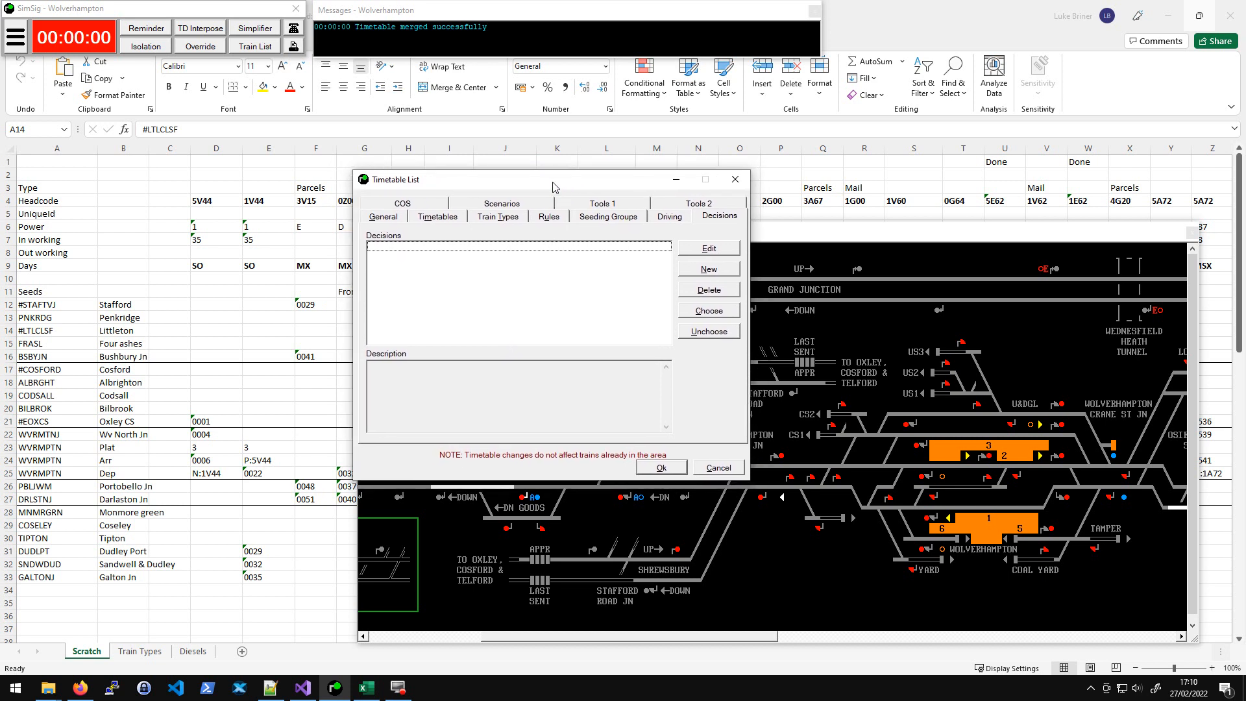
pyautogui.click(735, 180)
# - Navigate the spreadsheet to the first seed cell under the 5V44 column
pyautogui.click(360, 201)
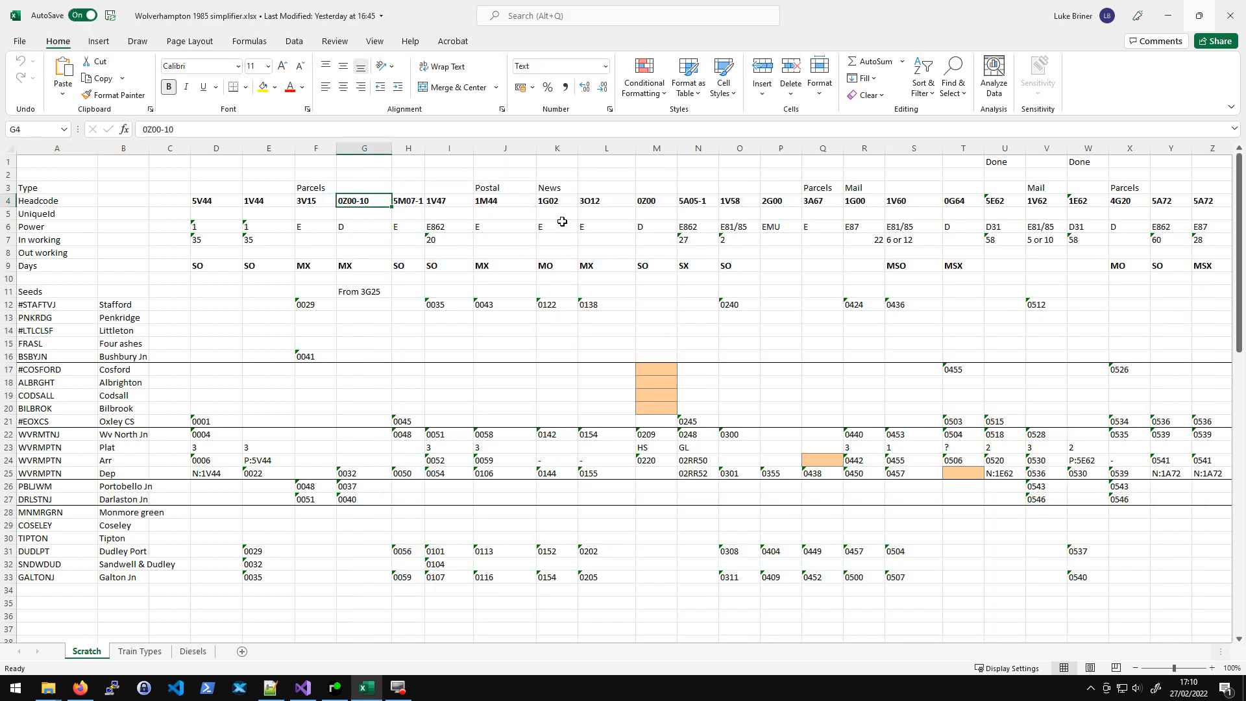
pyautogui.press('Up')
pyautogui.hotkey('ctrl', 'Left')
pyautogui.hotkey('ctrl', 'Left')
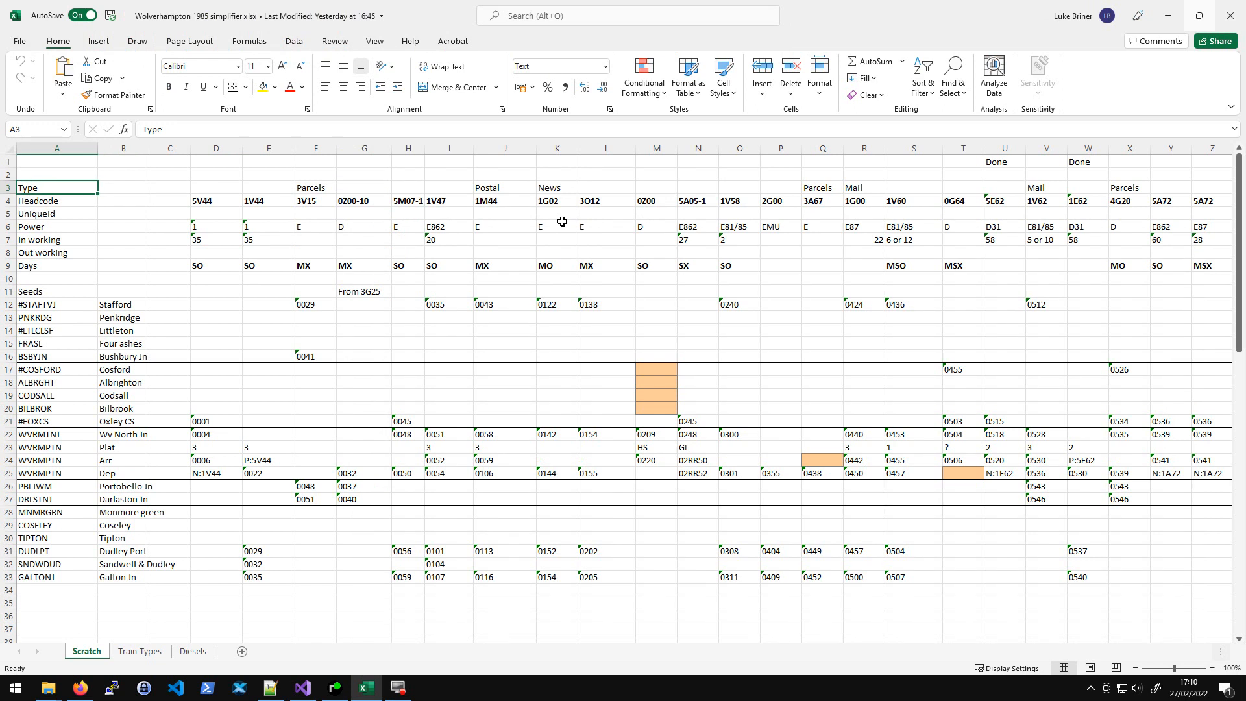
pyautogui.press('Down')
pyautogui.press('Right')
pyautogui.hotkey('ctrl', 'Right')
pyautogui.press('Down')
pyautogui.press('Down')
pyautogui.press('Down')
pyautogui.press('Down')
pyautogui.press('Down')
pyautogui.press('Down')
pyautogui.press('Down')
pyautogui.press('Down')
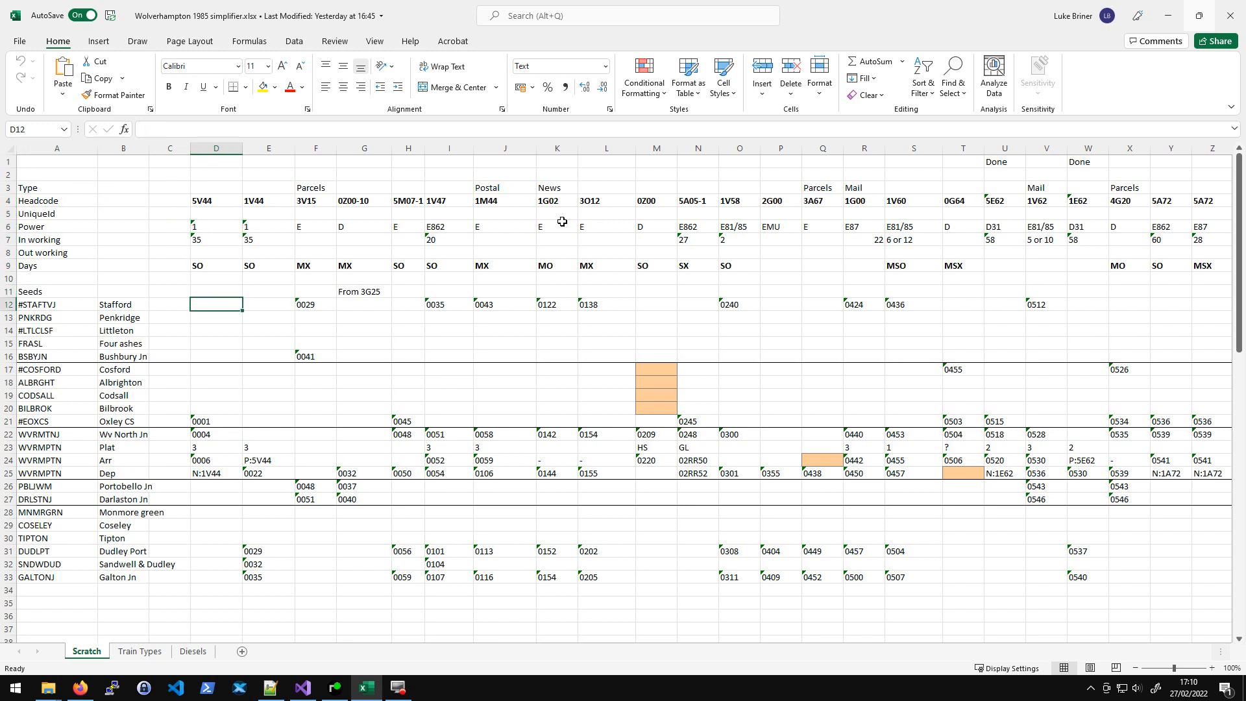
# - Select the seed timings block from D12 across to R33
pyautogui.hotkey('shift', 'Down')
pyautogui.hotkey('shift', 'Down')
pyautogui.hotkey('shift', 'Down')
pyautogui.hotkey('shift', 'Down')
pyautogui.hotkey('shift', 'Down')
pyautogui.hotkey('shift', 'Down')
pyautogui.hotkey('shift', 'Down')
pyautogui.hotkey('shift', 'Down')
pyautogui.hotkey('shift', 'Down')
pyautogui.hotkey('shift', 'Down')
pyautogui.hotkey('shift', 'Down')
pyautogui.hotkey('shift', 'Down')
pyautogui.hotkey('shift', 'Down')
pyautogui.hotkey('shift', 'Down')
pyautogui.hotkey('shift', 'Down')
pyautogui.hotkey('shift', 'Down')
pyautogui.hotkey('shift', 'Down')
pyautogui.hotkey('shift', 'Down')
pyautogui.hotkey('shift', 'Down')
pyautogui.hotkey('shift', 'Down')
pyautogui.hotkey('shift', 'Right')
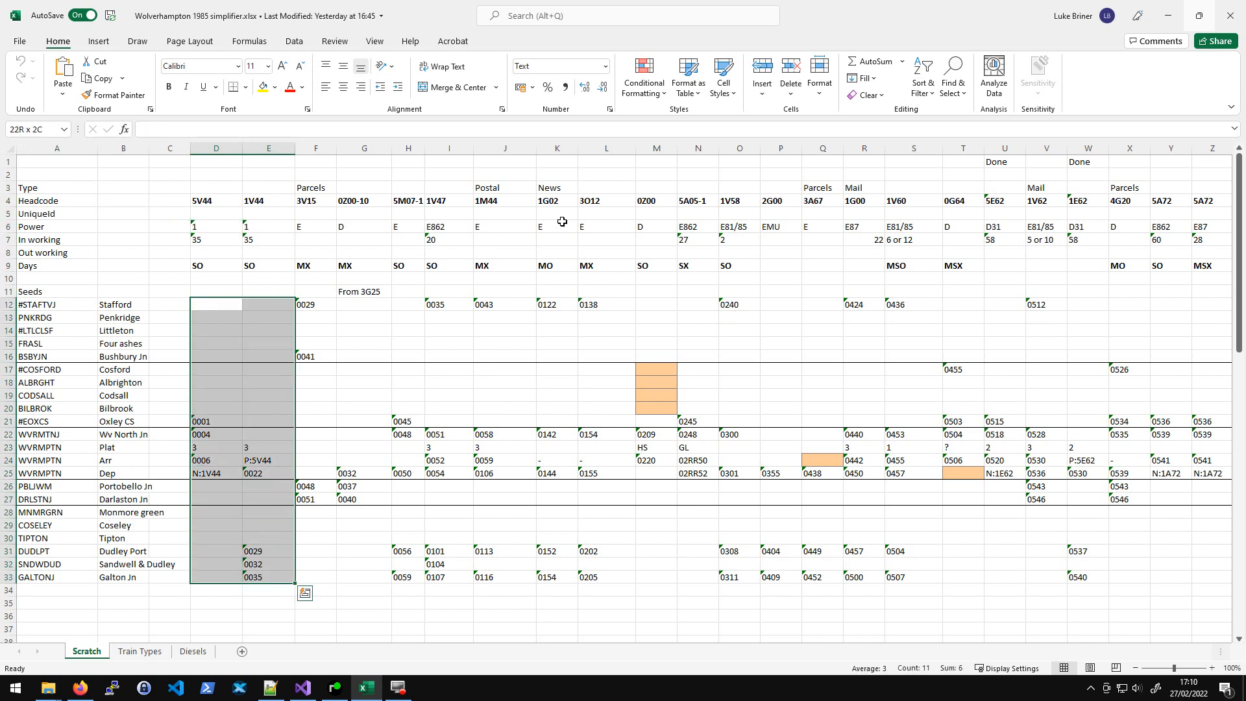
pyautogui.hotkey('shift', 'Right')
pyautogui.hotkey('shift', 'Right')
pyautogui.hotkey('shift', 'Right')
pyautogui.hotkey('shift', 'Right')
pyautogui.hotkey('shift', 'Right')
pyautogui.hotkey('shift', 'Right')
pyautogui.hotkey('shift', 'Right')
pyautogui.hotkey('shift', 'Right')
pyautogui.hotkey('shift', 'Right')
pyautogui.hotkey('shift', 'Right')
pyautogui.hotkey('shift', 'Right')
pyautogui.hotkey('shift', 'Right')
pyautogui.hotkey('shift', 'Right')
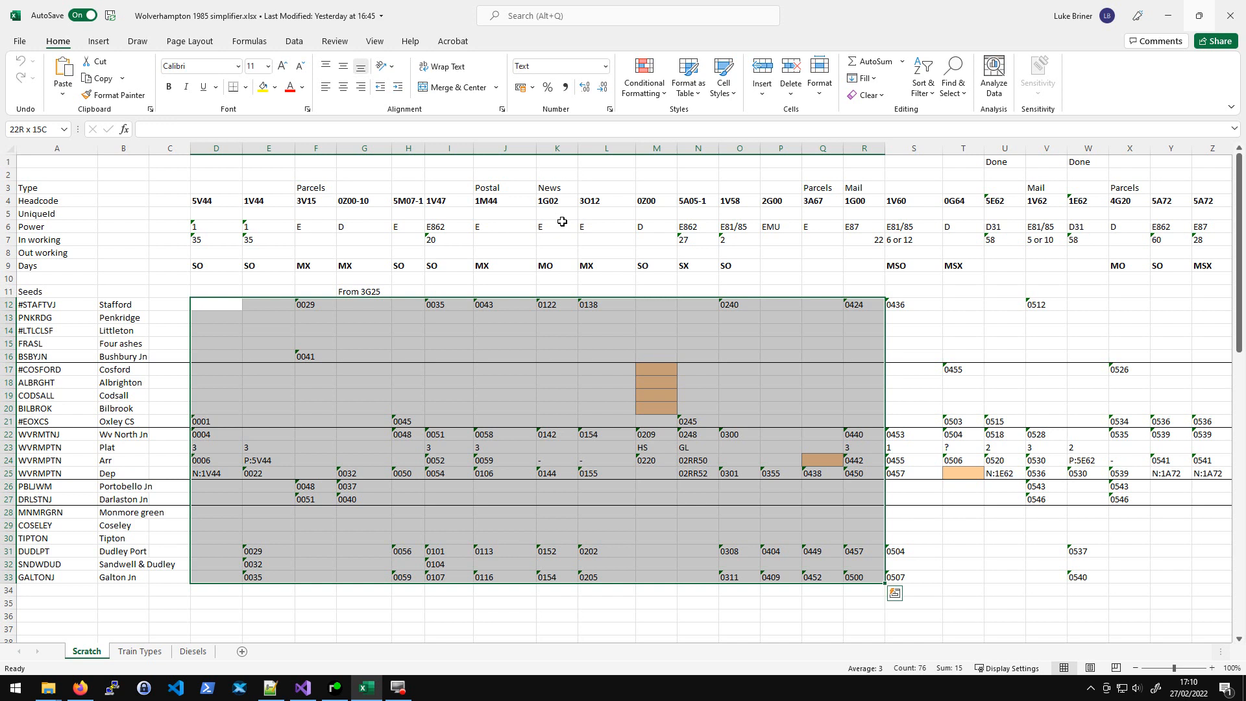
# - Examine the seed location codes and station names listed down columns A and B
pyautogui.click(307, 316)
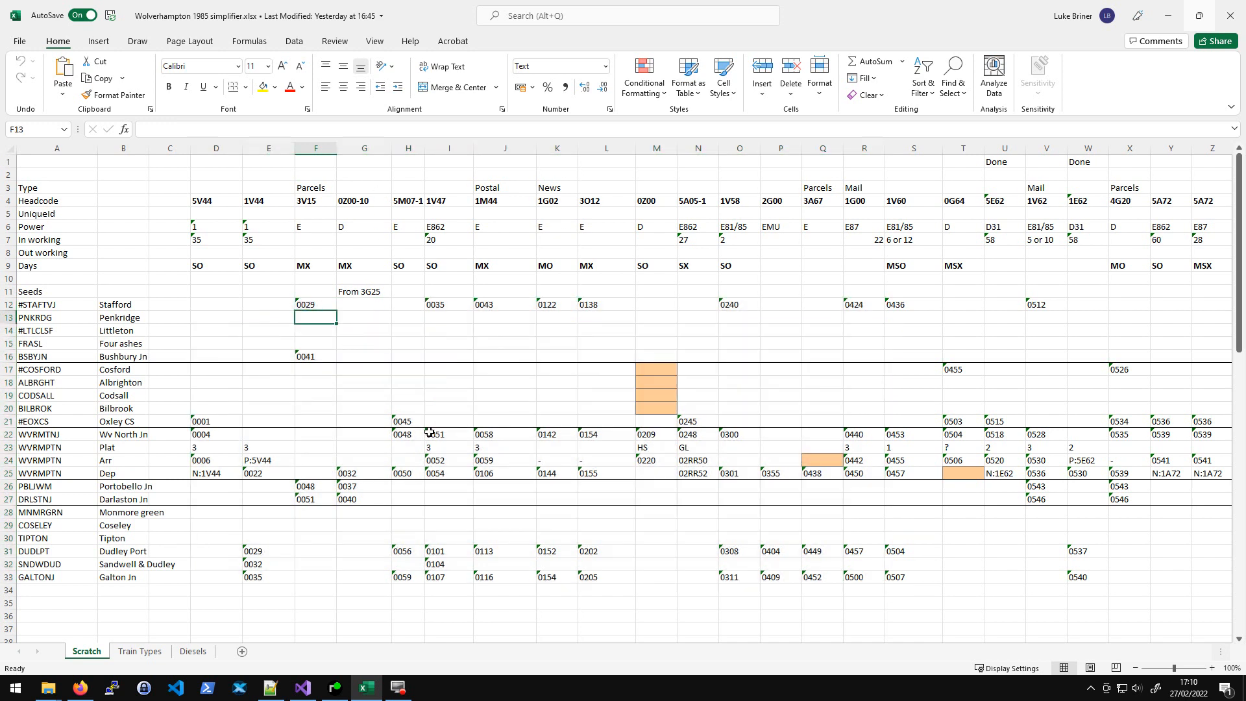
pyautogui.moveTo(119, 300); pyautogui.dragTo(130, 578)
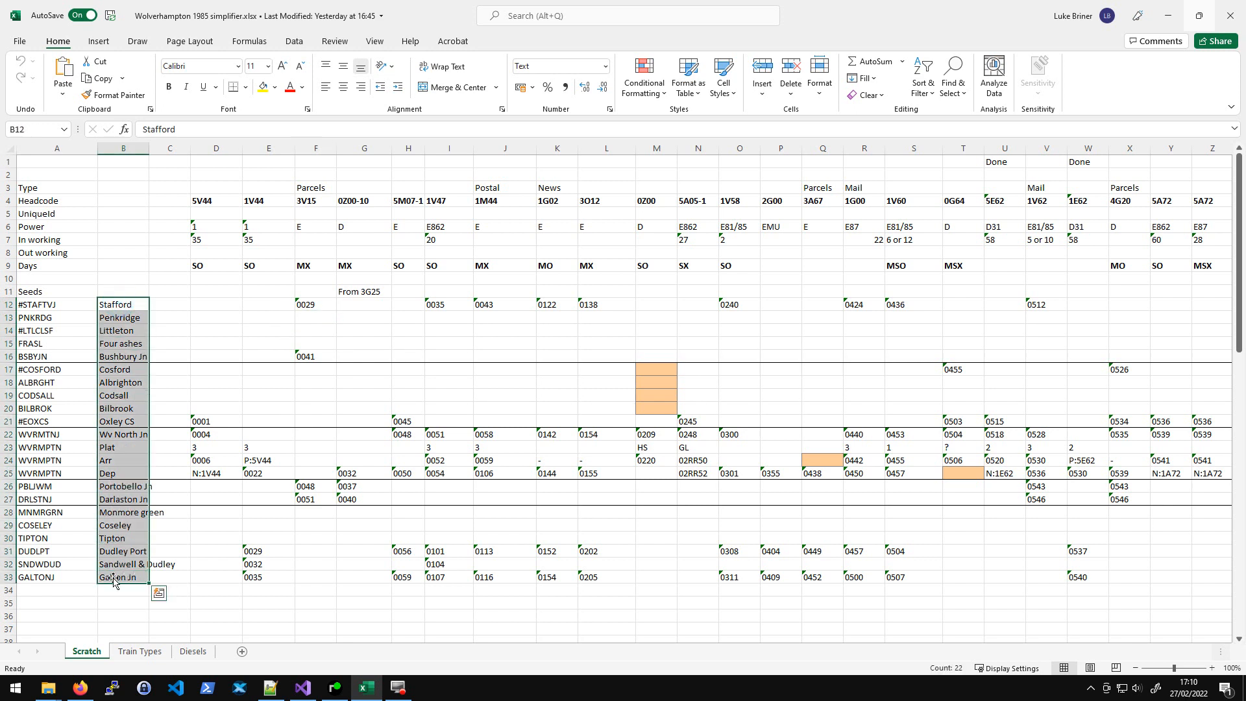
pyautogui.moveTo(44, 306); pyautogui.dragTo(104, 603)
pyautogui.click(103, 345)
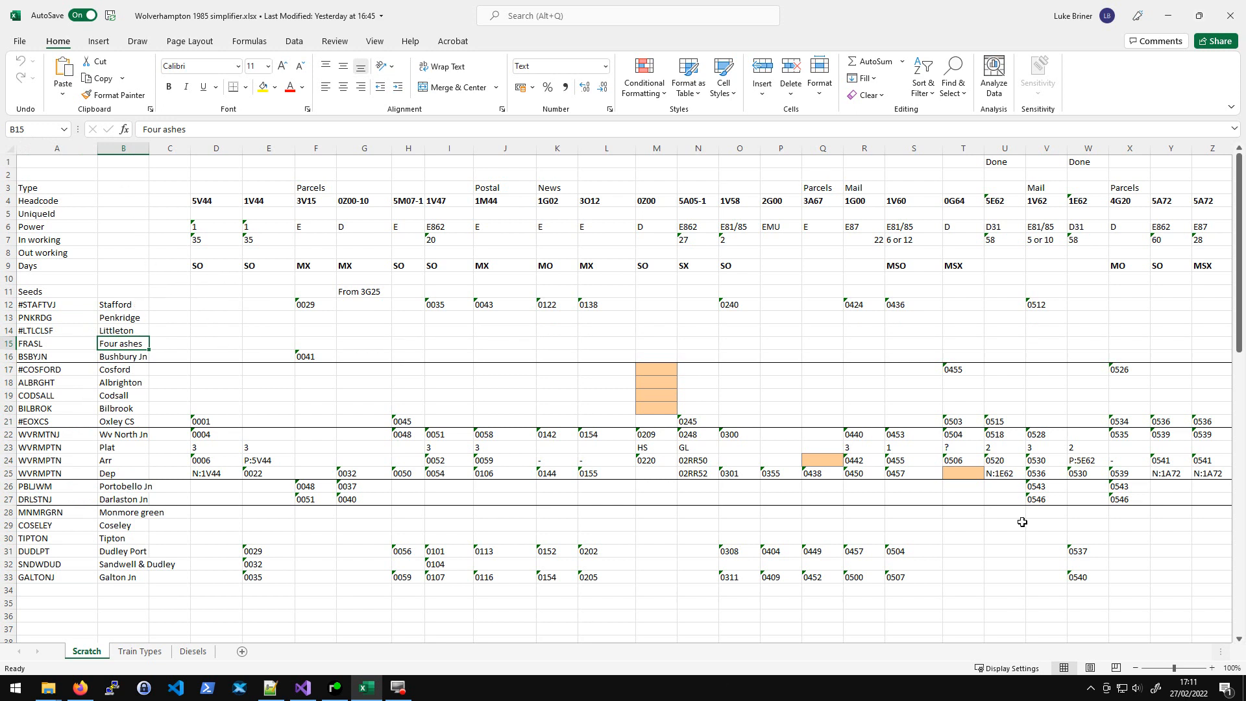
pyautogui.click(215, 425)
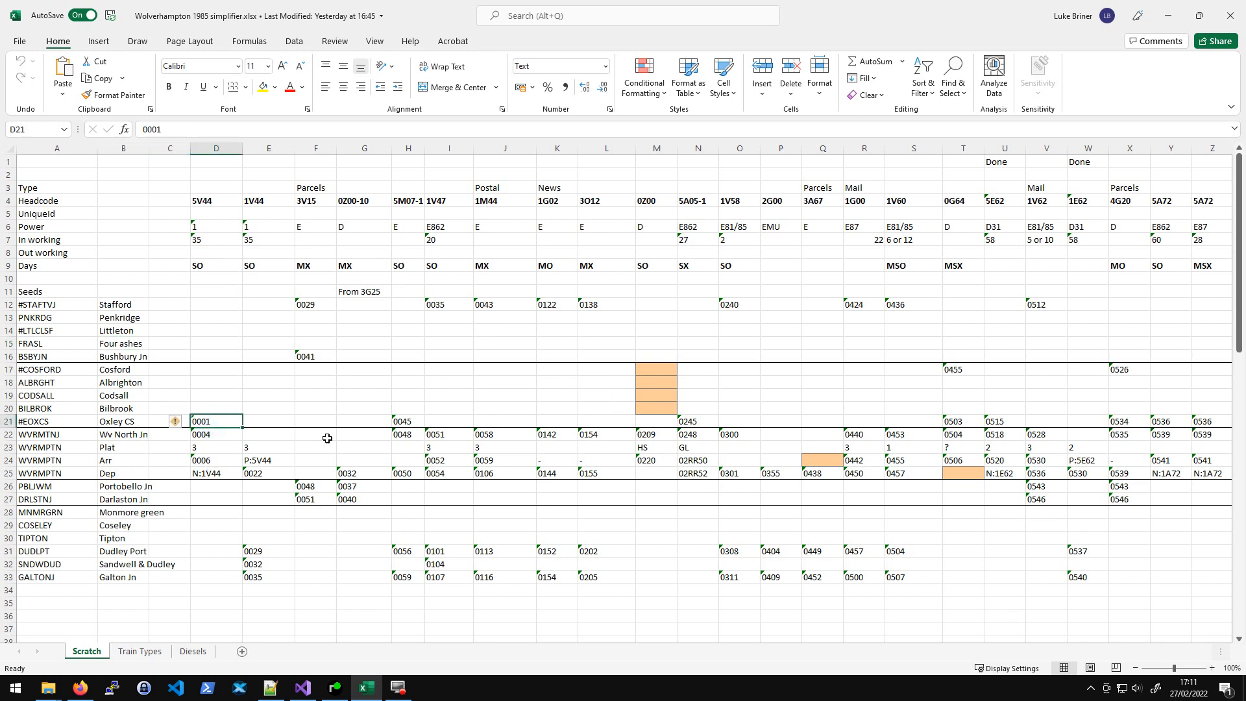
# - Scan along the Oxley CS seed row to the last train column and back
pyautogui.press('Right')
pyautogui.press('Right')
pyautogui.press('Right')
pyautogui.press('Right')
pyautogui.press('Right')
pyautogui.press('Right')
pyautogui.press('Right')
pyautogui.press('Right')
pyautogui.press('Right')
pyautogui.press('Right')
pyautogui.press('Right')
pyautogui.press('Right')
pyautogui.press('Right')
pyautogui.press('Right')
pyautogui.press('Right')
pyautogui.press('End')
pyautogui.press('Right')
pyautogui.press('Right')
pyautogui.press('Right')
pyautogui.press('Right')
pyautogui.press('Right')
pyautogui.press('Right')
pyautogui.press('Right')
pyautogui.press('Right')
pyautogui.press('Right')
pyautogui.press('Right')
pyautogui.press('Right')
pyautogui.press('Right')
pyautogui.press('Right')
pyautogui.press('Right')
pyautogui.press('Right')
pyautogui.press('Right')
pyautogui.press('Right')
pyautogui.press('Right')
pyautogui.press('Right')
pyautogui.press('Right')
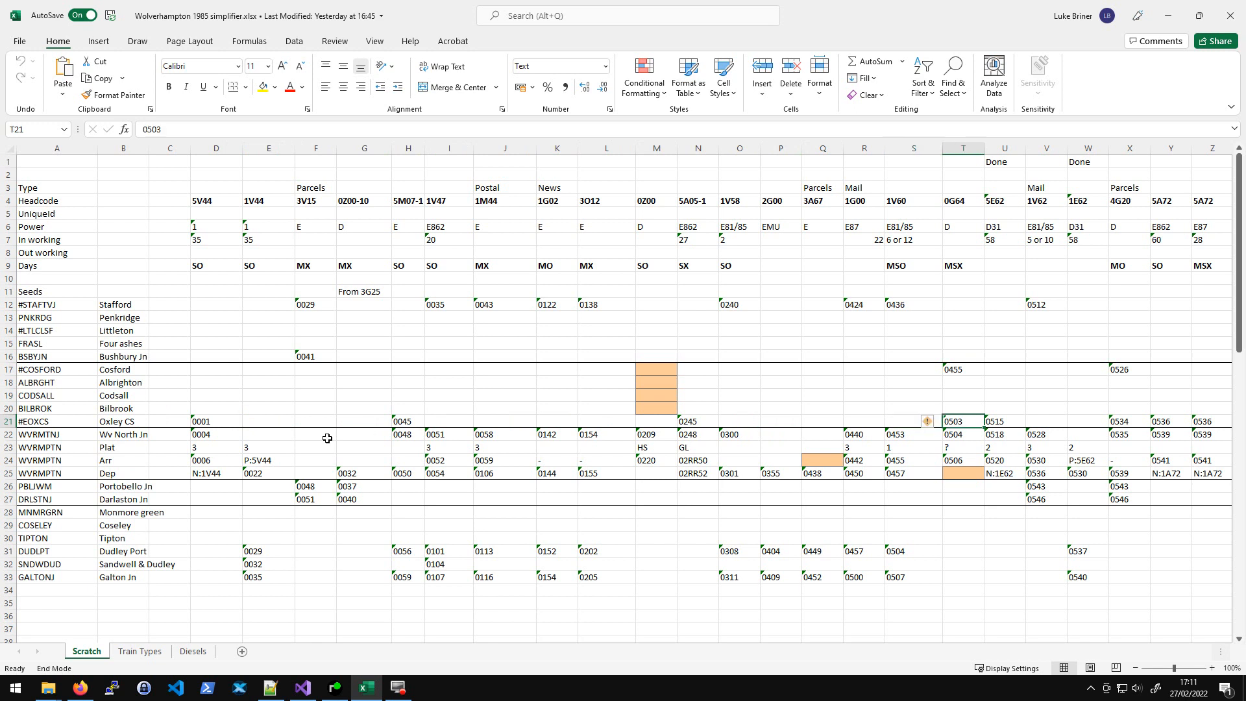
pyautogui.press('End')
pyautogui.press('Right')
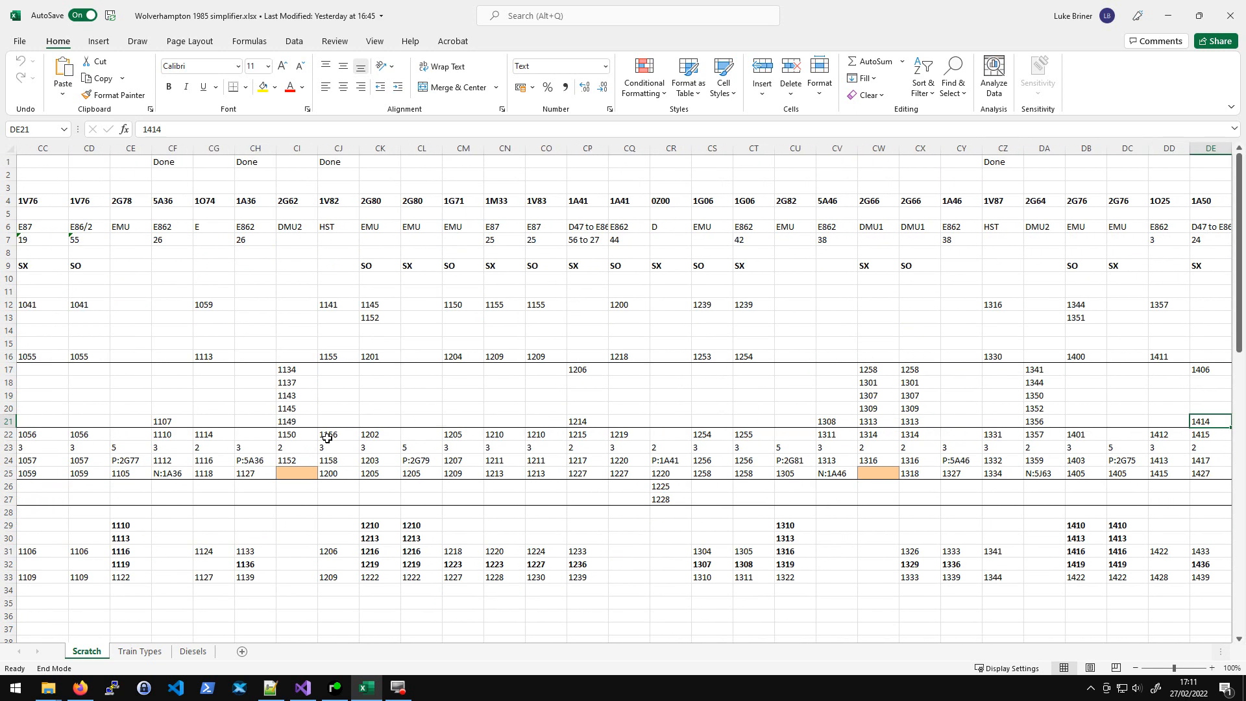
pyautogui.press('End')
pyautogui.press('Left')
pyautogui.press('Left')
pyautogui.press('Left')
pyautogui.press('Left')
pyautogui.press('Left')
pyautogui.press('Left')
pyautogui.press('Left')
pyautogui.press('Right')
pyautogui.press('Right')
pyautogui.press('Right')
pyautogui.press('Right')
pyautogui.press('Right')
pyautogui.press('Right')
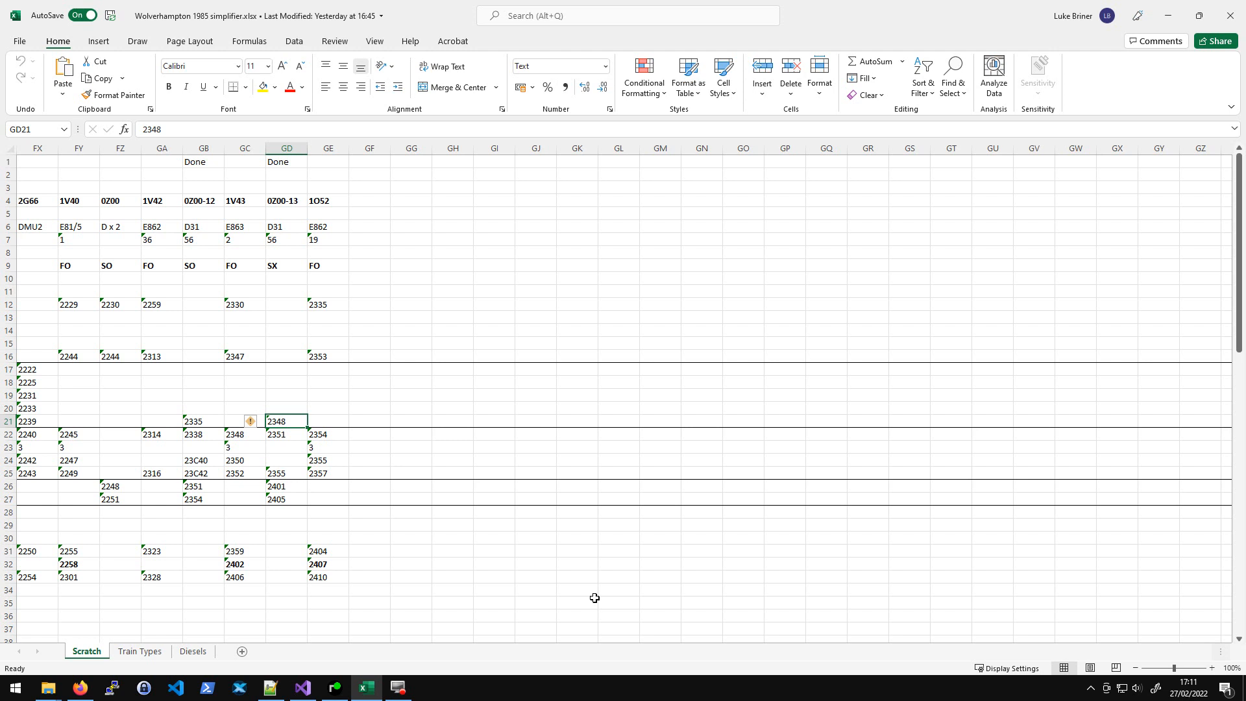
# - Review the Days row entries for the first train columns
pyautogui.press('Home')
pyautogui.press('Right')
pyautogui.press('Right')
pyautogui.press('Right')
pyautogui.press('Right')
pyautogui.press('Right')
pyautogui.press('Right')
pyautogui.press('Right')
pyautogui.press('Down')
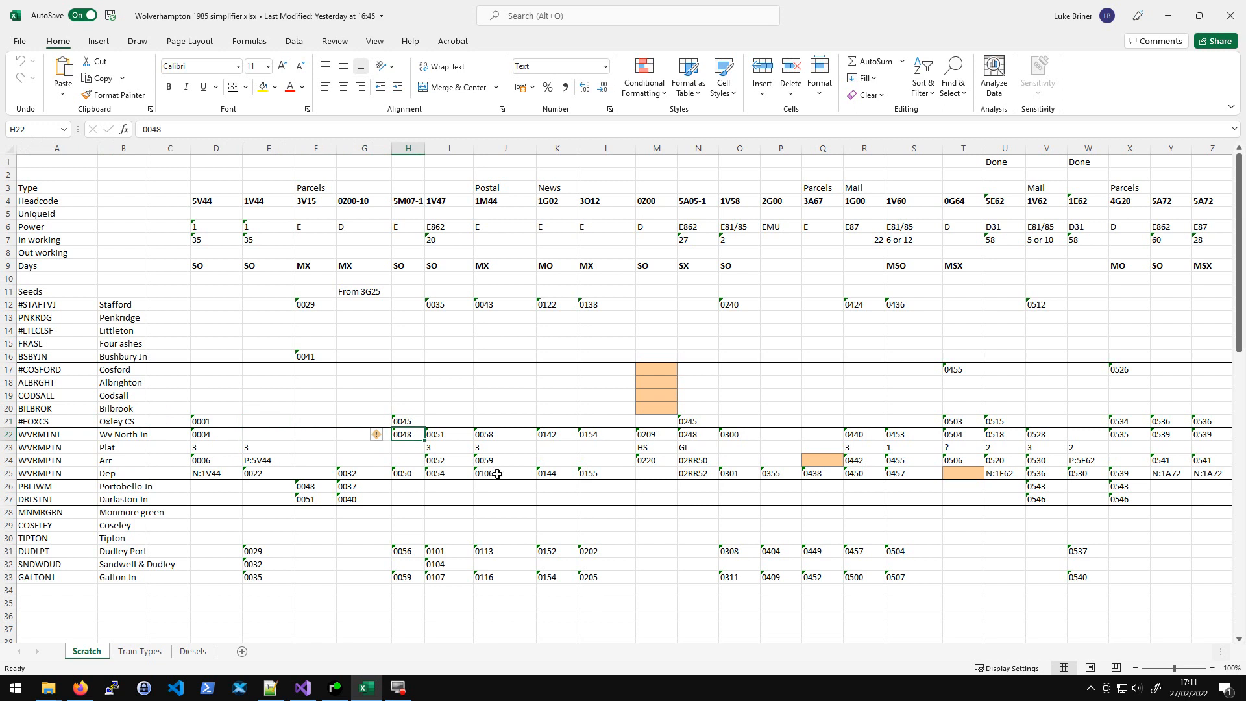
pyautogui.moveTo(211, 266); pyautogui.dragTo(503, 265)
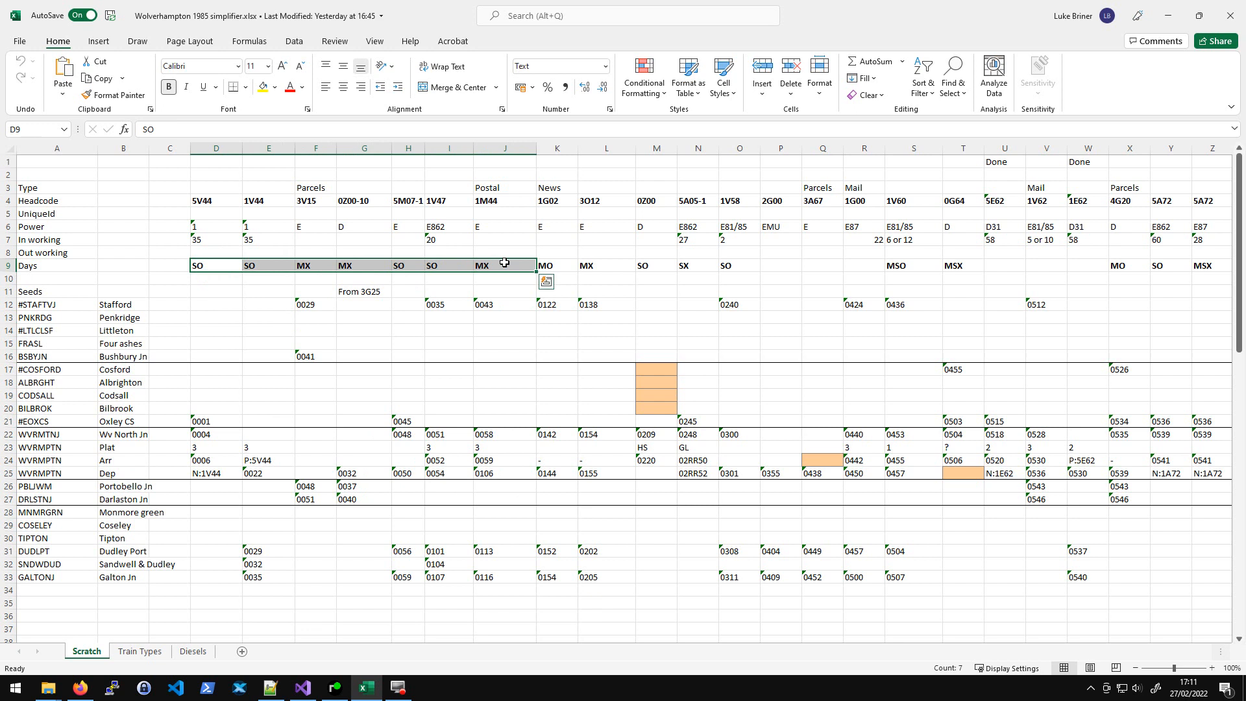
pyautogui.click(147, 262)
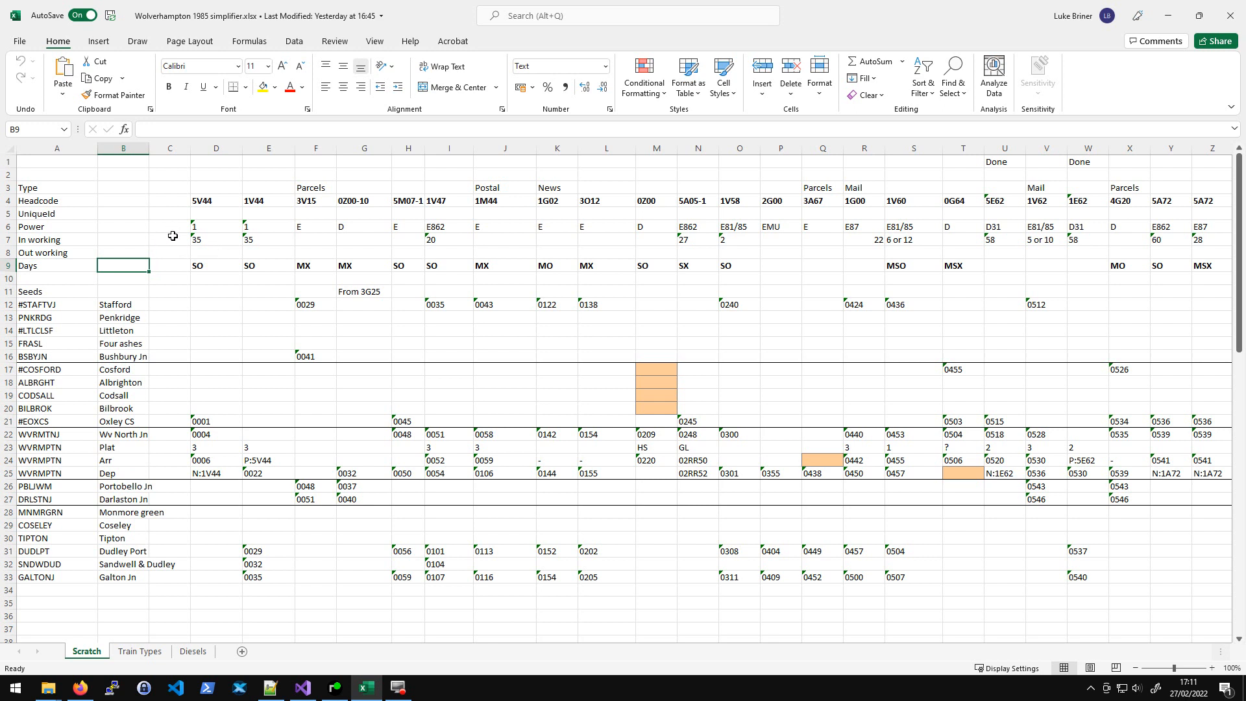
# - Check the In working and Power values and glance at the Train Types sheet
pyautogui.click(214, 239)
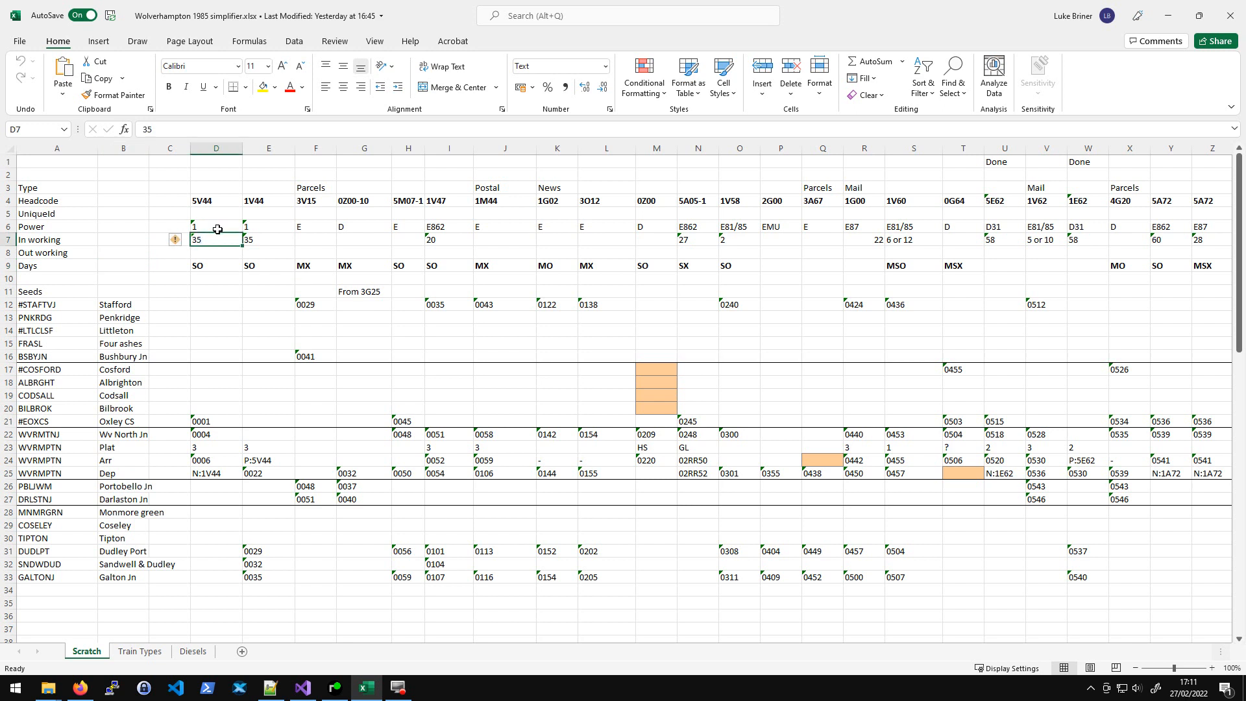
pyautogui.click(218, 228)
pyautogui.click(259, 227)
pyautogui.click(203, 228)
pyautogui.click(139, 651)
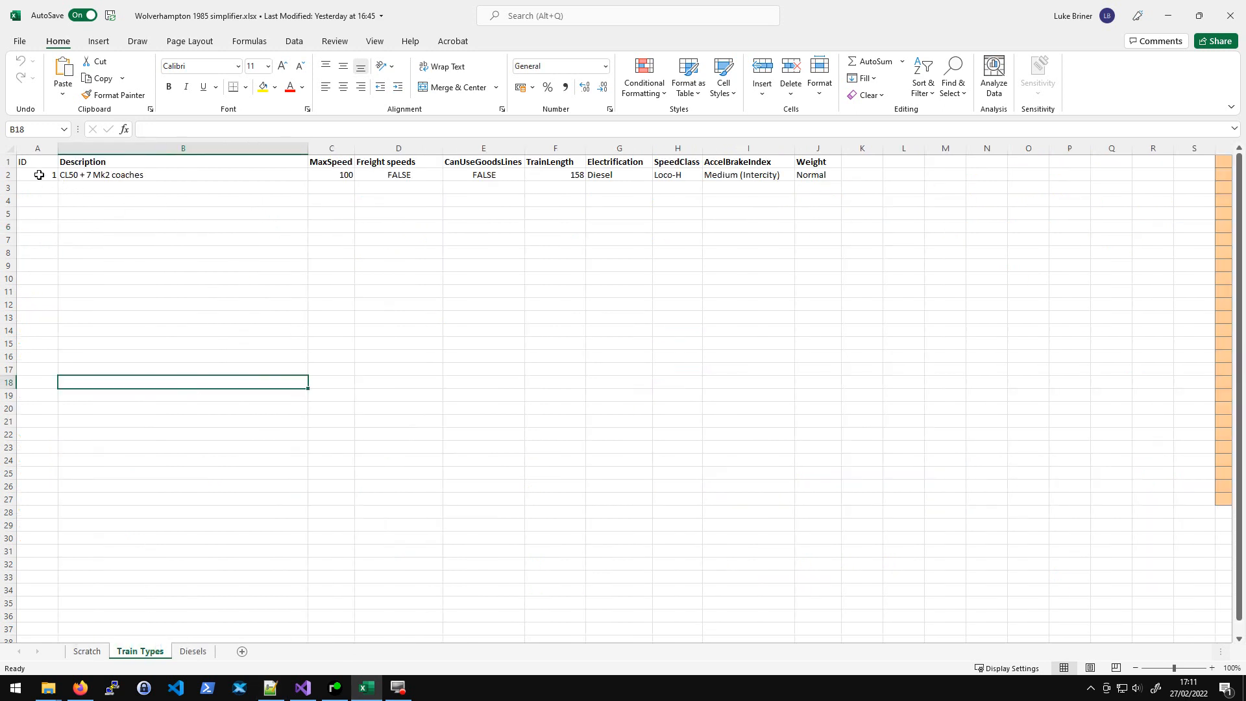
pyautogui.click(86, 652)
# - Step through the Power row values across the train columns
pyautogui.click(269, 227)
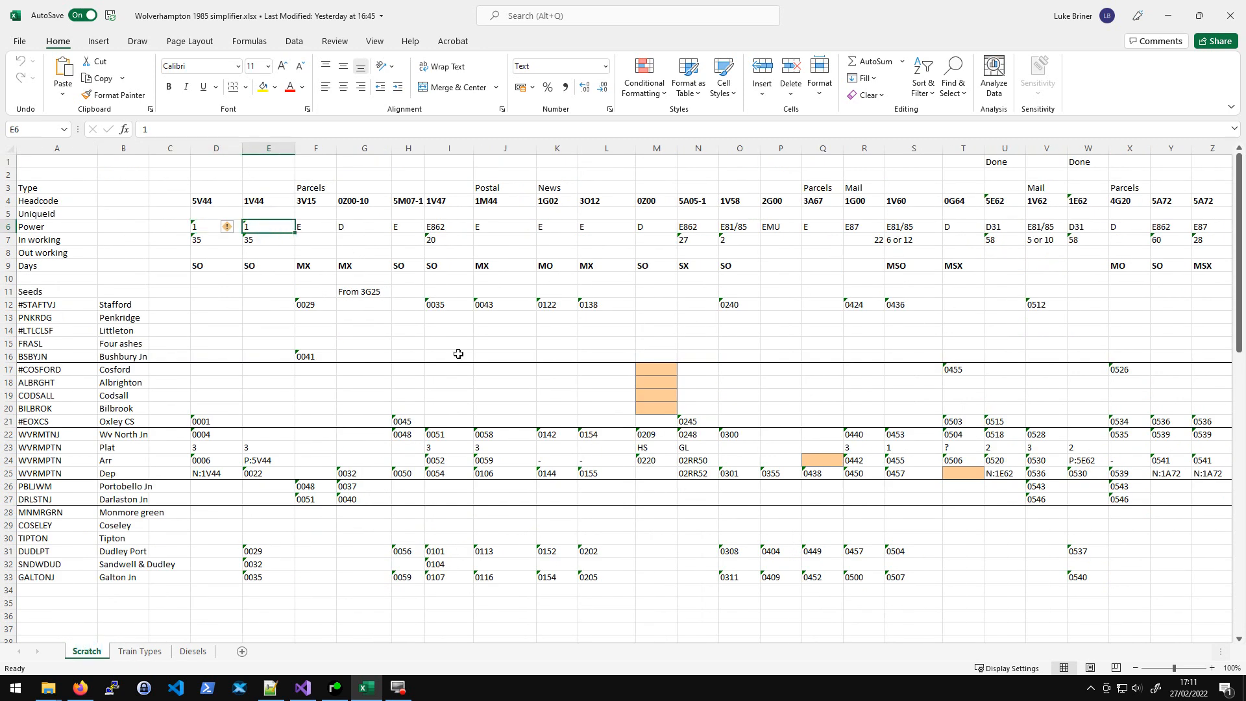
pyautogui.press('Left')
pyautogui.hotkey('shift', 'Right')
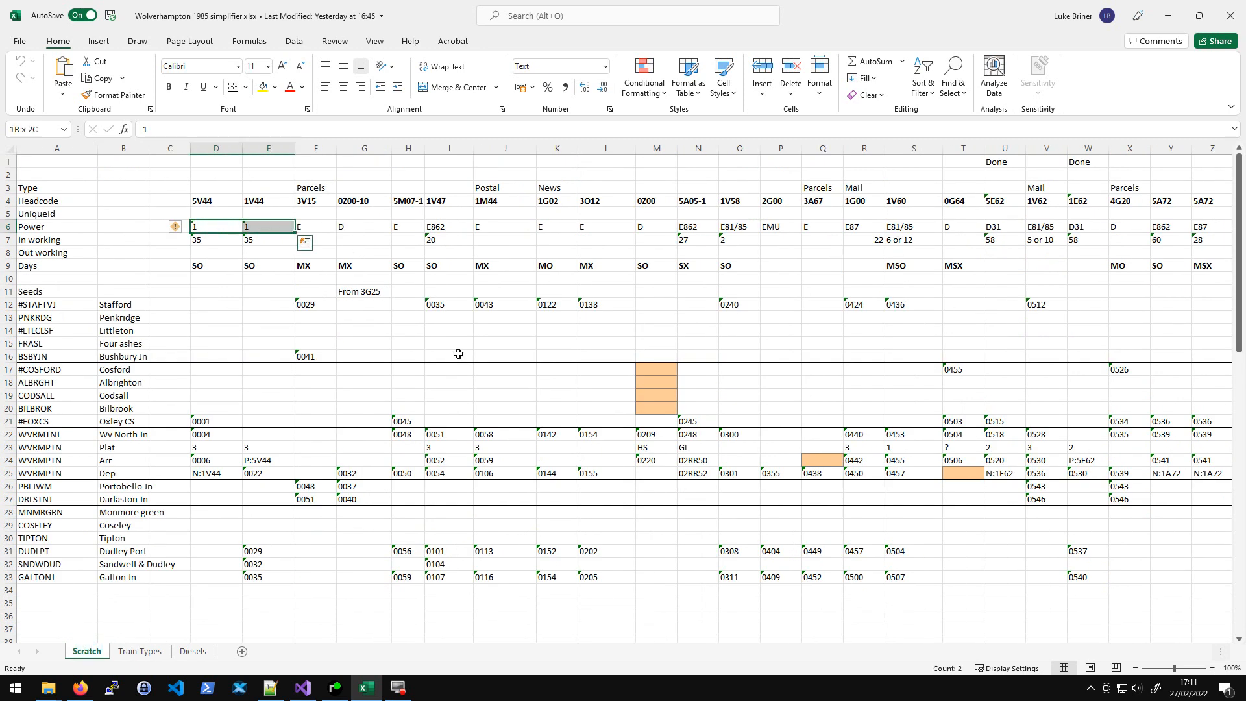
pyautogui.press('Right')
pyautogui.press('Right')
pyautogui.press('Right')
pyautogui.press('Right')
pyautogui.press('Right')
pyautogui.press('Right')
pyautogui.press('Right')
pyautogui.press('Right')
pyautogui.press('Right')
pyautogui.press('Right')
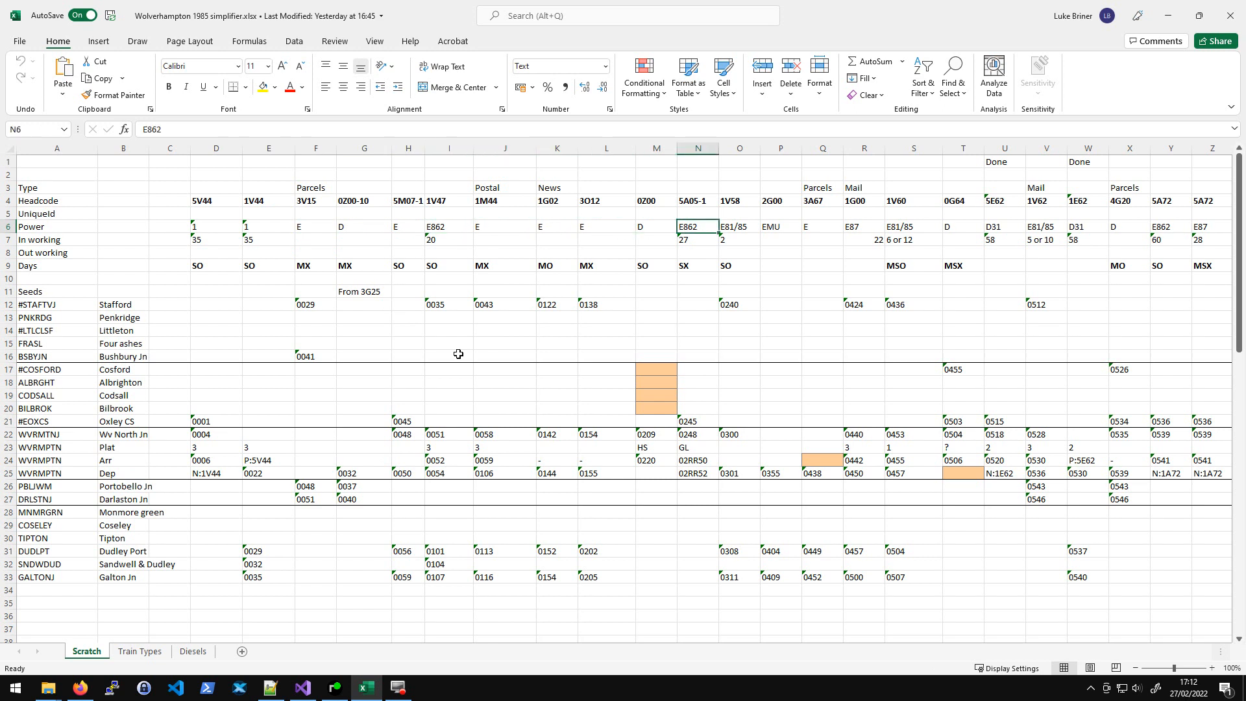
pyautogui.press('Left')
pyautogui.press('Left')
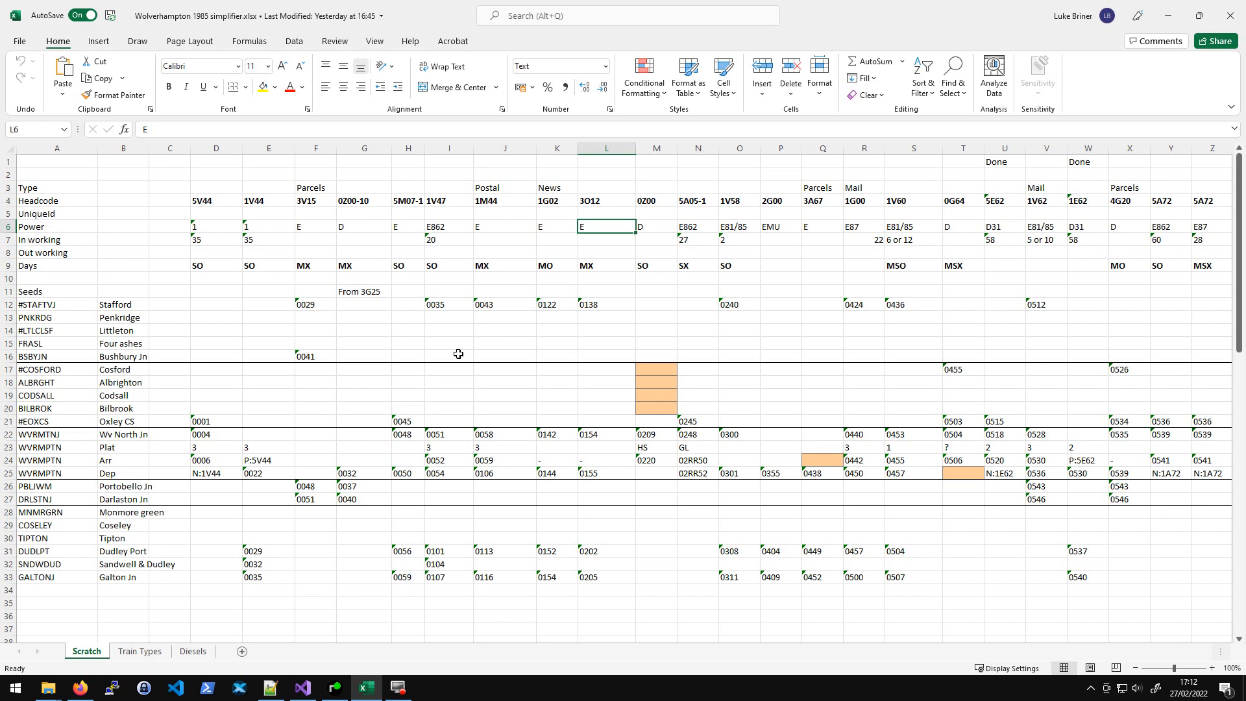
# - Inspect the 0Z00 column's highlighted seed cells, headcode and Wolverhampton North timing
pyautogui.click(644, 304)
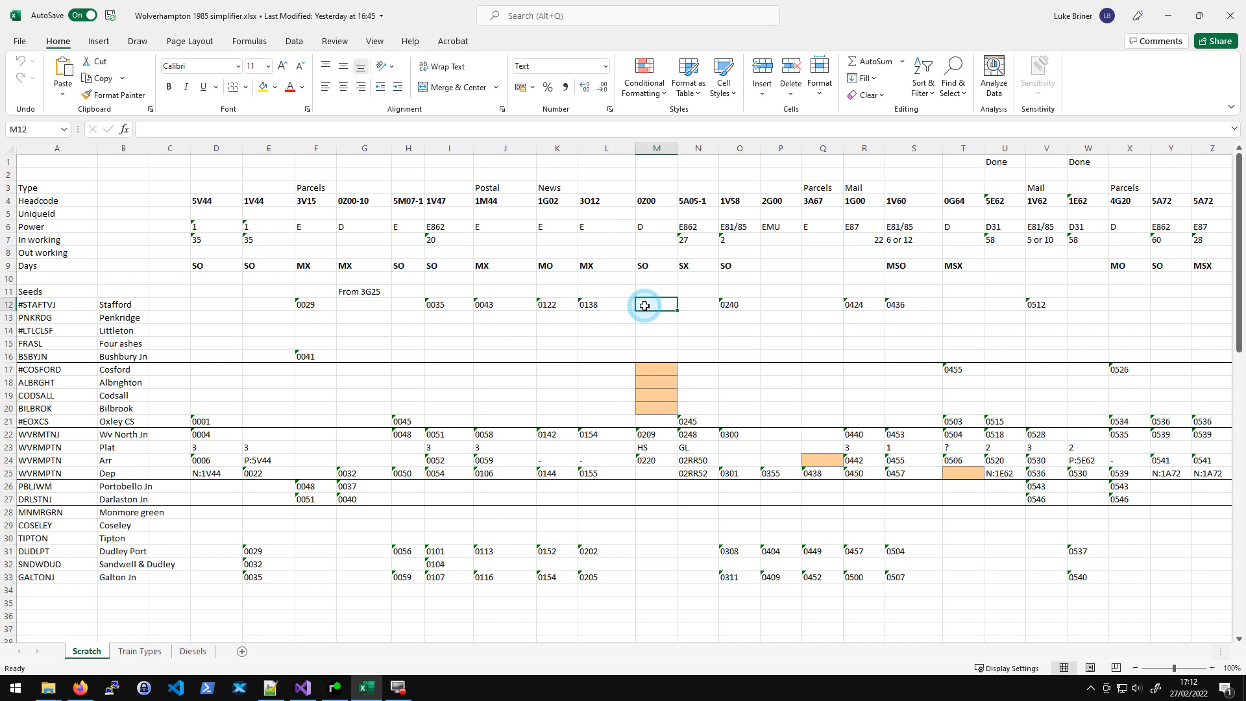
pyautogui.moveTo(646, 335); pyautogui.dragTo(668, 407)
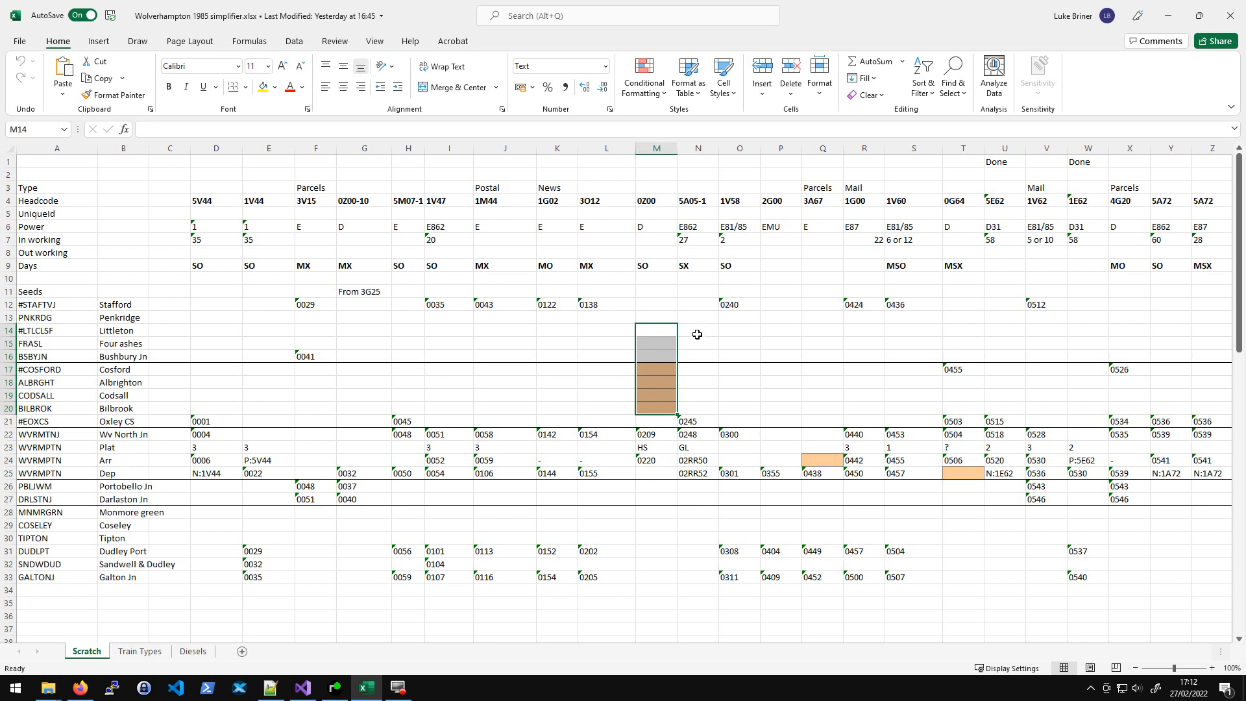
pyautogui.click(660, 306)
pyautogui.click(654, 200)
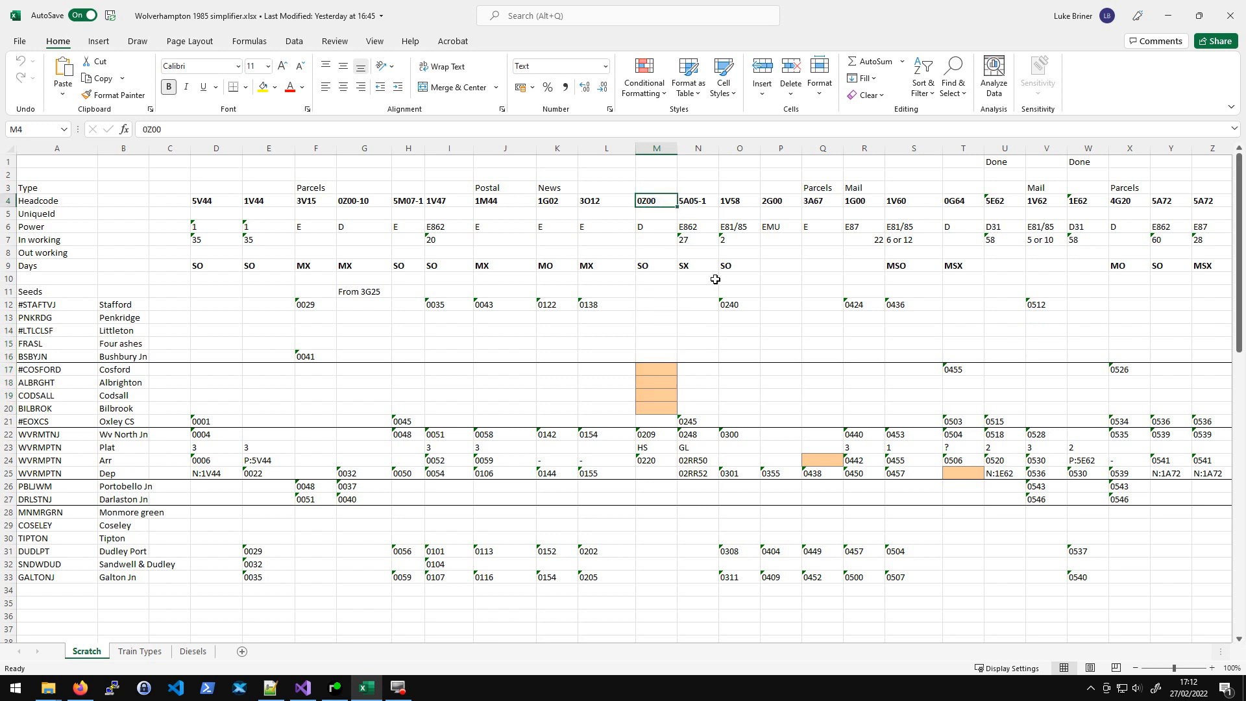
pyautogui.click(652, 435)
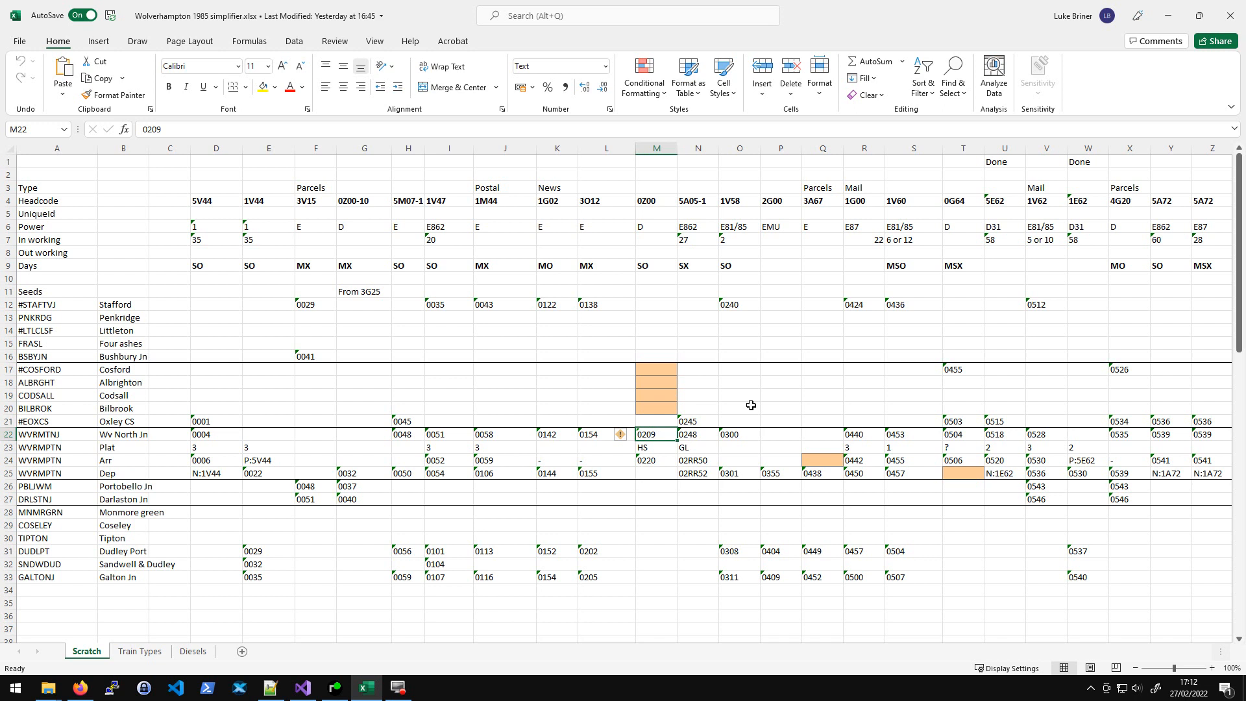
pyautogui.press('Up')
pyautogui.press('Up')
pyautogui.press('Up')
pyautogui.press('Up')
pyautogui.press('Up')
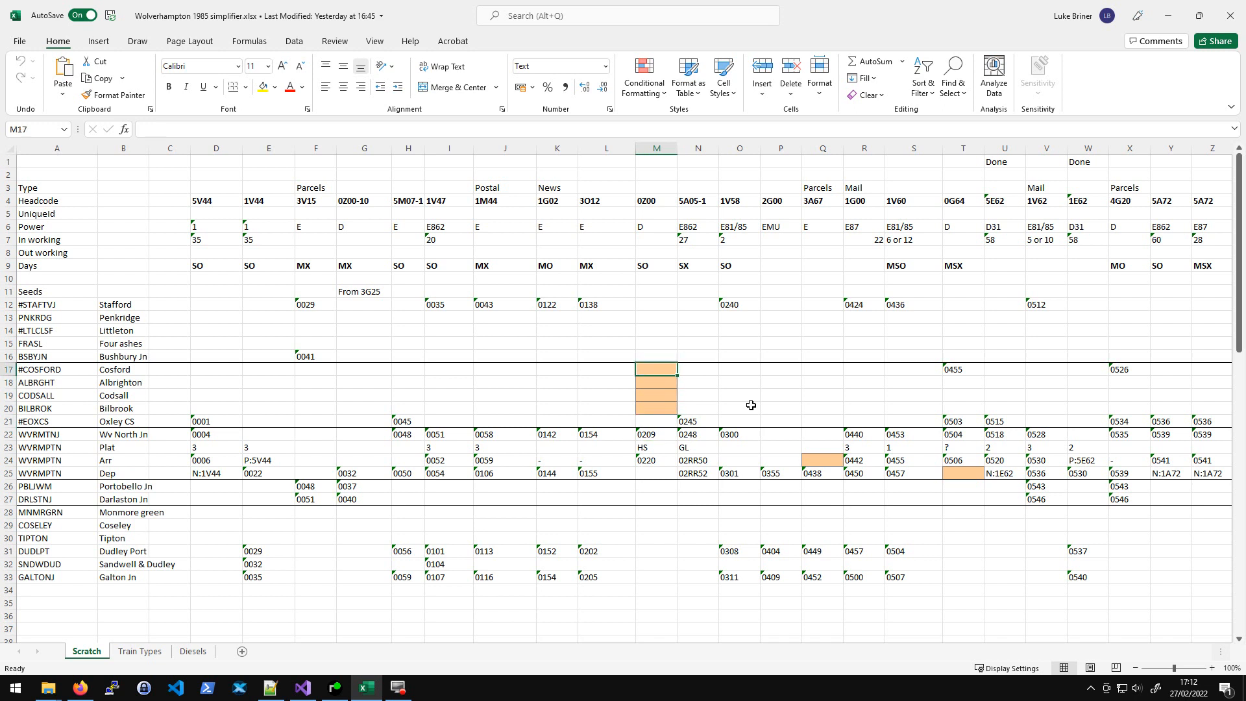
pyautogui.press('Left')
pyautogui.press('Right')
pyautogui.click(335, 687)
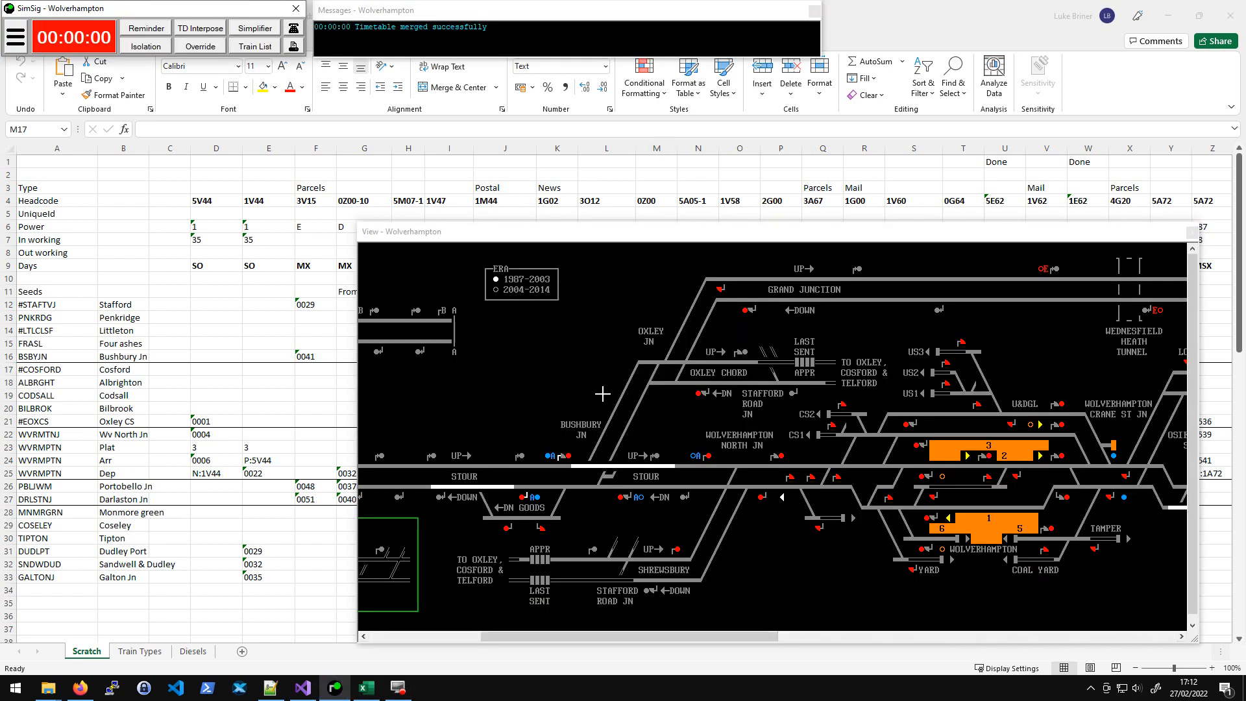
pyautogui.hotkey('ctrl', 't')
pyautogui.click(437, 216)
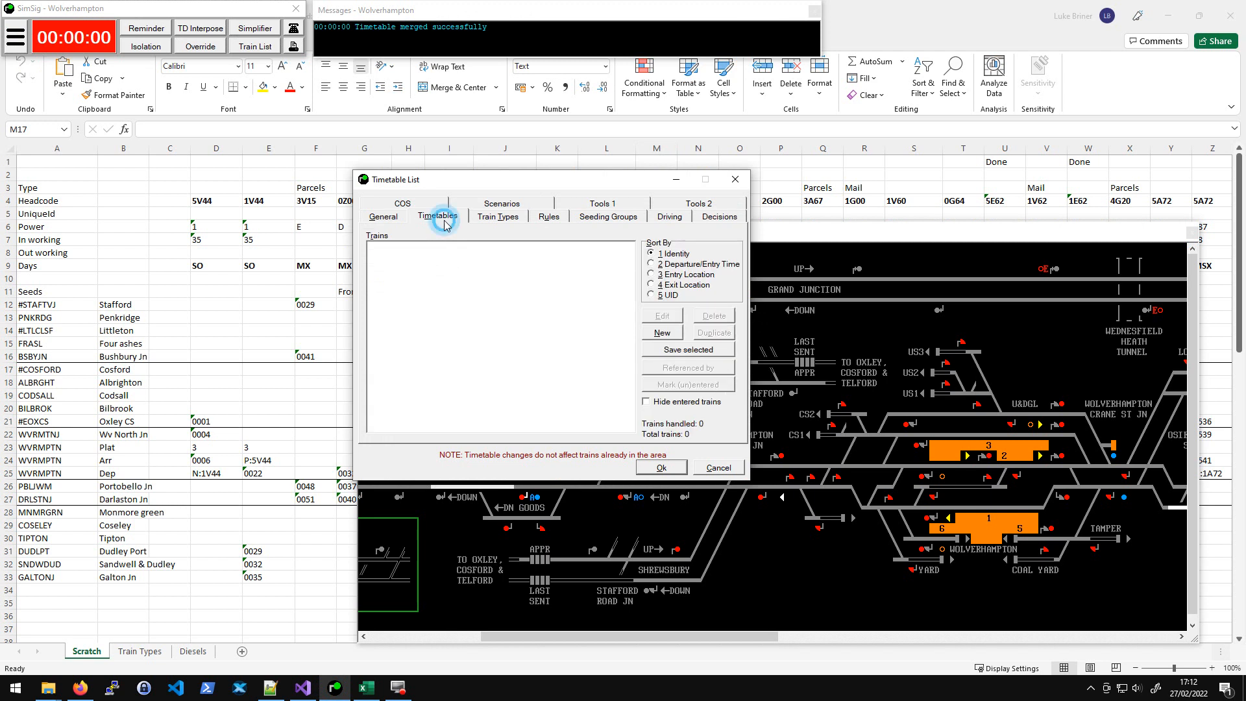
pyautogui.click(438, 262)
pyautogui.click(663, 333)
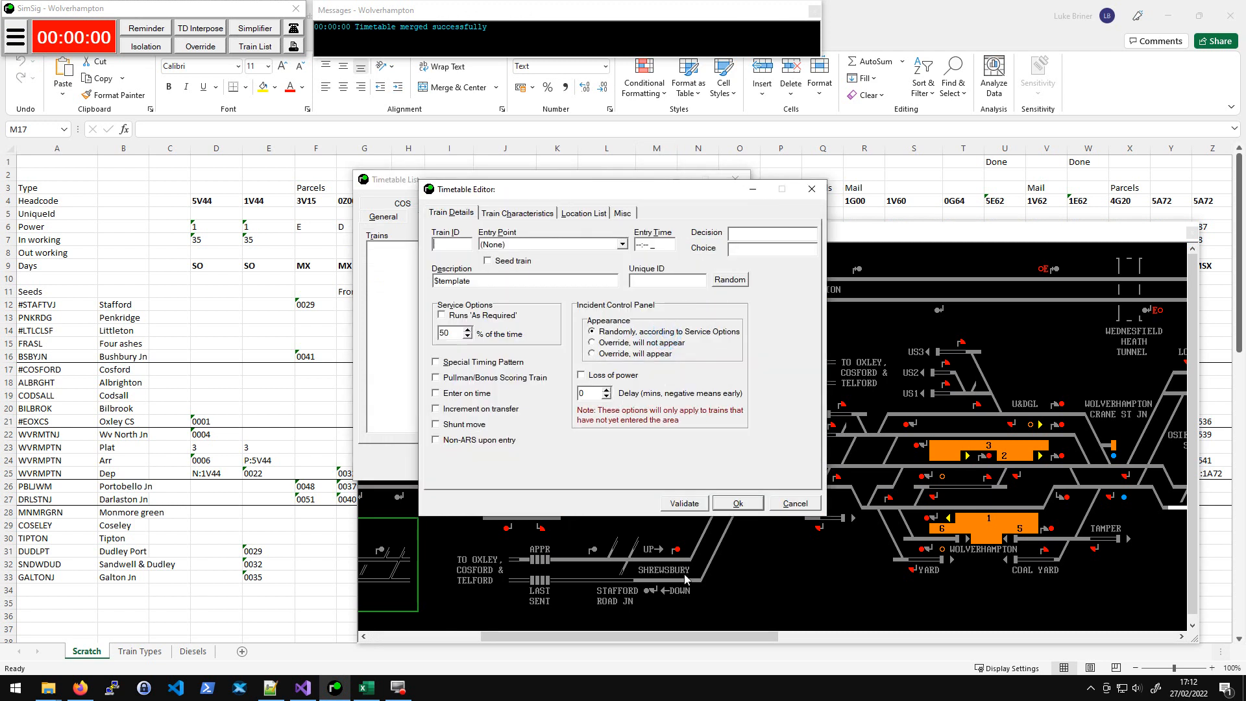
pyautogui.click(805, 499)
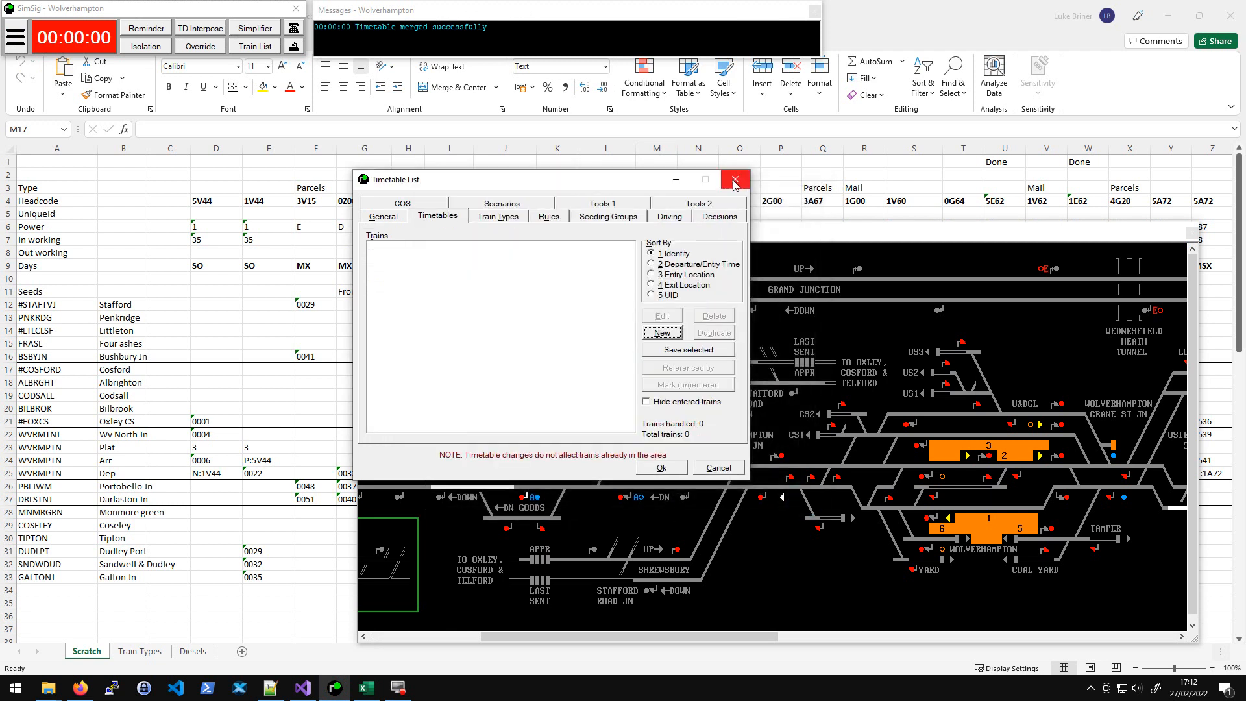
pyautogui.click(735, 179)
pyautogui.click(654, 173)
pyautogui.click(659, 368)
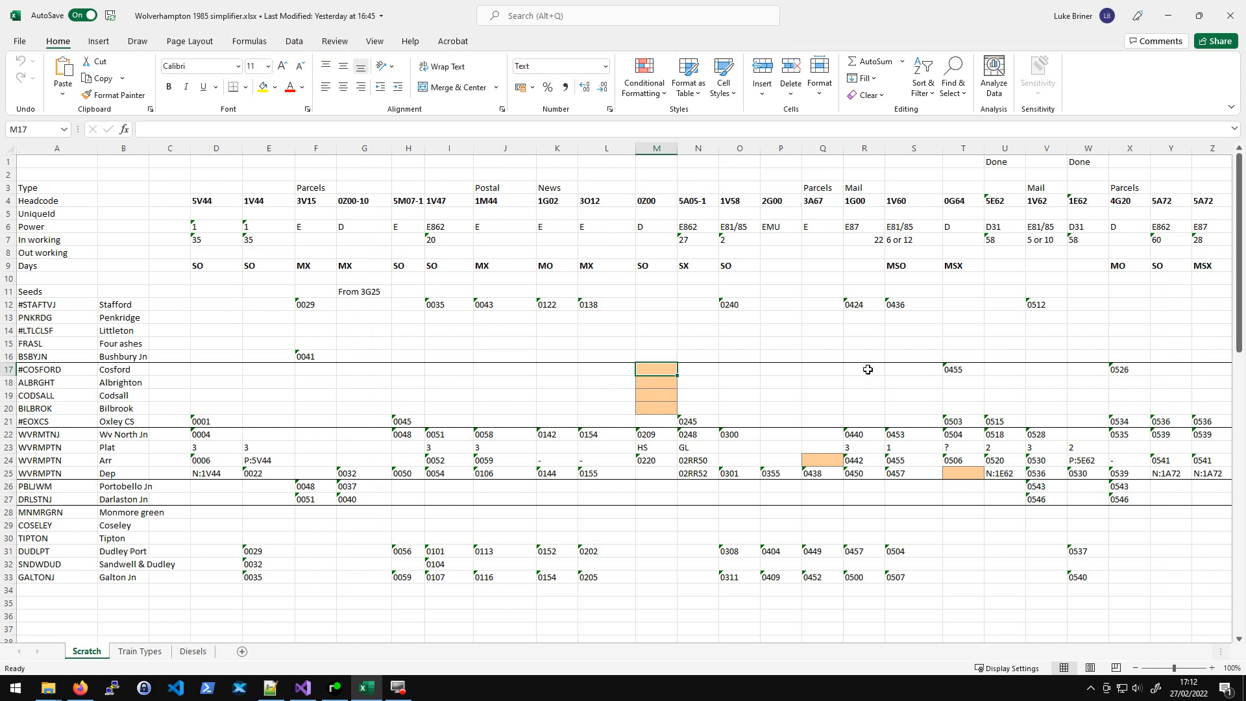
# - Look over the seed timings in rows 12 to 17 of the first train columns
pyautogui.press('Down')
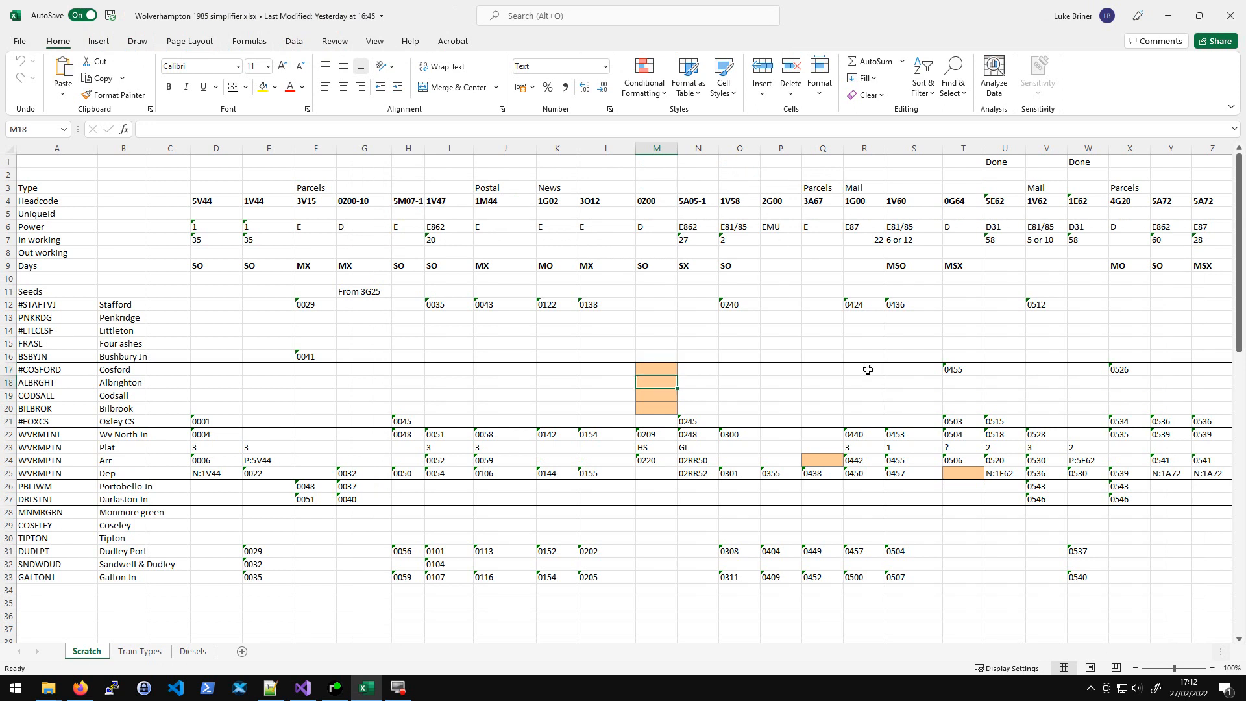
pyautogui.press('Up')
pyautogui.press('Up')
pyautogui.press('Up')
pyautogui.moveTo(201, 184); pyautogui.dragTo(220, 527)
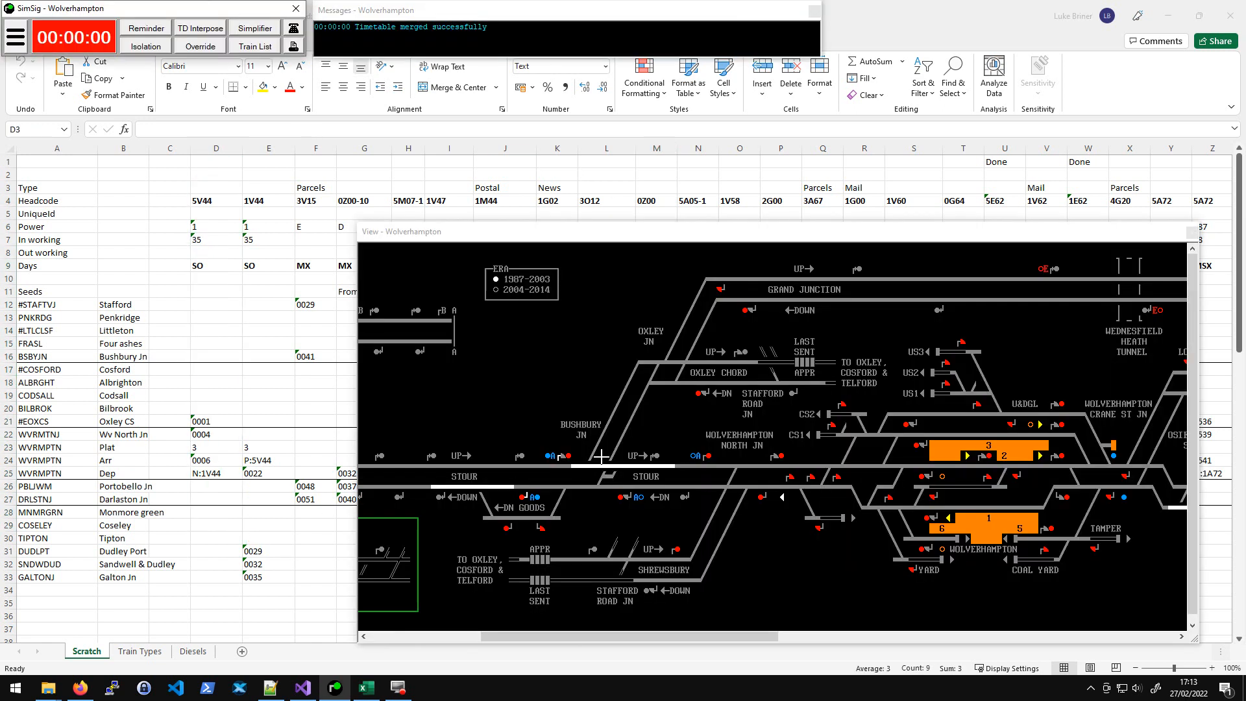
pyautogui.click(218, 354)
pyautogui.click(361, 315)
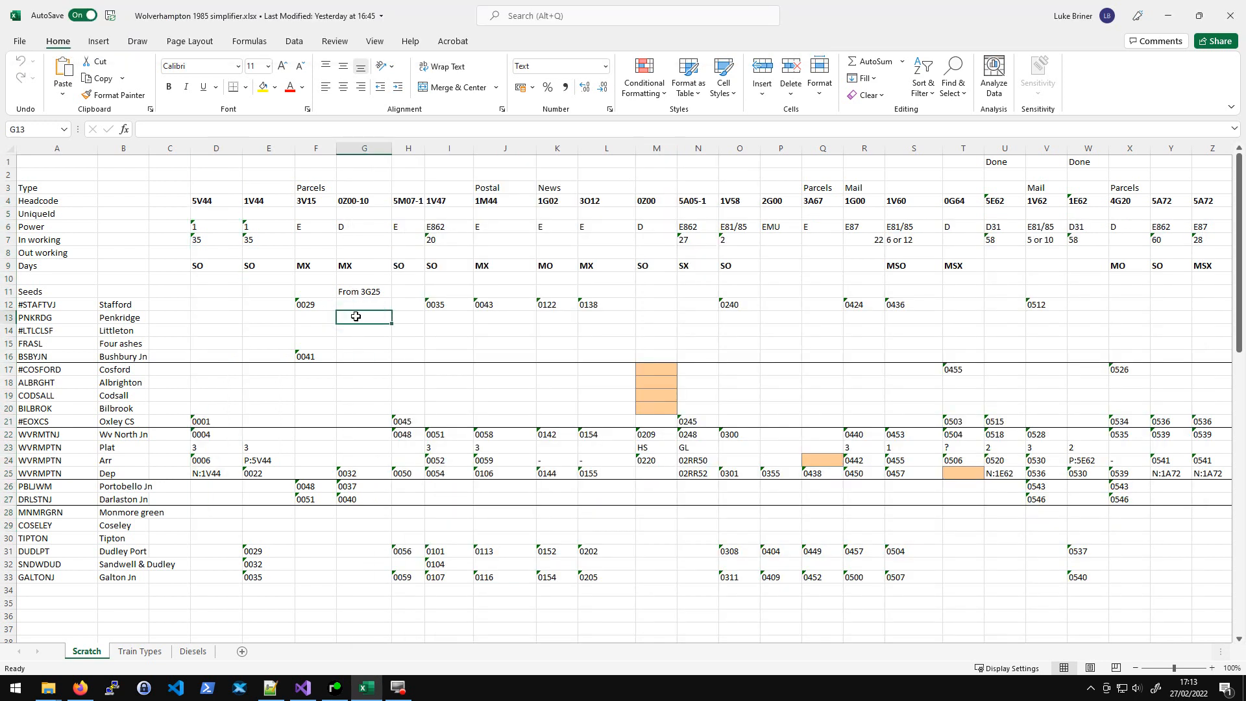
pyautogui.press('Right')
pyautogui.press('Right')
pyautogui.press('Right')
pyautogui.press('Right')
pyautogui.press('Right')
pyautogui.press('Right')
pyautogui.press('Right')
pyautogui.press('Right')
pyautogui.press('Right')
pyautogui.press('Right')
pyautogui.press('Right')
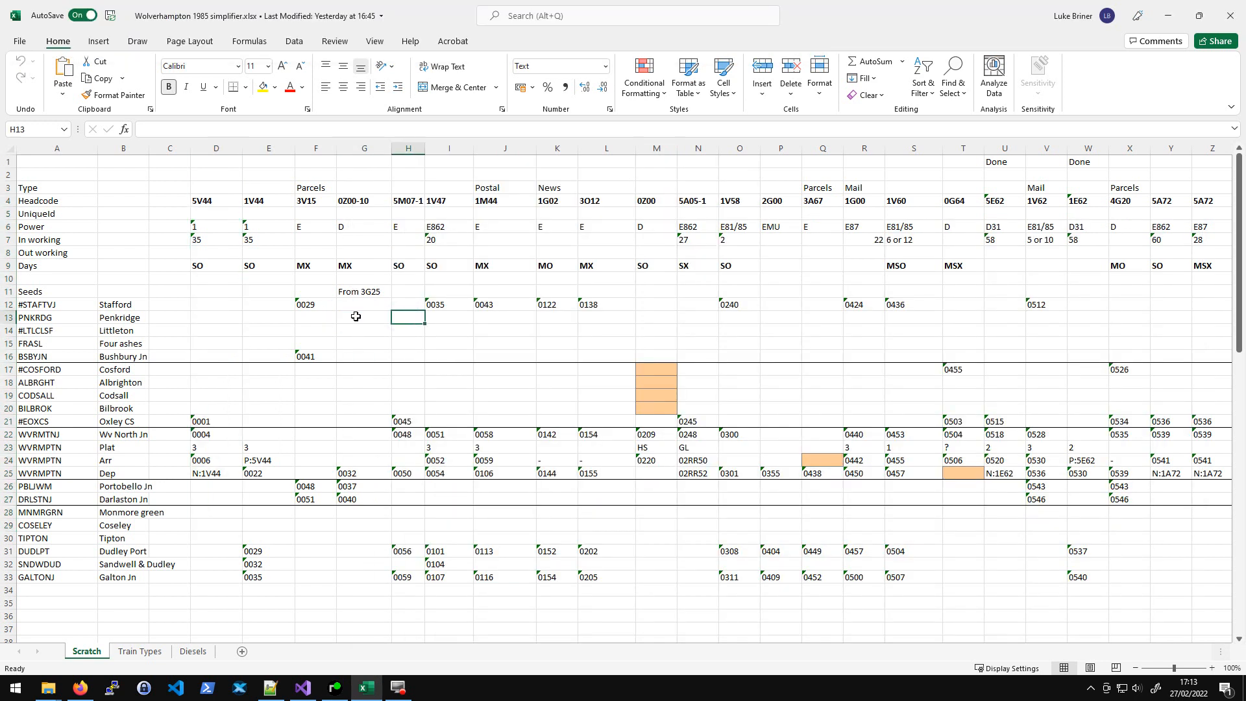
pyautogui.press('Up')
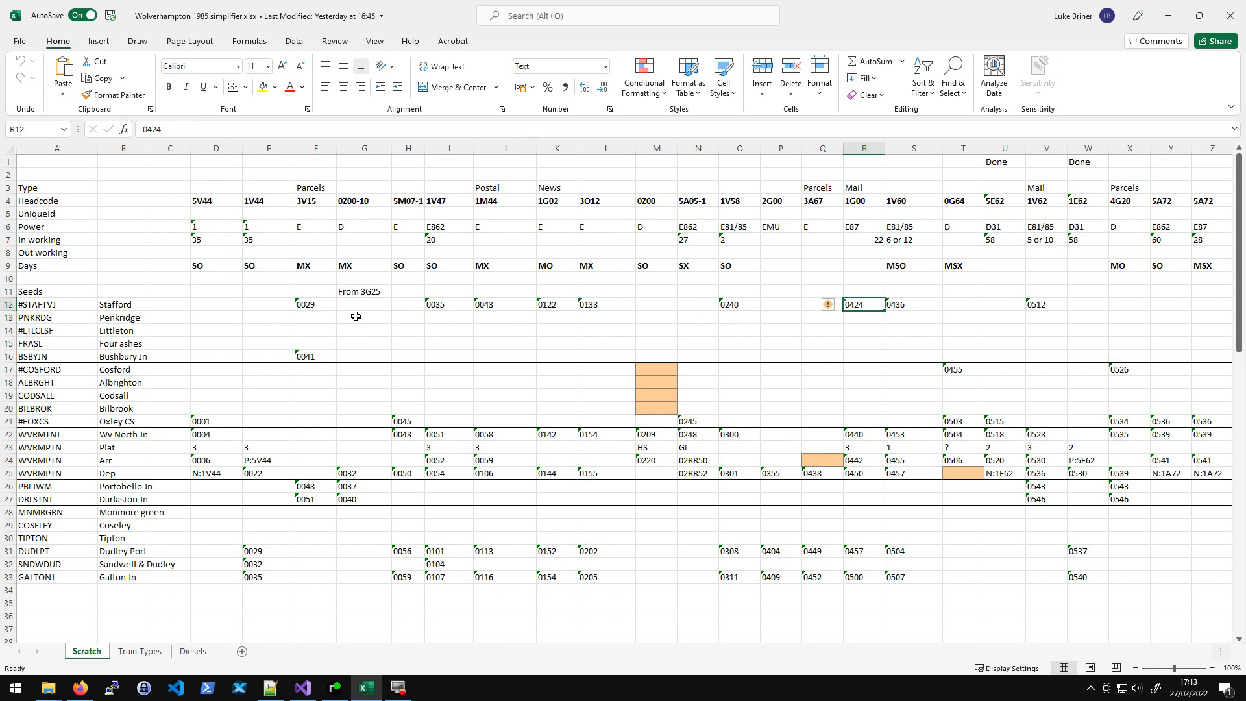
pyautogui.press('Left')
pyautogui.press('Left')
# - Close the timetable list and switch to the simsig_importer issues page in the browser
pyautogui.hotkey('alt', 'Tab')
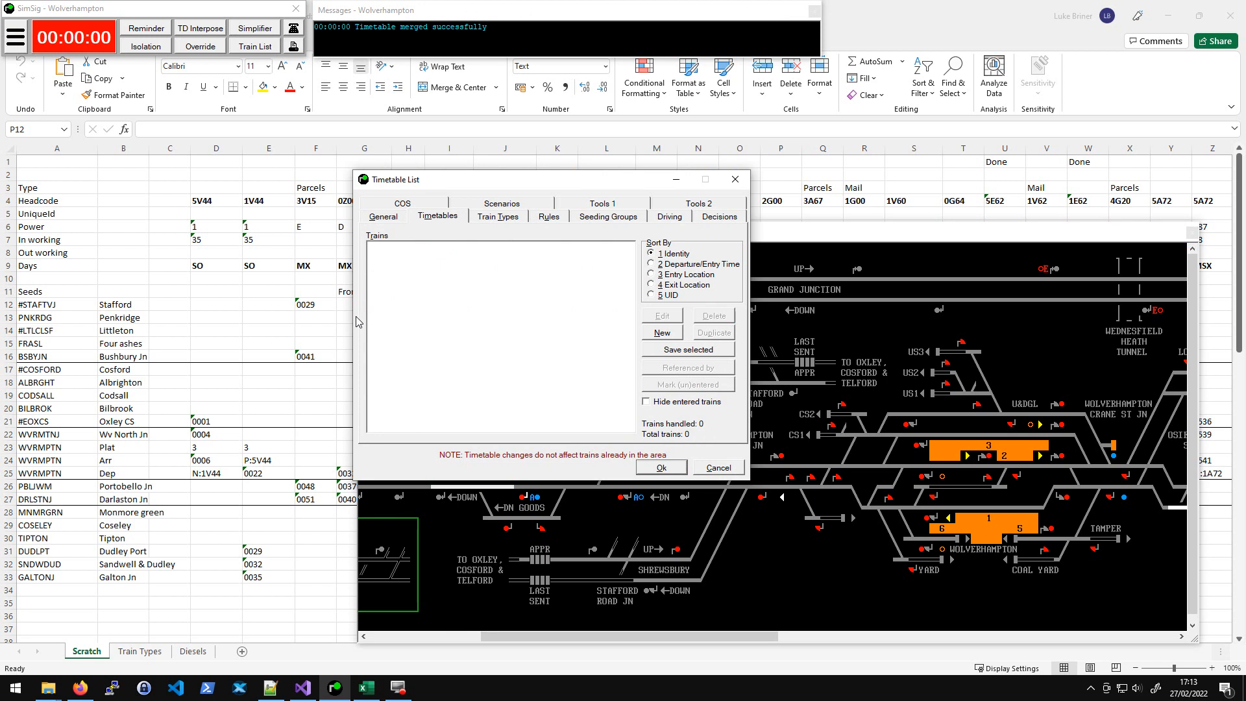
pyautogui.click(724, 468)
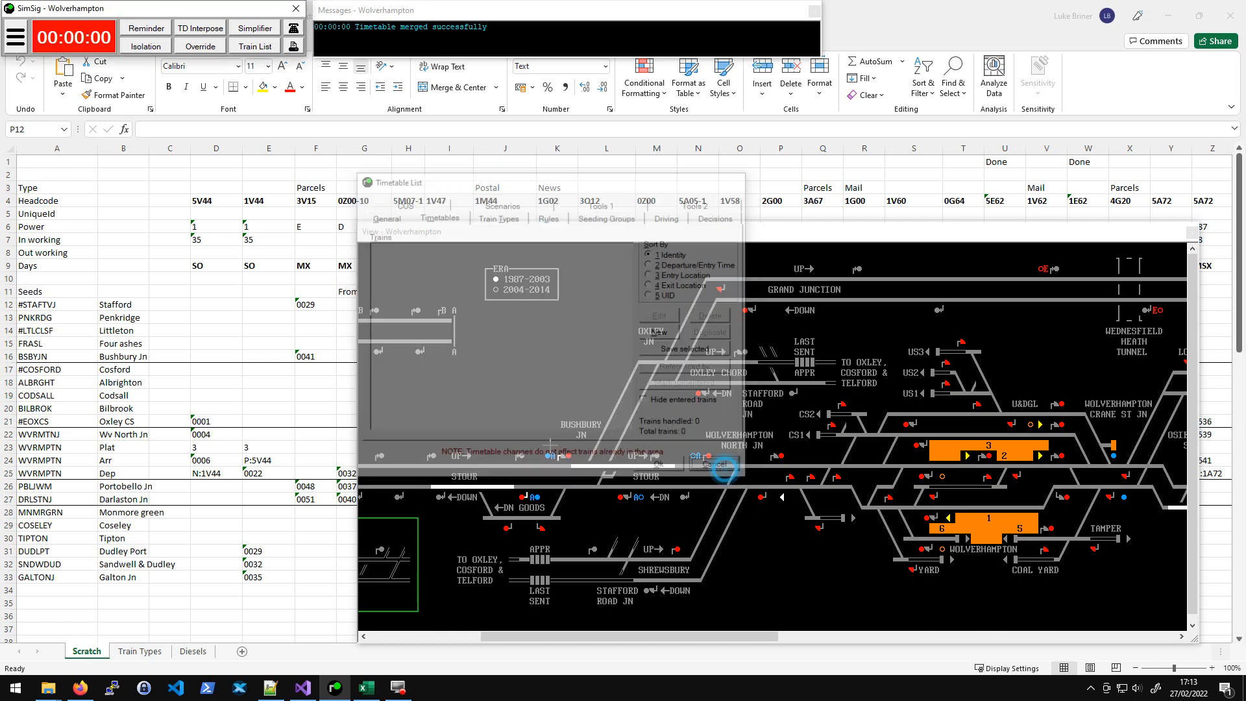
pyautogui.click(269, 342)
pyautogui.click(260, 330)
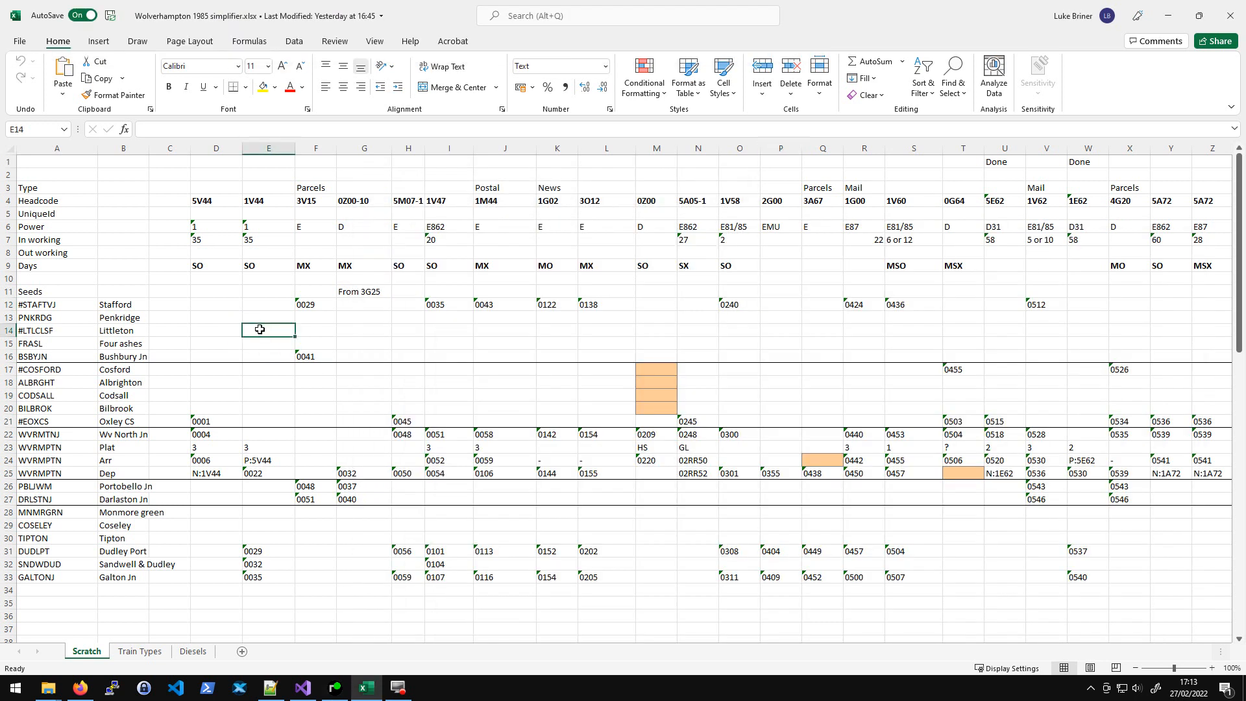
pyautogui.click(79, 687)
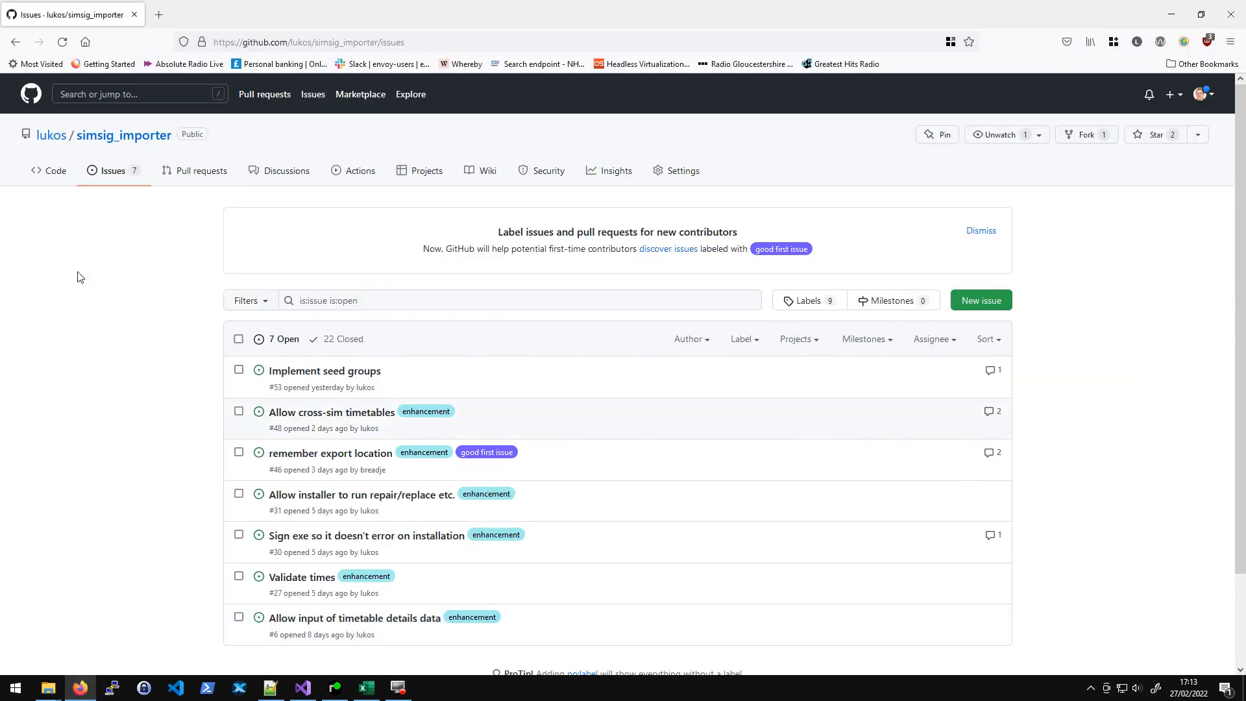
# - Go to the simsig_importer releases page in the browser
pyautogui.click(425, 42)
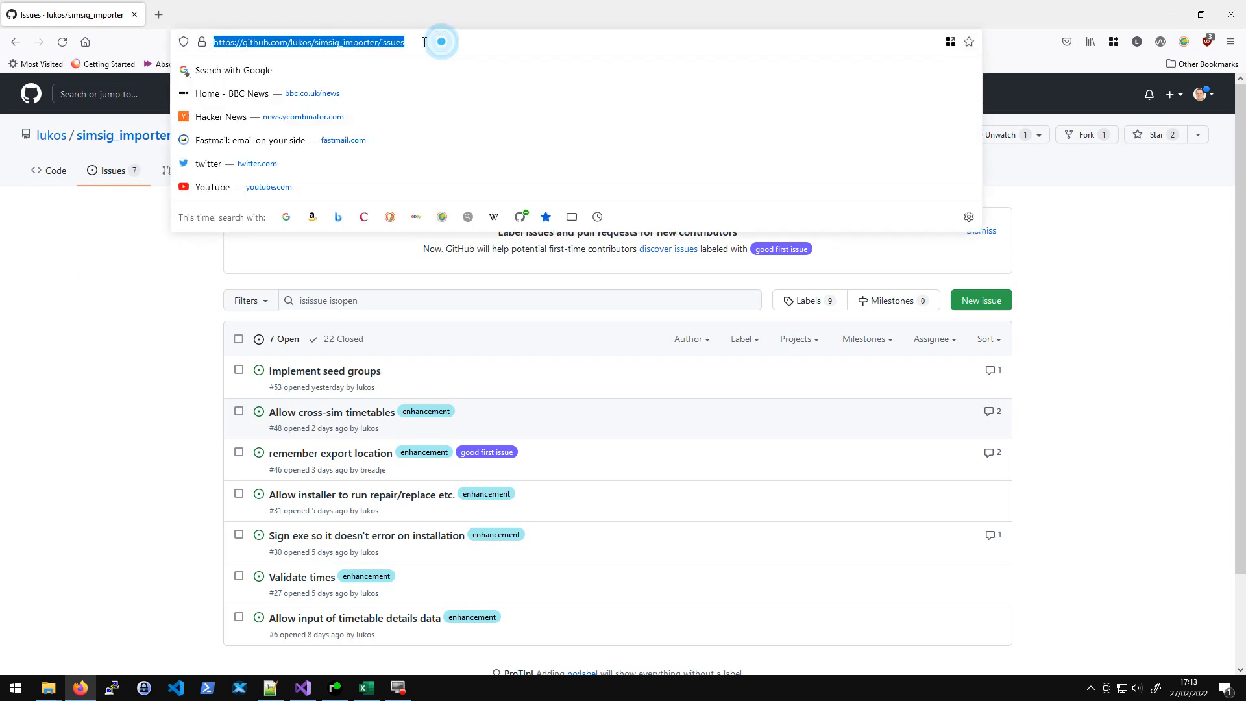
pyautogui.press('End')
pyautogui.press('BackSpace')
pyautogui.press('BackSpace')
pyautogui.press('BackSpace')
pyautogui.press('BackSpace')
pyautogui.press('BackSpace')
pyautogui.press('BackSpace')
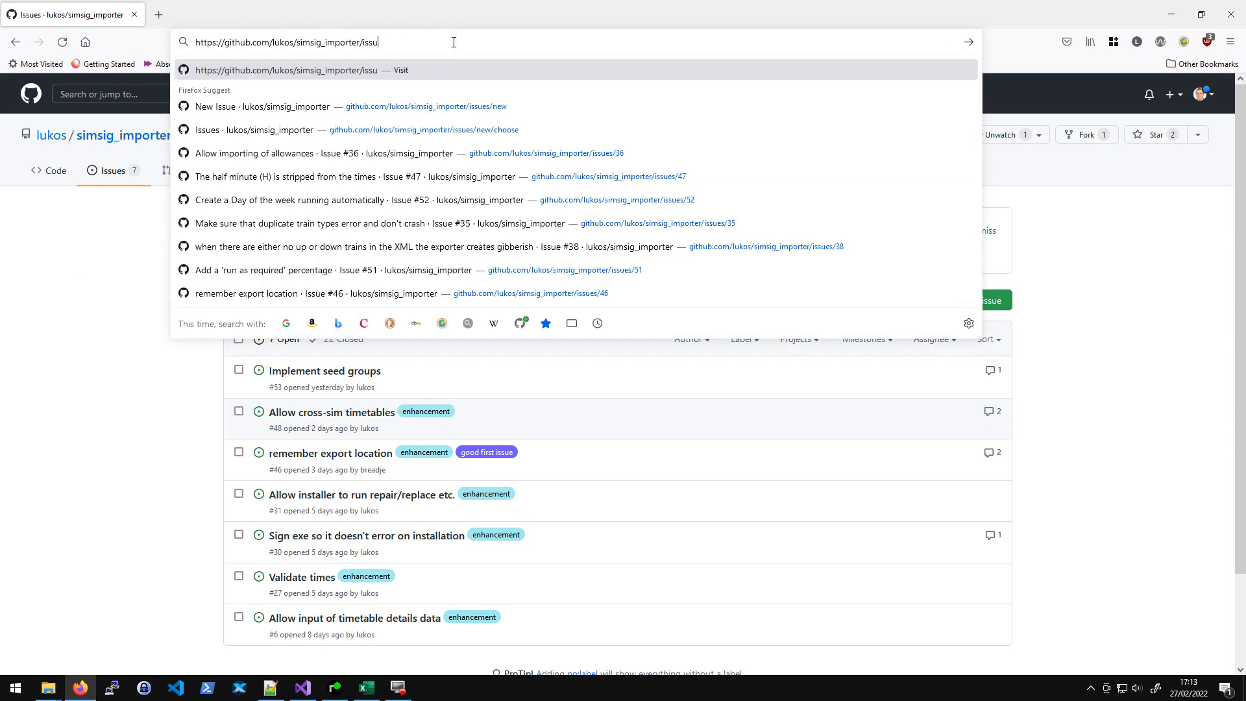
pyautogui.write('releases')
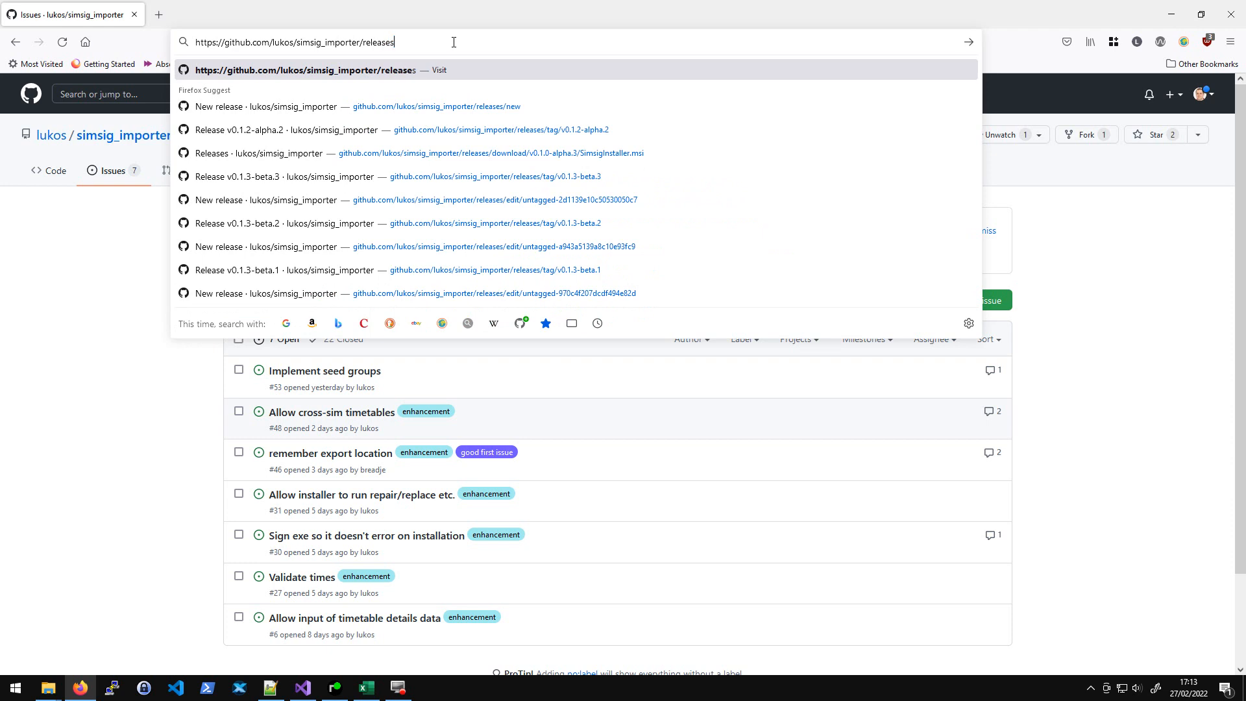
pyautogui.press('Return')
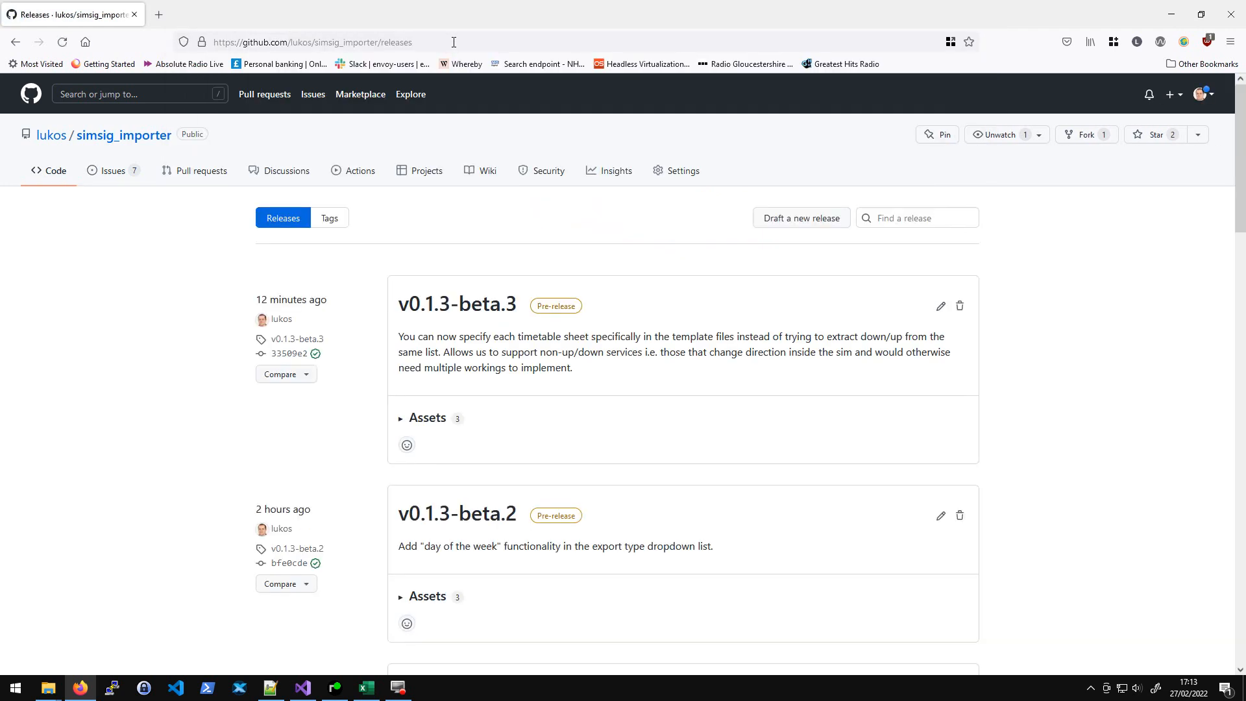
pyautogui.click(454, 42)
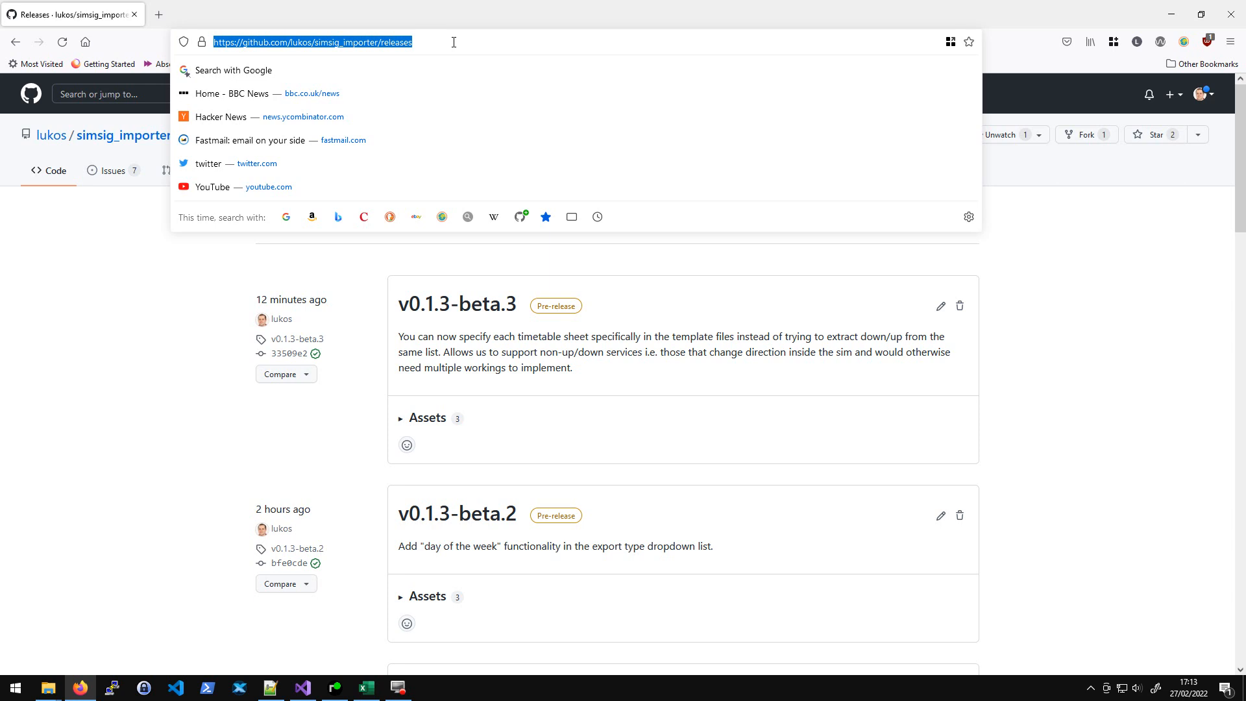
pyautogui.press('End')
pyautogui.press('BackSpace')
pyautogui.press('BackSpace')
pyautogui.press('BackSpace')
pyautogui.press('BackSpace')
pyautogui.press('BackSpace')
pyautogui.press('BackSpace')
pyautogui.press('BackSpace')
pyautogui.press('BackSpace')
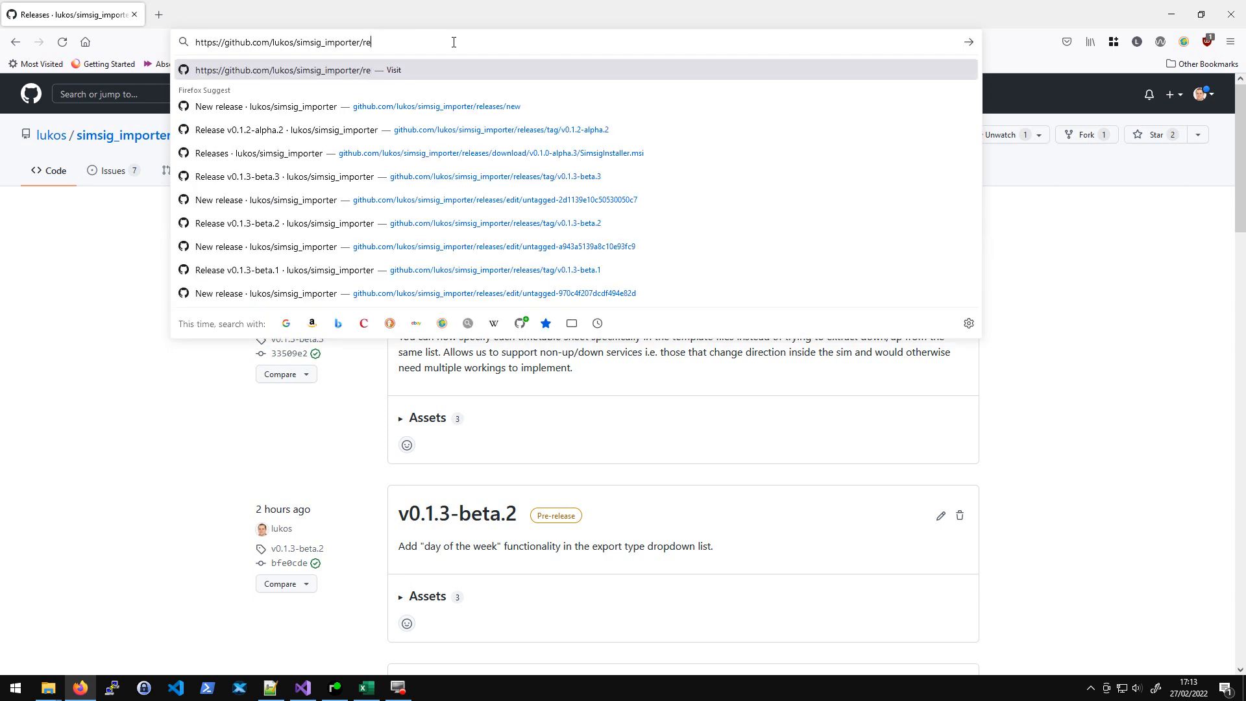
pyautogui.press('Return')
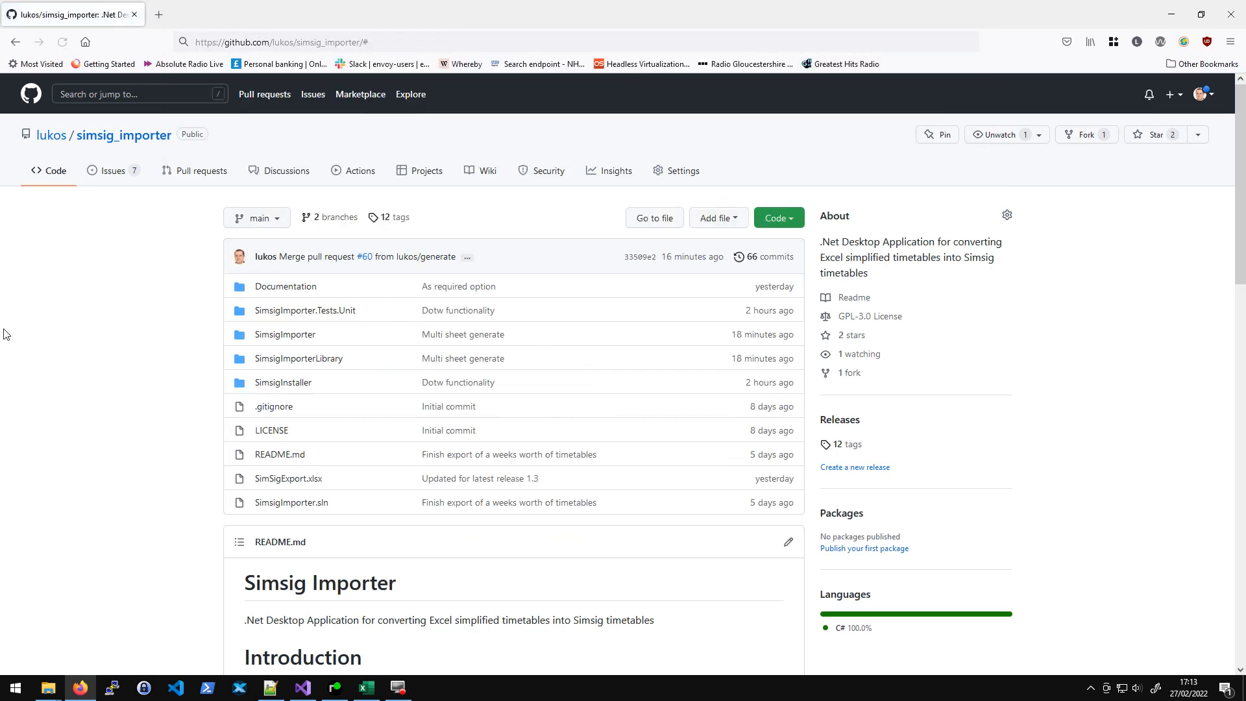
# - Open the releases list and expand the assets of the v0.1.3-beta.3 release
pyautogui.click(839, 420)
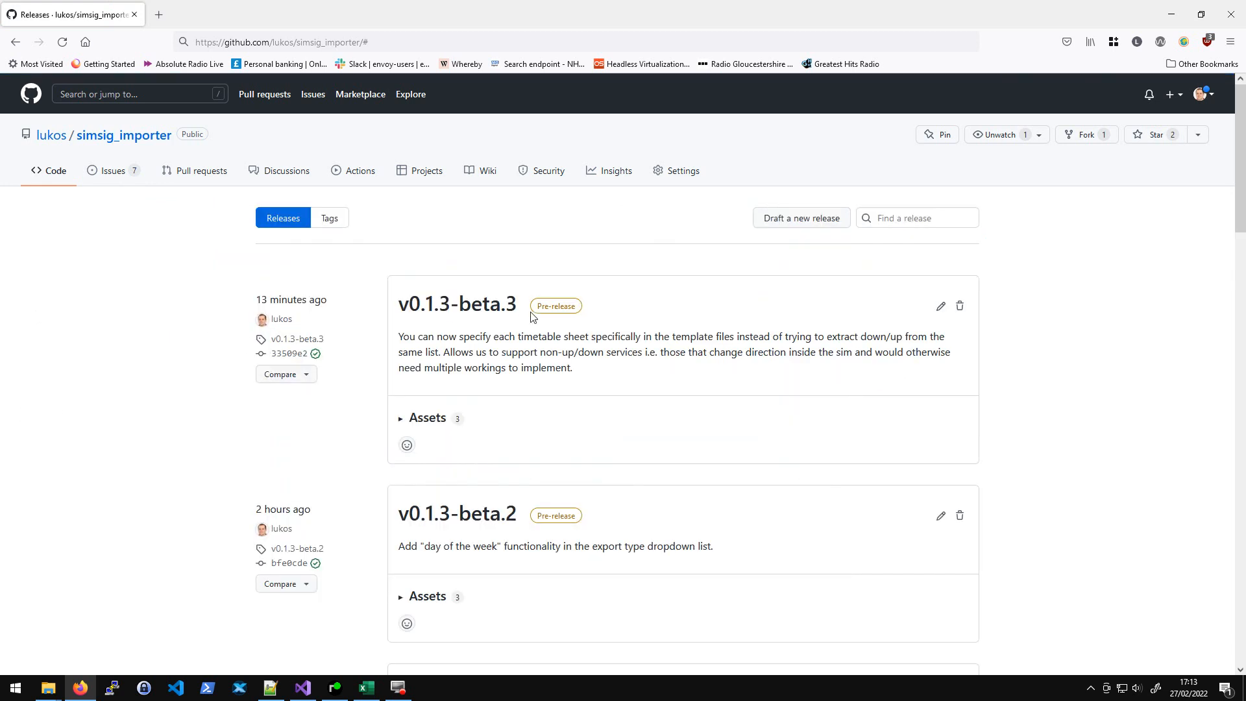
pyautogui.click(400, 417)
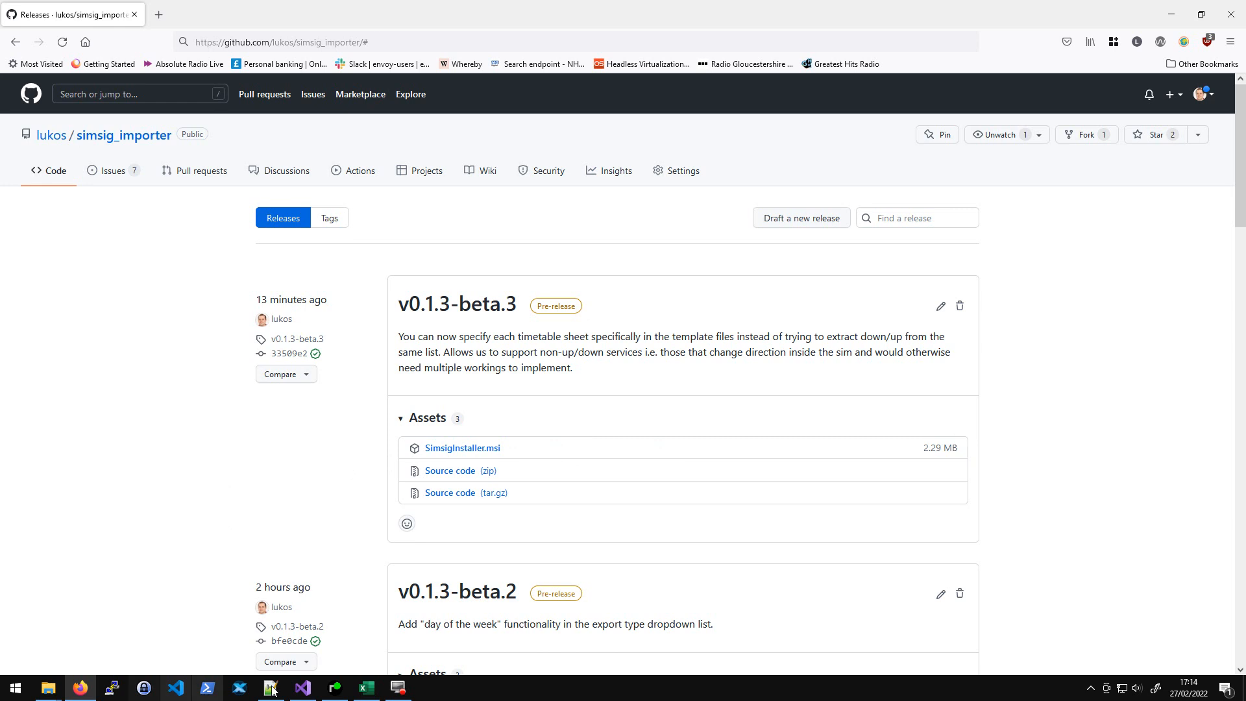
# - Stop the release debugging session, switch the build configuration to Debug and start the importer again
pyautogui.click(311, 690)
pyautogui.press('F5')
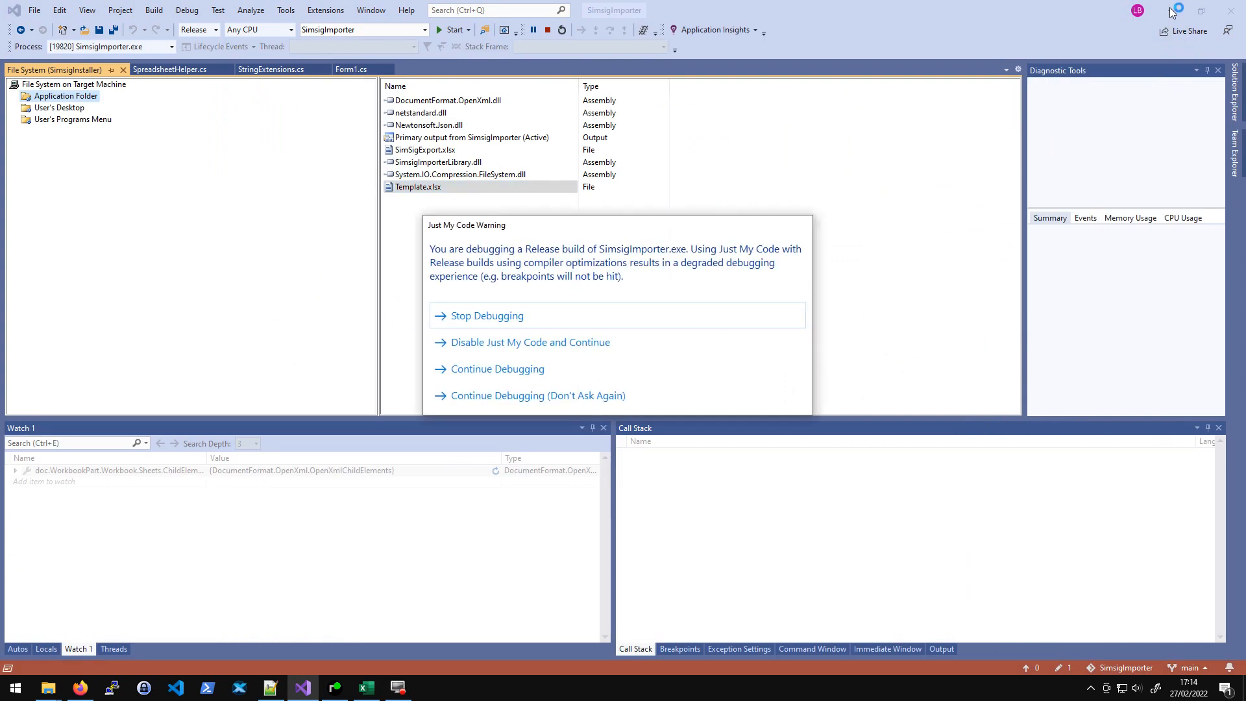
pyautogui.click(480, 315)
pyautogui.click(216, 30)
pyautogui.click(196, 45)
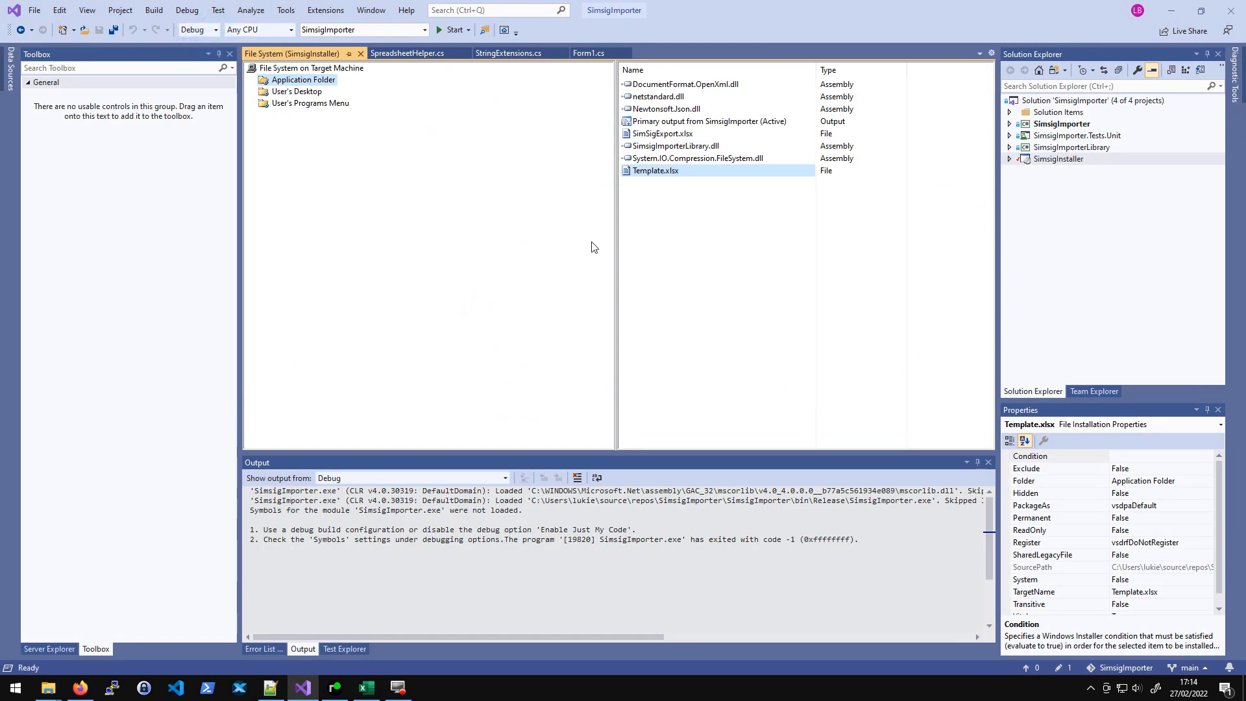
pyautogui.press('F5')
pyautogui.click(1170, 13)
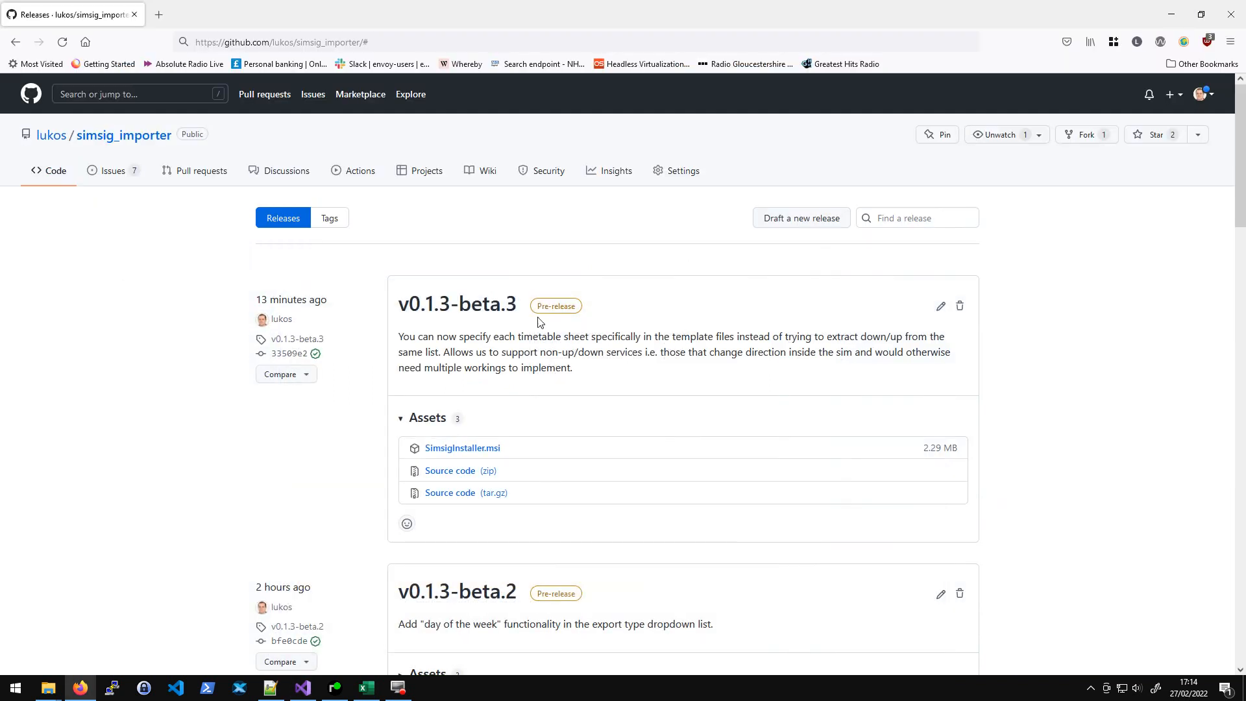
# - Bring up the Simsig Timetable Importer window and check its Simulation list
pyautogui.click(303, 688)
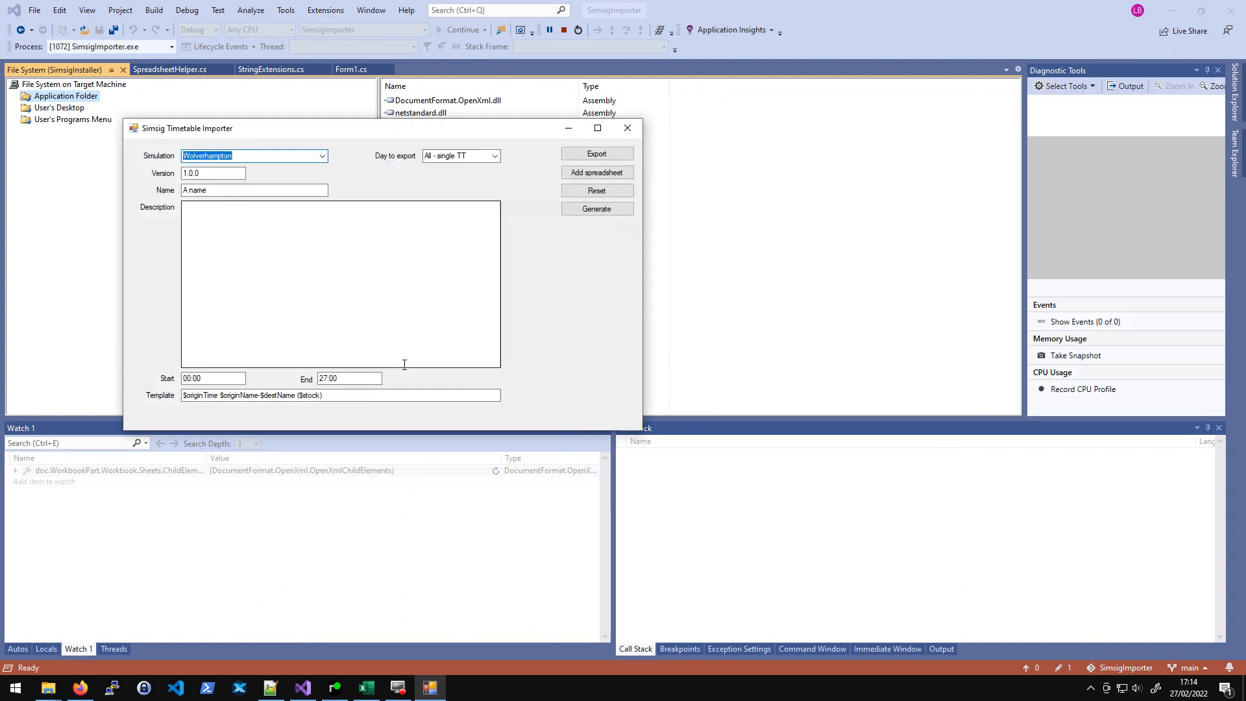
pyautogui.click(1170, 16)
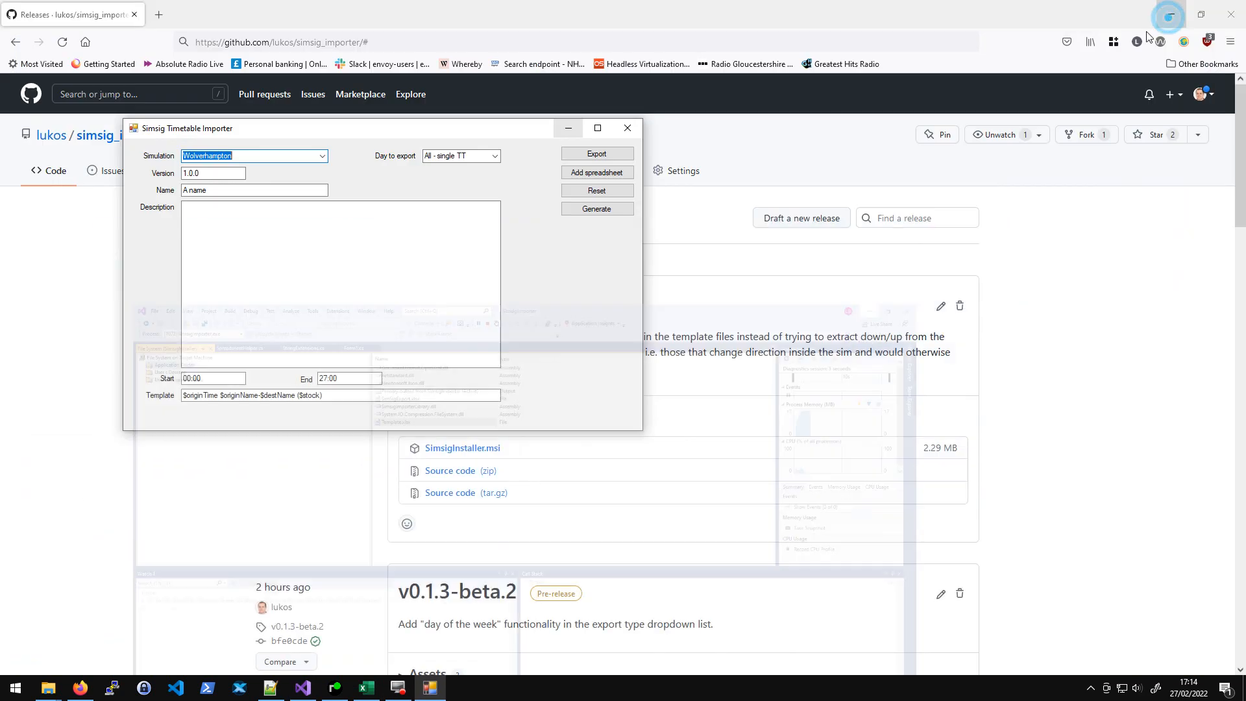
pyautogui.moveTo(434, 130); pyautogui.dragTo(600, 166)
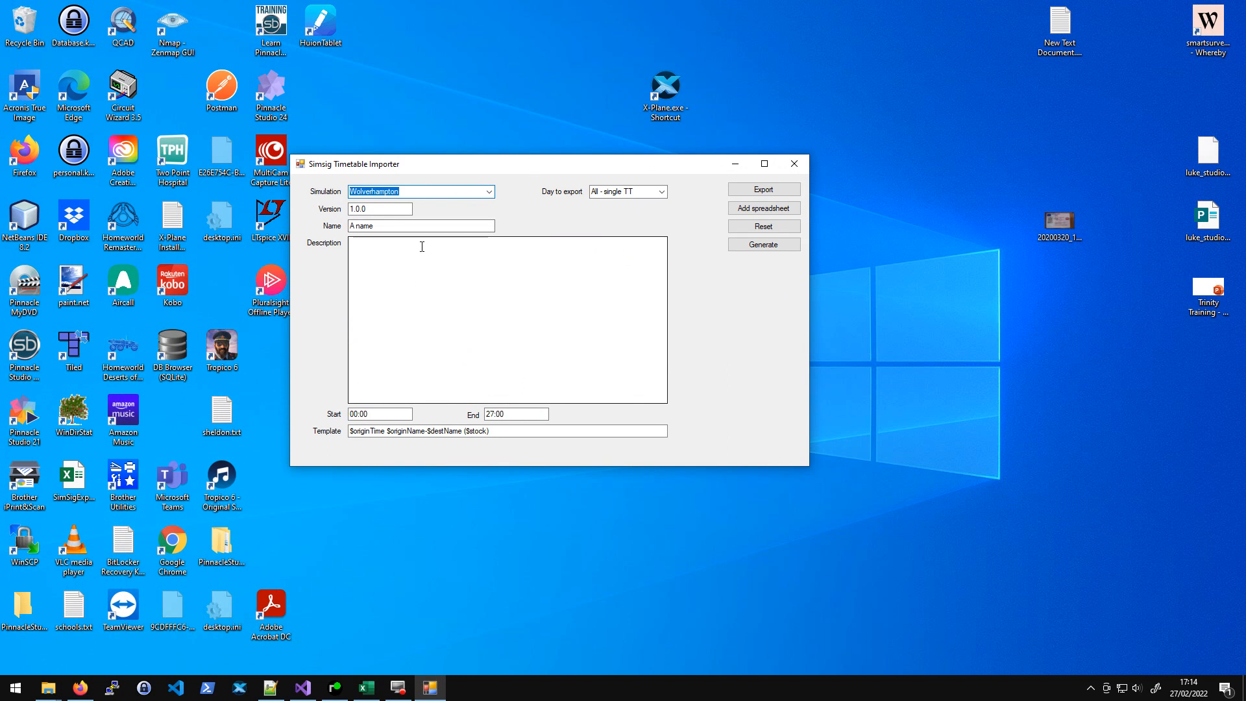
pyautogui.click(488, 191)
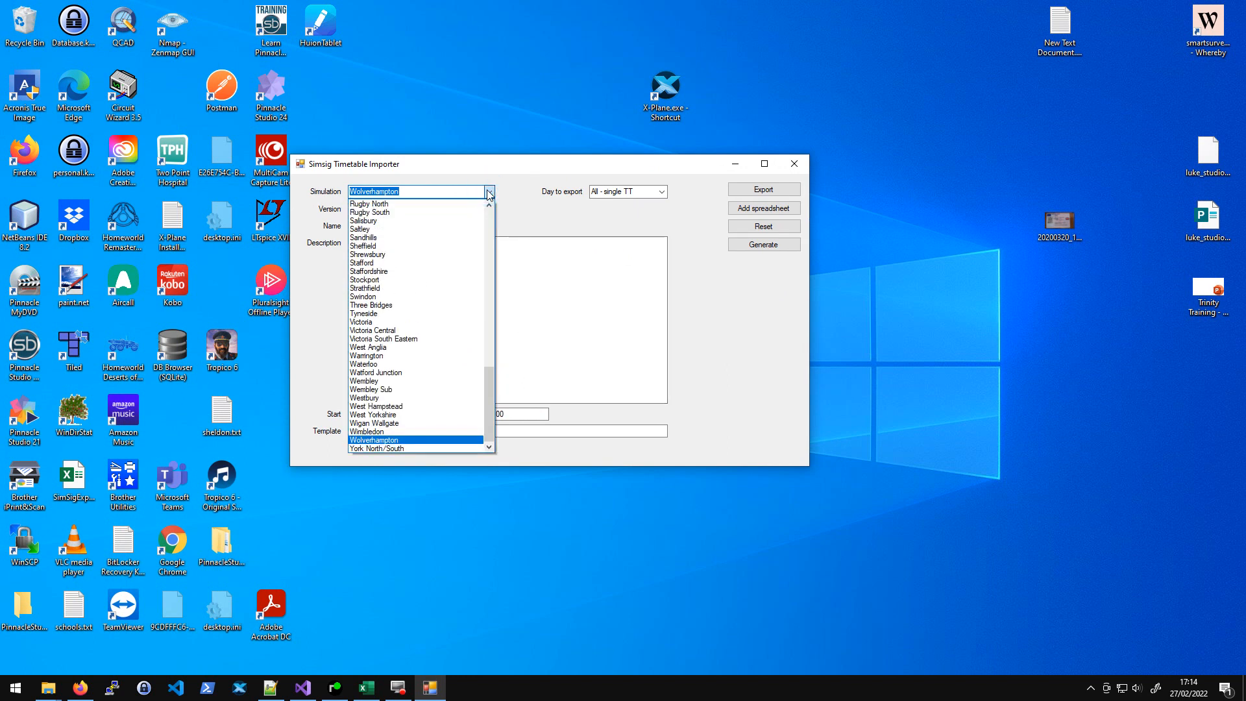
pyautogui.click(489, 192)
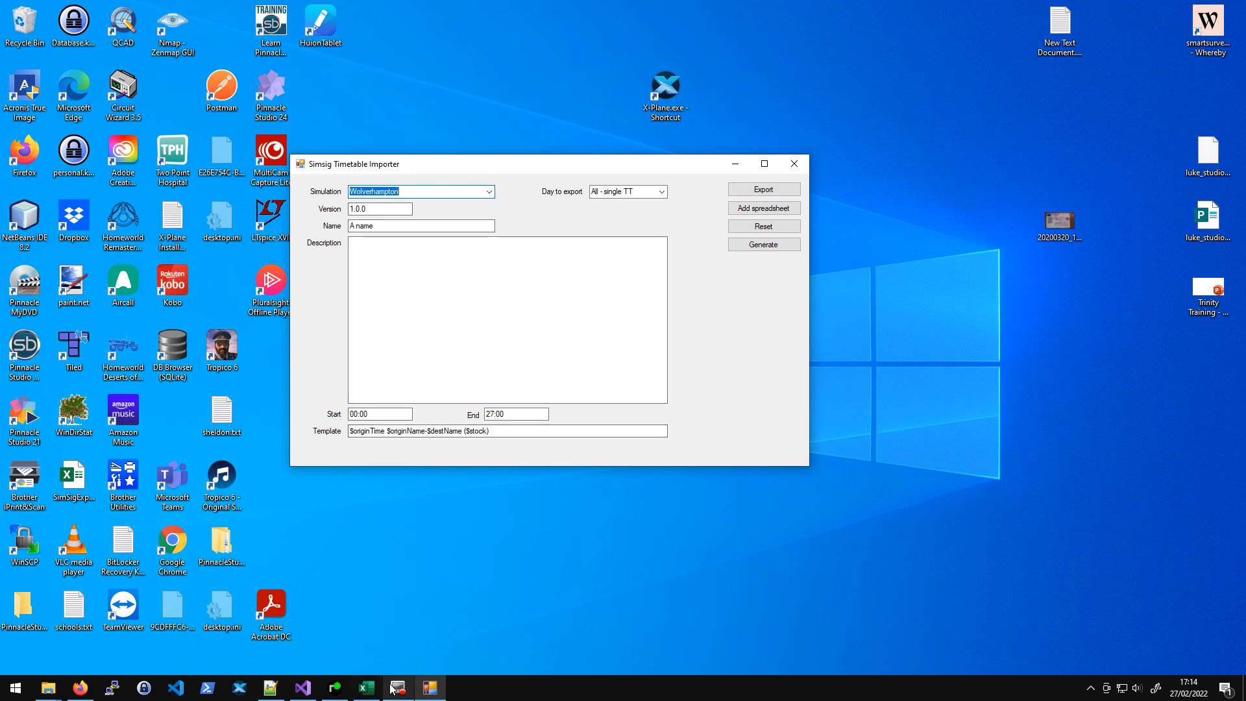
# - Review the General tab of SimSig's timetable list for the timetable name, template and version
pyautogui.click(335, 689)
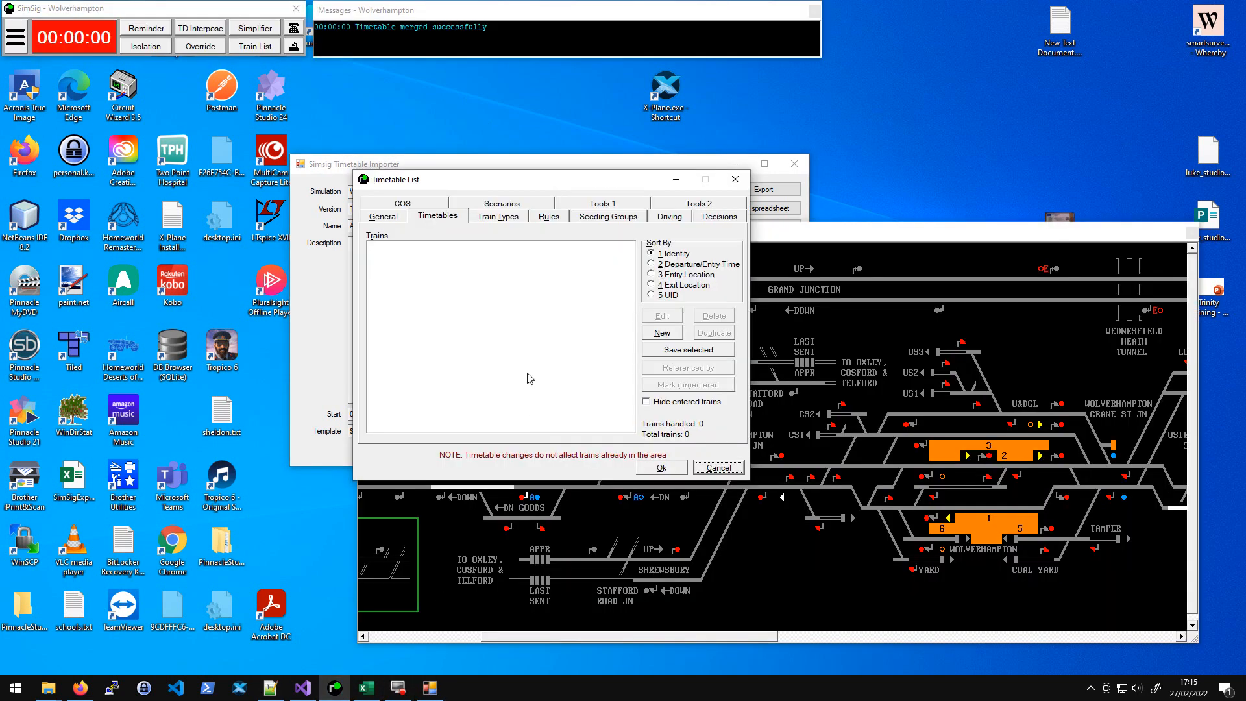
pyautogui.click(383, 216)
pyautogui.moveTo(473, 179); pyautogui.dragTo(561, 205)
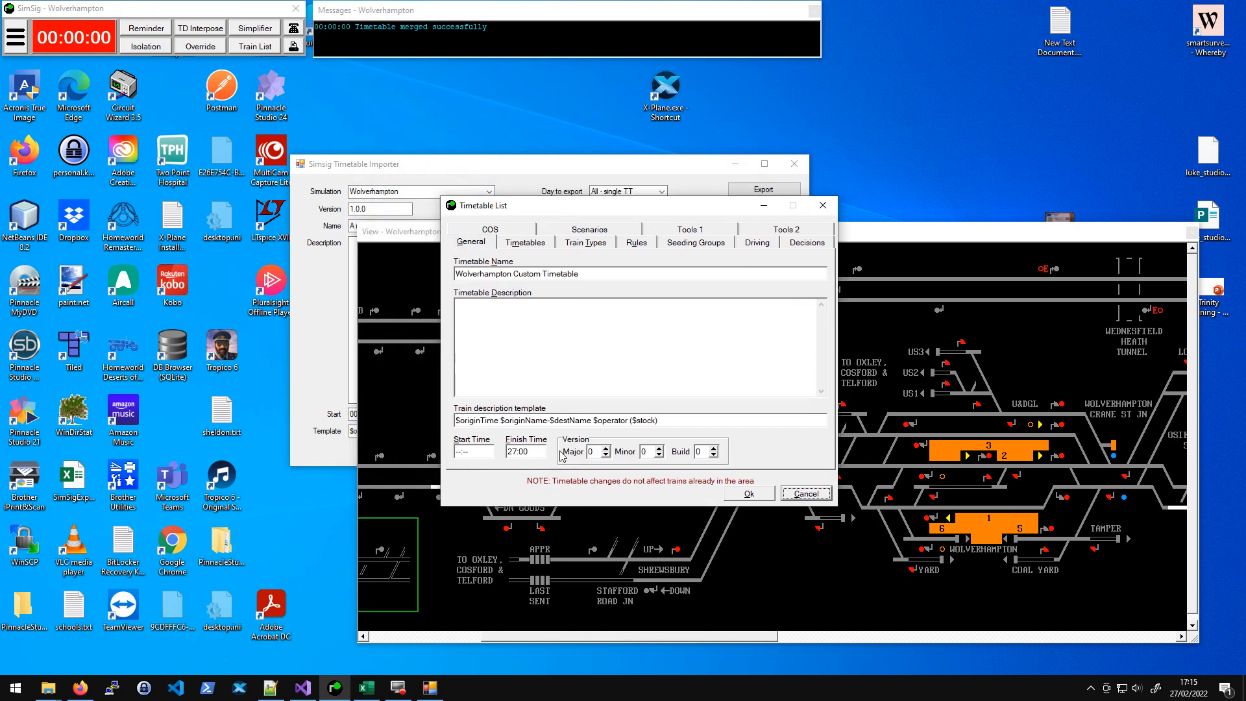
pyautogui.click(822, 205)
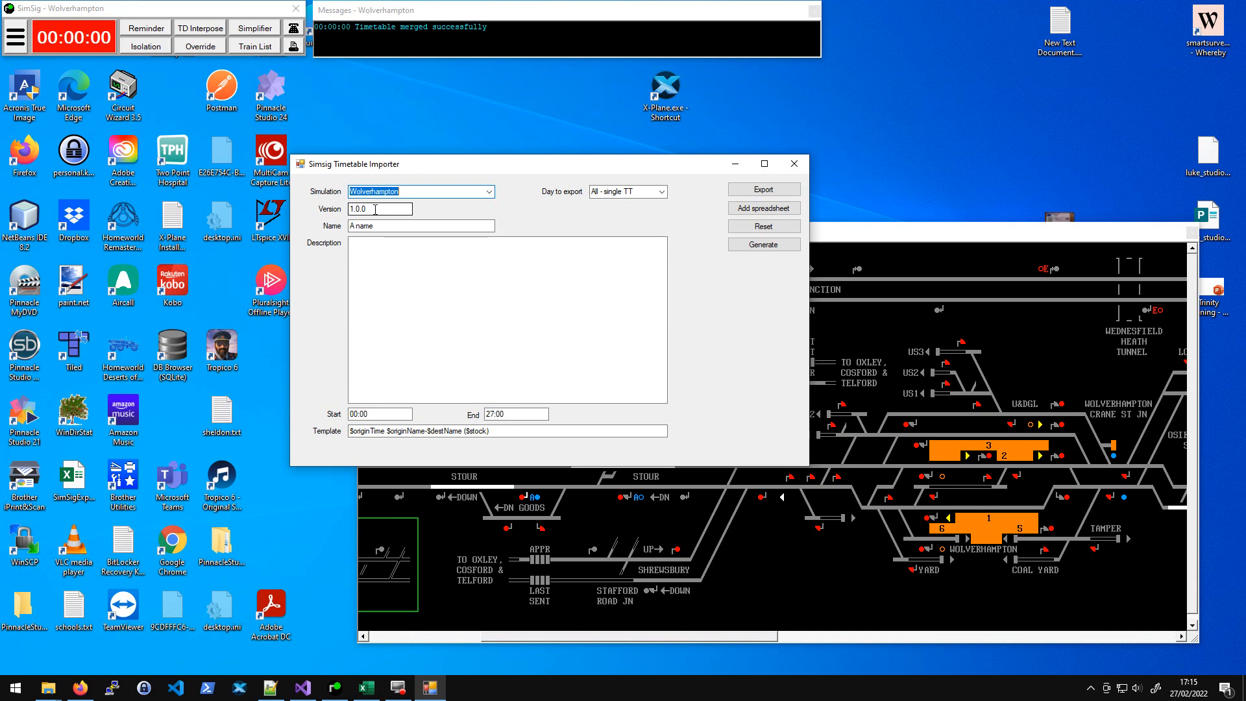
pyautogui.click(961, 236)
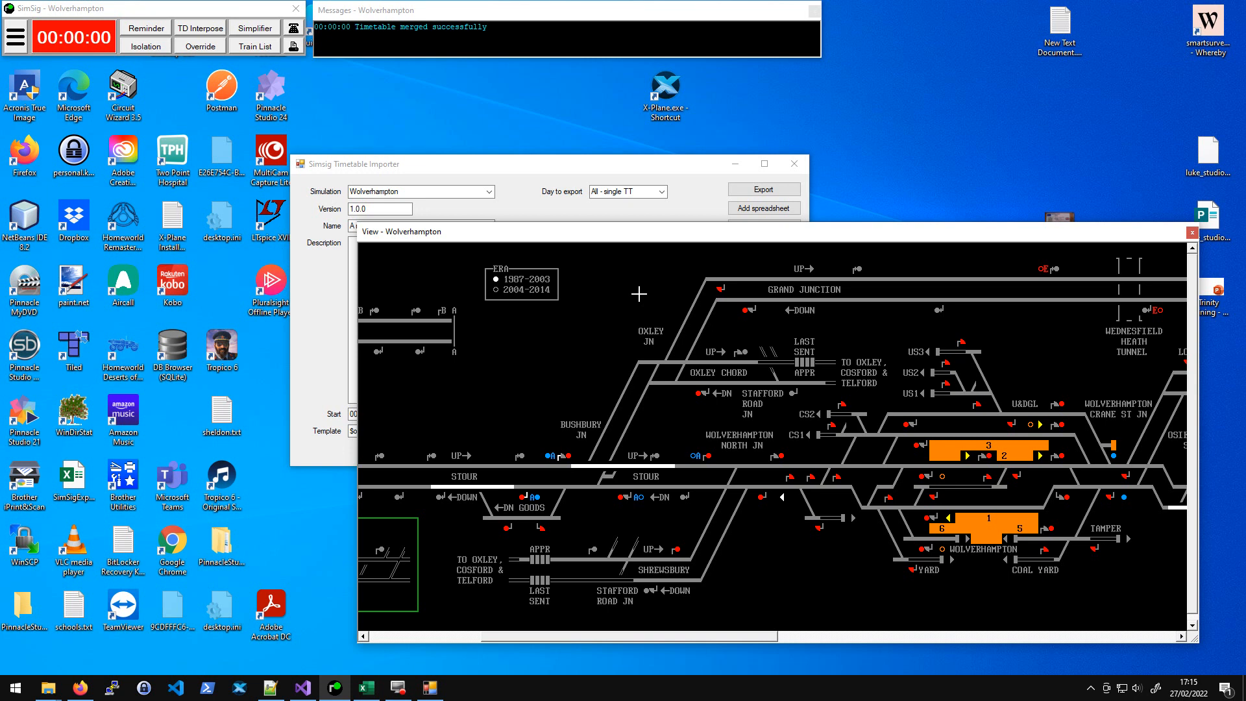
# - Generate the timetable spreadsheet for Wolverhampton, saving it over test.xlsx in Documents
pyautogui.click(616, 174)
pyautogui.press('Tab')
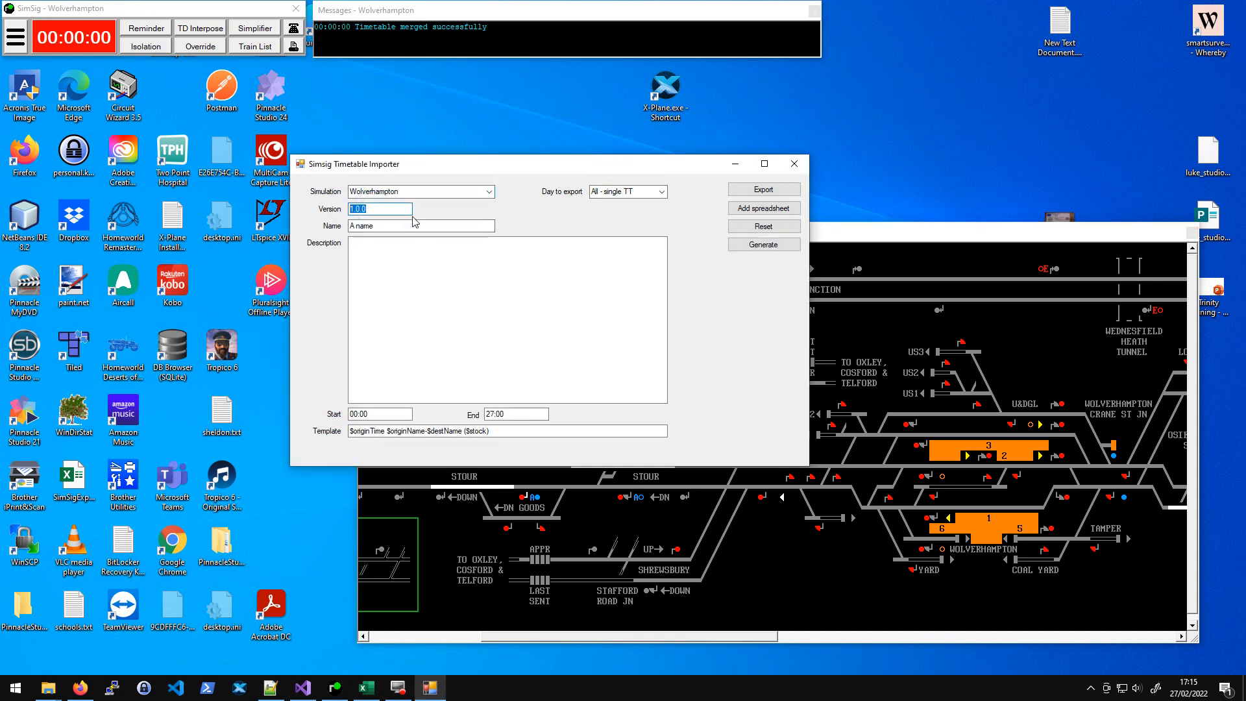
pyautogui.click(381, 209)
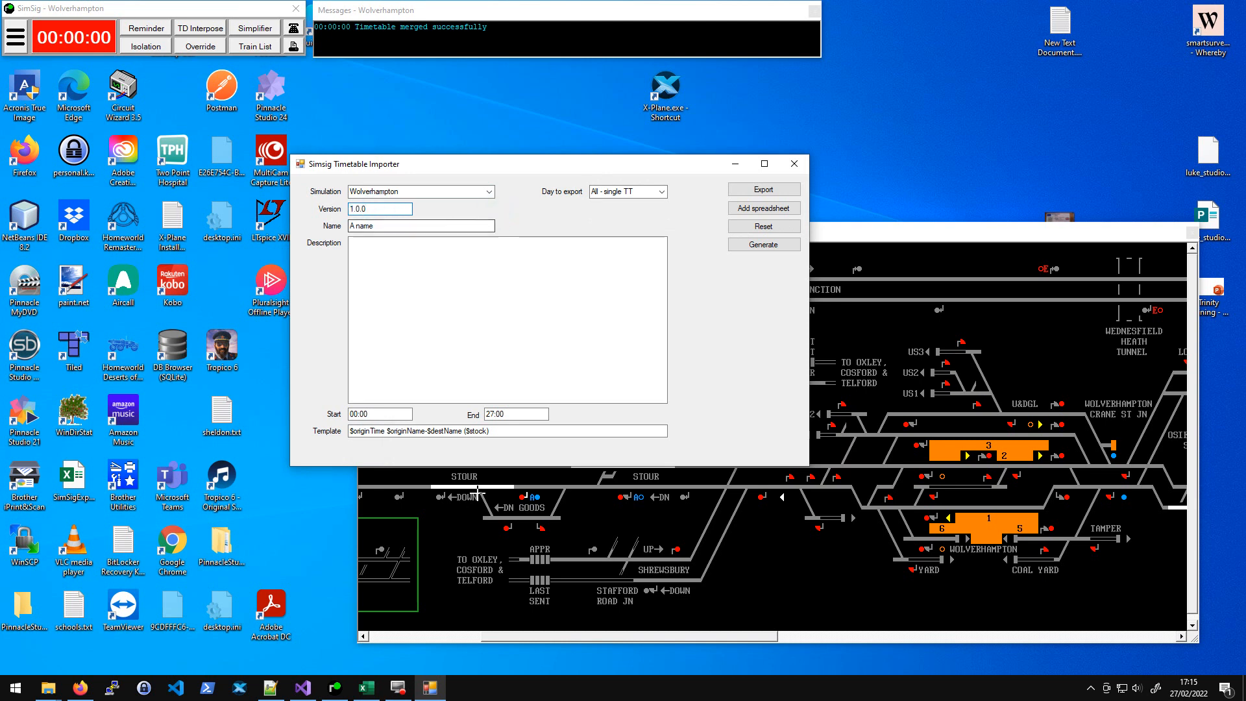
pyautogui.click(662, 193)
pyautogui.click(662, 194)
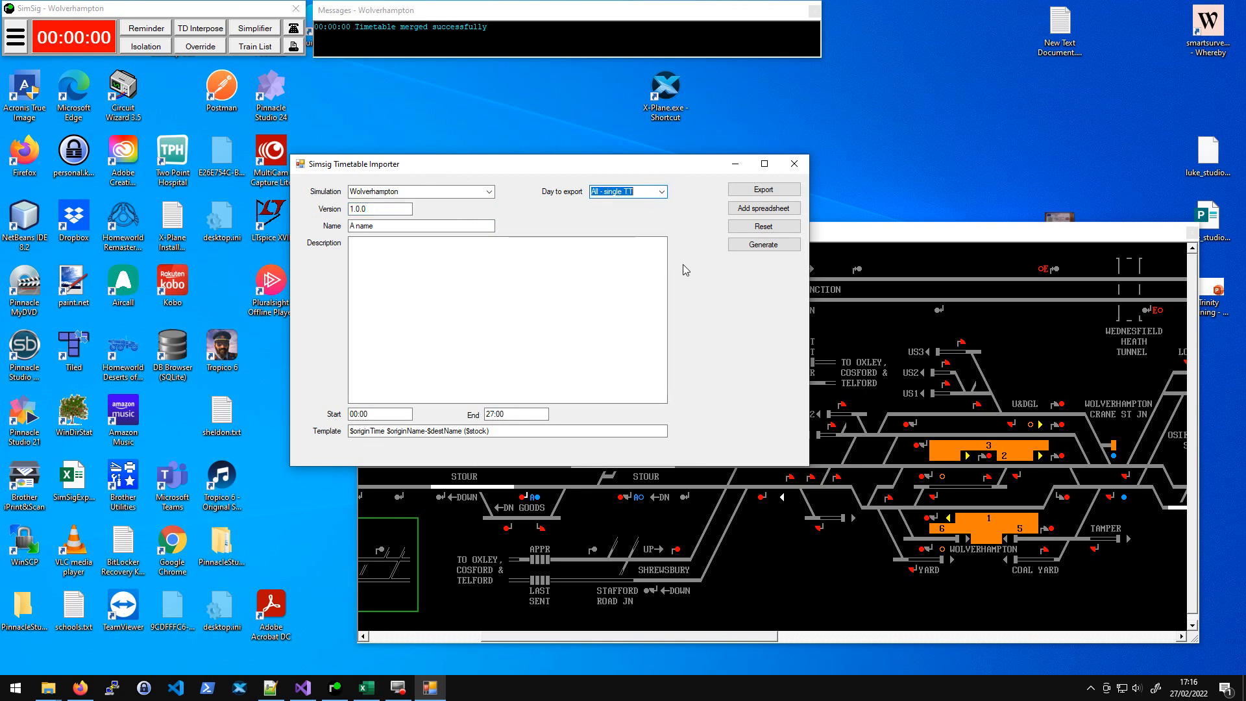
pyautogui.moveTo(543, 170); pyautogui.dragTo(553, 138)
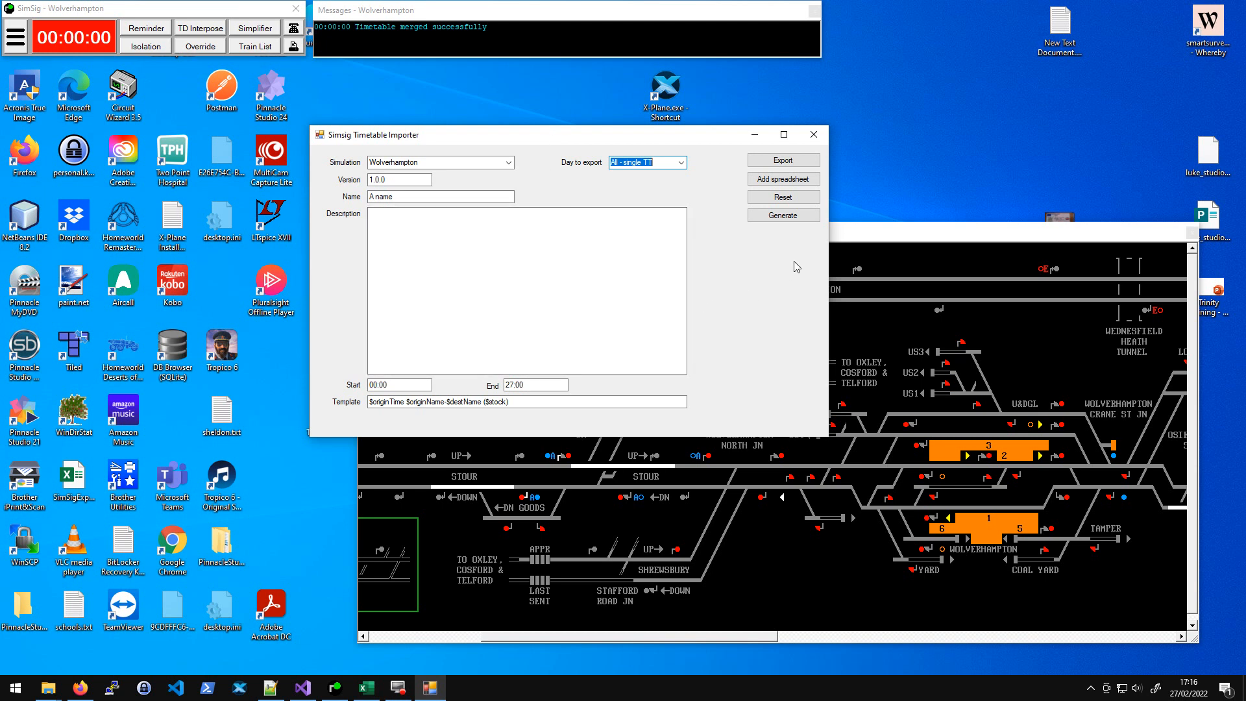
pyautogui.click(782, 216)
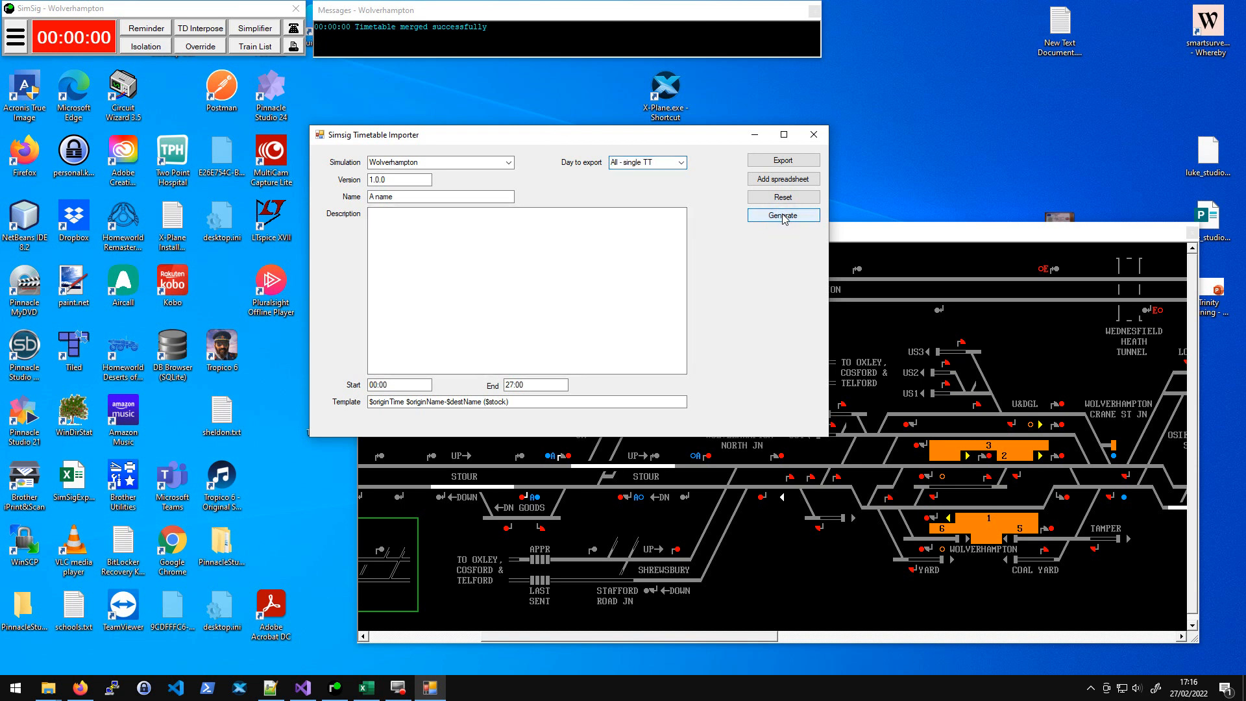
pyautogui.scroll(-3, 533, 352)
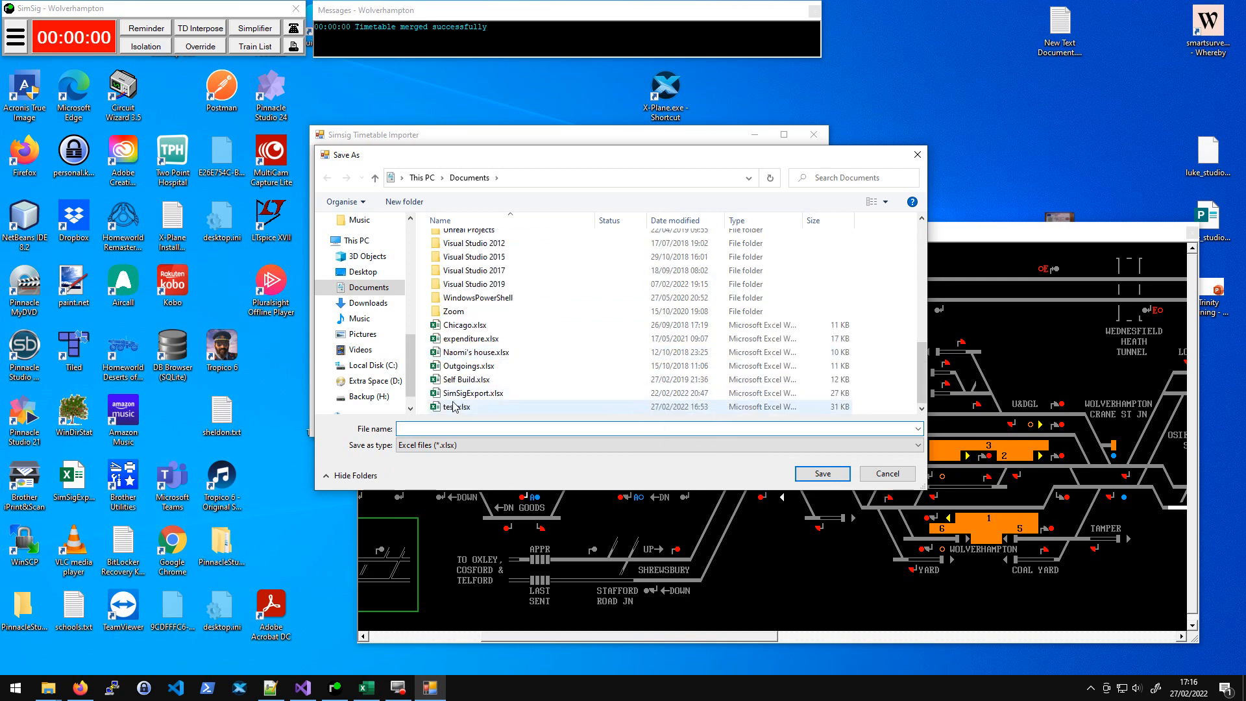
pyautogui.moveTo(374, 694)
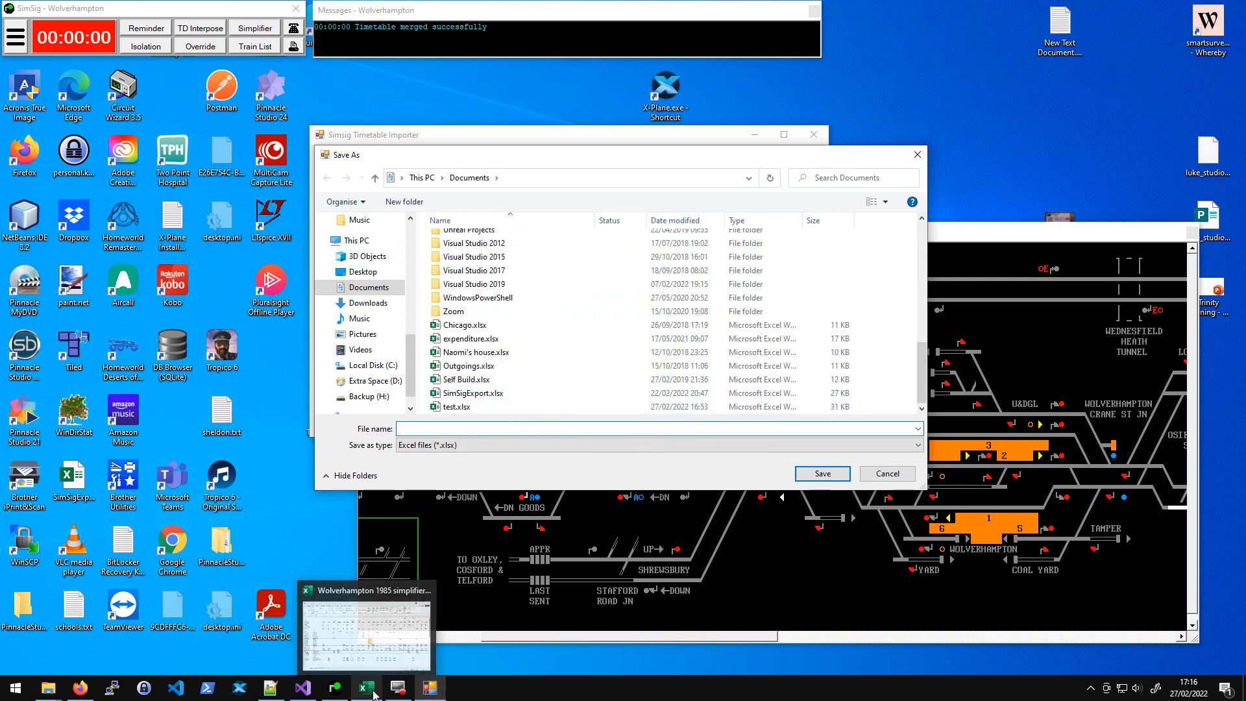
pyautogui.doubleClick(456, 406)
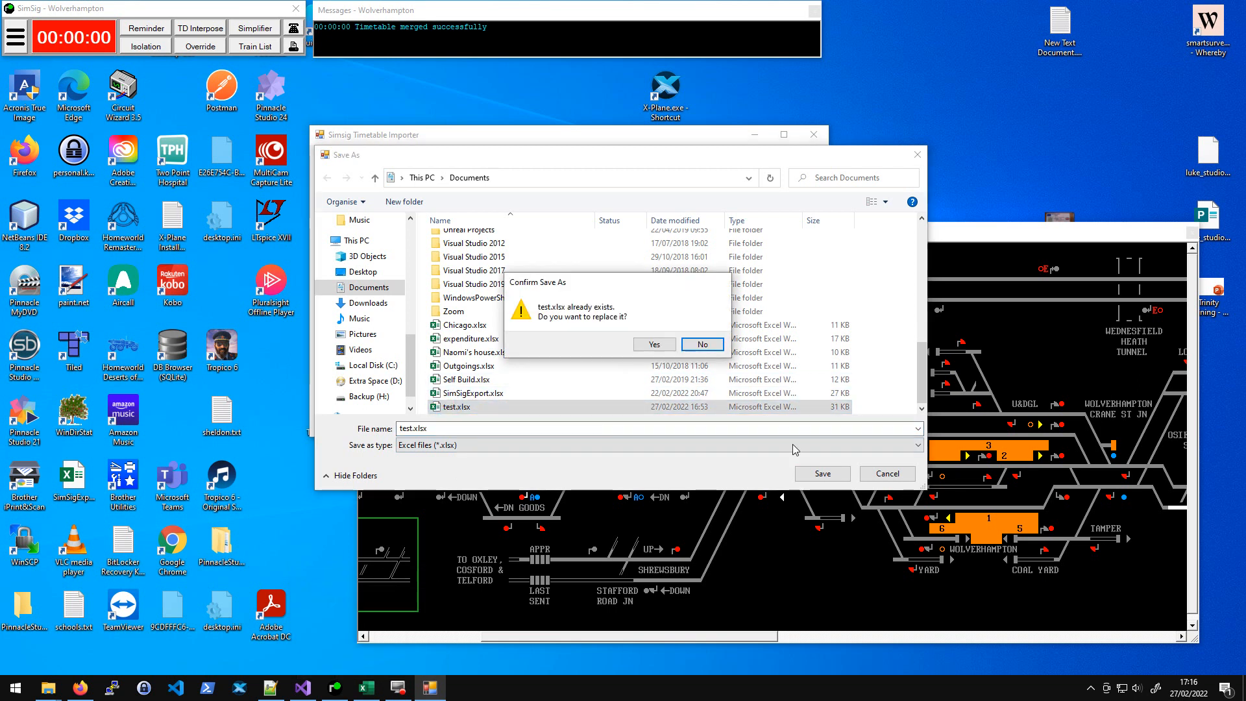
pyautogui.click(664, 347)
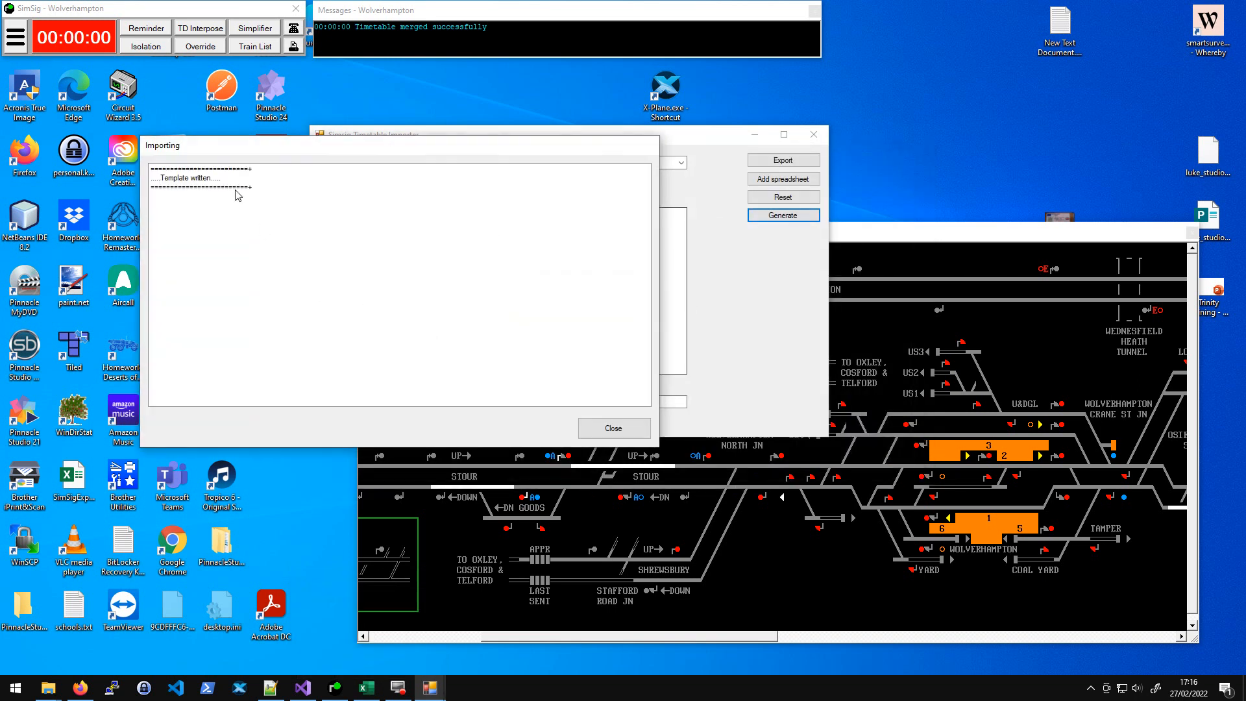
pyautogui.click(612, 426)
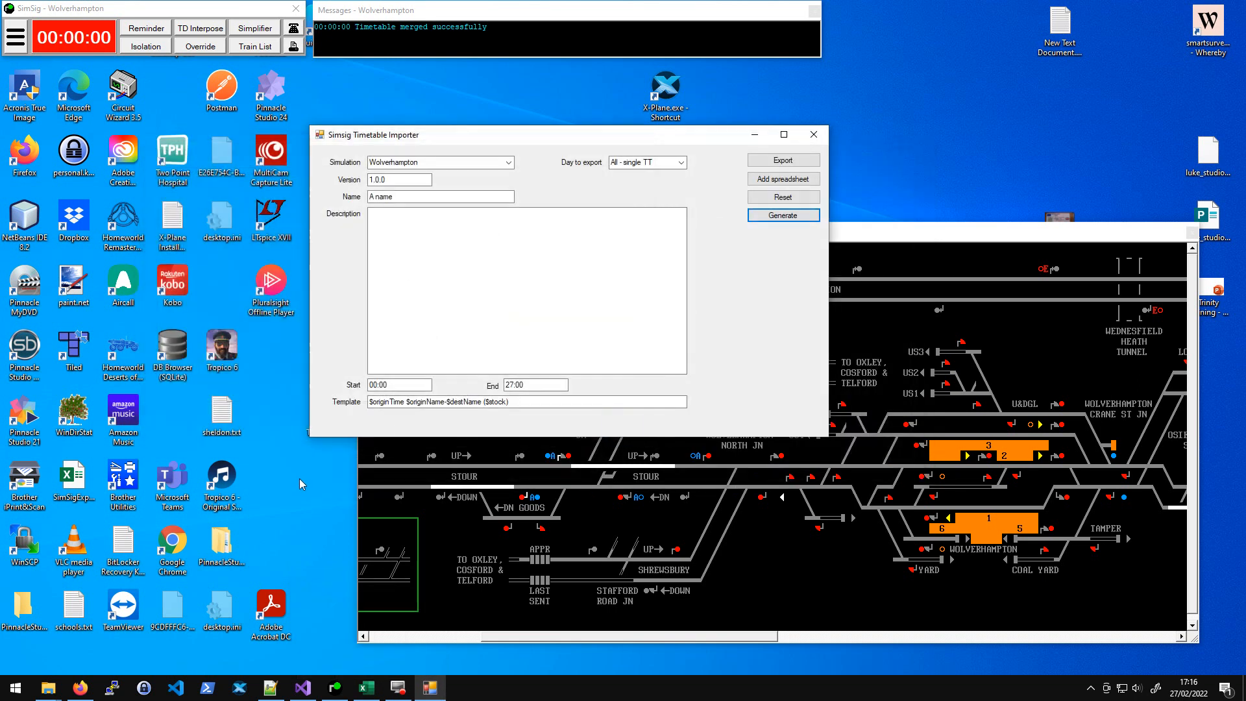
# - Open the generated test.xlsx from the Documents folder
pyautogui.moveTo(37, 694)
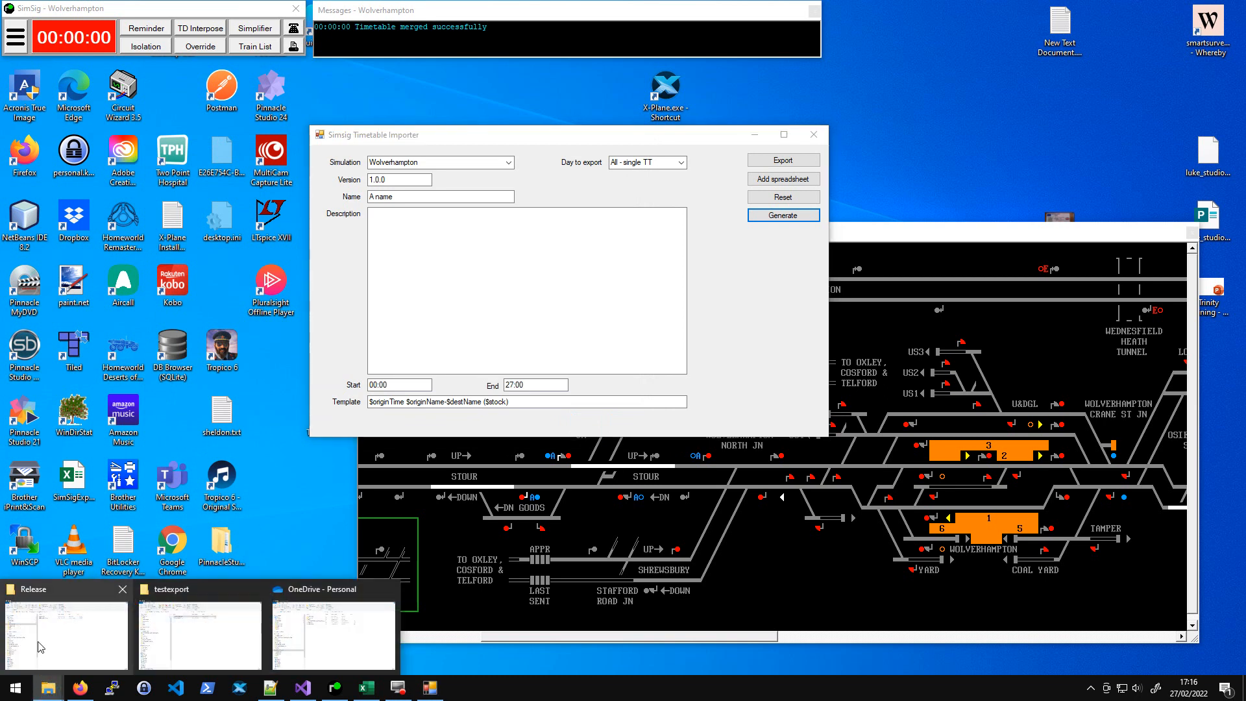
pyautogui.click(150, 632)
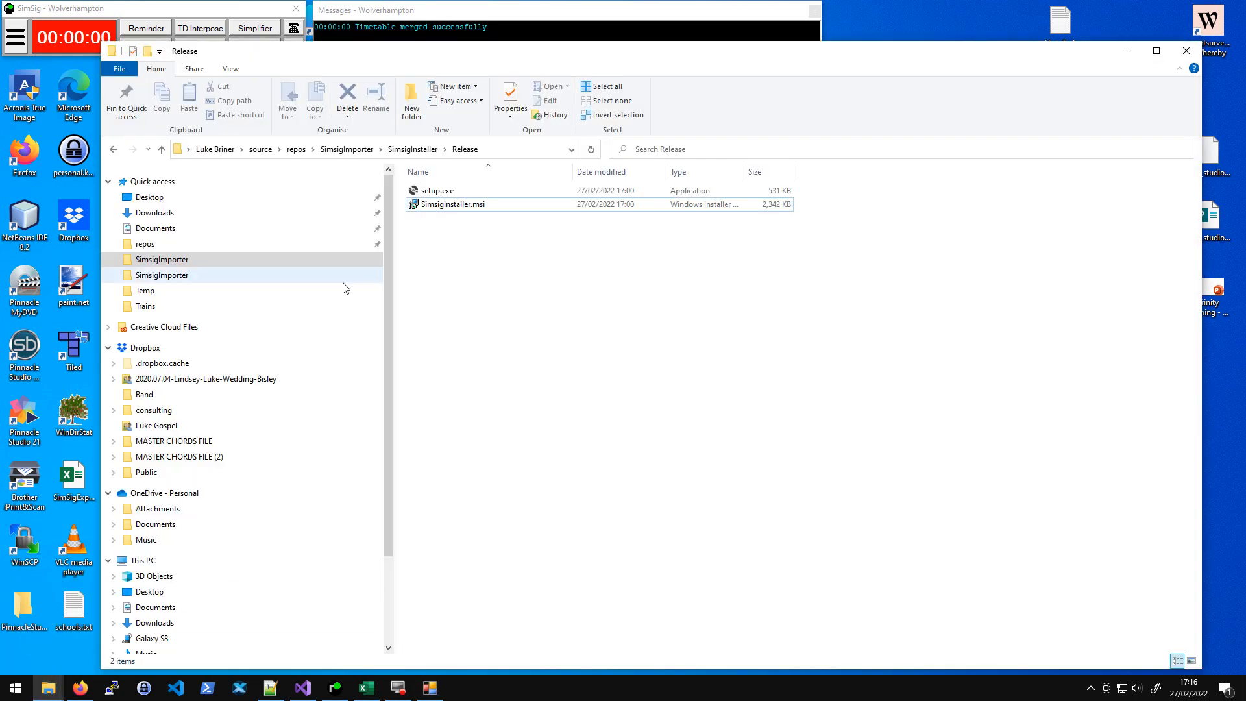
pyautogui.click(159, 229)
pyautogui.scroll(-7, 613, 486)
pyautogui.scroll(-3, 613, 487)
pyautogui.doubleClick(432, 387)
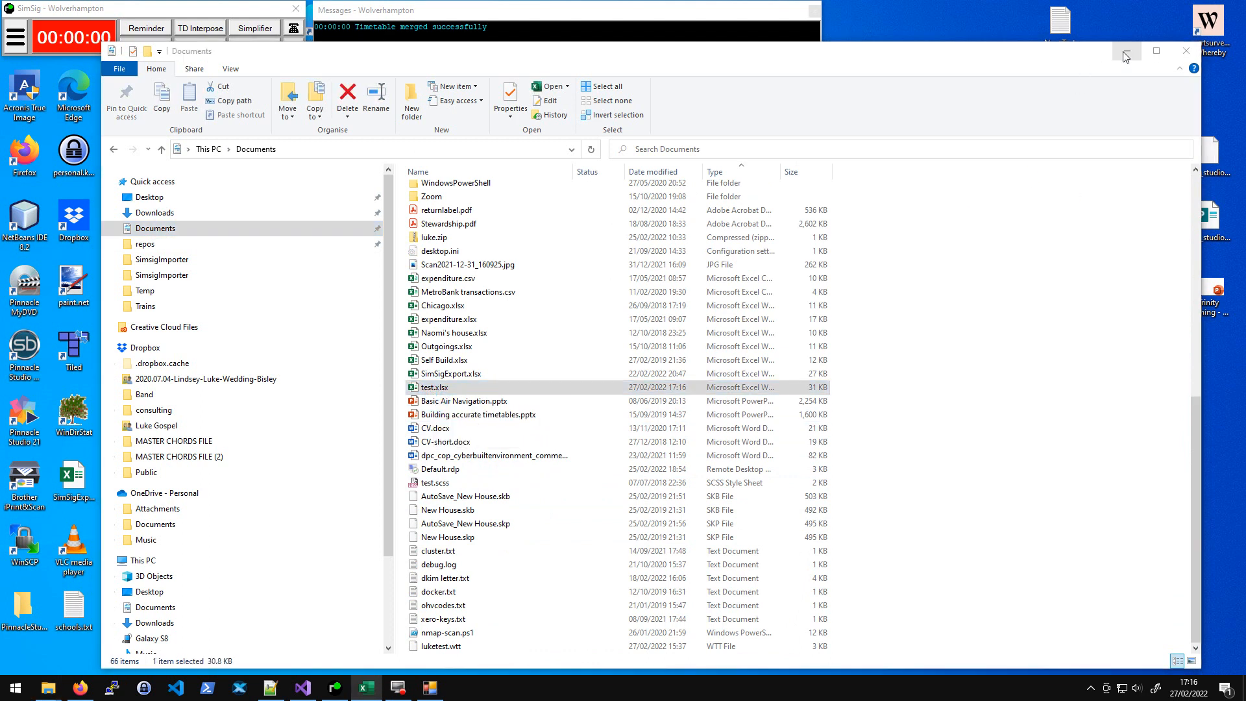
pyautogui.click(1126, 51)
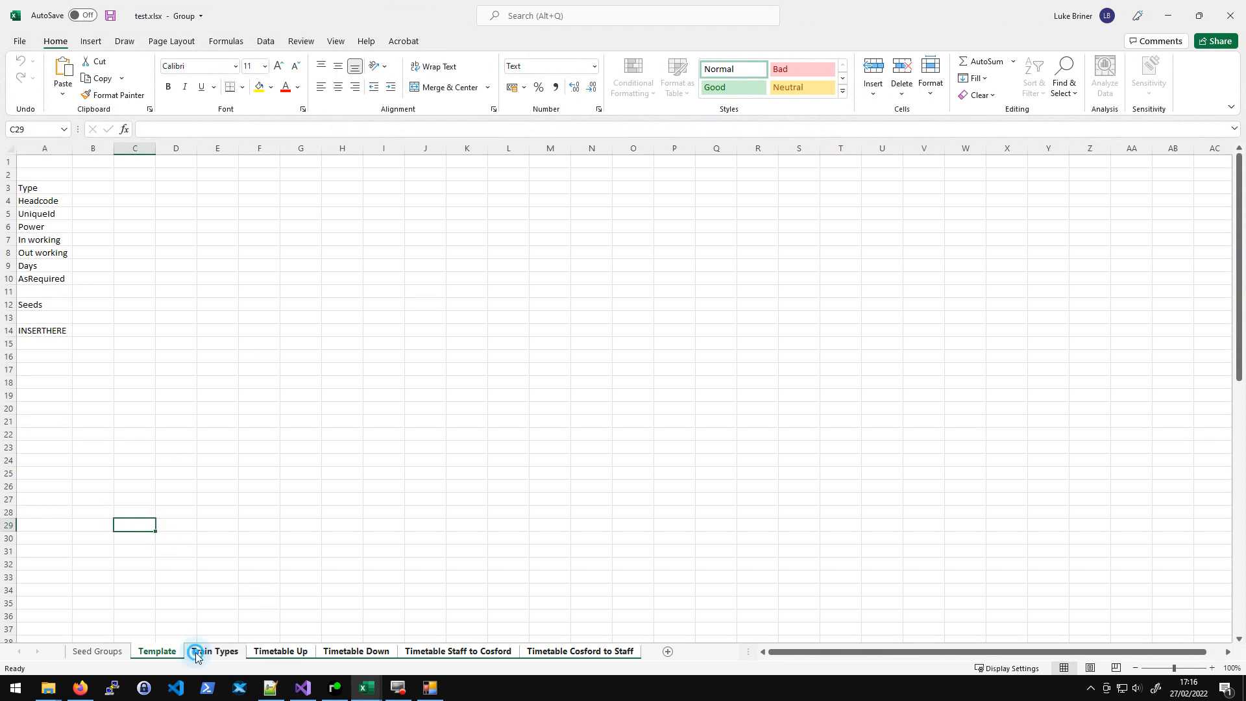
# - Browse the generated workbook's sheets, from Seed Groups and Template through Train Types and the four timetable sheets
pyautogui.click(211, 652)
pyautogui.click(301, 654)
pyautogui.click(361, 654)
pyautogui.click(453, 656)
pyautogui.click(583, 653)
pyautogui.click(94, 654)
pyautogui.click(218, 651)
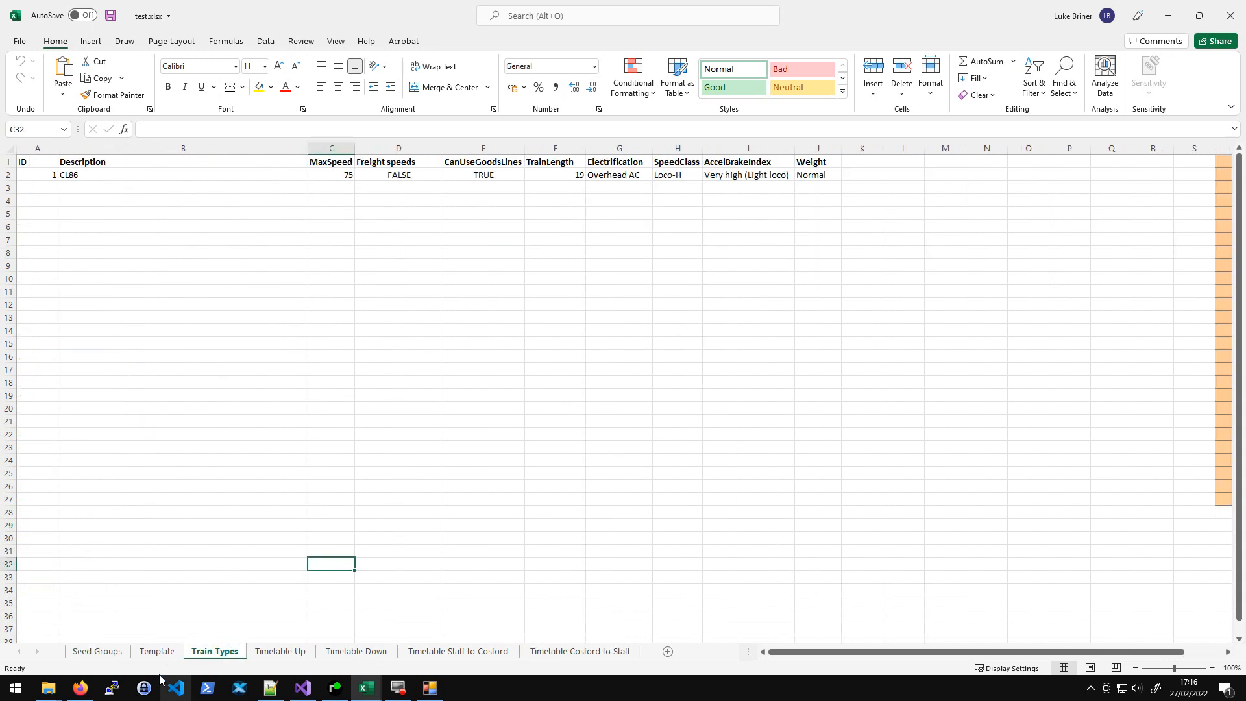
pyautogui.click(153, 651)
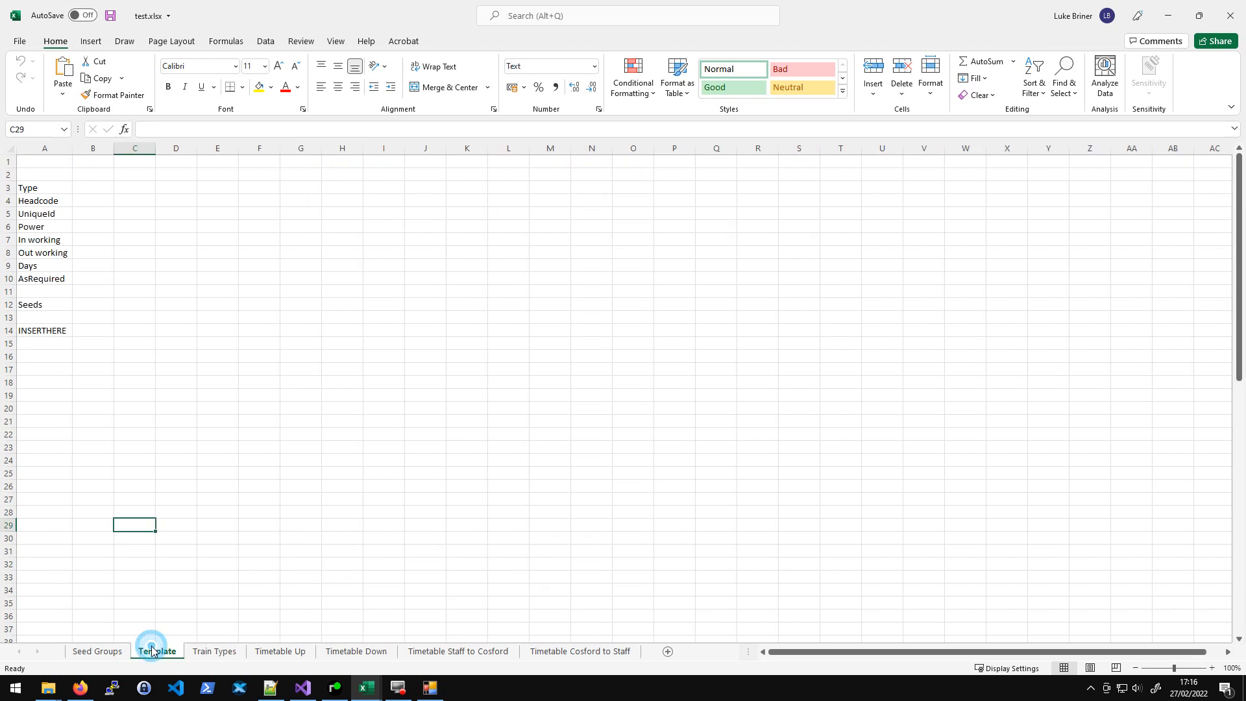
pyautogui.click(202, 422)
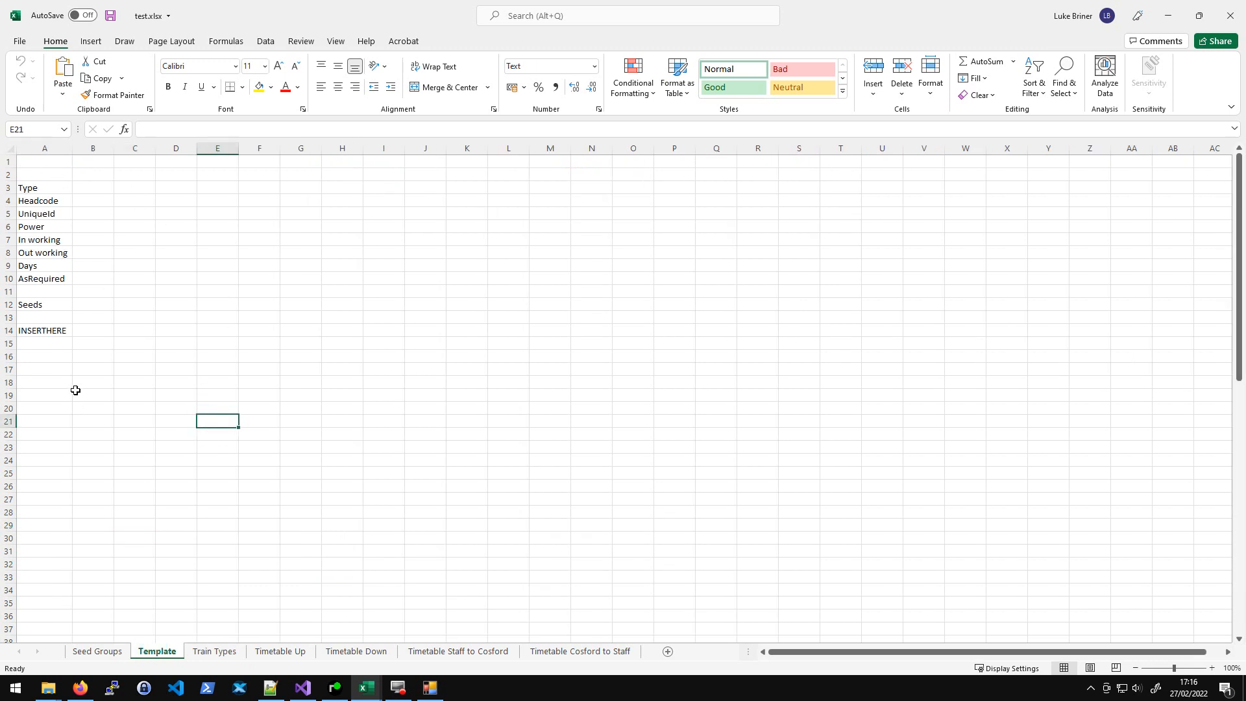
# - Examine the seed location lists on the Timetable Up and Timetable Down sheets
pyautogui.click(277, 653)
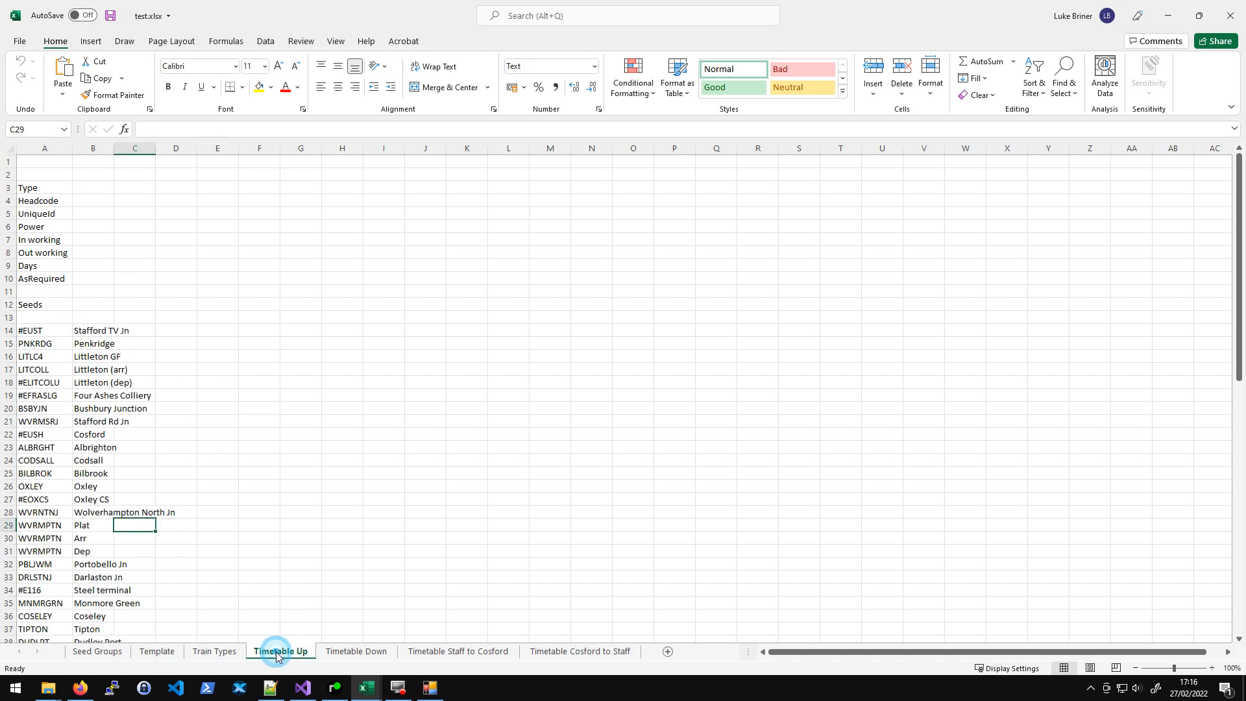
pyautogui.scroll(-3, 233, 450)
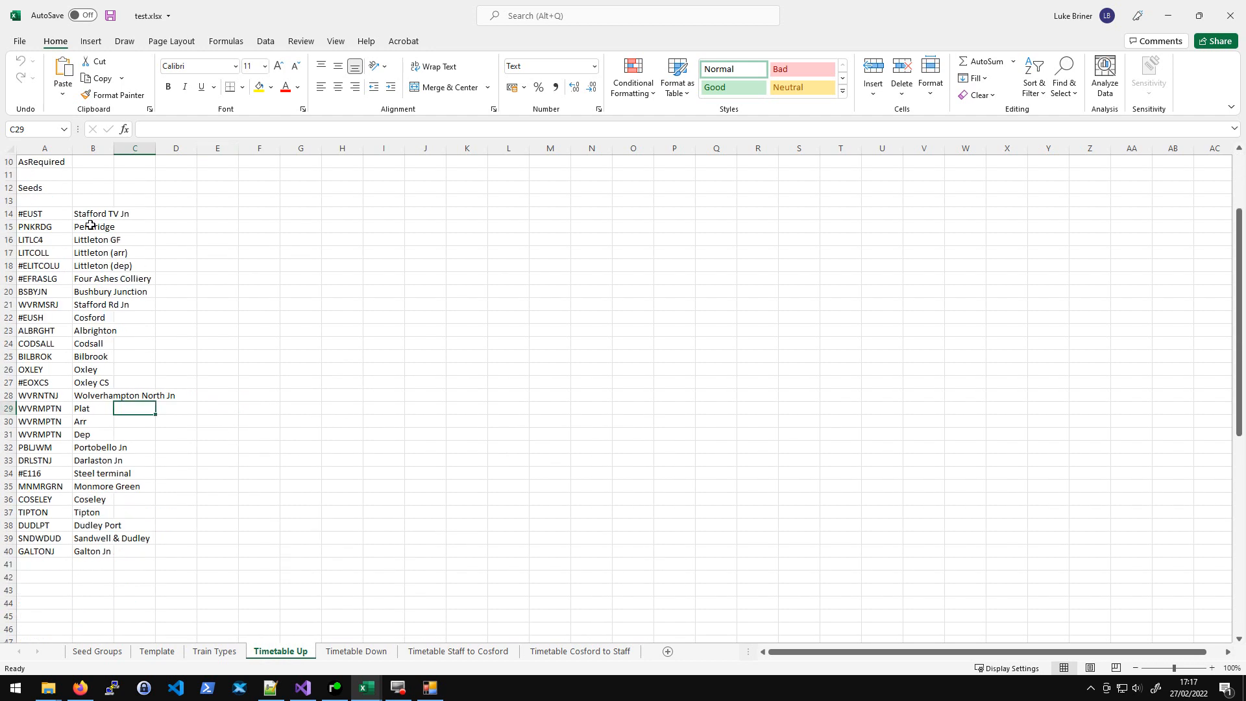
pyautogui.click(95, 549)
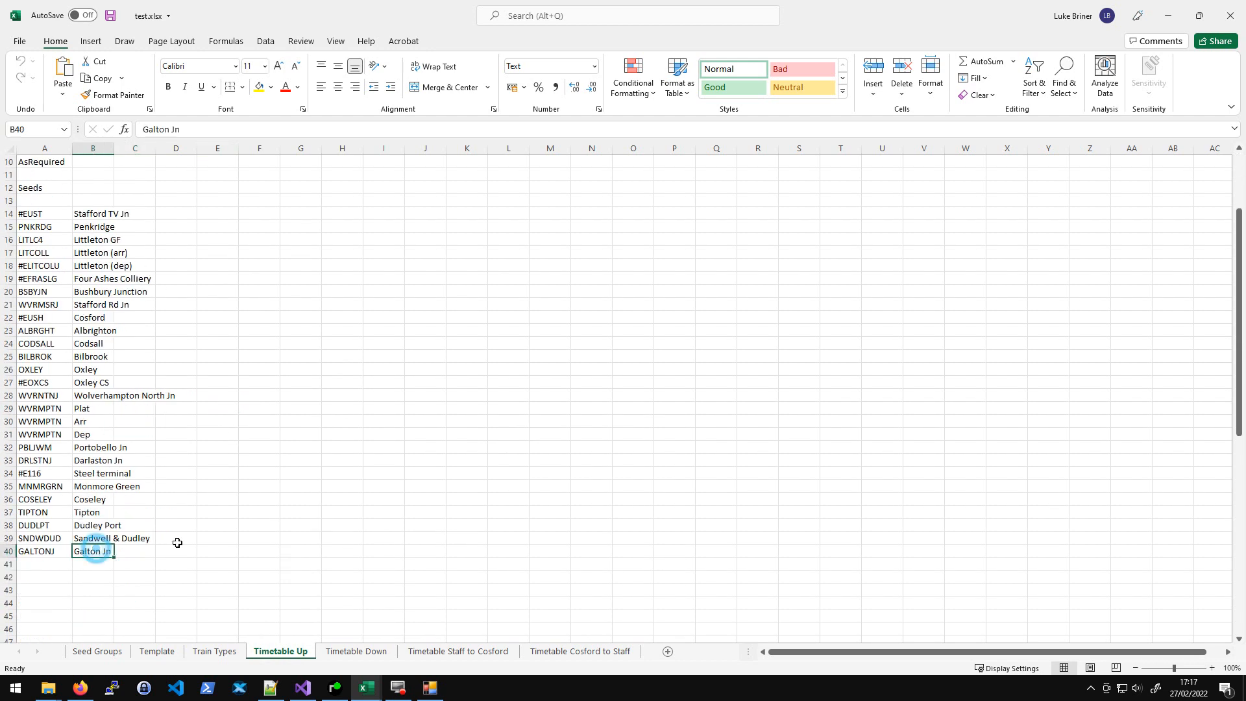
pyautogui.click(378, 656)
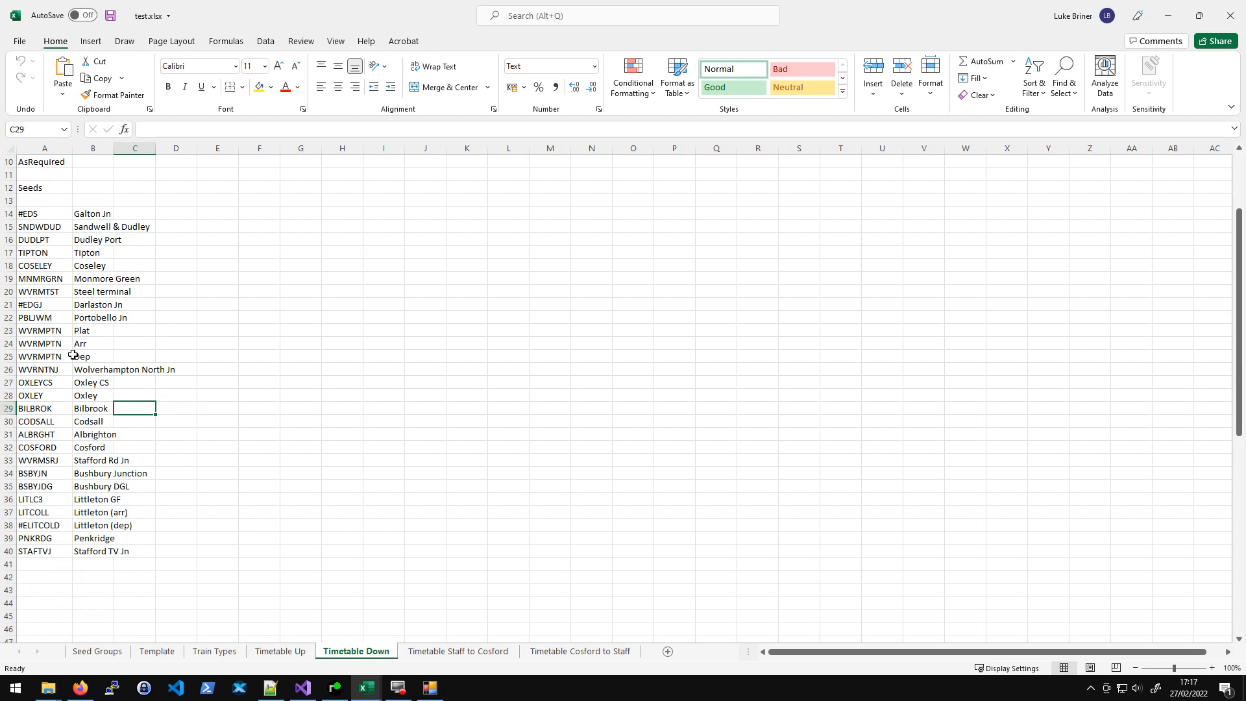
pyautogui.click(32, 212)
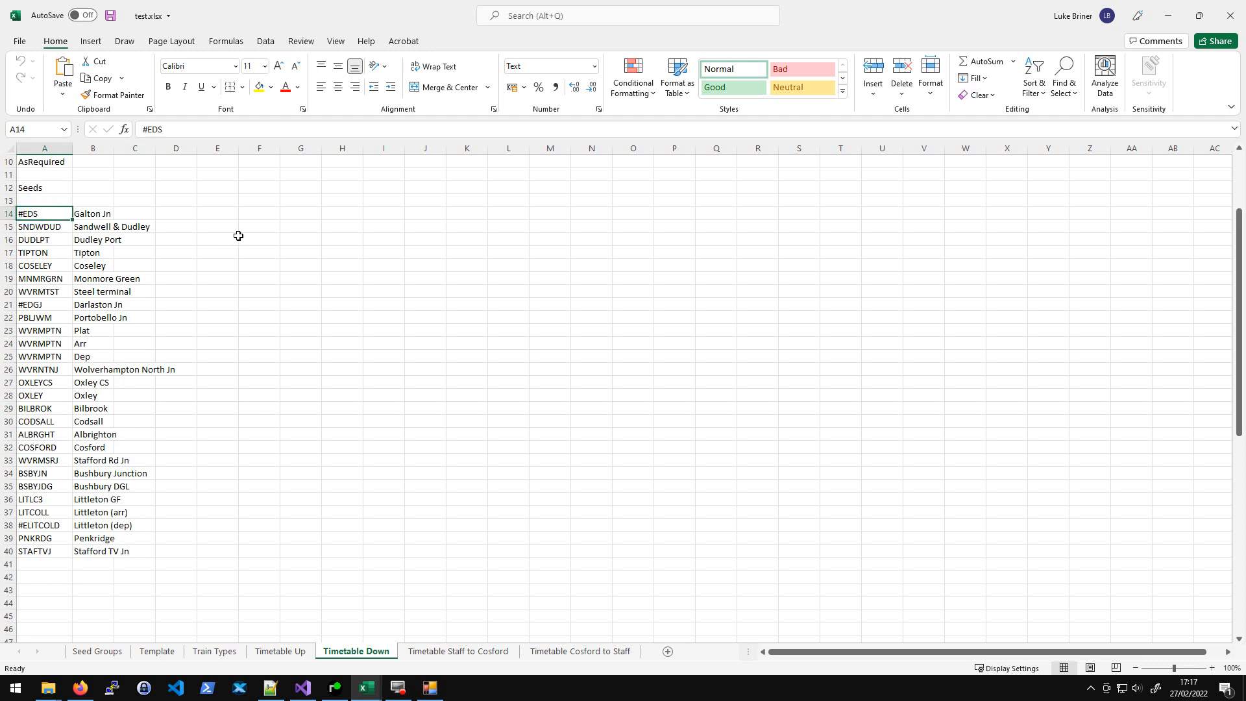
pyautogui.click(239, 235)
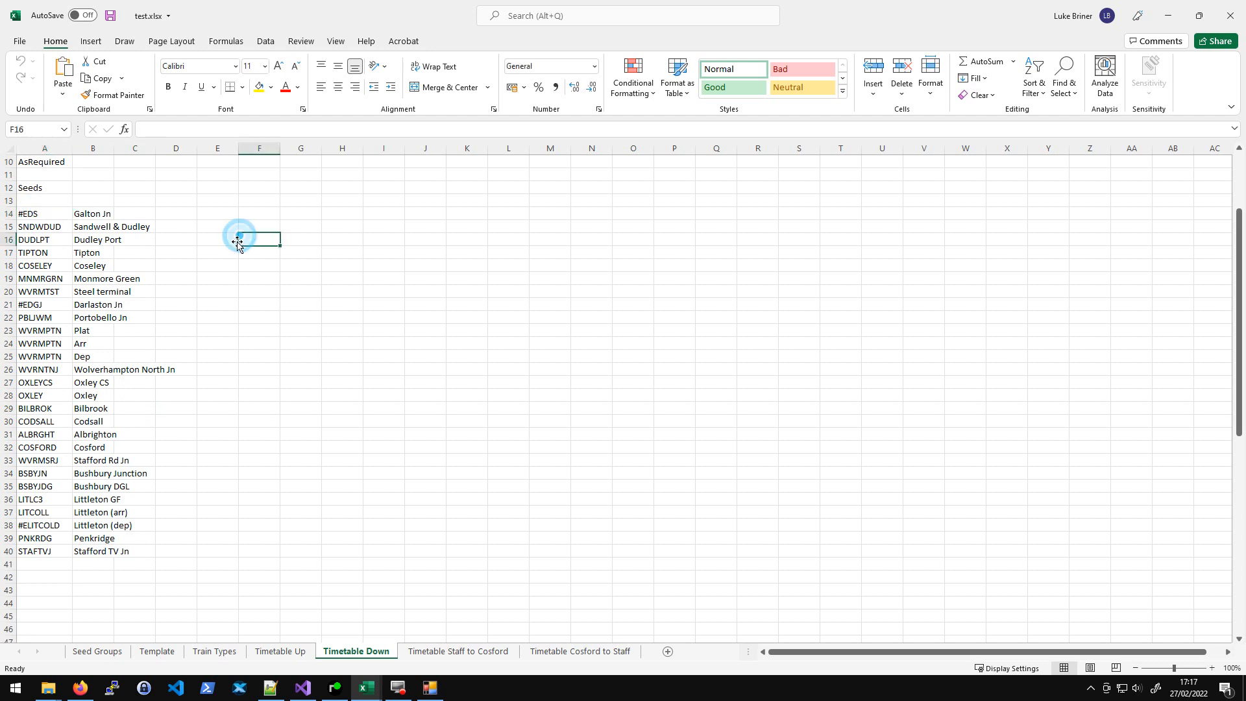
# - Compare the location lists across the Timetable Up, Timetable Down and Timetable Staff to Cosford sheets
pyautogui.click(457, 651)
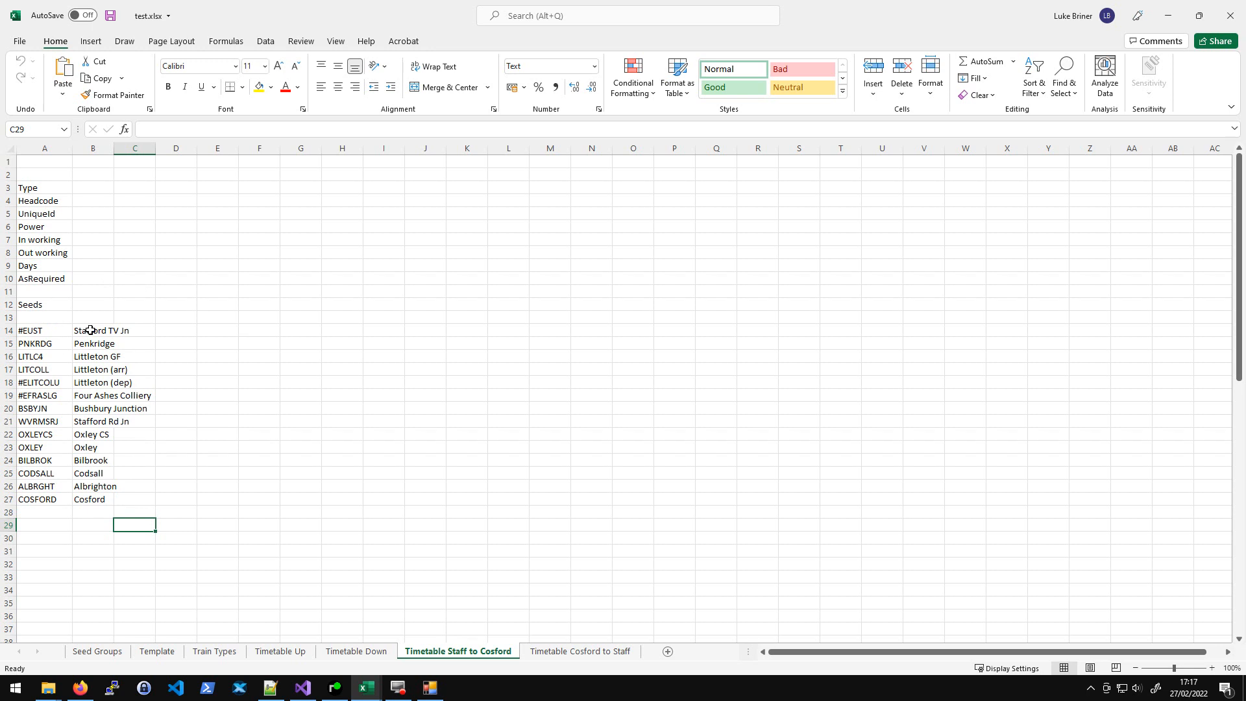
pyautogui.click(279, 651)
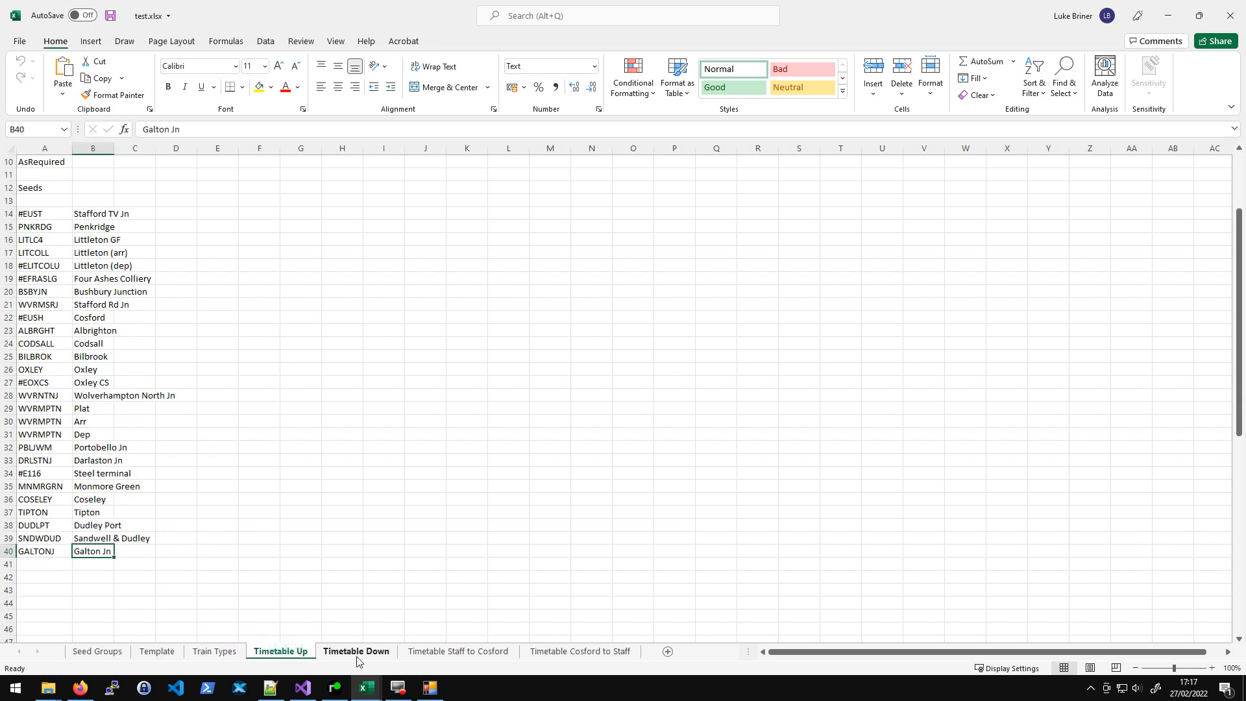
pyautogui.click(356, 651)
pyautogui.click(281, 652)
pyautogui.click(234, 470)
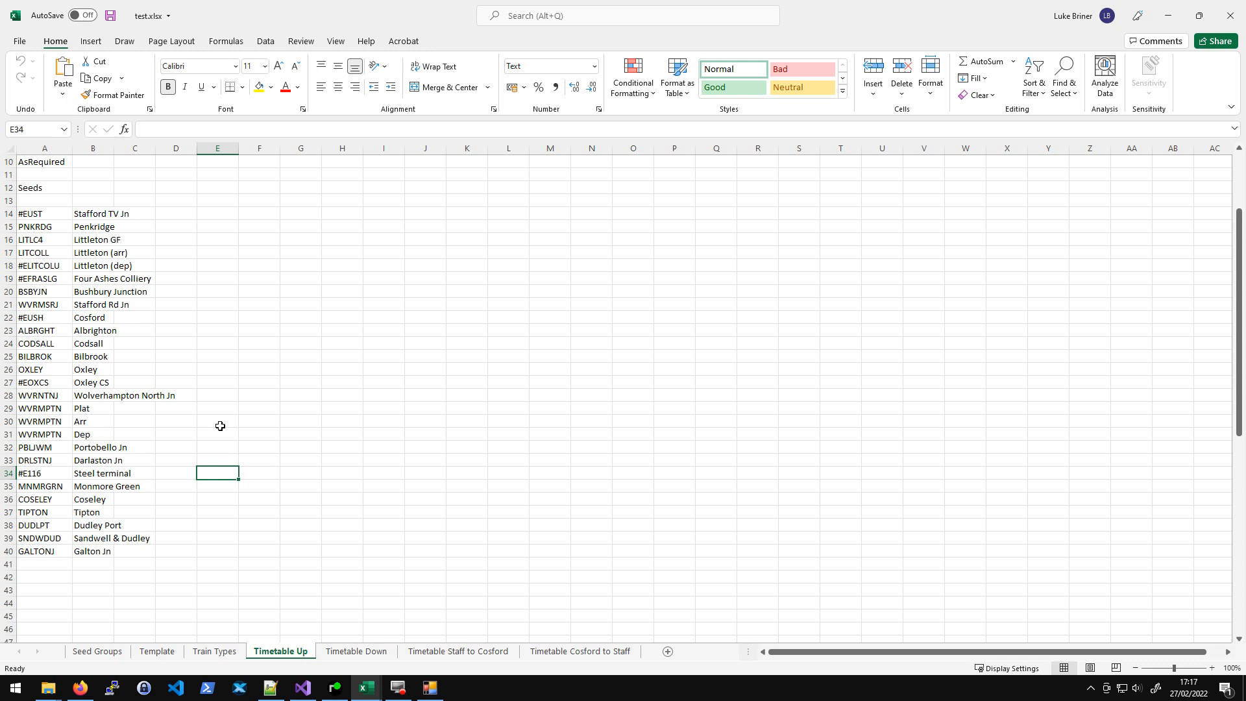
pyautogui.click(218, 384)
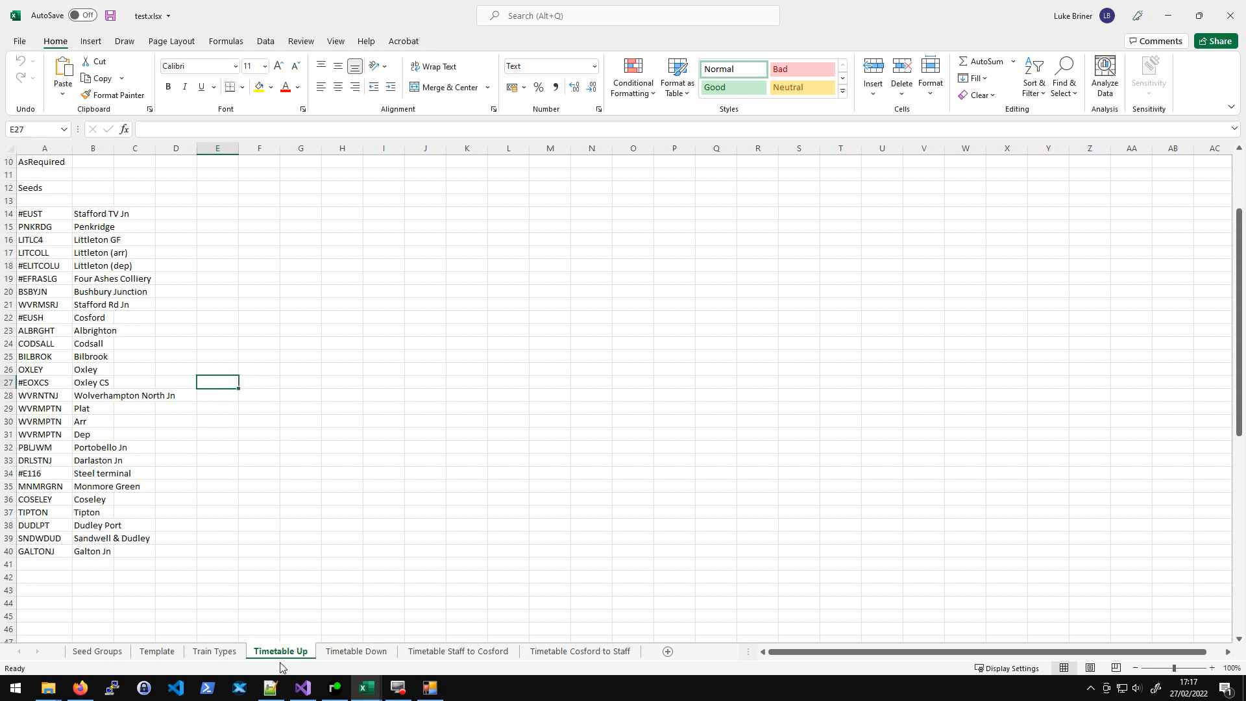
pyautogui.click(367, 652)
pyautogui.moveTo(260, 326); pyautogui.dragTo(260, 346)
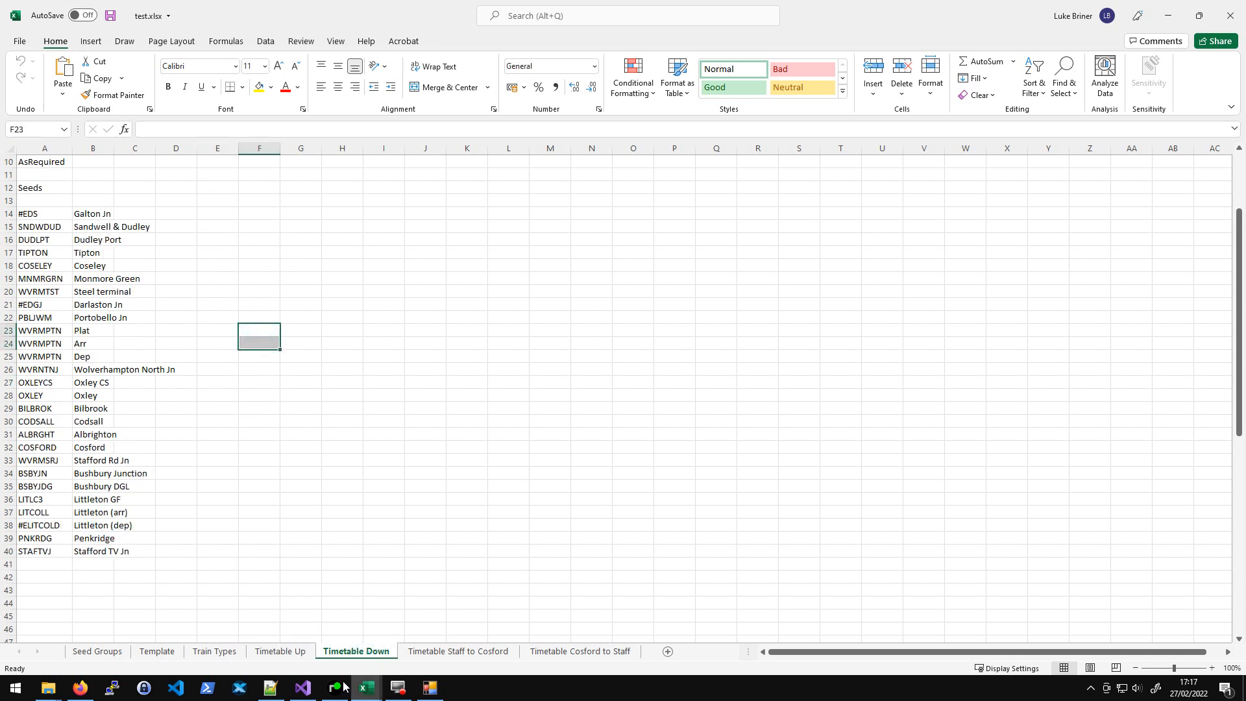
pyautogui.click(280, 652)
pyautogui.moveTo(210, 472); pyautogui.dragTo(217, 551)
pyautogui.click(334, 484)
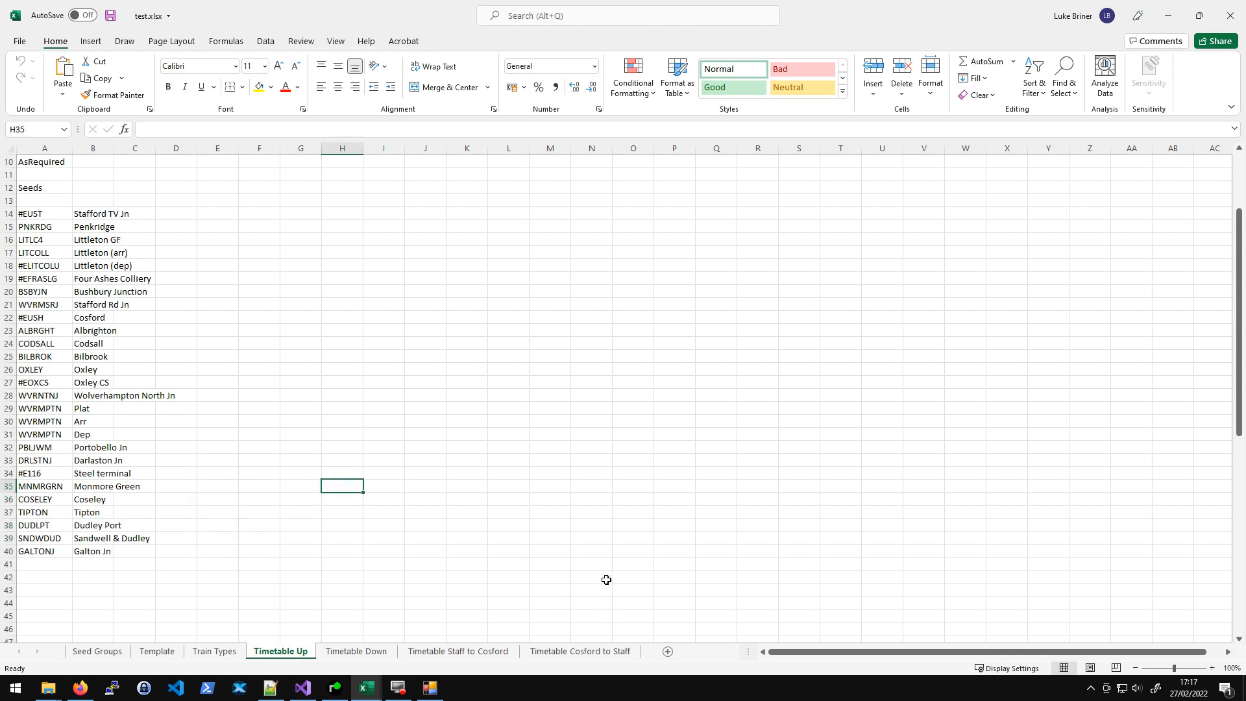
pyautogui.click(485, 651)
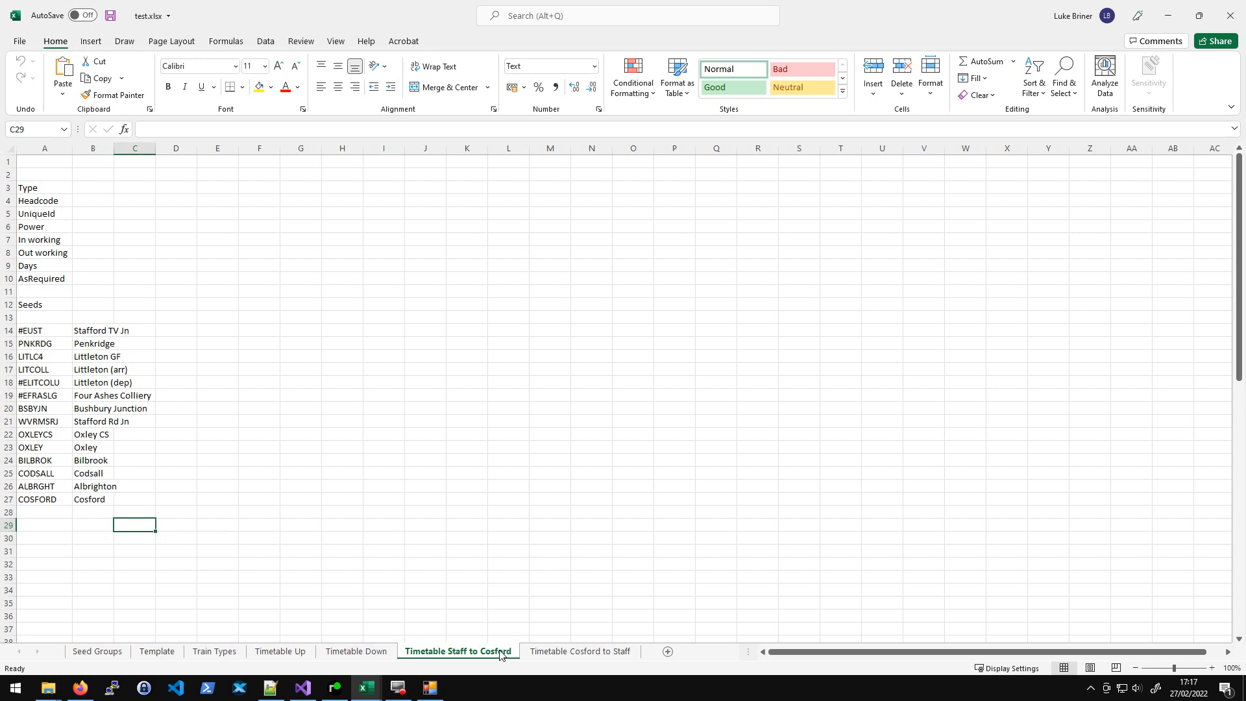
# - Widen column B on the Timetable Cosford to Staff sheet so the location names fit
pyautogui.click(394, 477)
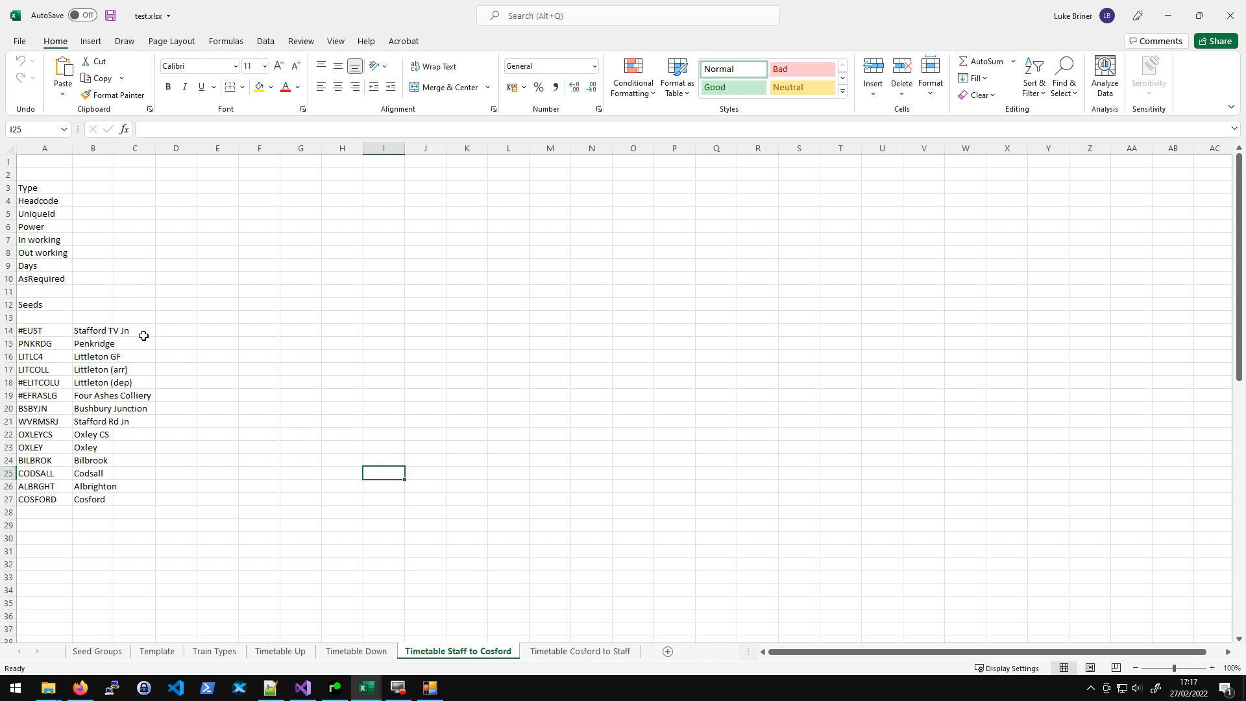
pyautogui.moveTo(150, 328); pyautogui.dragTo(155, 500)
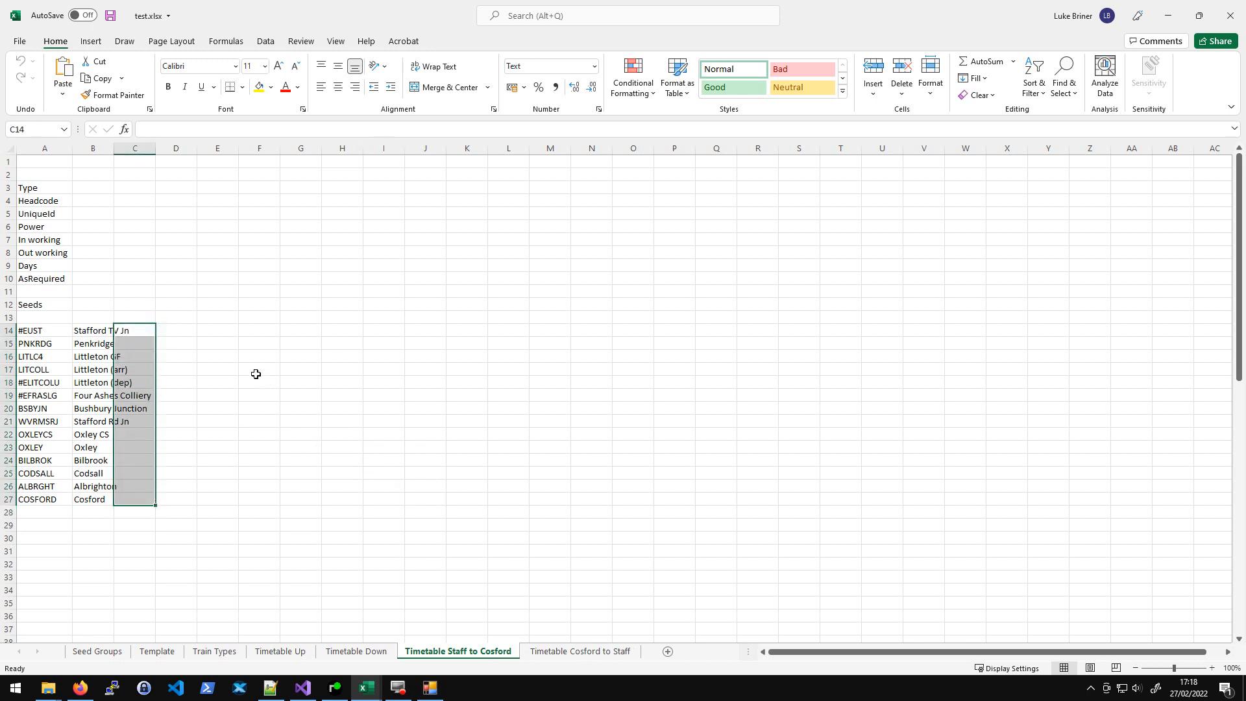
pyautogui.click(146, 328)
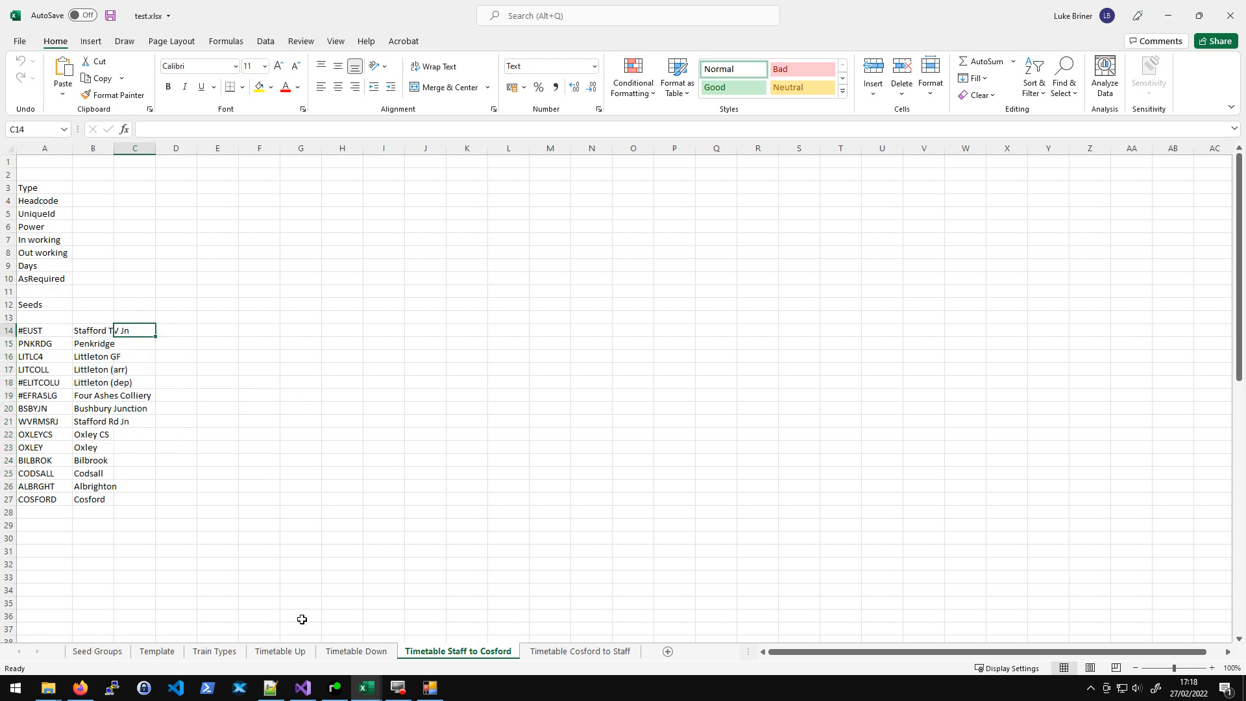
pyautogui.click(569, 652)
pyautogui.click(168, 356)
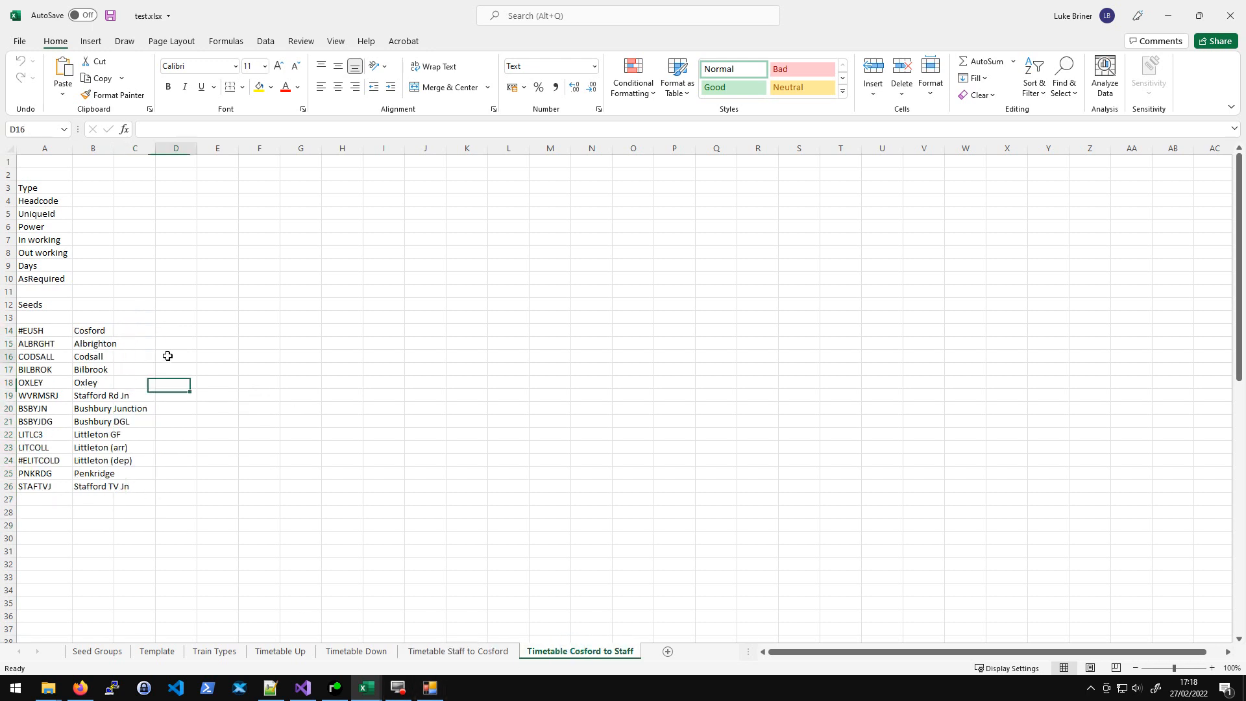
pyautogui.moveTo(114, 147); pyautogui.dragTo(141, 149)
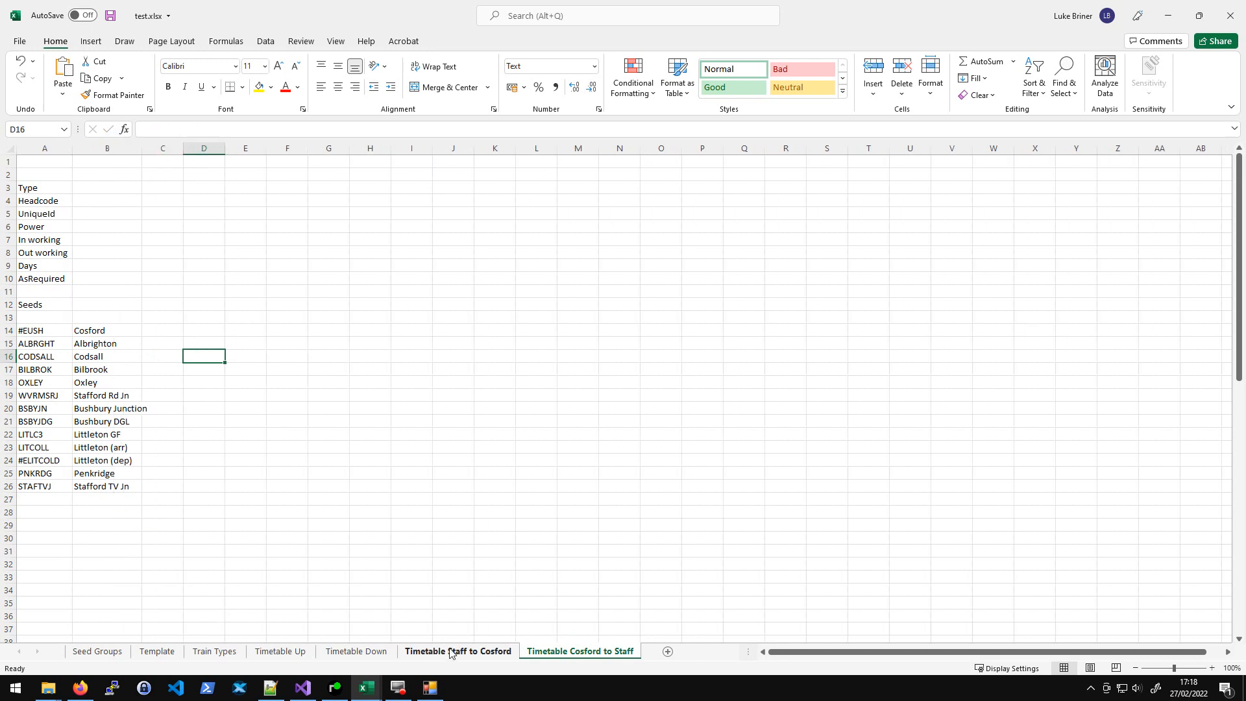
pyautogui.click(477, 651)
# - Switch to the Wolverhampton 1985 simplifier workbook to view its Scratch sheet, then return to test.xlsx
pyautogui.moveTo(366, 686)
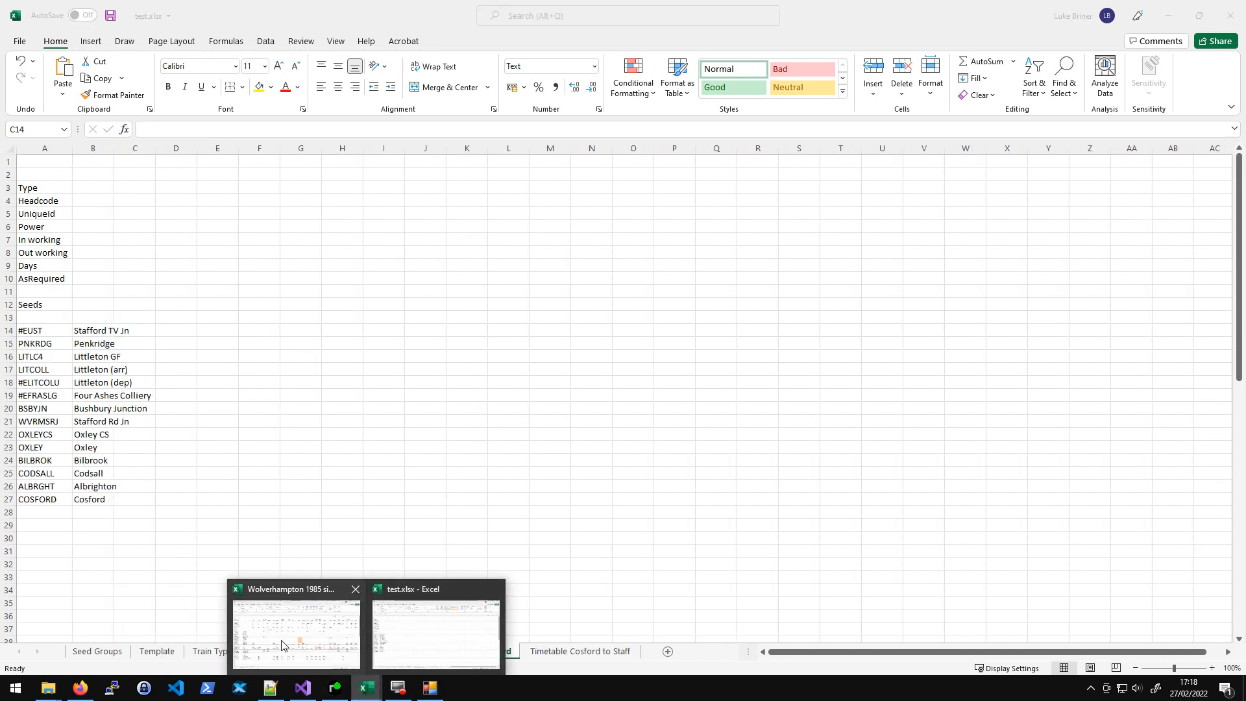
pyautogui.click(281, 633)
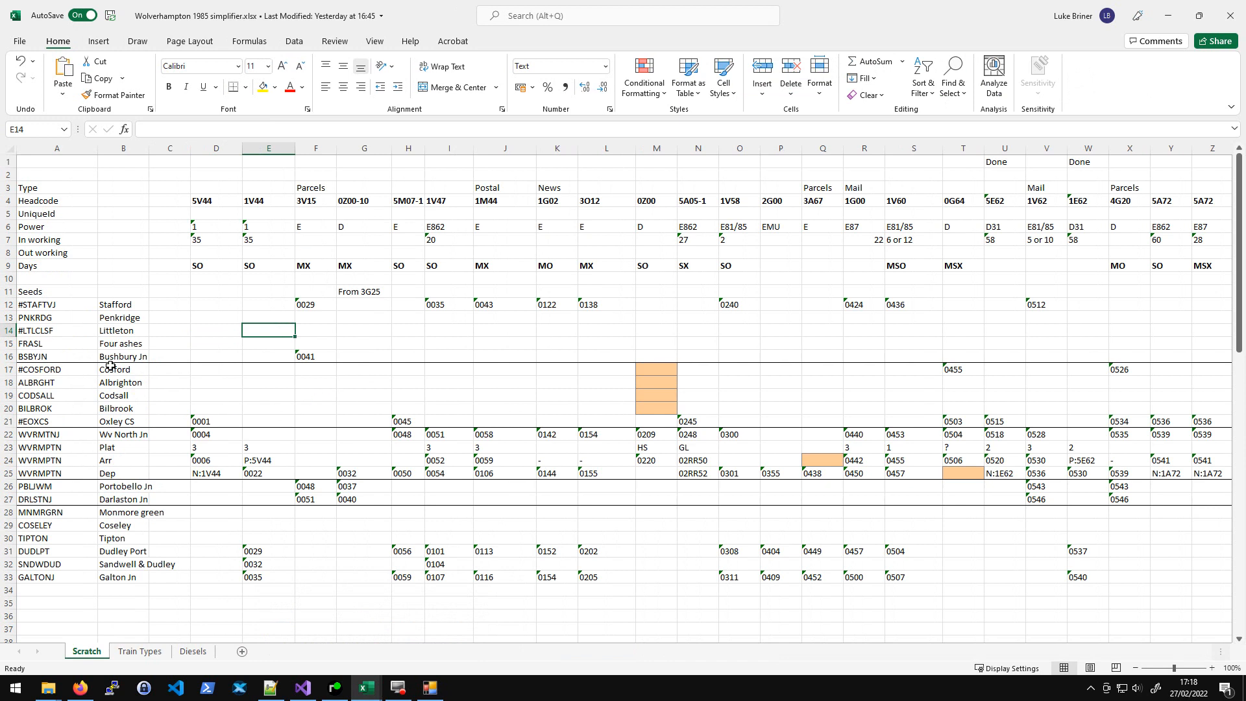
pyautogui.moveTo(366, 687)
pyautogui.click(435, 632)
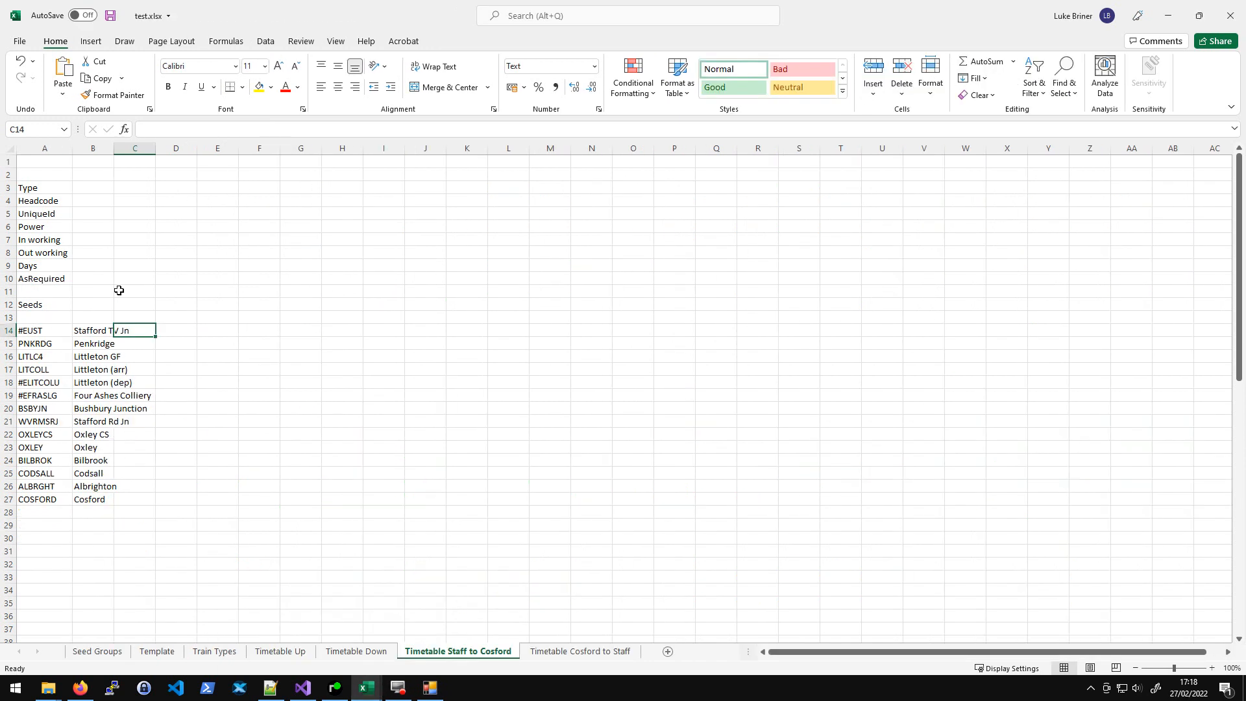
# - Widen column B on the Timetable Staff to Cosford sheet so the location names fit
pyautogui.moveTo(36, 176); pyautogui.dragTo(40, 304)
pyautogui.click(176, 252)
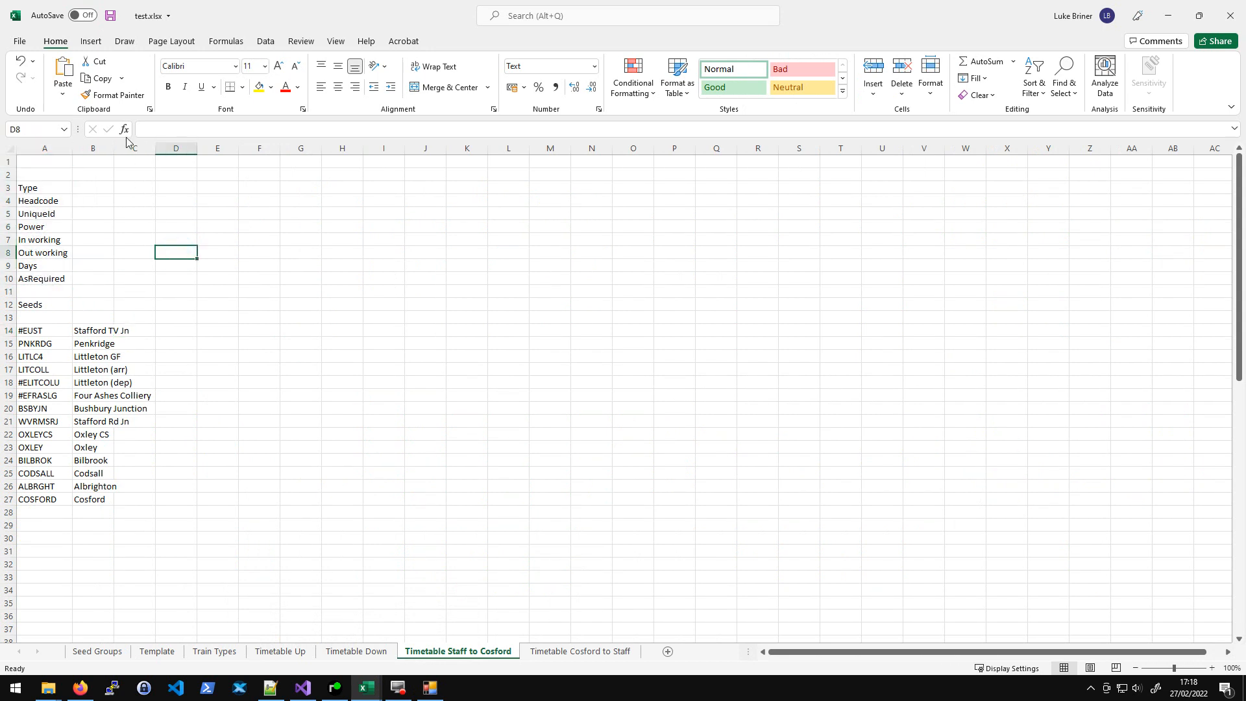
pyautogui.moveTo(114, 145); pyautogui.dragTo(165, 165)
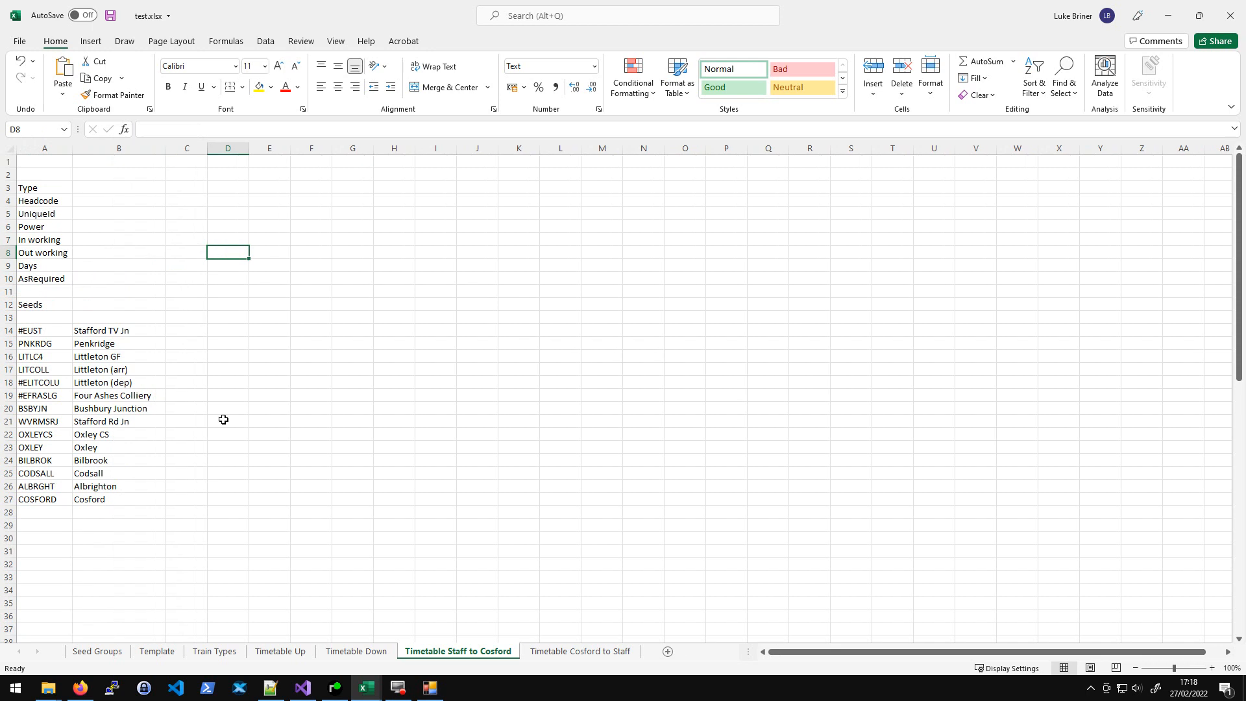
# - Check the simplifier's Scratch sheet train columns against the test workbook's timetable sheets
pyautogui.click(266, 644)
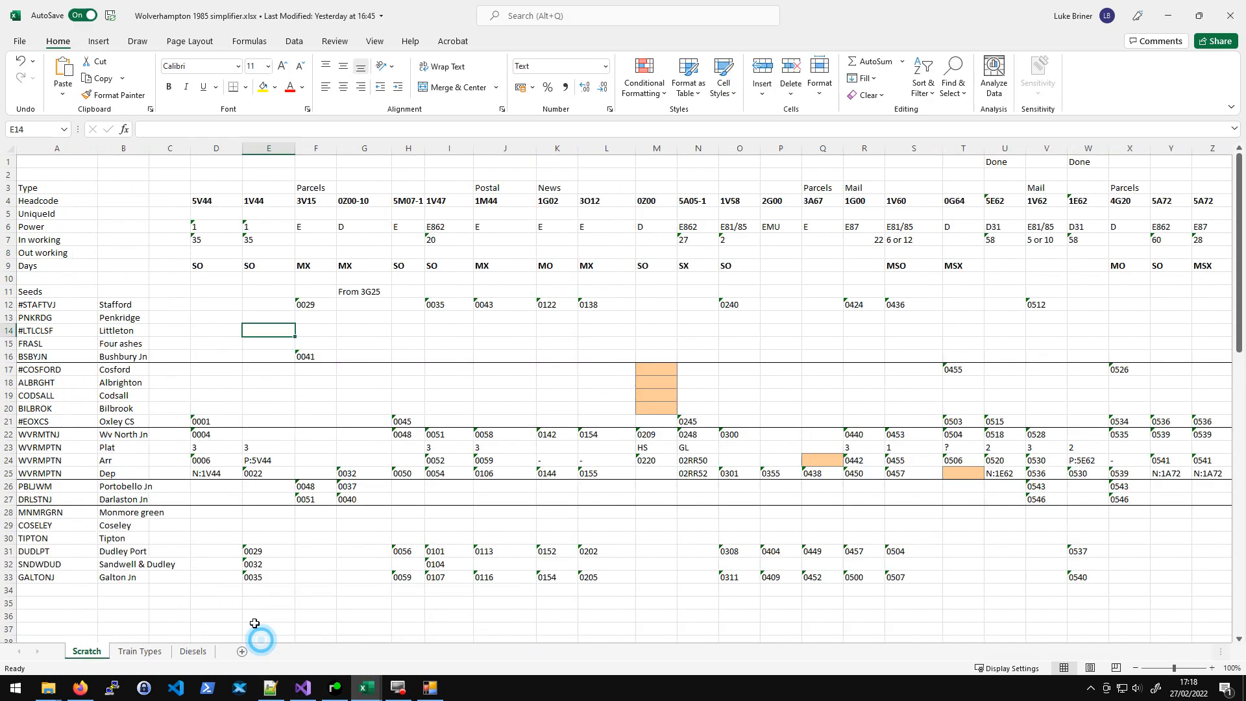
pyautogui.click(357, 317)
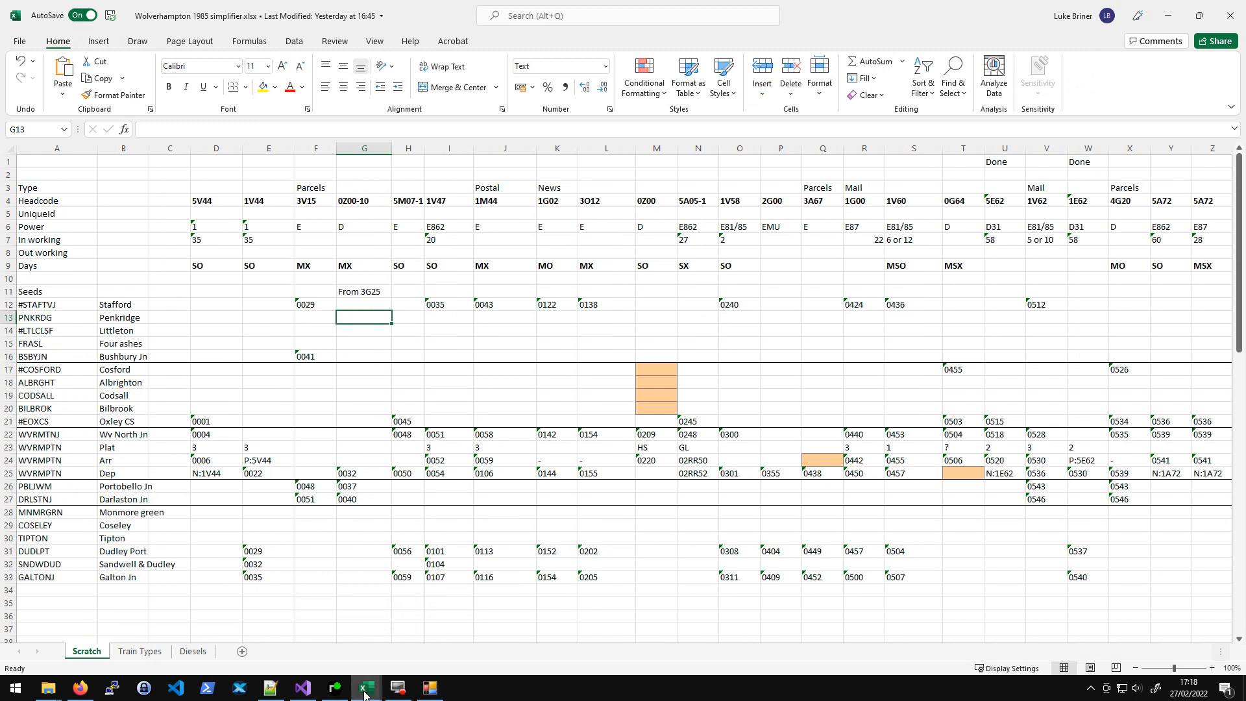
pyautogui.moveTo(363, 686)
pyautogui.click(432, 636)
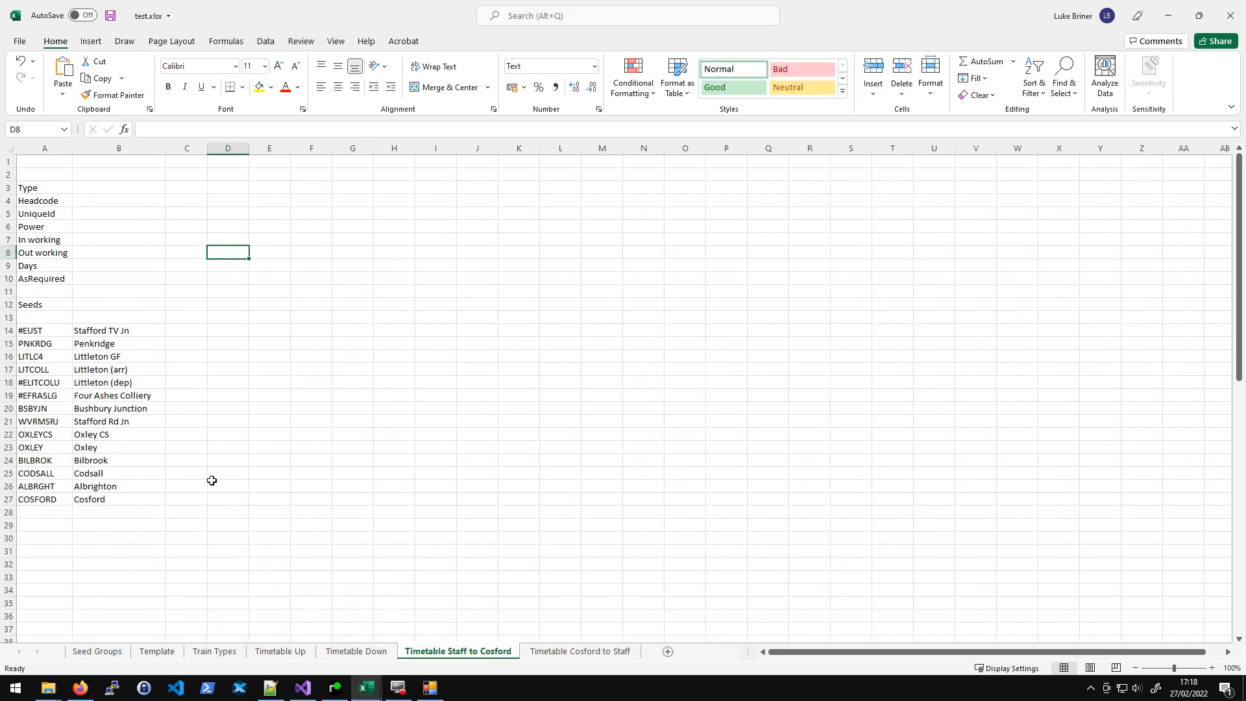
# - Inspect the Timetable Up seed locations, highlighting the #EOXCS Oxley CS row
pyautogui.click(281, 652)
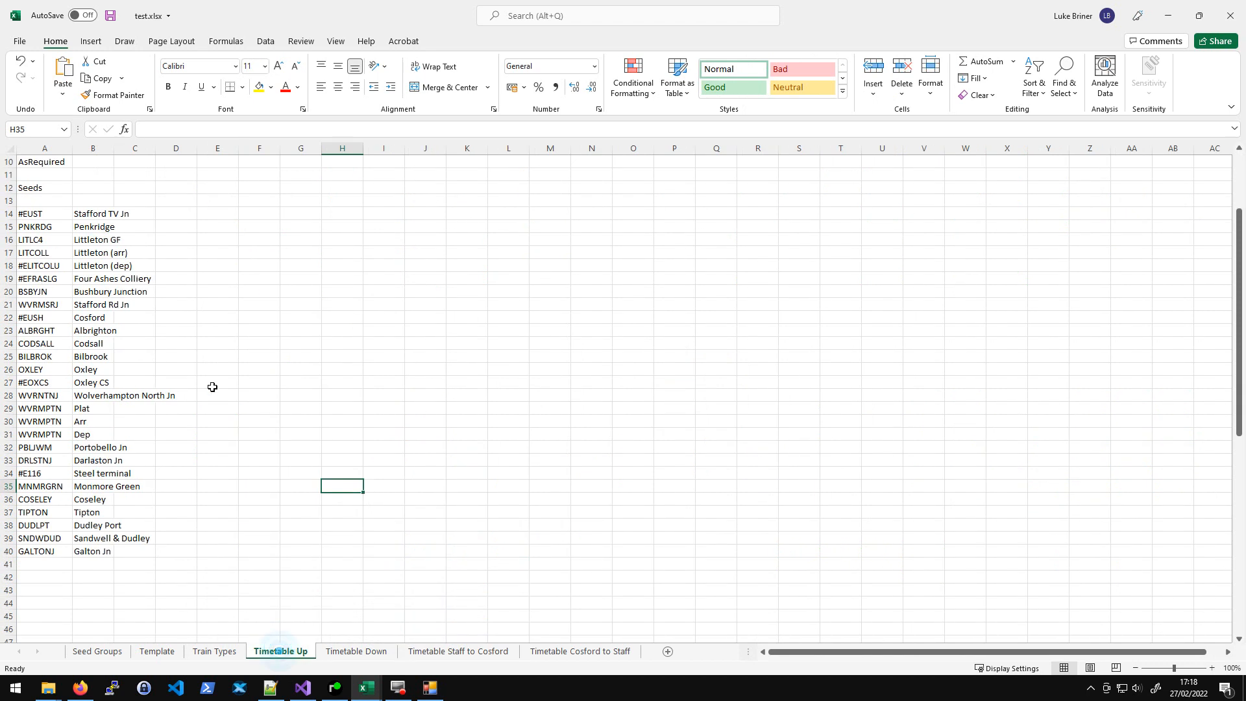
pyautogui.scroll(-2, 219, 436)
pyautogui.scroll(2, 219, 437)
pyautogui.scroll(-2, 217, 438)
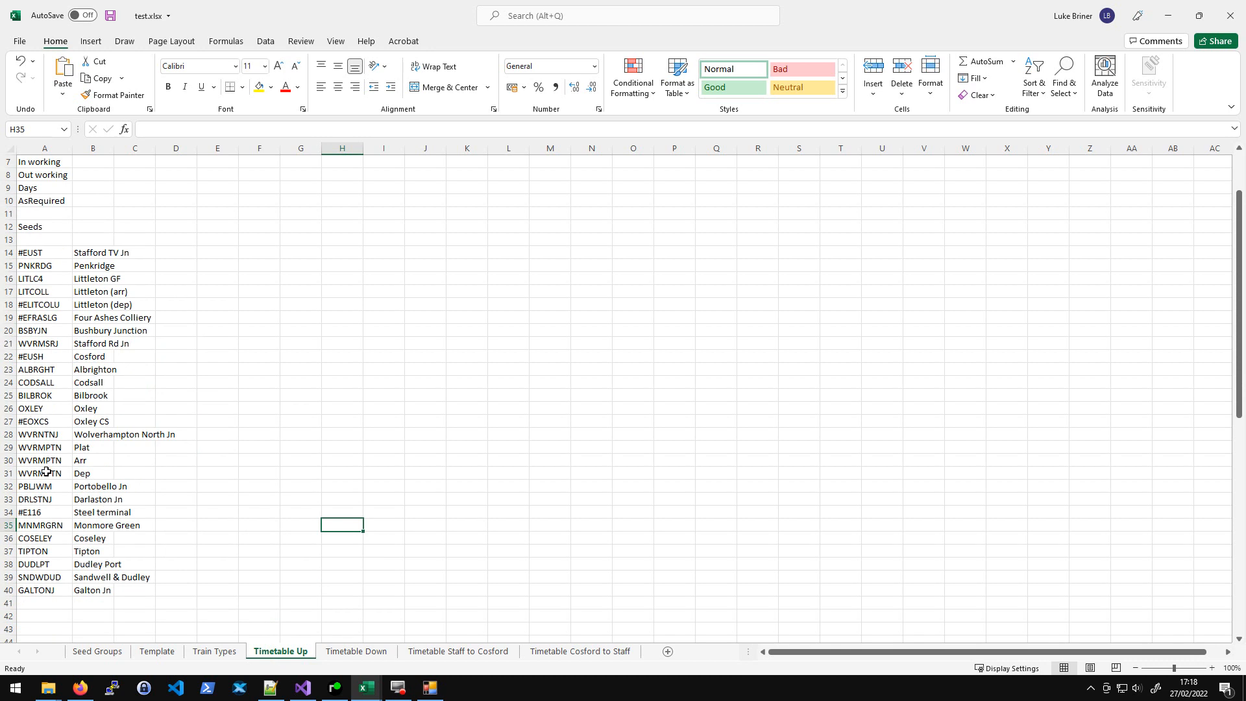
pyautogui.moveTo(24, 423); pyautogui.dragTo(136, 421)
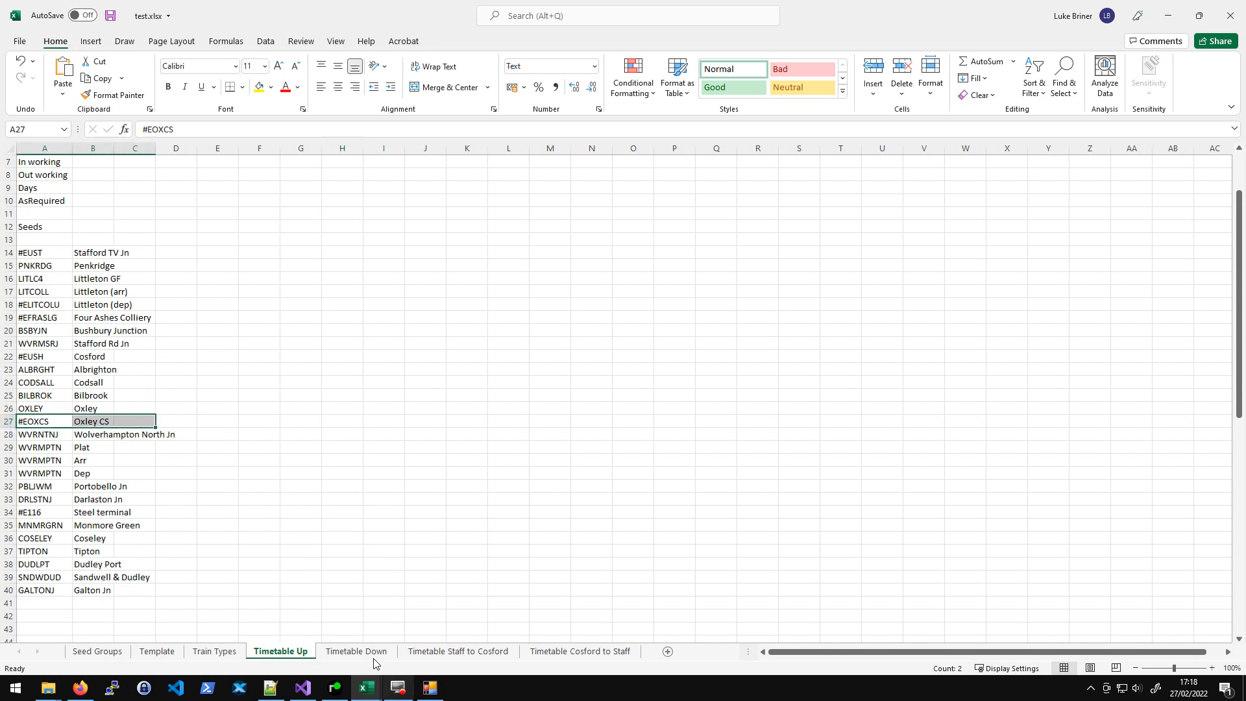
# - In the simplifier's Scratch sheet, select the Oxley CS and Wv North Jn timing rows of the first trains
pyautogui.moveTo(365, 687)
pyautogui.click(290, 600)
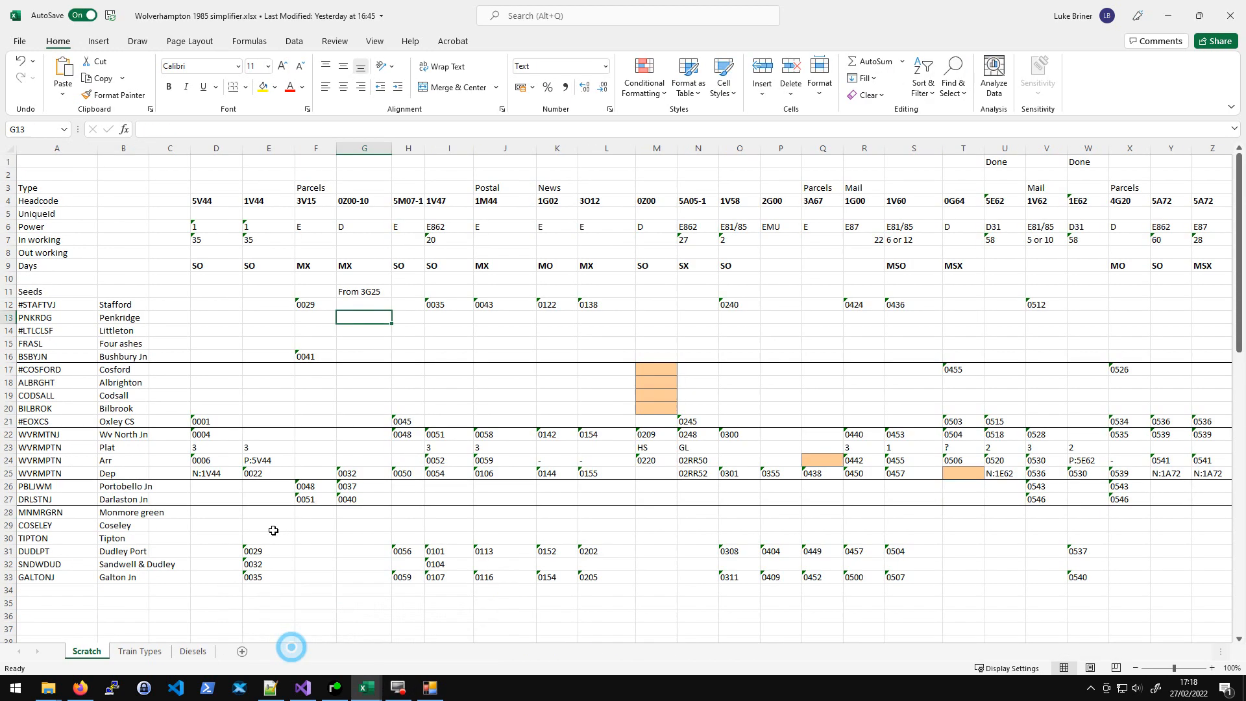
pyautogui.moveTo(171, 422); pyautogui.dragTo(419, 423)
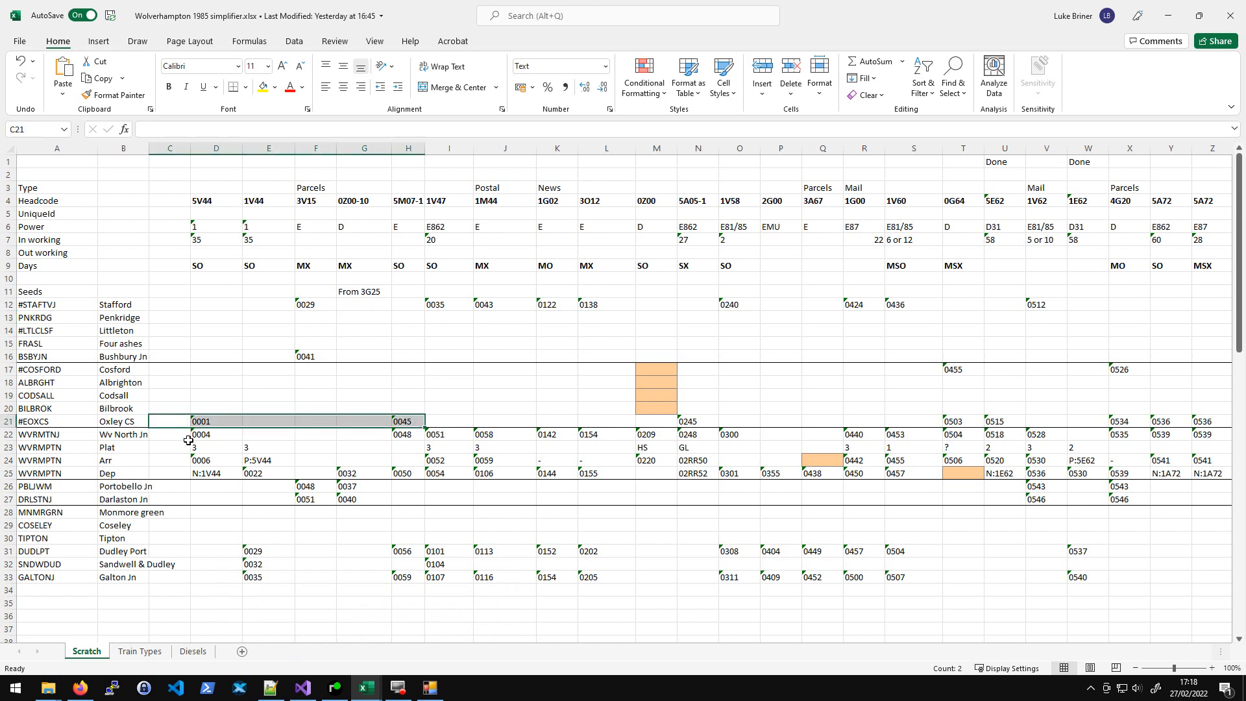
pyautogui.moveTo(218, 435); pyautogui.dragTo(438, 434)
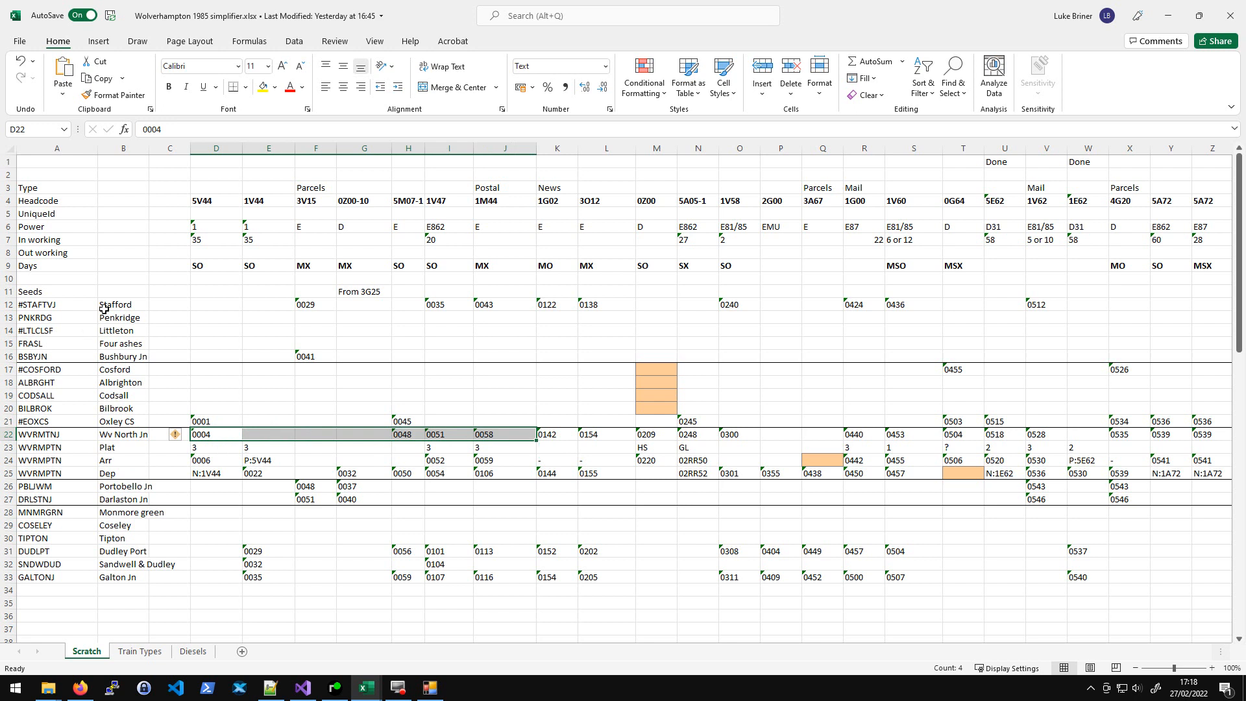
# - Switch to the test workbook's Timetable Up sheet and review its seed location codes
pyautogui.click(224, 322)
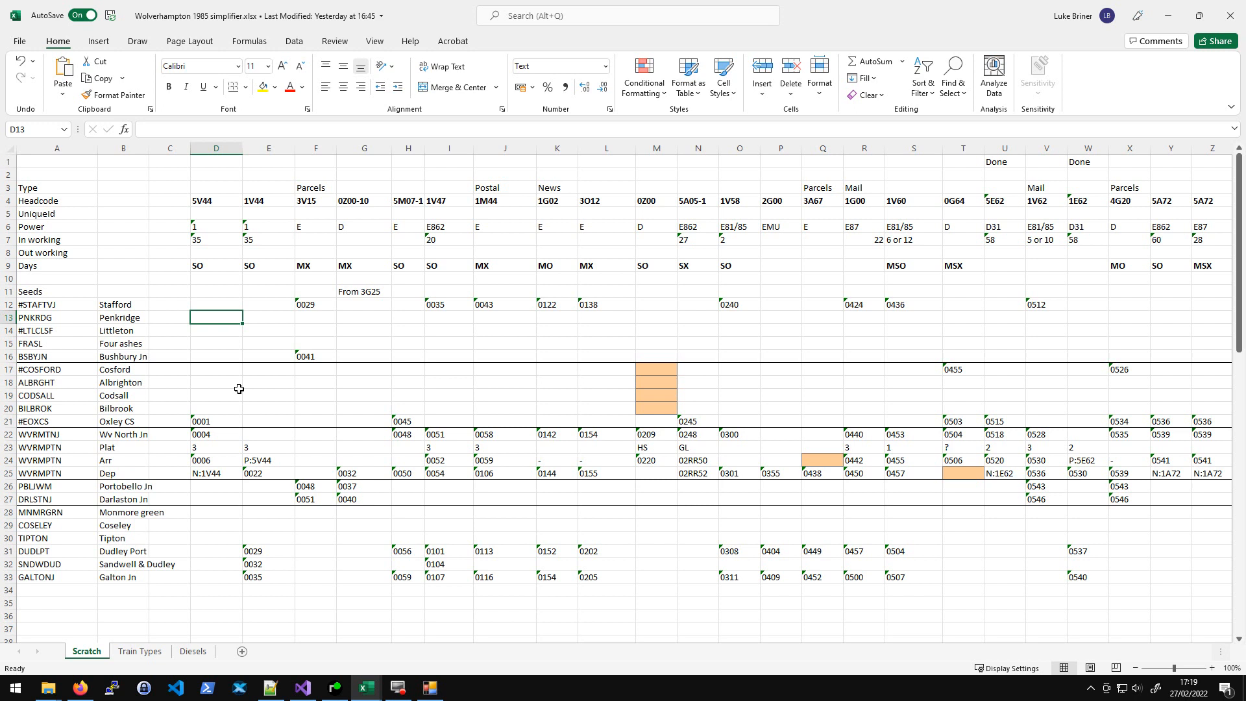
pyautogui.click(375, 693)
pyautogui.click(426, 617)
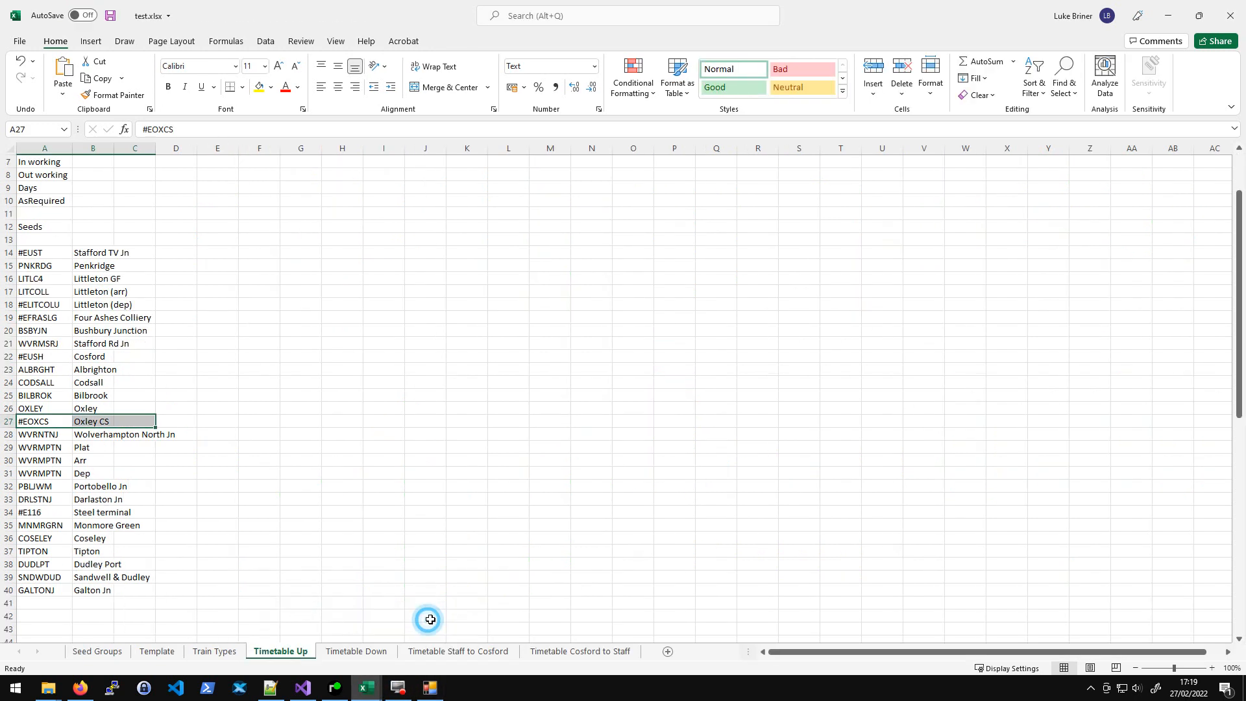
pyautogui.scroll(-2, 259, 301)
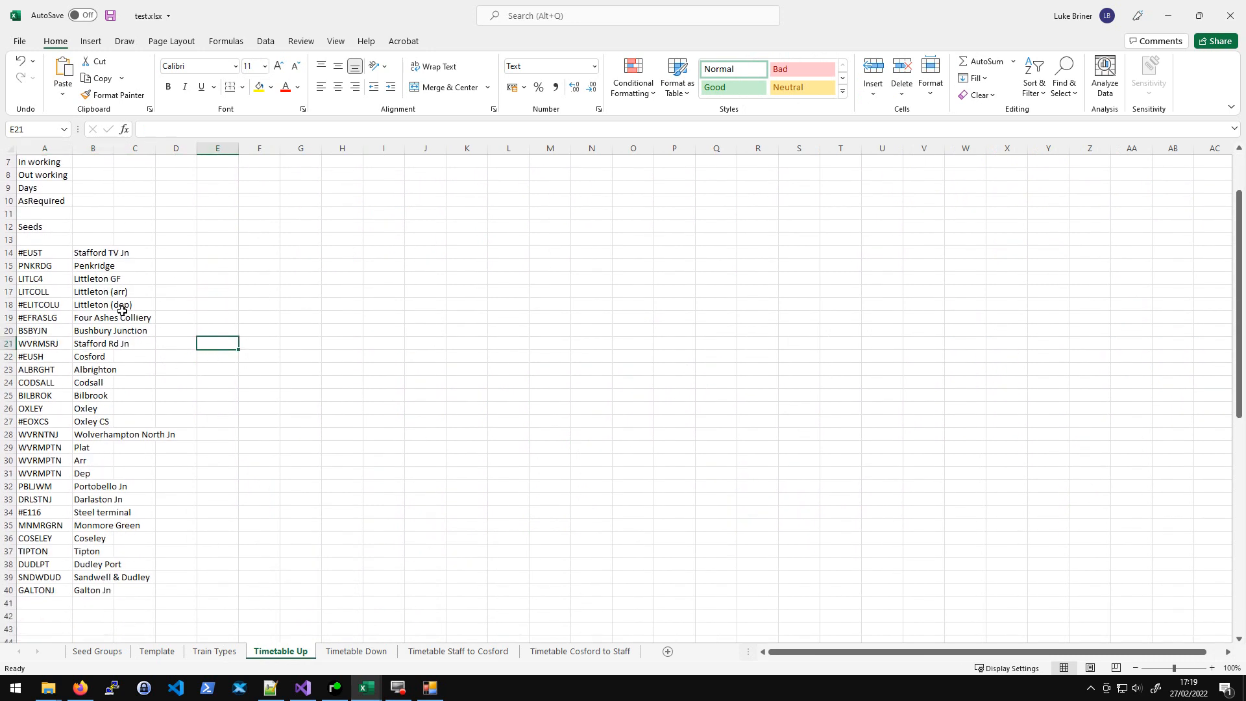
pyautogui.click(44, 267)
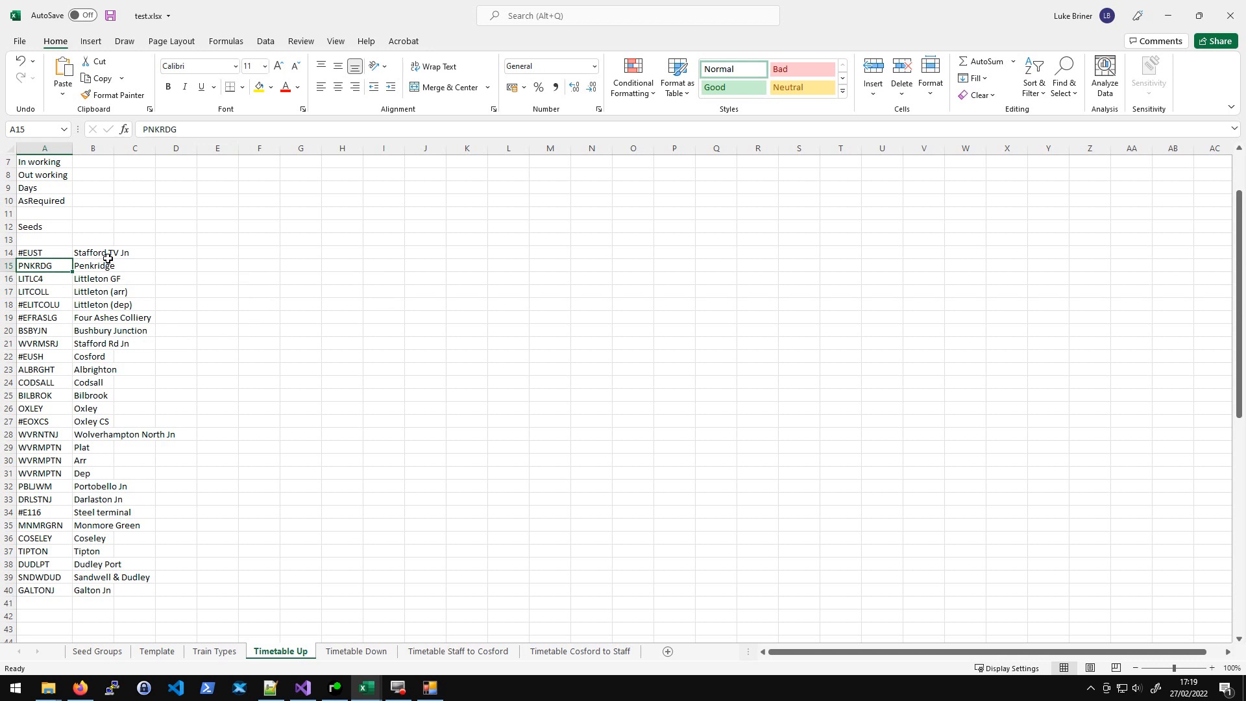
# - Search the web for TIPLOC codes and open the railway codes listing page
pyautogui.click(81, 688)
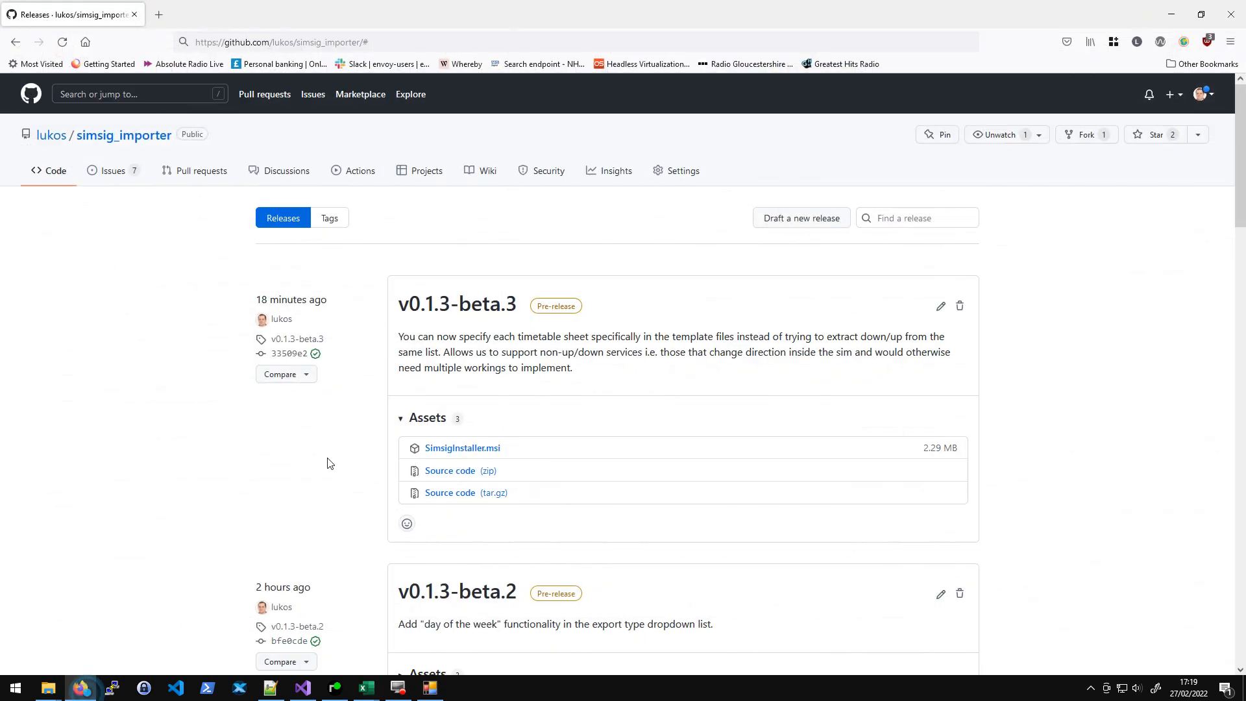
pyautogui.click(161, 20)
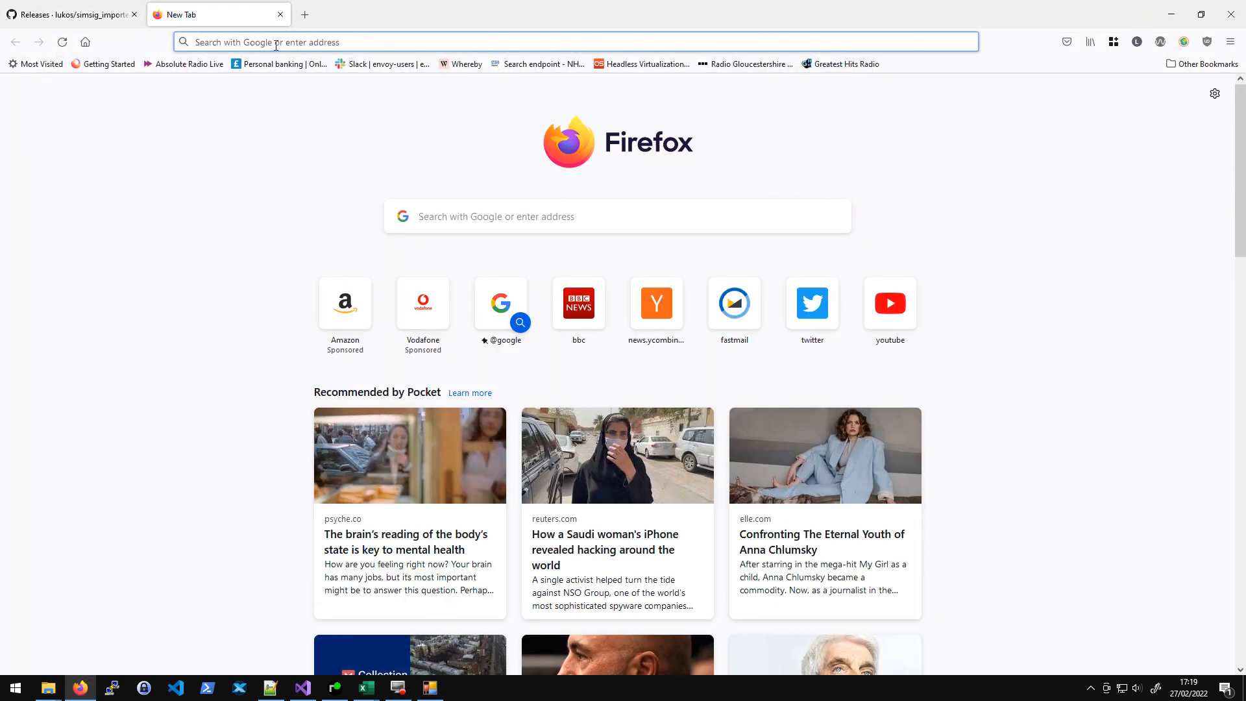
pyautogui.write('tiploc')
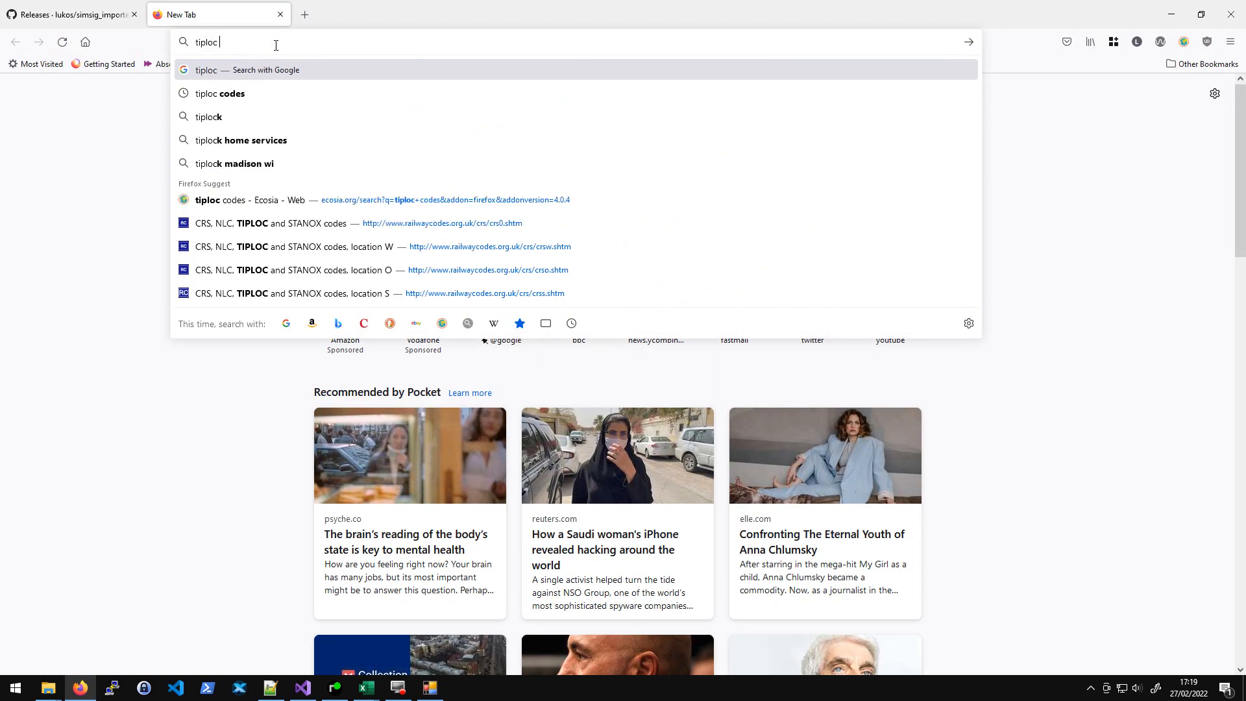
pyautogui.press('Return')
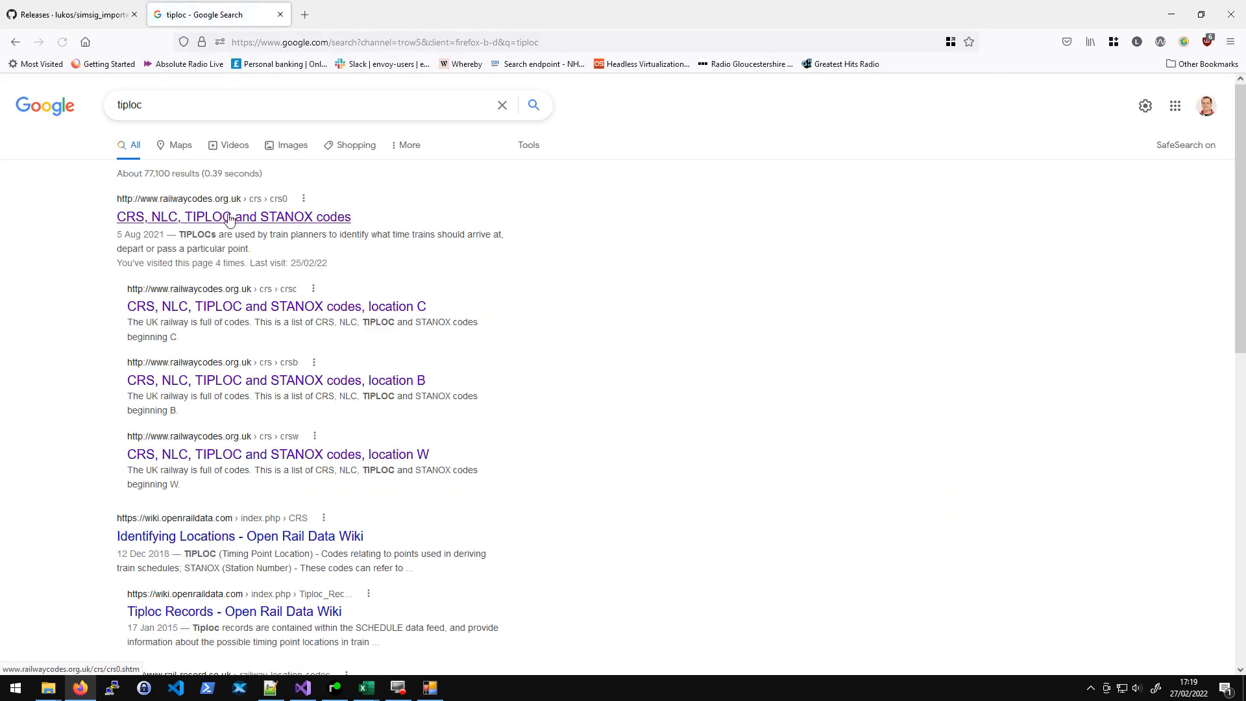
pyautogui.click(229, 213)
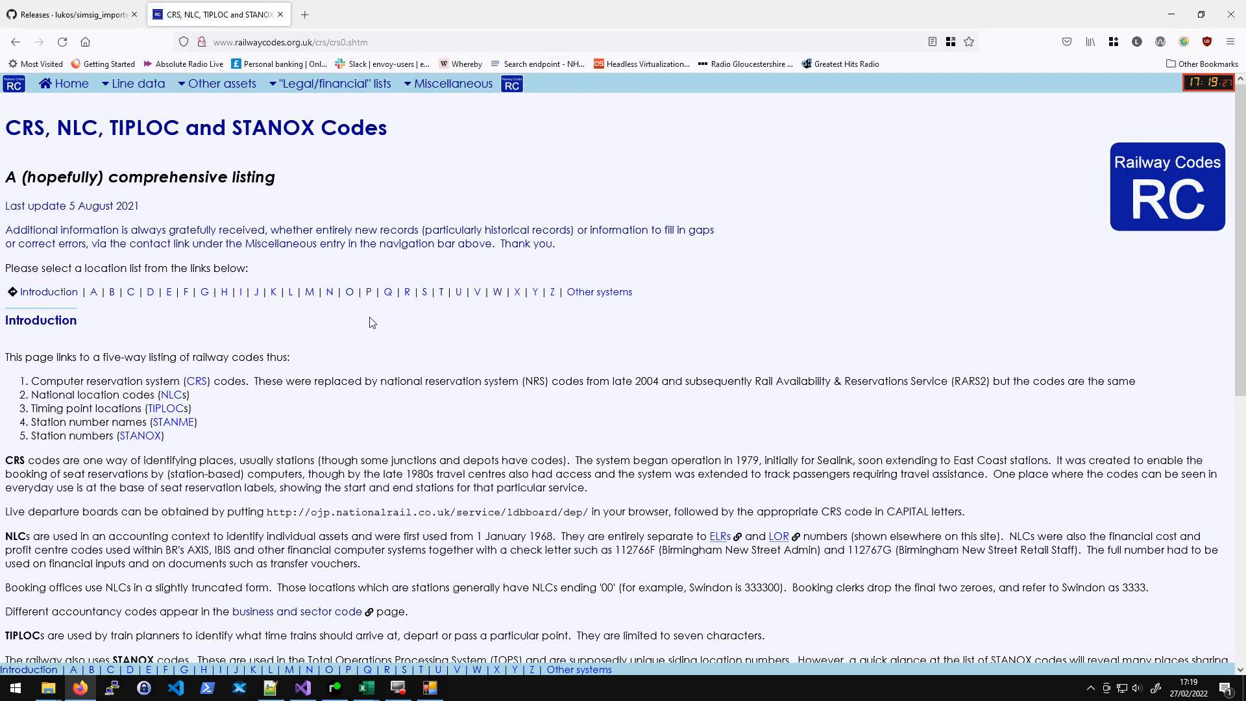
# - Look up the TIPLOC for Wolverhampton North Junction in the locations beginning W list
pyautogui.click(497, 292)
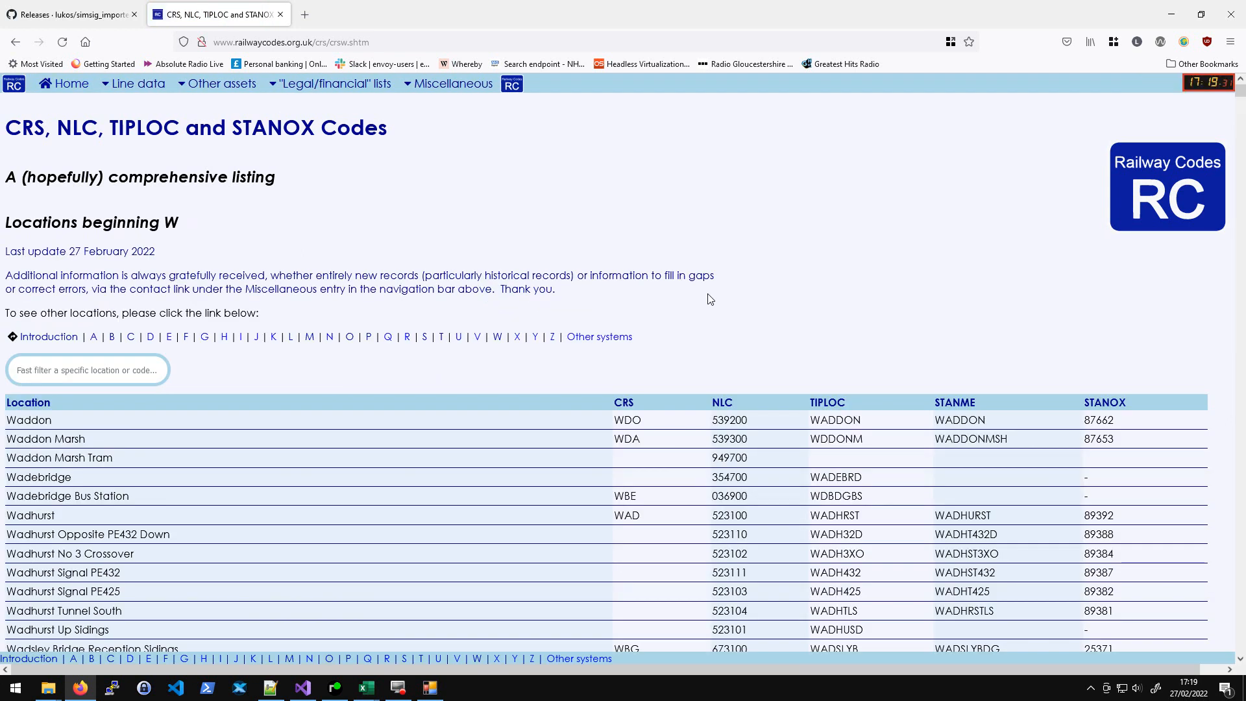
pyautogui.scroll(-20, 710, 299)
pyautogui.scroll(8, 279, 203)
pyautogui.scroll(20, 230, 278)
pyautogui.scroll(6, 240, 275)
pyautogui.scroll(-7, 242, 271)
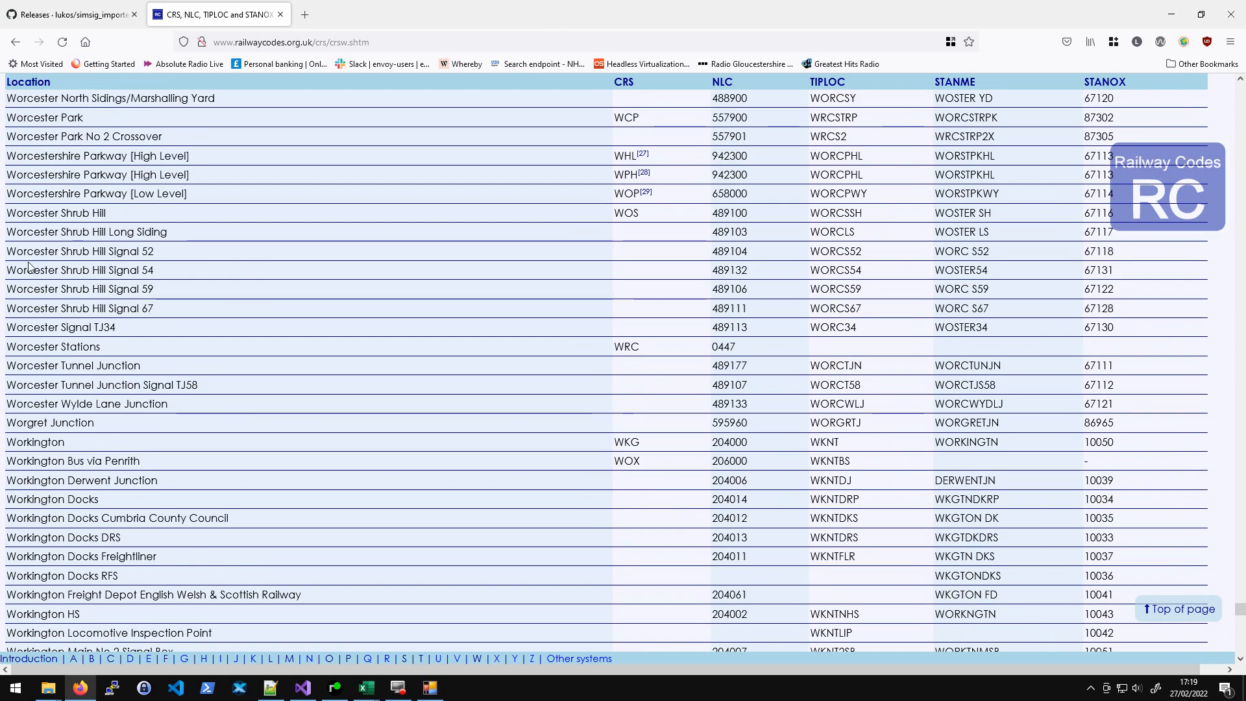
pyautogui.scroll(-6, 30, 263)
pyautogui.scroll(18, 89, 409)
pyautogui.scroll(20, 88, 409)
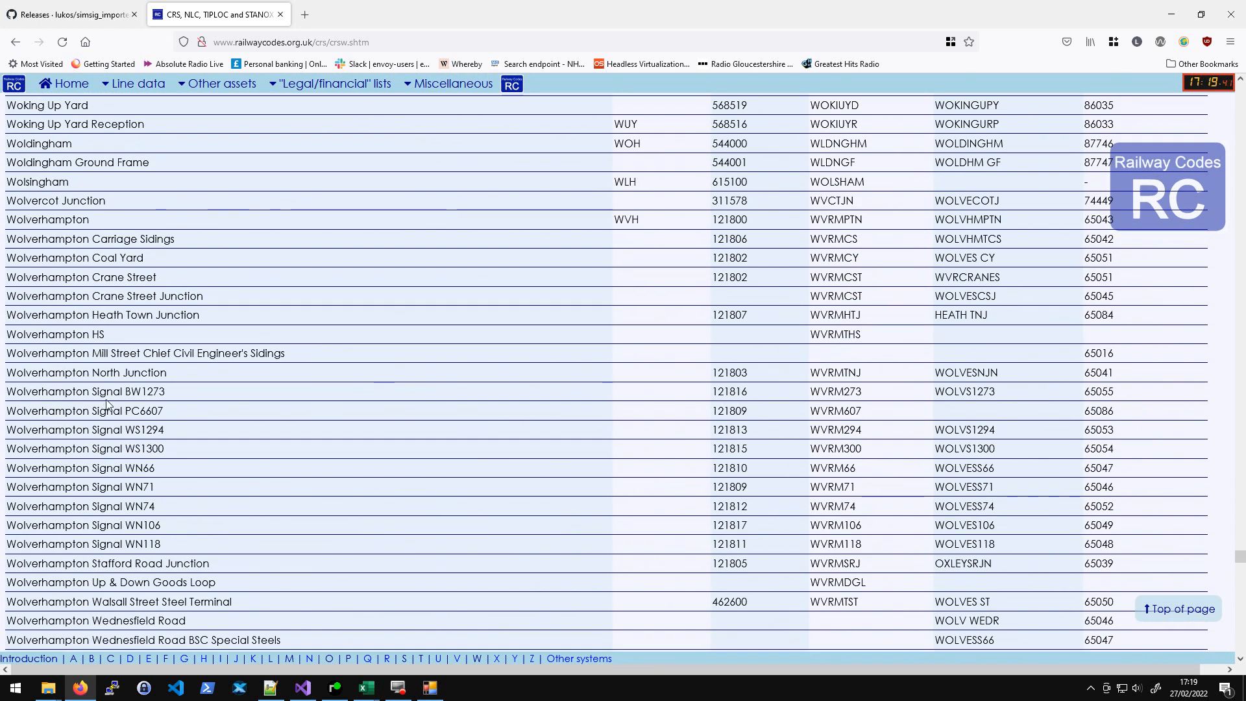
pyautogui.scroll(-3, 102, 409)
pyautogui.moveTo(13, 241); pyautogui.dragTo(174, 242)
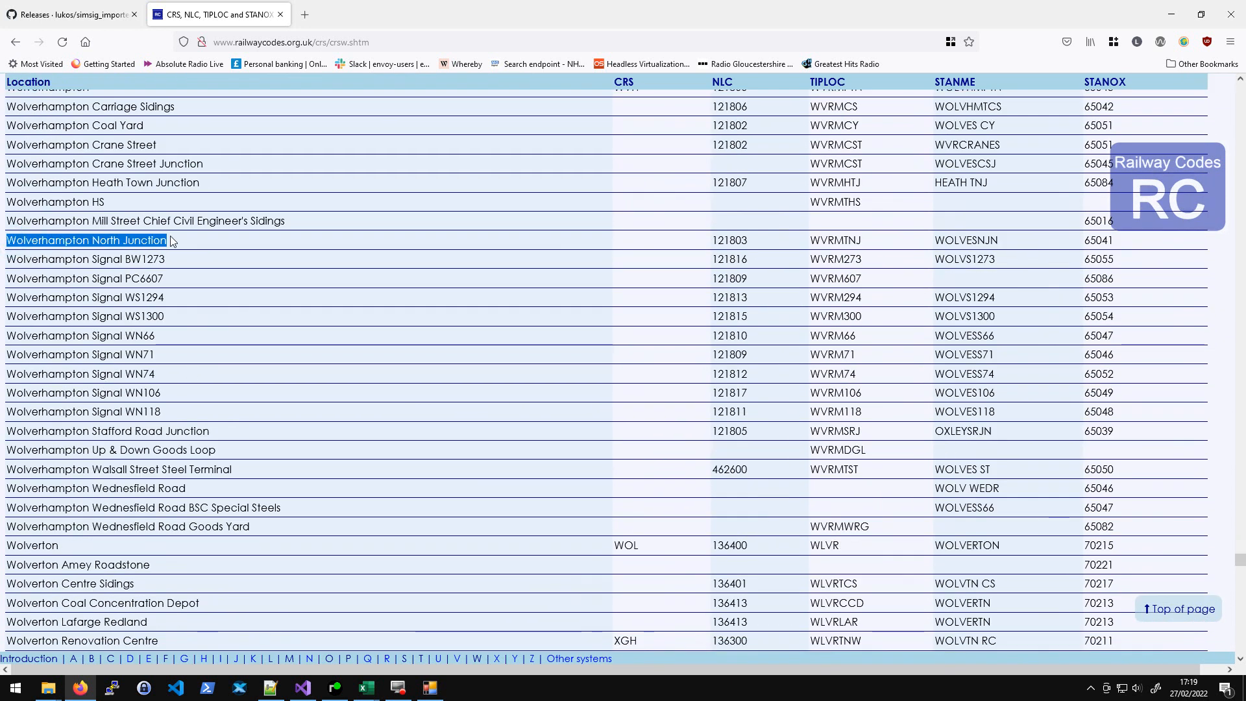
pyautogui.doubleClick(837, 240)
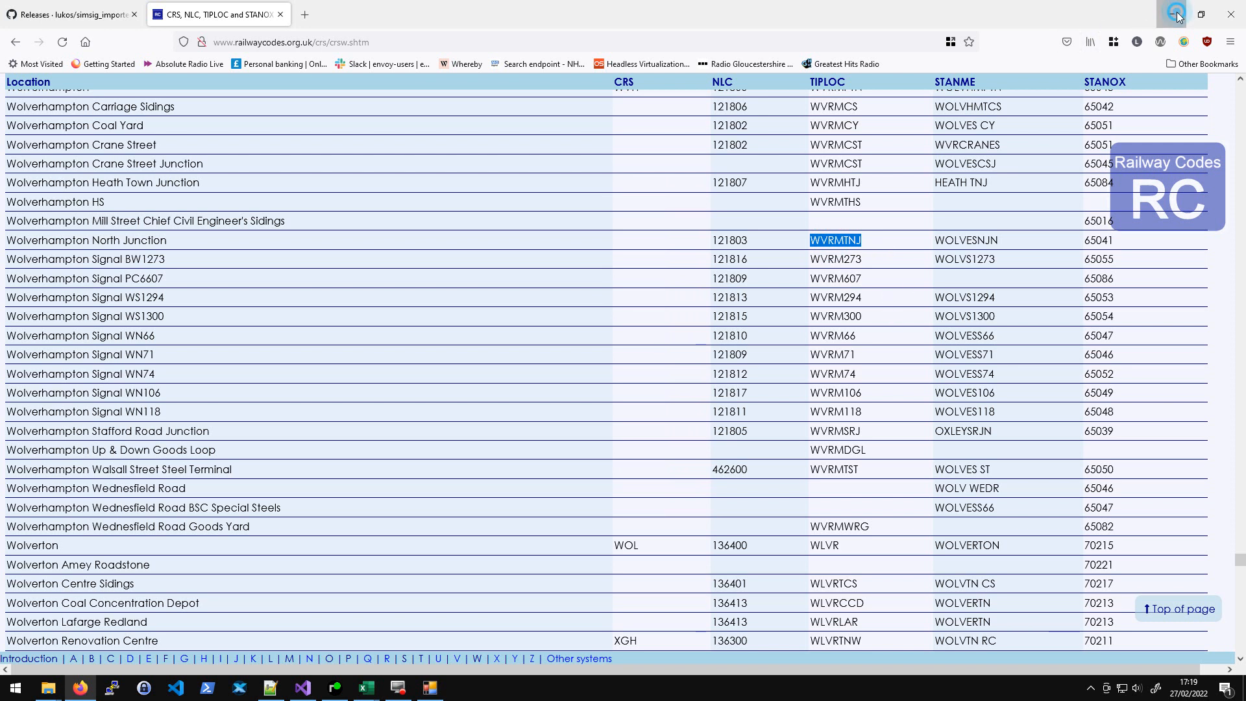
# - Widen column B on the Timetable Up sheet so the location names fit
pyautogui.hotkey('alt', 'Tab')
pyautogui.moveTo(39, 343); pyautogui.dragTo(44, 462)
pyautogui.click(222, 358)
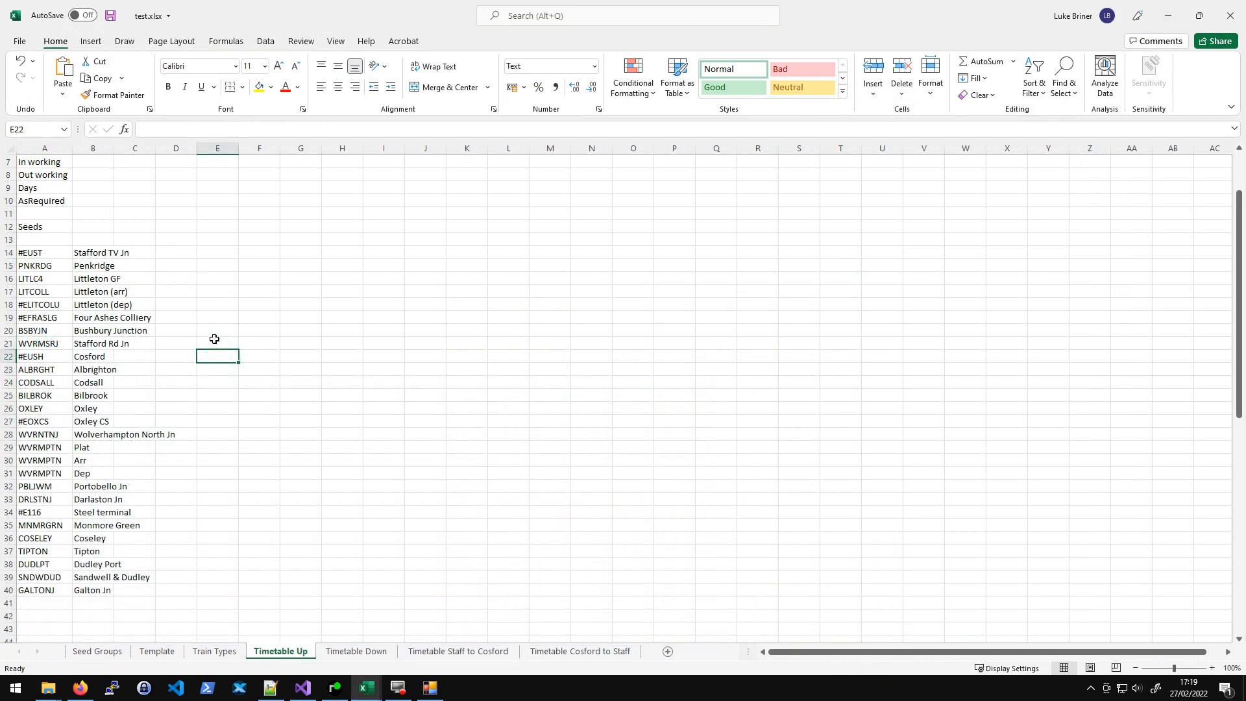
pyautogui.click(192, 254)
pyautogui.moveTo(113, 150); pyautogui.dragTo(181, 150)
pyautogui.click(349, 244)
pyautogui.click(262, 299)
pyautogui.click(168, 237)
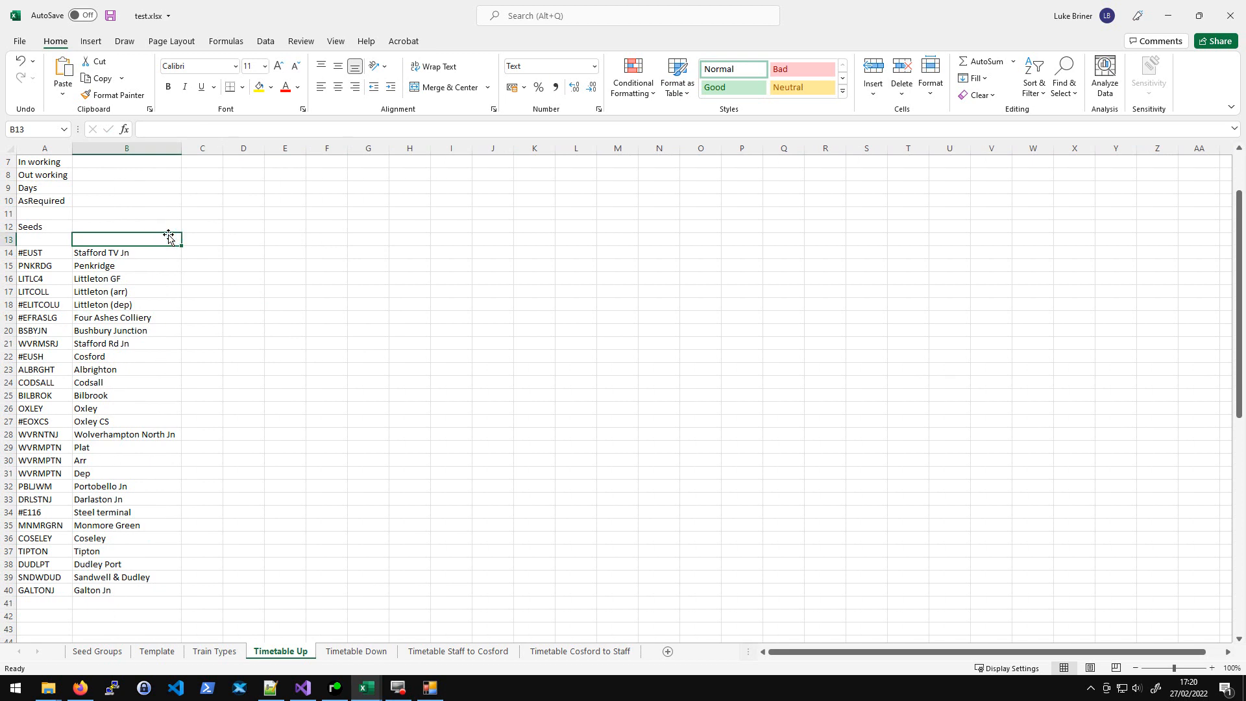
# - Compare the Timetable Up location codes with the TIPLOC listing in the browser
pyautogui.moveTo(42, 263); pyautogui.dragTo(45, 486)
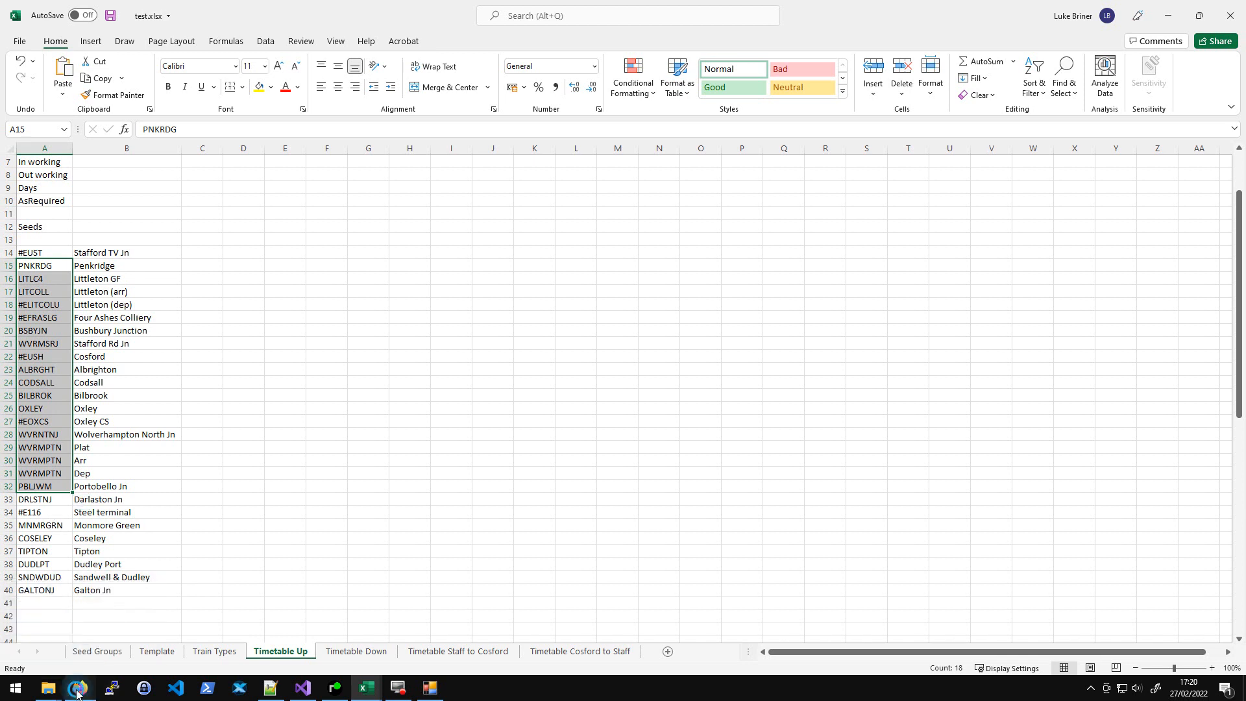
pyautogui.click(91, 689)
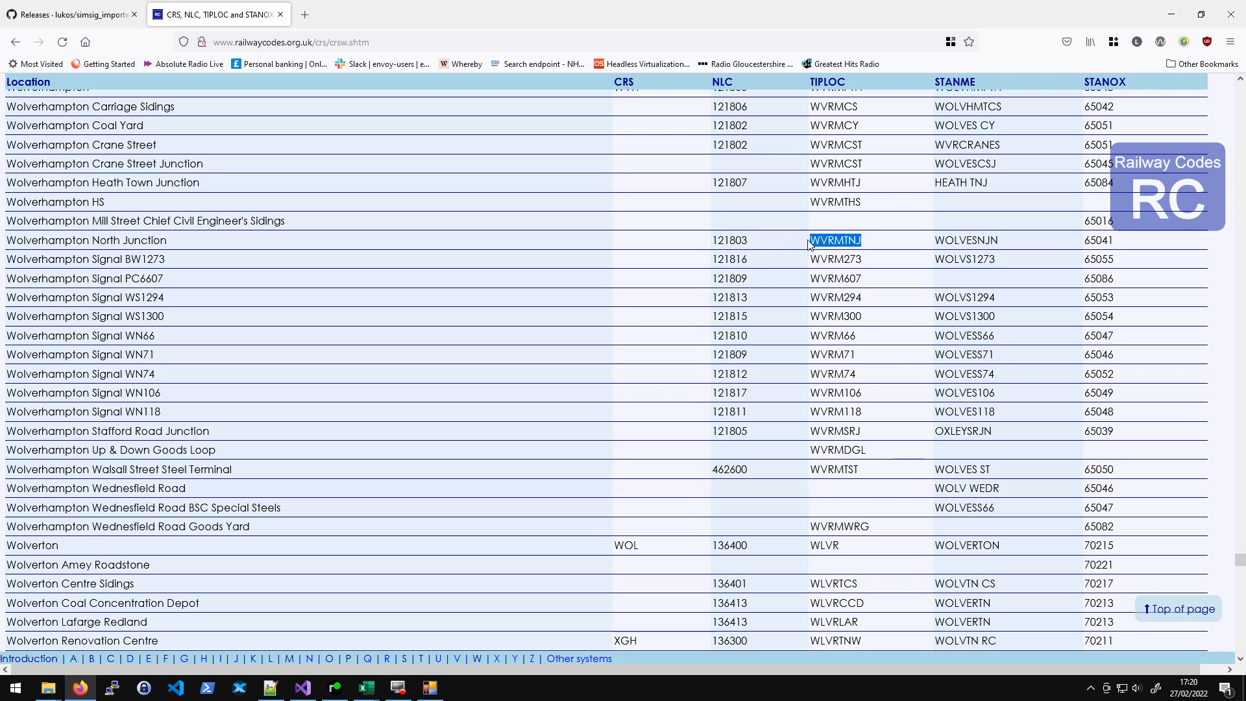
pyautogui.click(1171, 14)
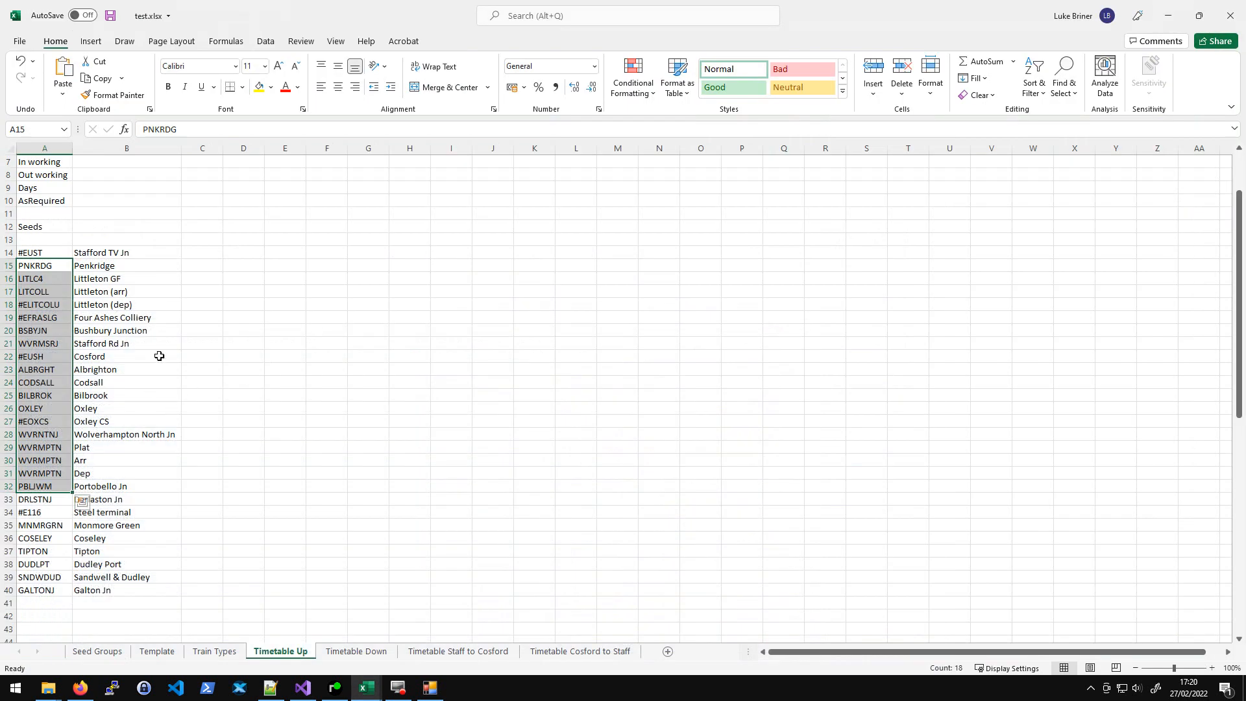
pyautogui.click(196, 291)
pyautogui.click(27, 253)
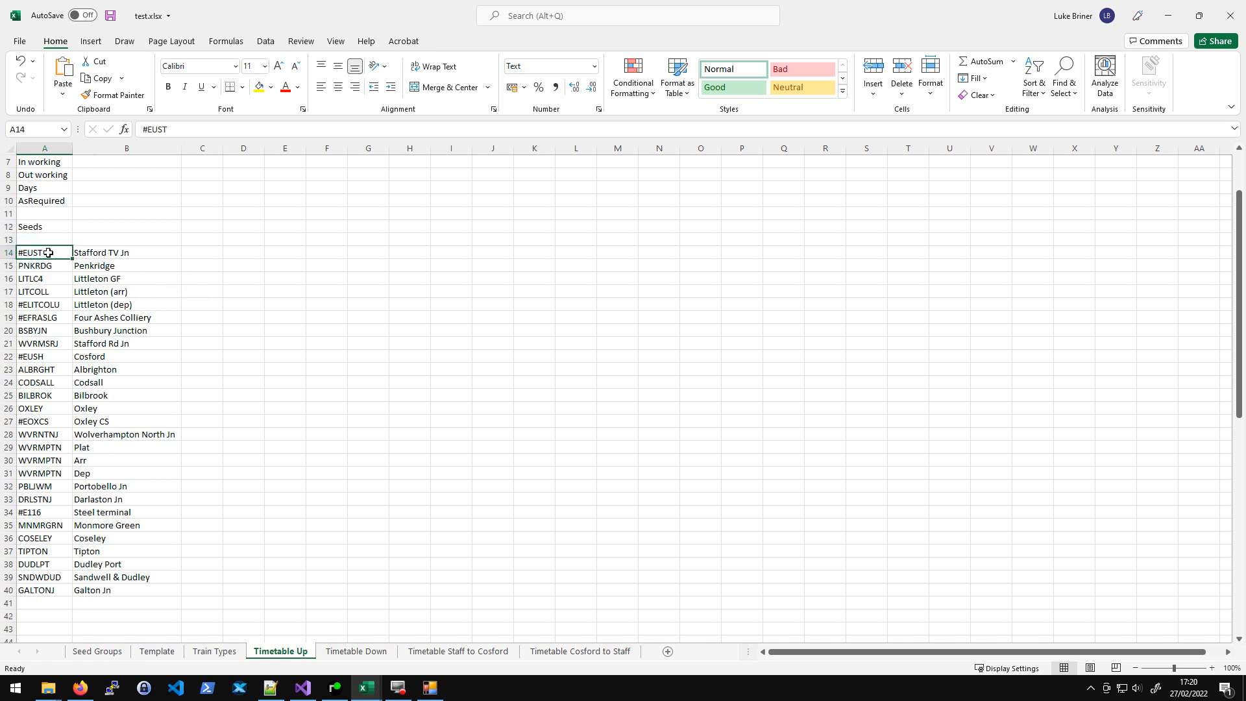
pyautogui.click(101, 254)
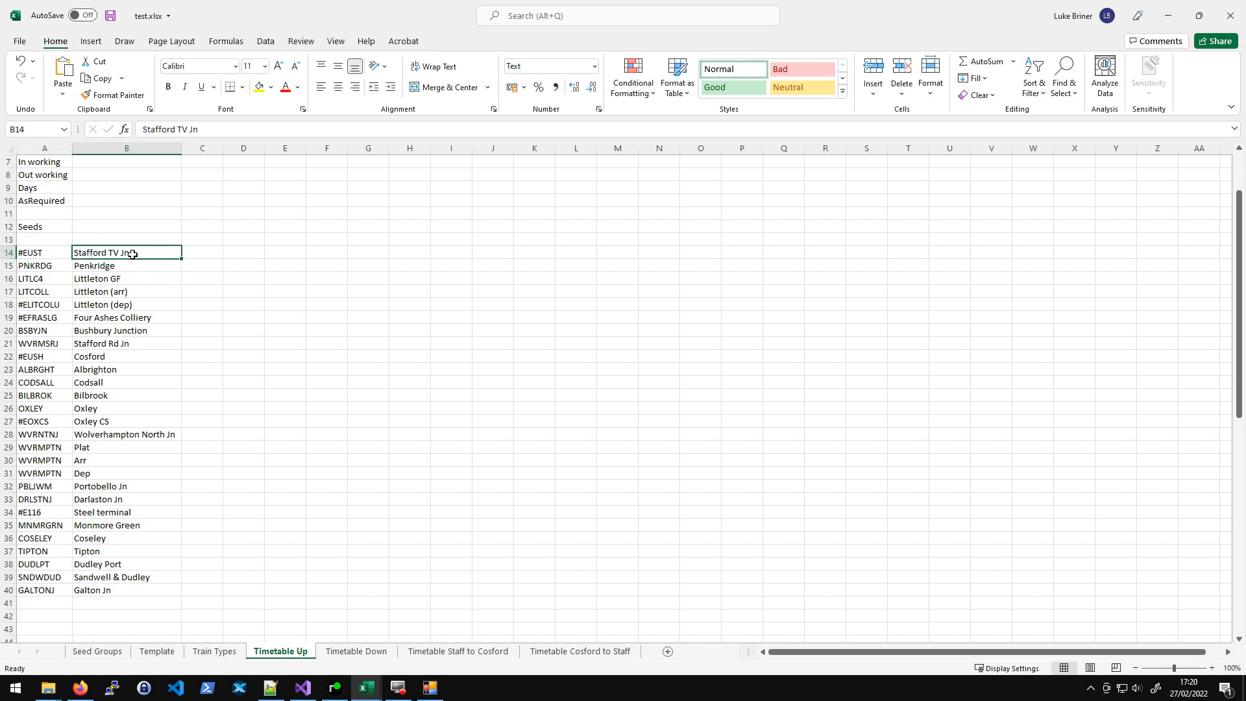
# - Compare the Stafford TV Jn code on the Timetable Down sheet with the first Timetable Up seed row
pyautogui.click(356, 651)
pyautogui.click(94, 552)
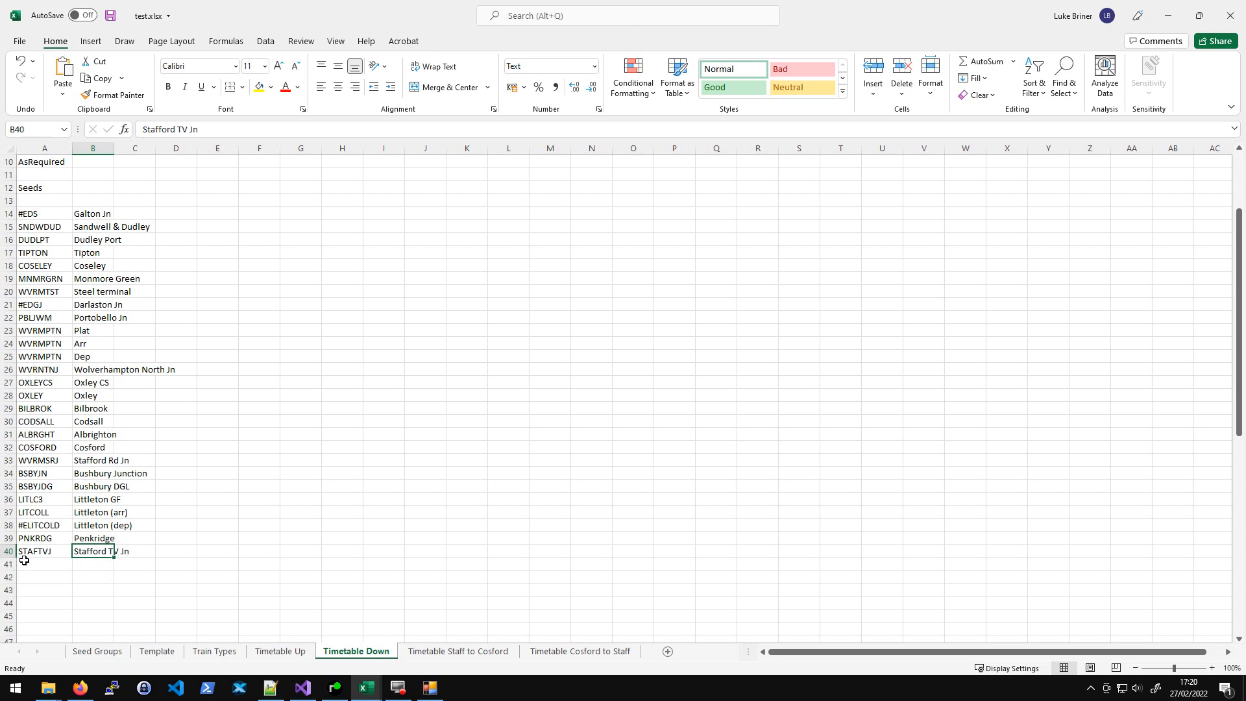
pyautogui.click(44, 552)
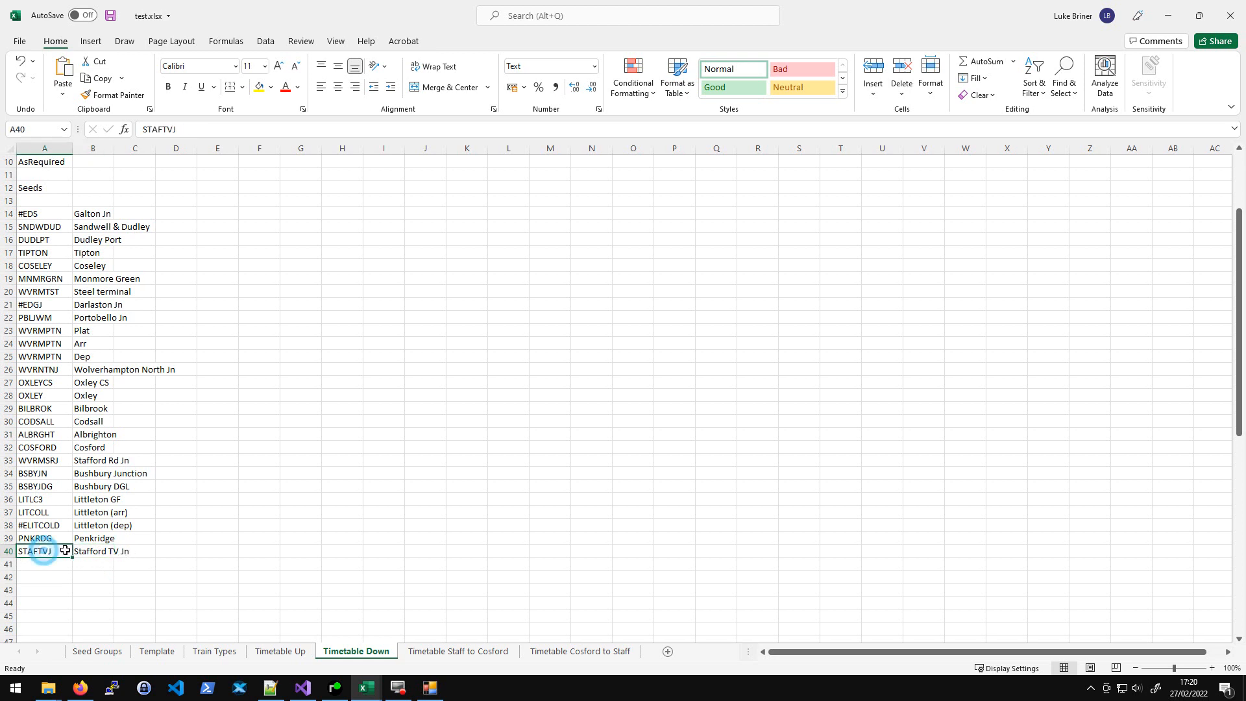
pyautogui.click(291, 655)
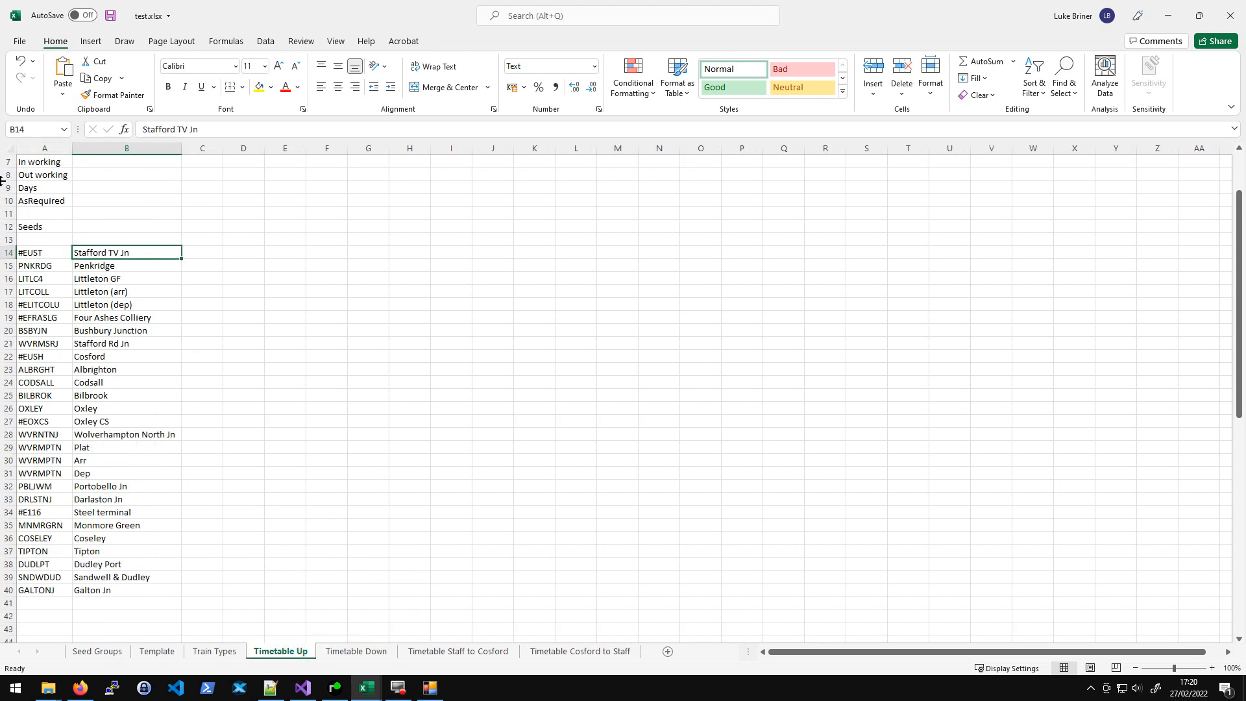
pyautogui.click(39, 252)
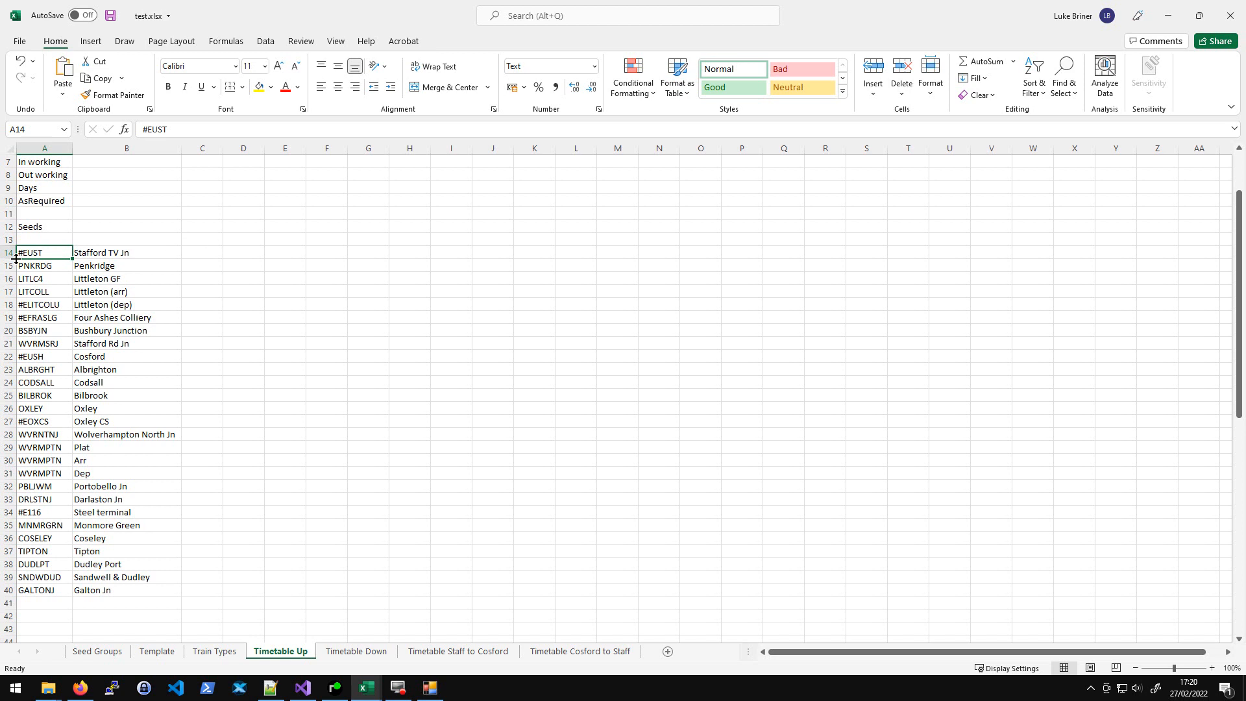
pyautogui.click(138, 253)
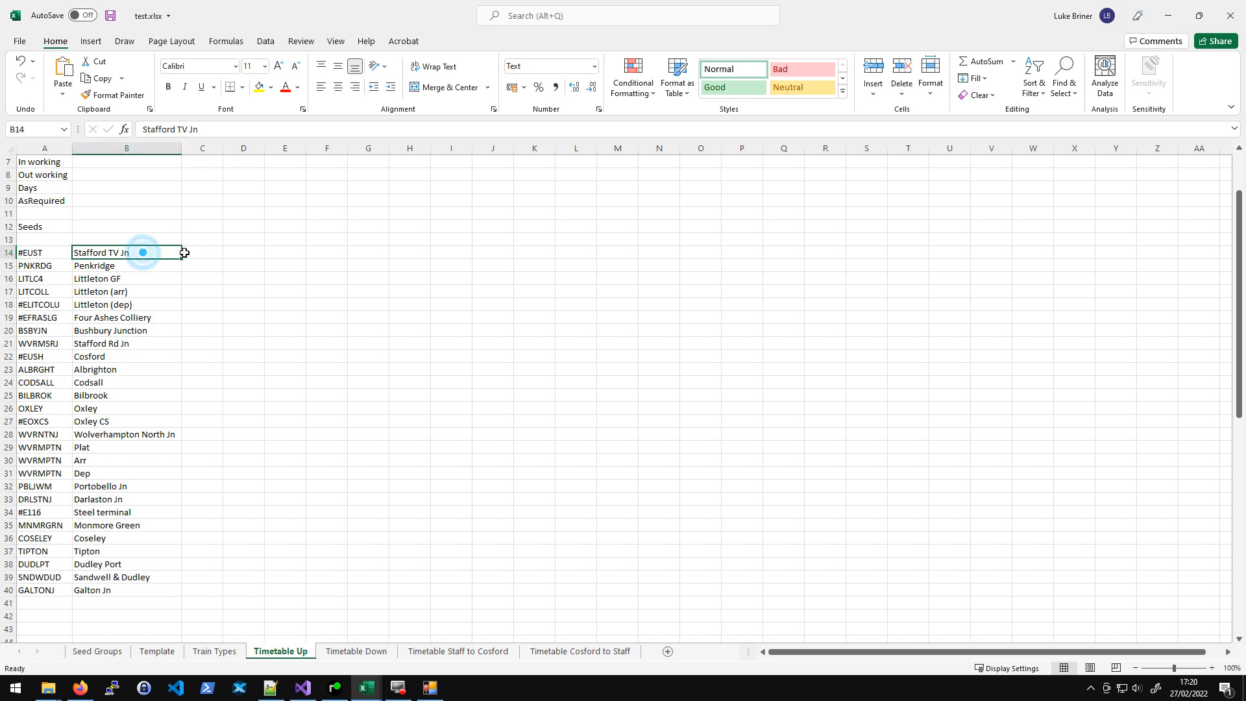
pyautogui.click(212, 253)
pyautogui.click(46, 252)
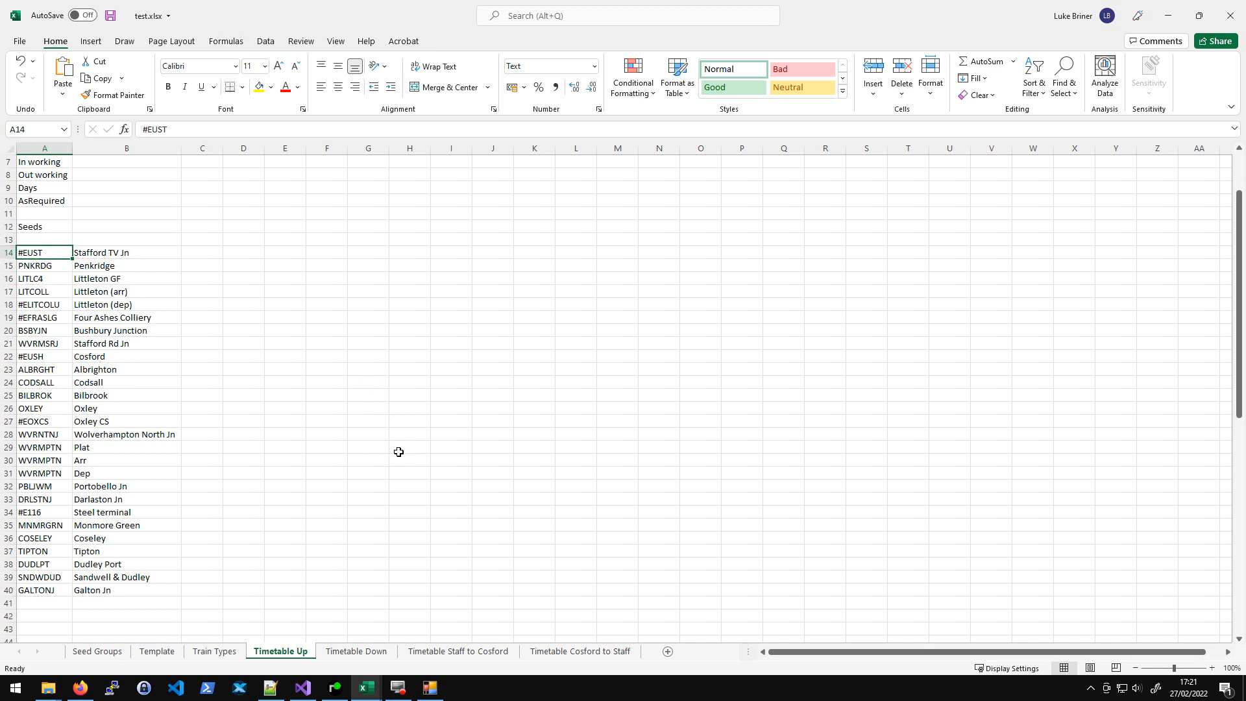
pyautogui.click(334, 688)
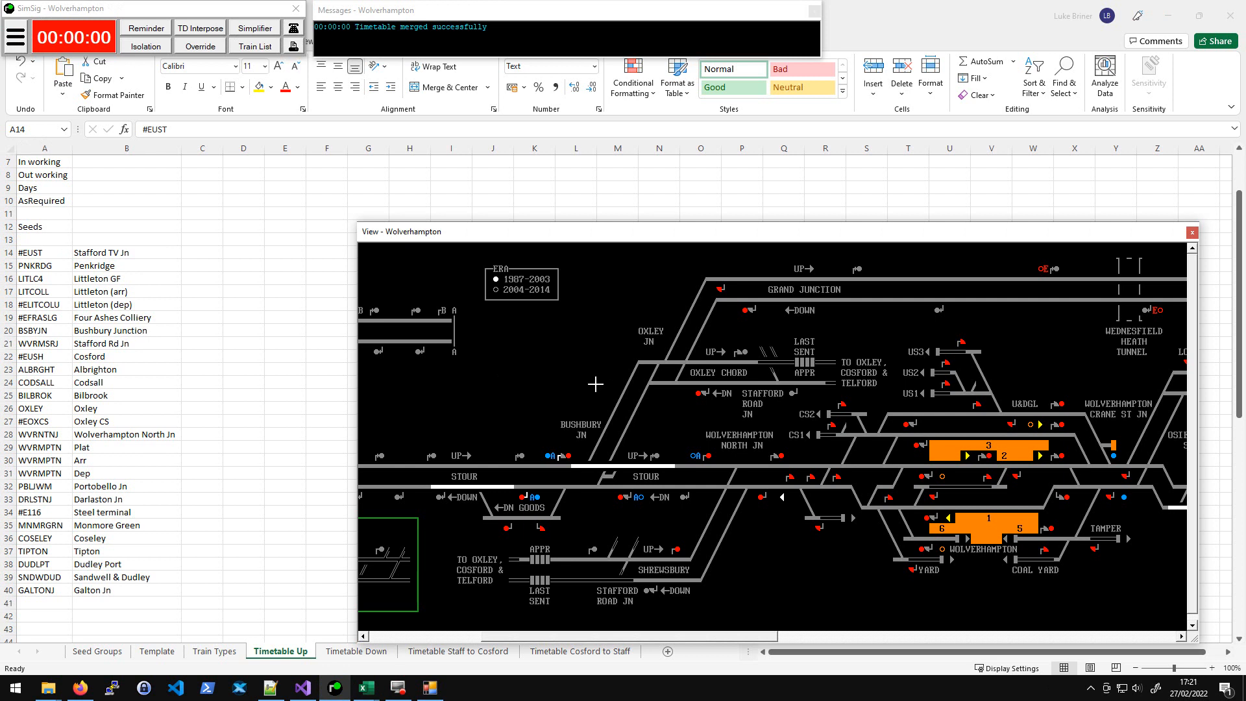
pyautogui.click(16, 39)
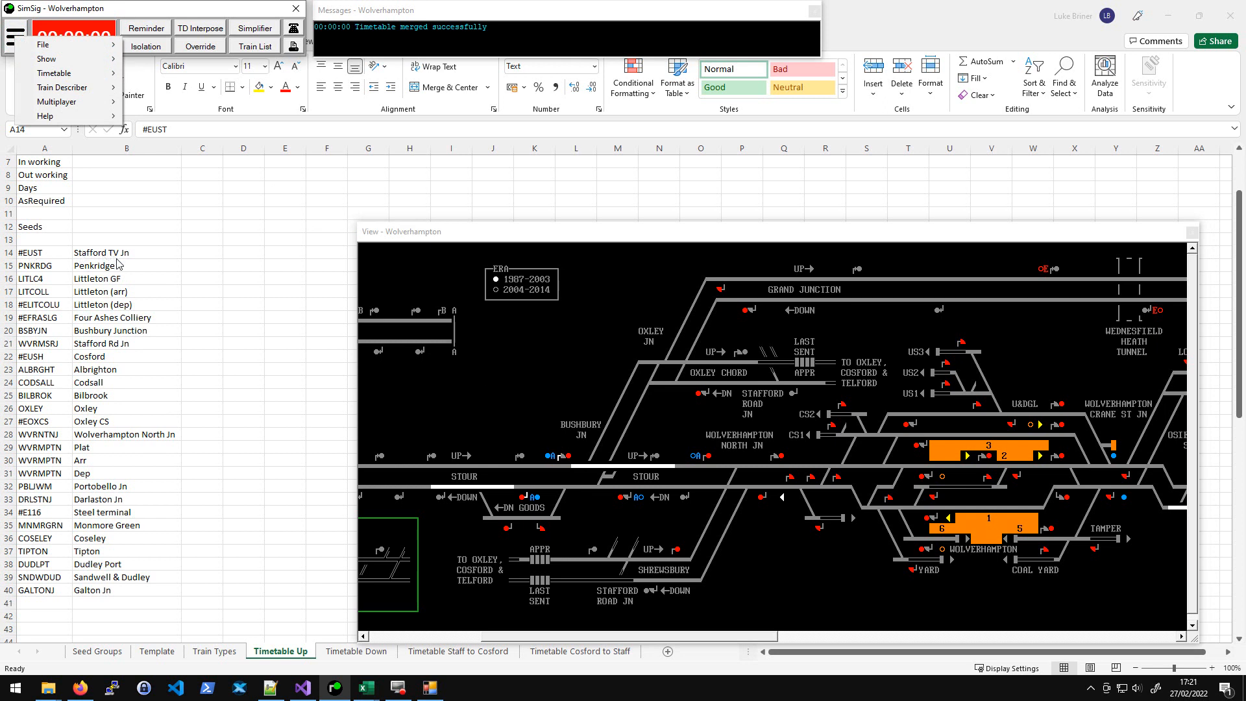
pyautogui.click(86, 76)
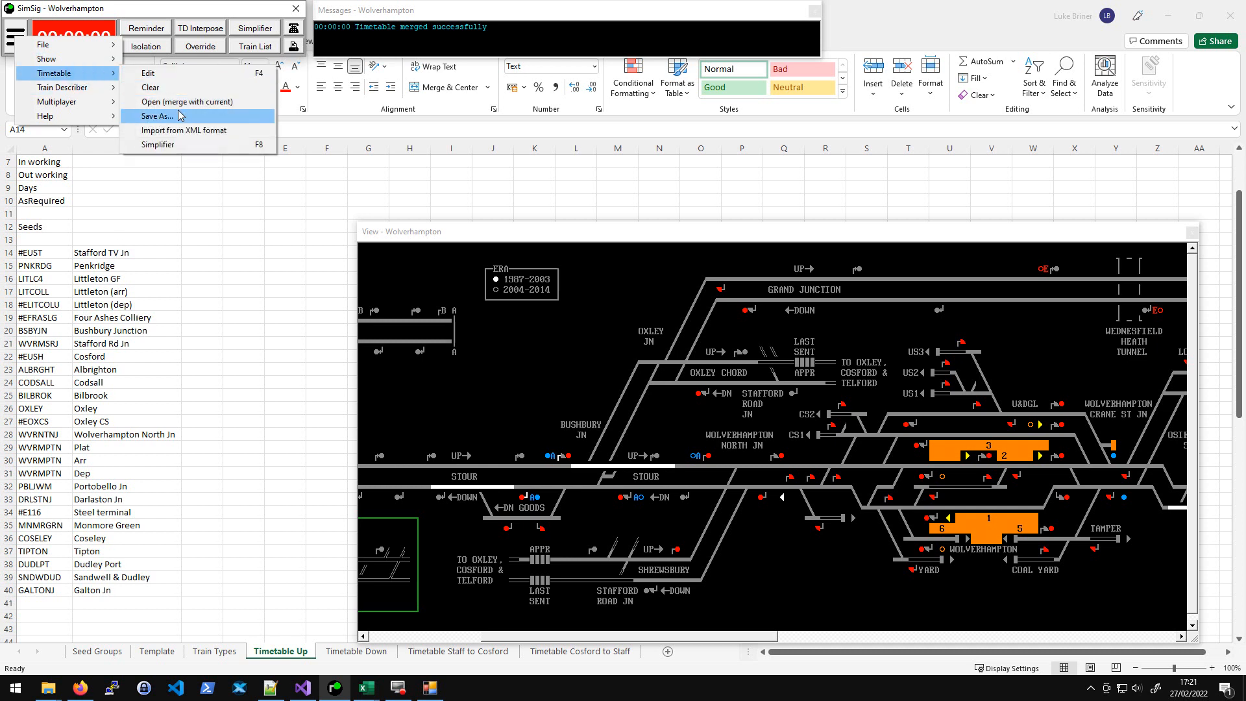
pyautogui.click(581, 392)
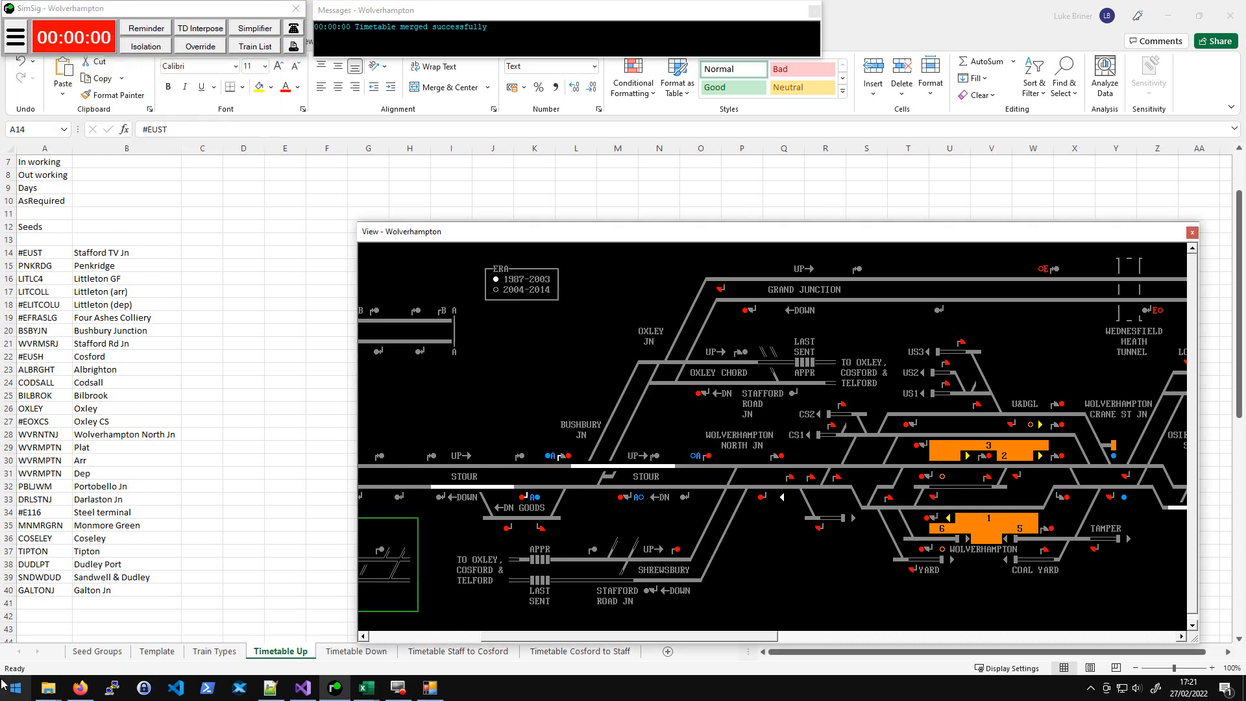
# - Rename the luketest.wtt file in Documents to luketest.zip, accepting the extension change
pyautogui.click(50, 691)
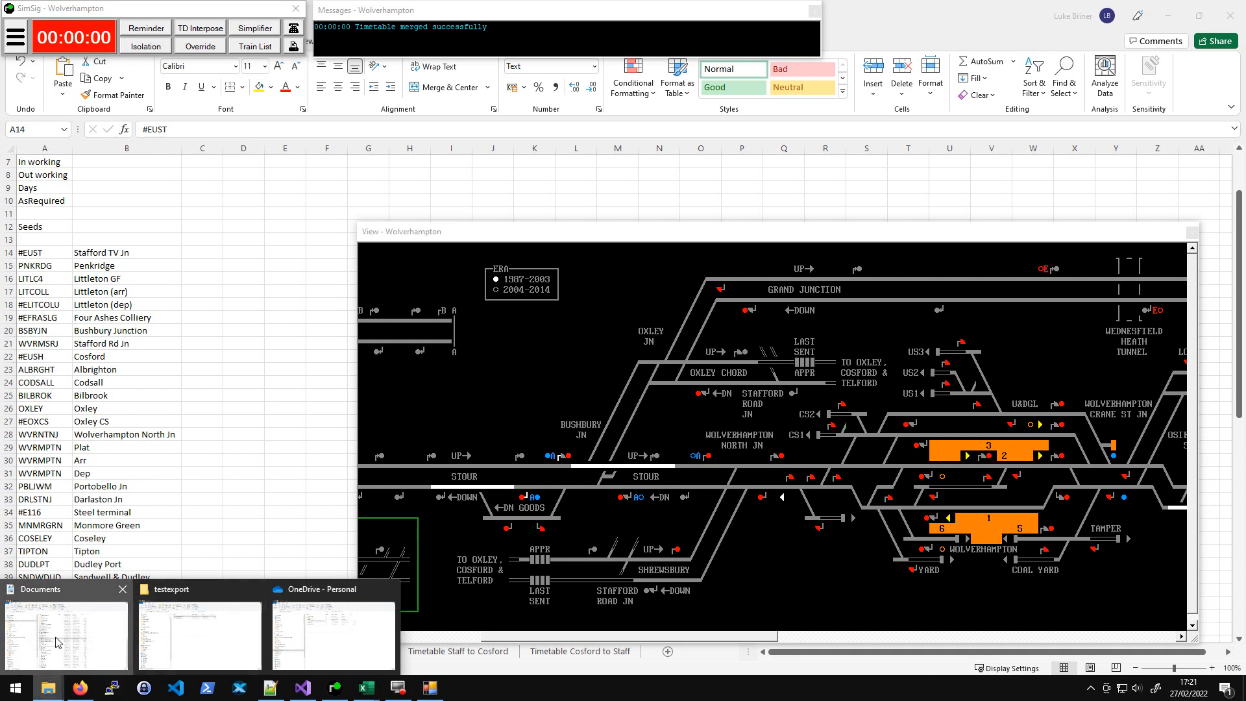
pyautogui.click(65, 639)
pyautogui.scroll(-1, 514, 445)
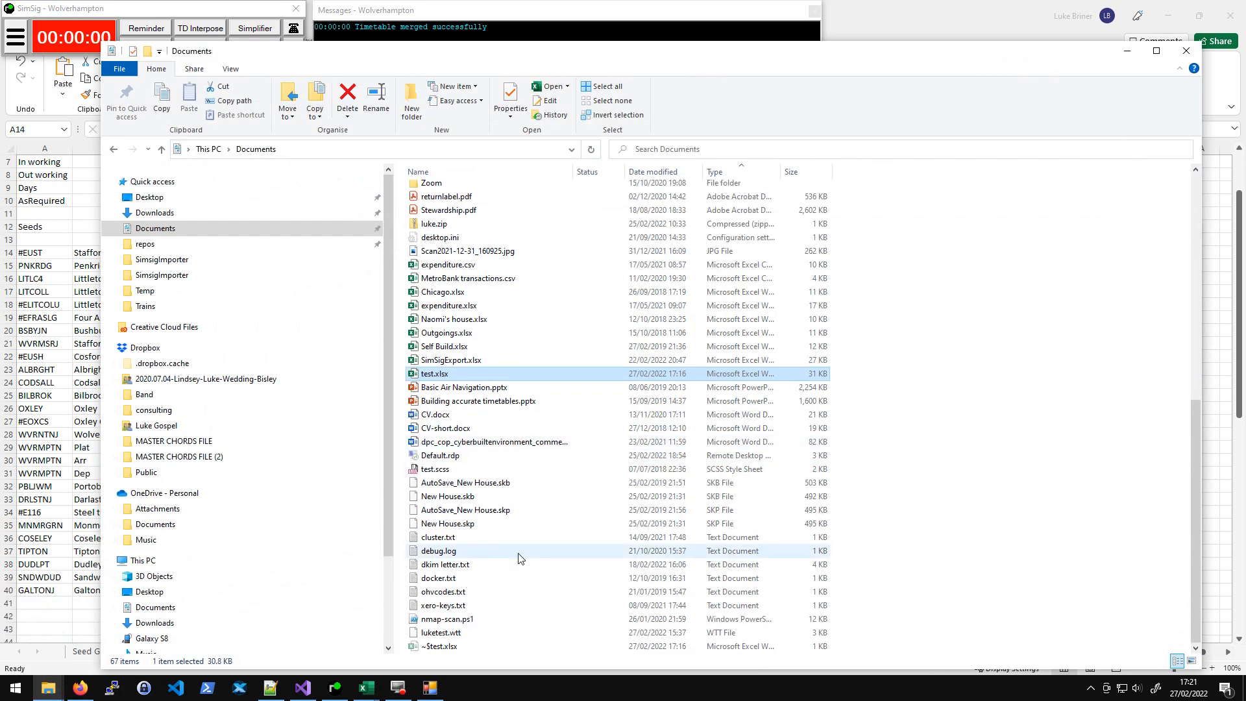
pyautogui.click(460, 636)
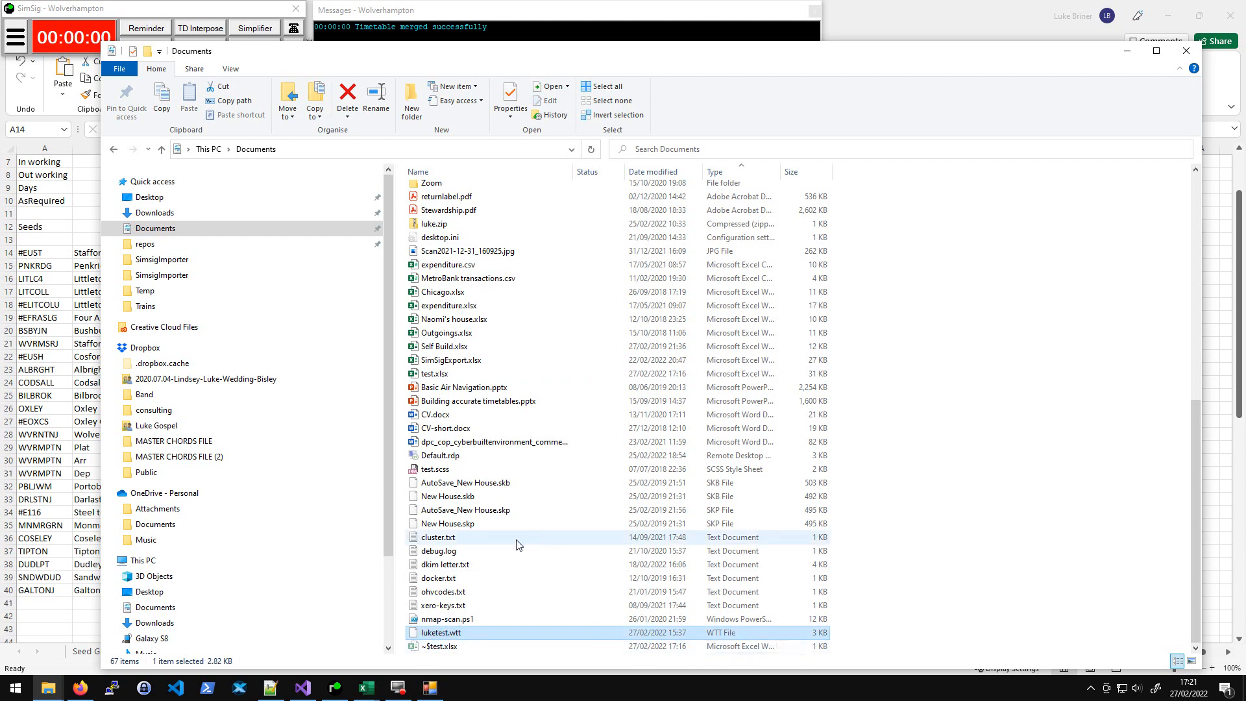
pyautogui.scroll(6, 541, 519)
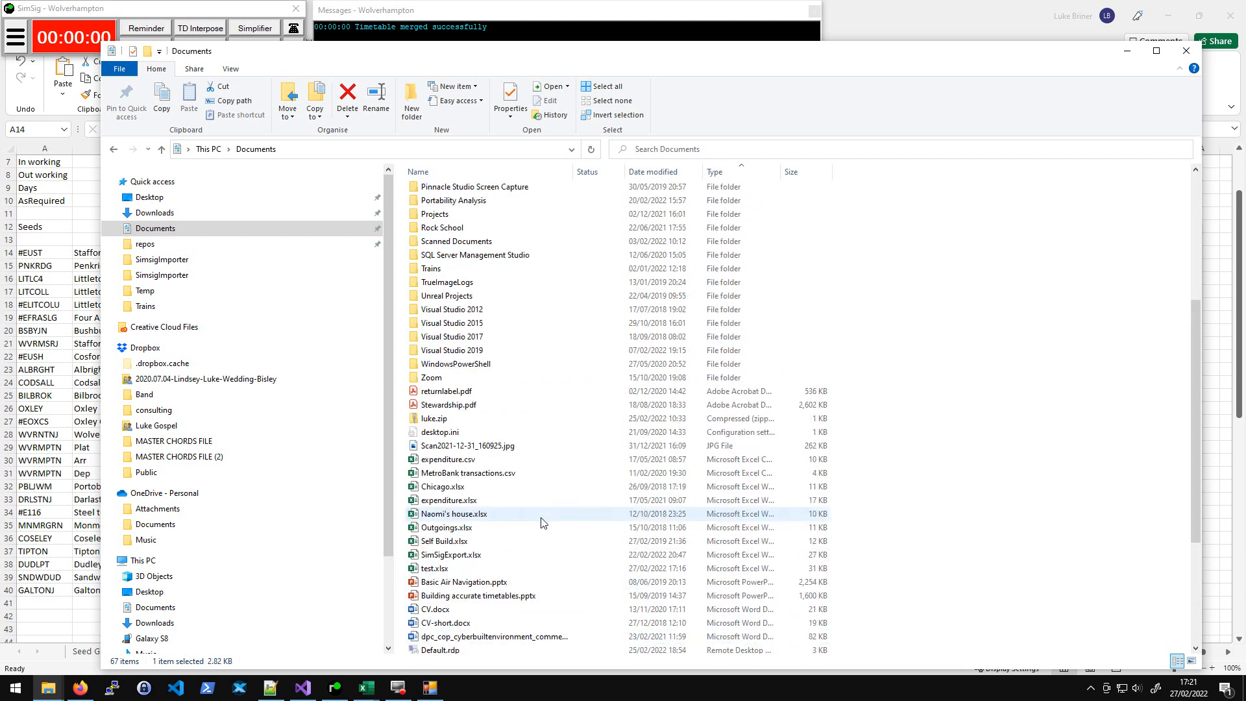
pyautogui.scroll(5, 542, 522)
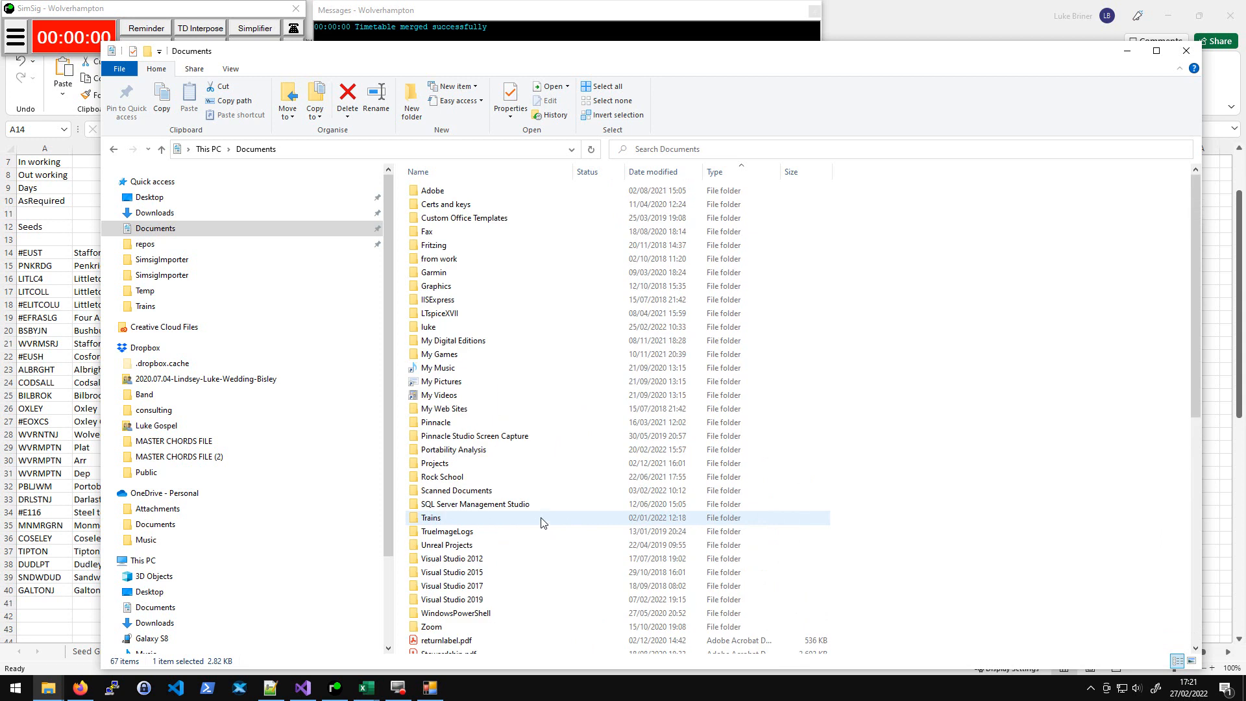
pyautogui.scroll(-11, 542, 523)
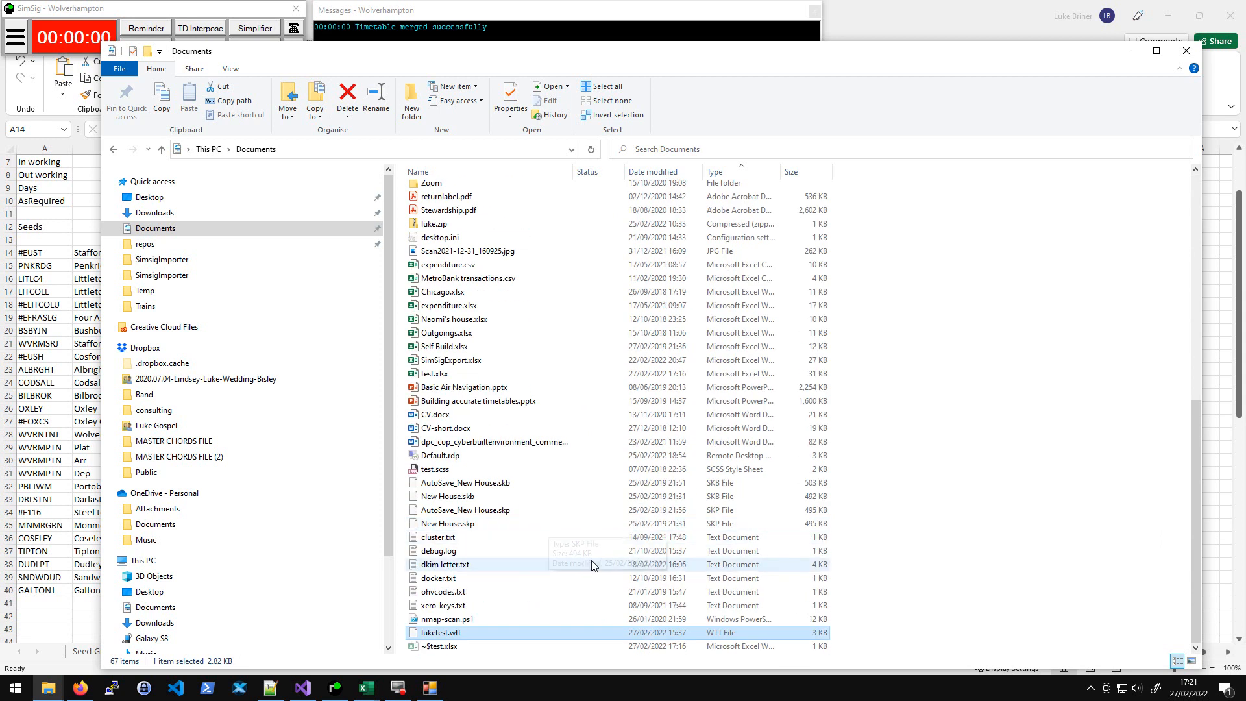
pyautogui.press('F2')
pyautogui.press('BackSpace')
pyautogui.press('BackSpace')
pyautogui.press('BackSpace')
pyautogui.write('zip')
pyautogui.press('Return')
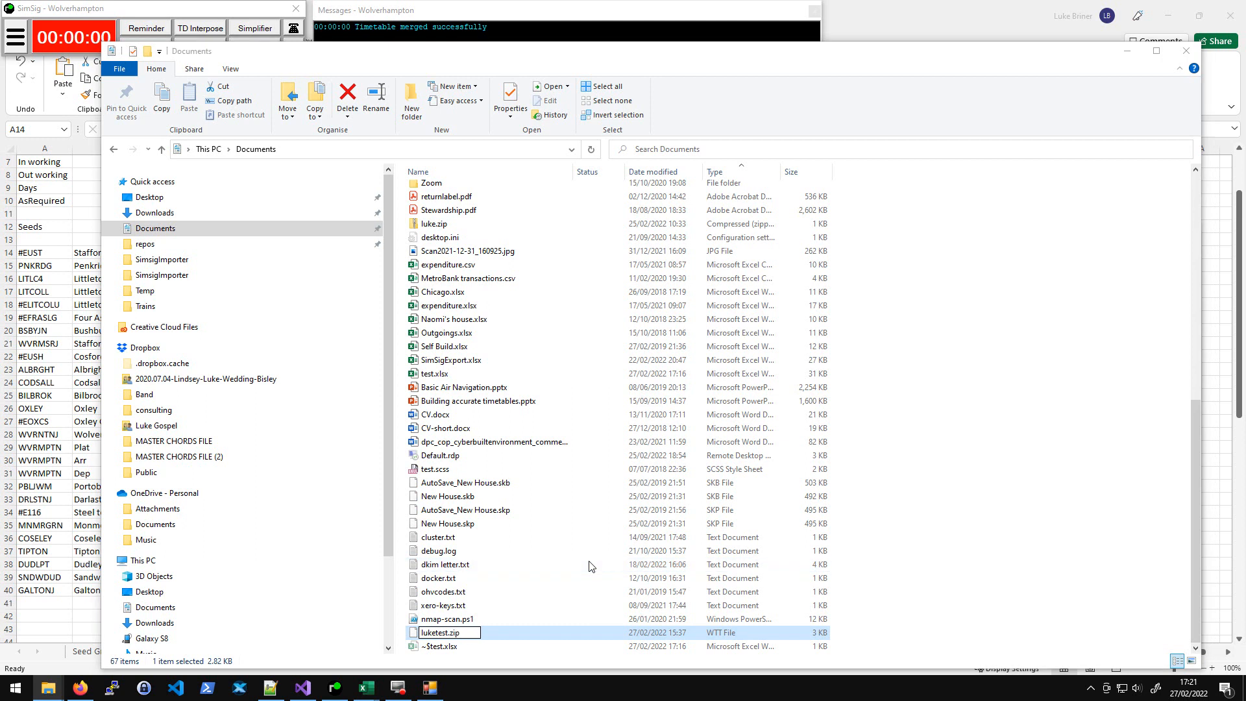
pyautogui.press('Return')
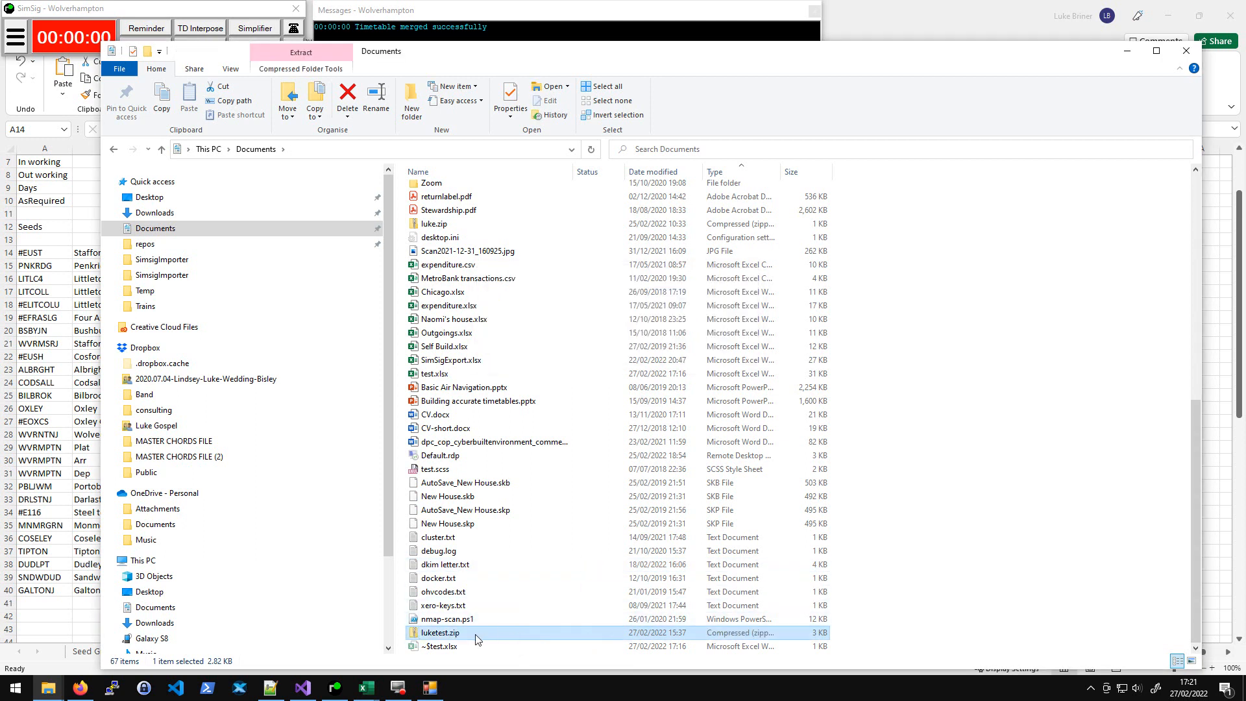
# - Extract luketest.zip into a luketest folder in Documents
pyautogui.rightClick(473, 635)
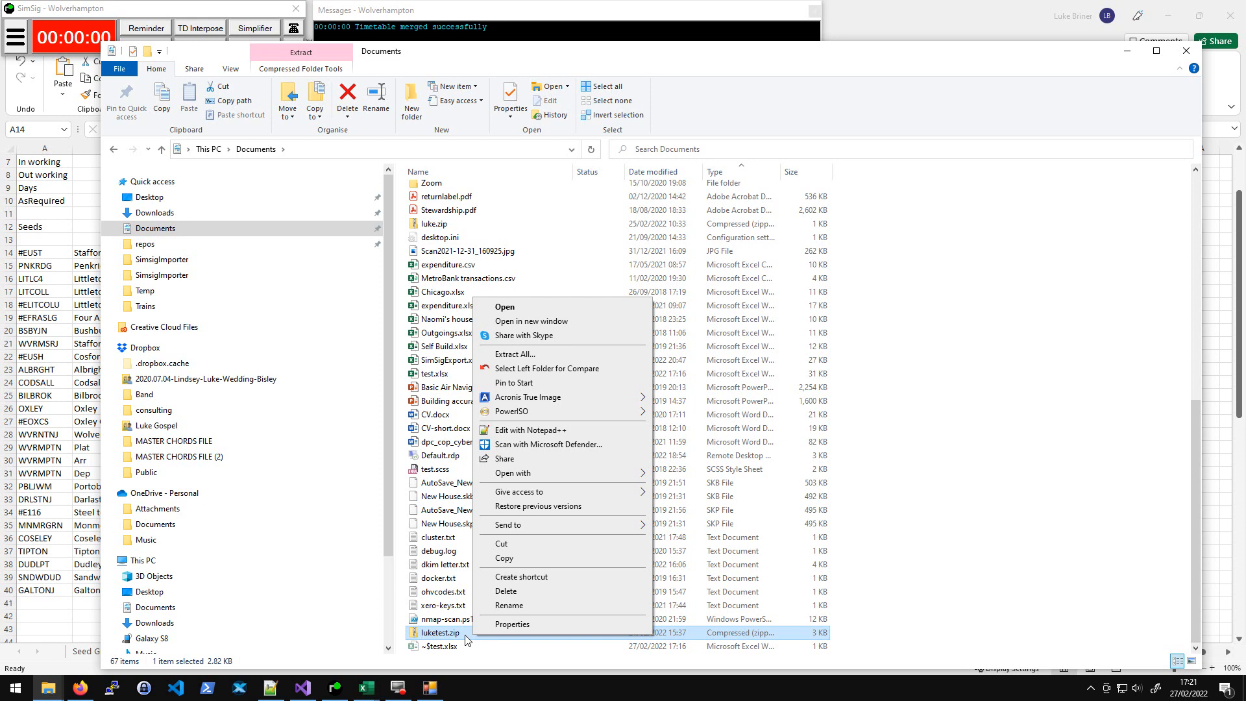
pyautogui.click(517, 355)
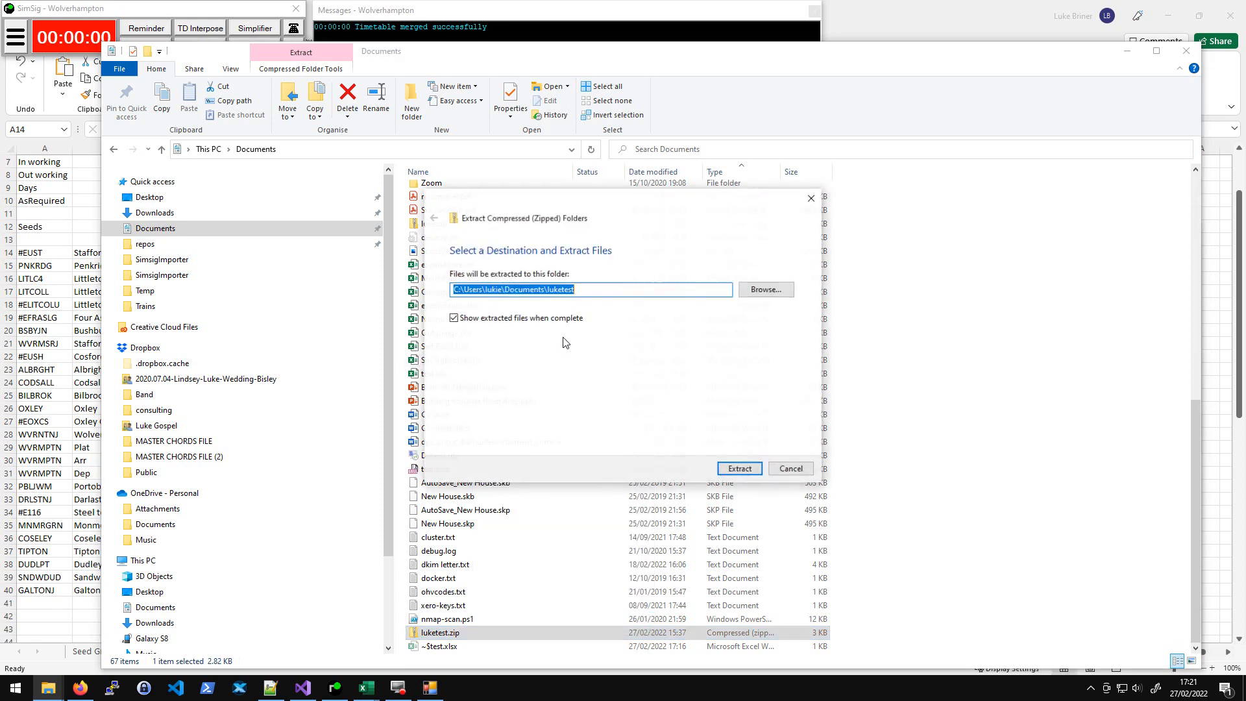
pyautogui.press('Return')
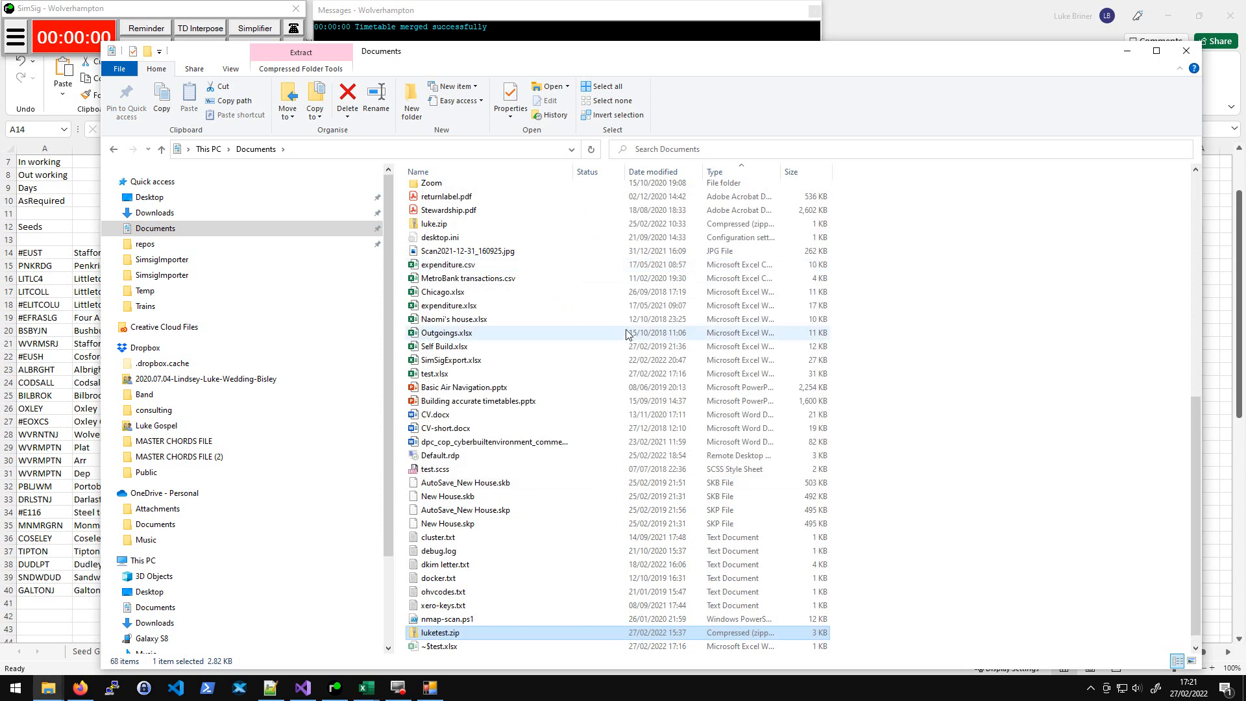
# - Open the extracted SavedTimetable.xml in Notepad++ and maximize its window
pyautogui.click(400, 170)
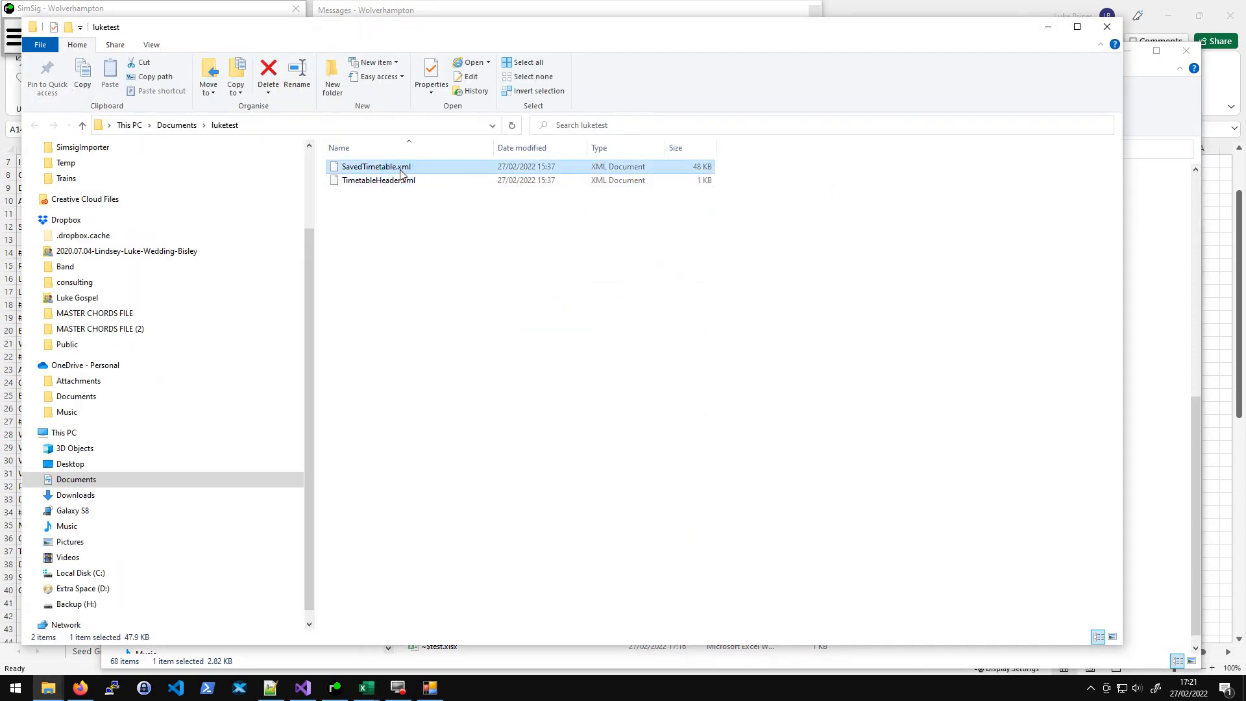
pyautogui.rightClick(400, 171)
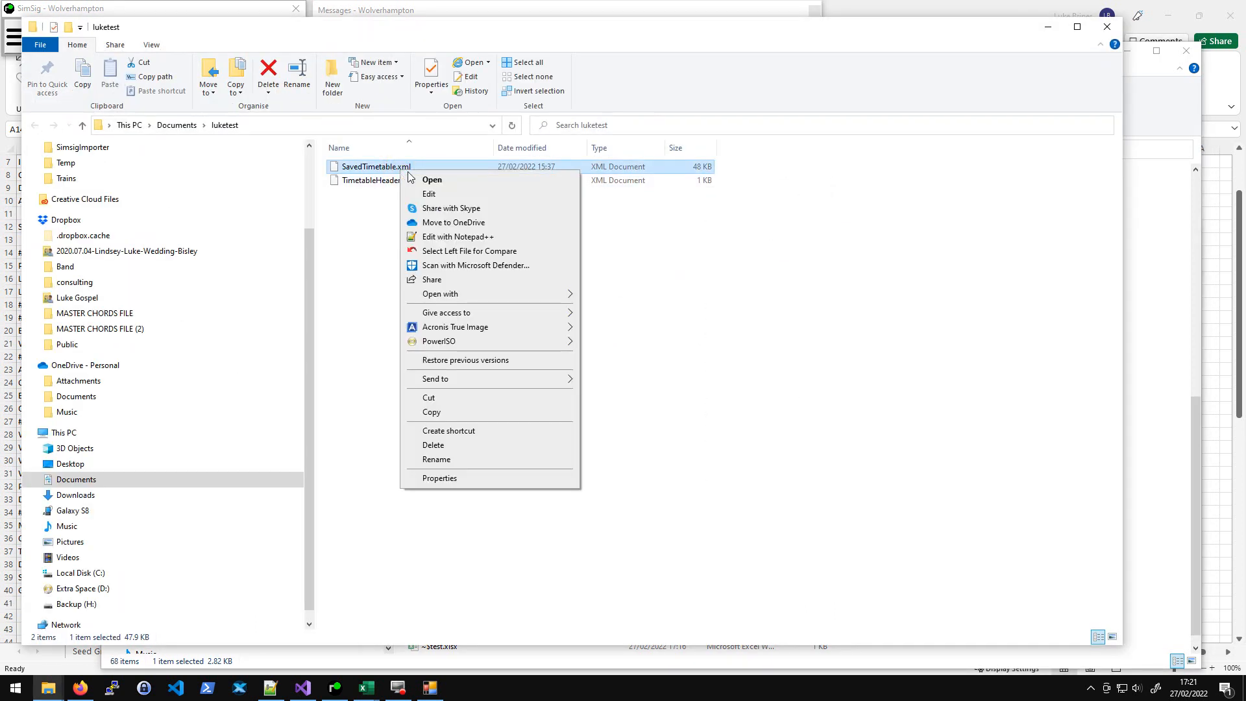
pyautogui.click(467, 237)
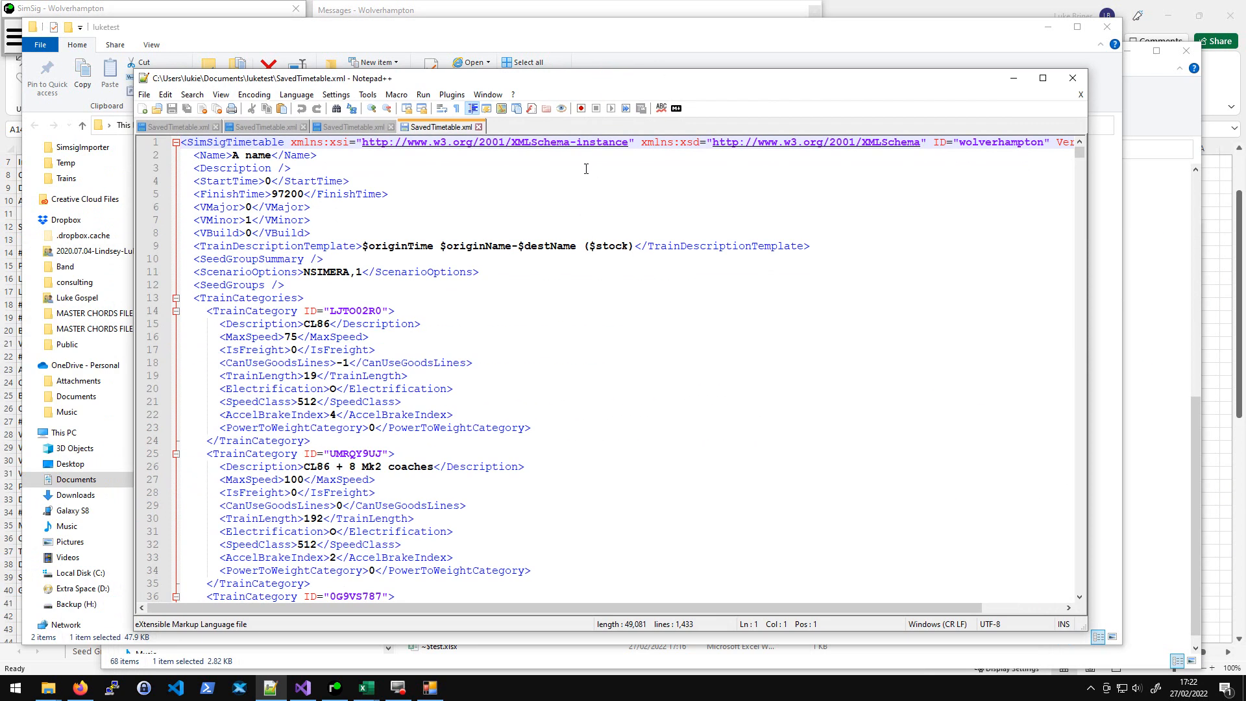
pyautogui.doubleClick(661, 80)
# - Step through the EntryPoint entries of each timetable in SavedTimetable.xml
pyautogui.click(73, 290)
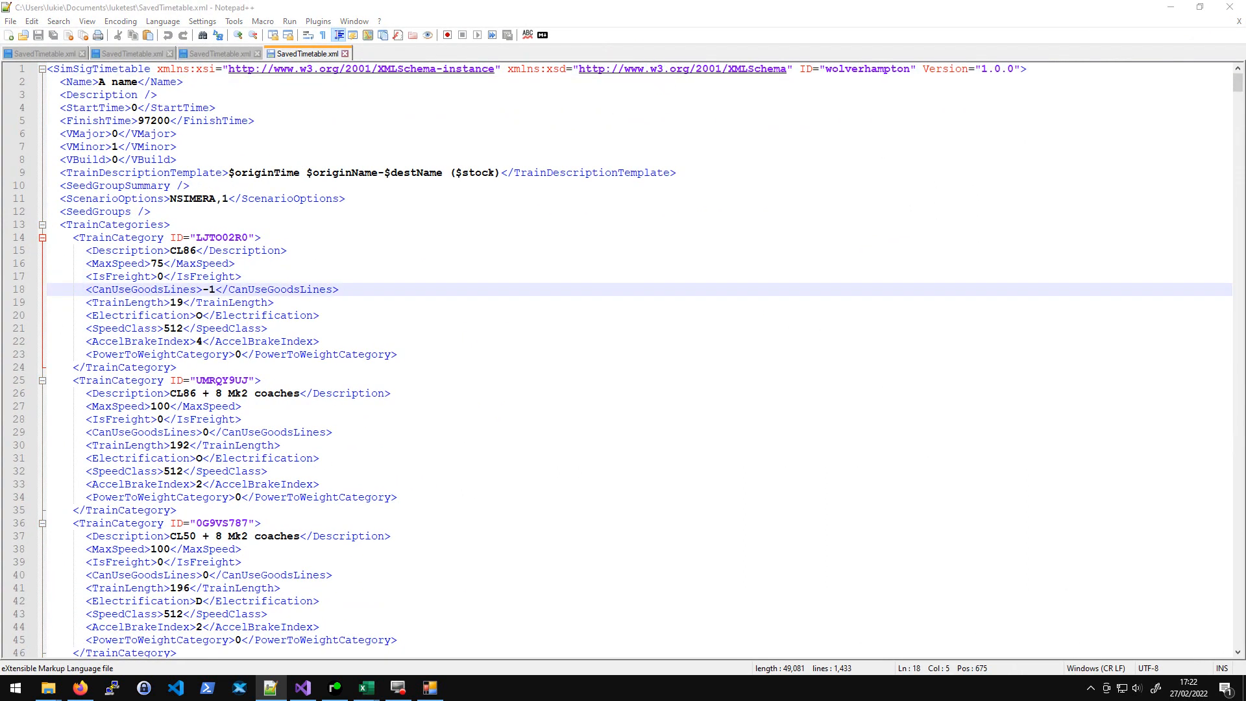
pyautogui.press('Return')
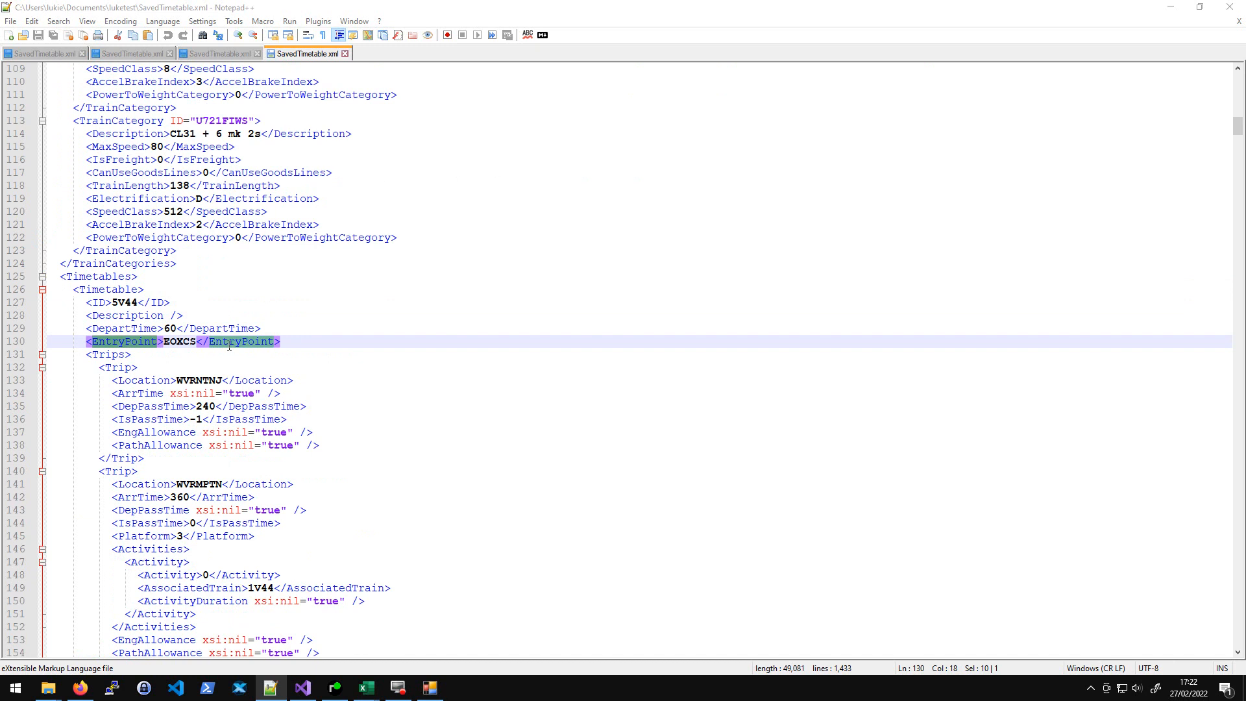
pyautogui.doubleClick(179, 342)
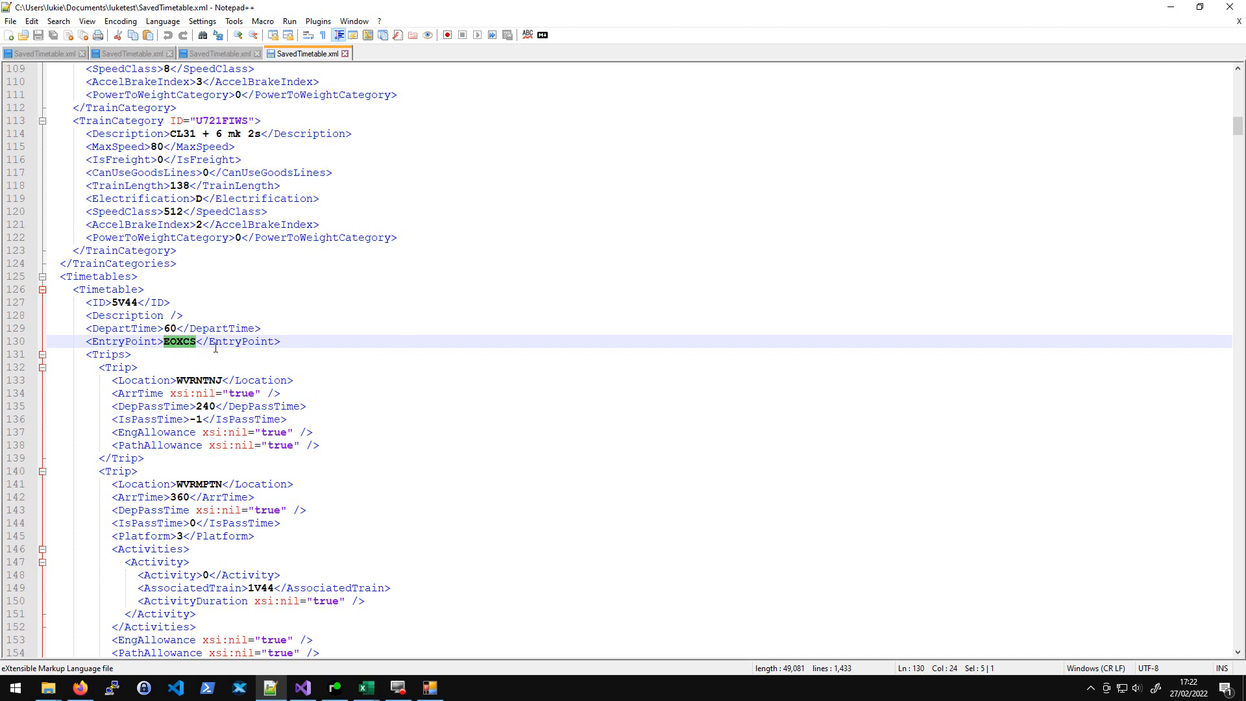
pyautogui.click(390, 354)
pyautogui.press('F3')
pyautogui.press('F3')
pyautogui.press('F3')
pyautogui.press('F3')
pyautogui.press('F3')
pyautogui.press('F3')
pyautogui.press('F3')
pyautogui.press('F3')
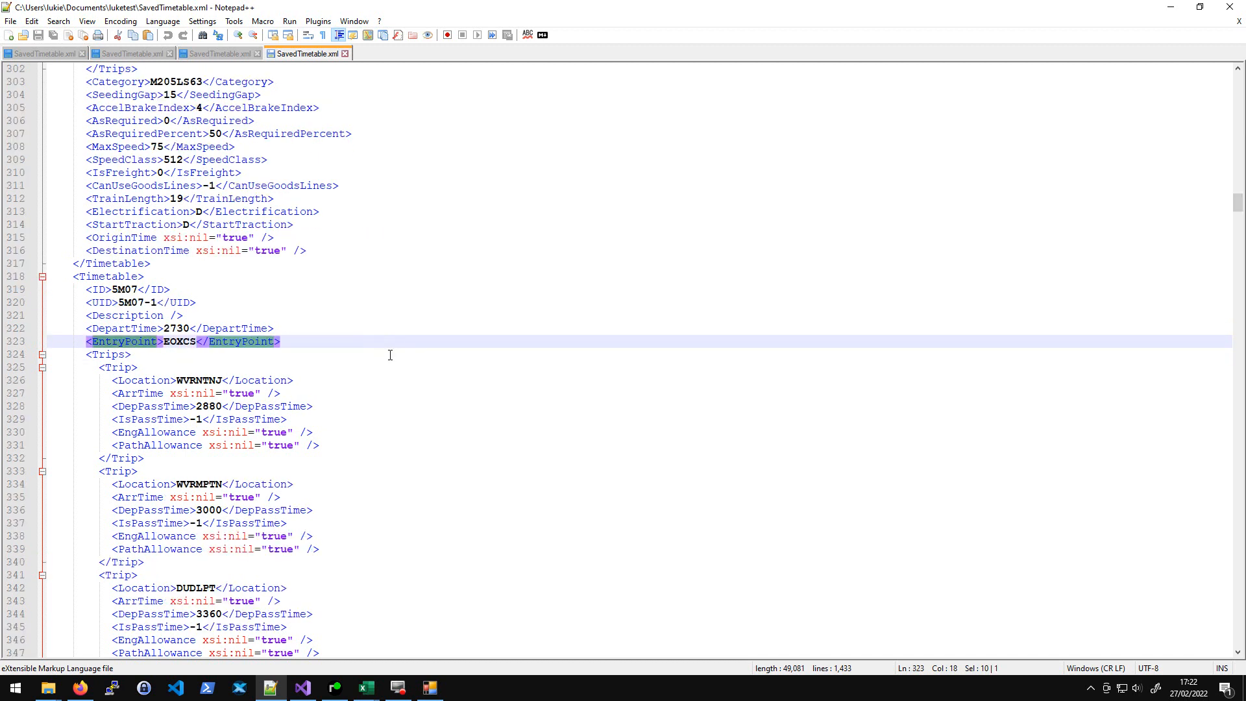
pyautogui.press('F3')
pyautogui.press('F3')
pyautogui.press('F3')
pyautogui.press('F3')
pyautogui.press('F3')
pyautogui.press('F3')
pyautogui.press('F3')
pyautogui.press('F3')
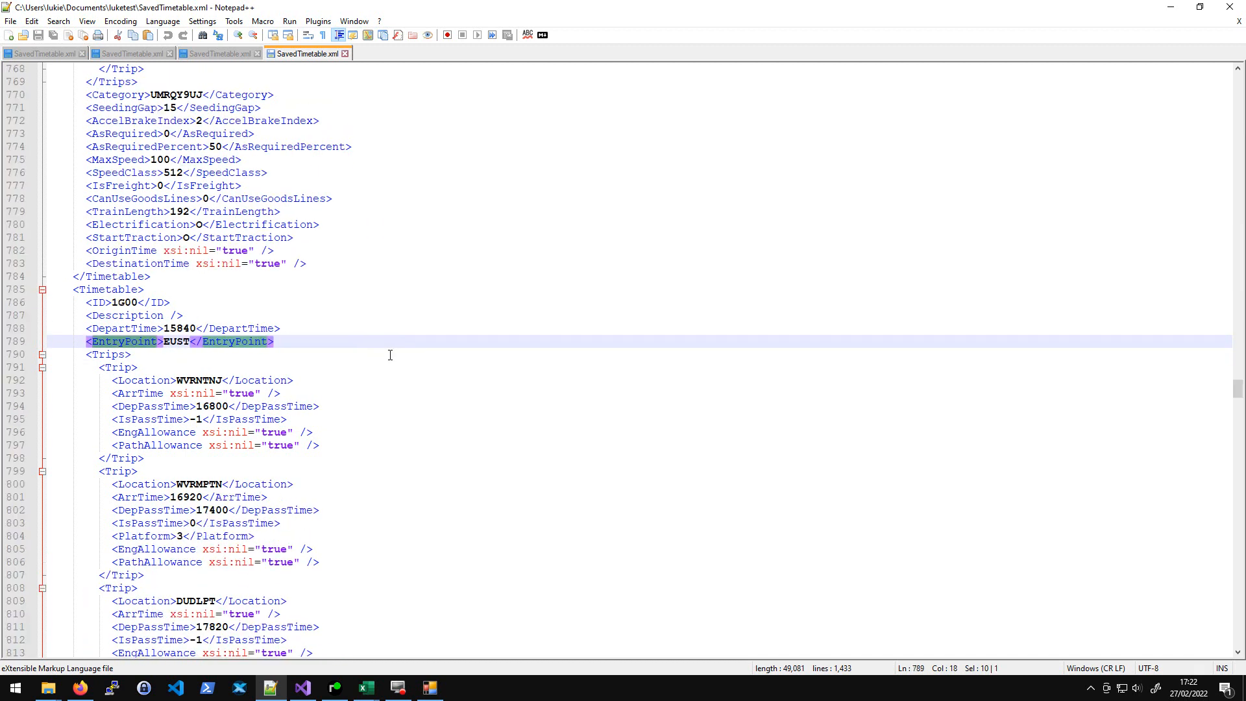
pyautogui.press('F3')
pyautogui.press('F3')
pyautogui.press('F3')
pyautogui.press('F3')
pyautogui.press('F3')
pyautogui.press('F3')
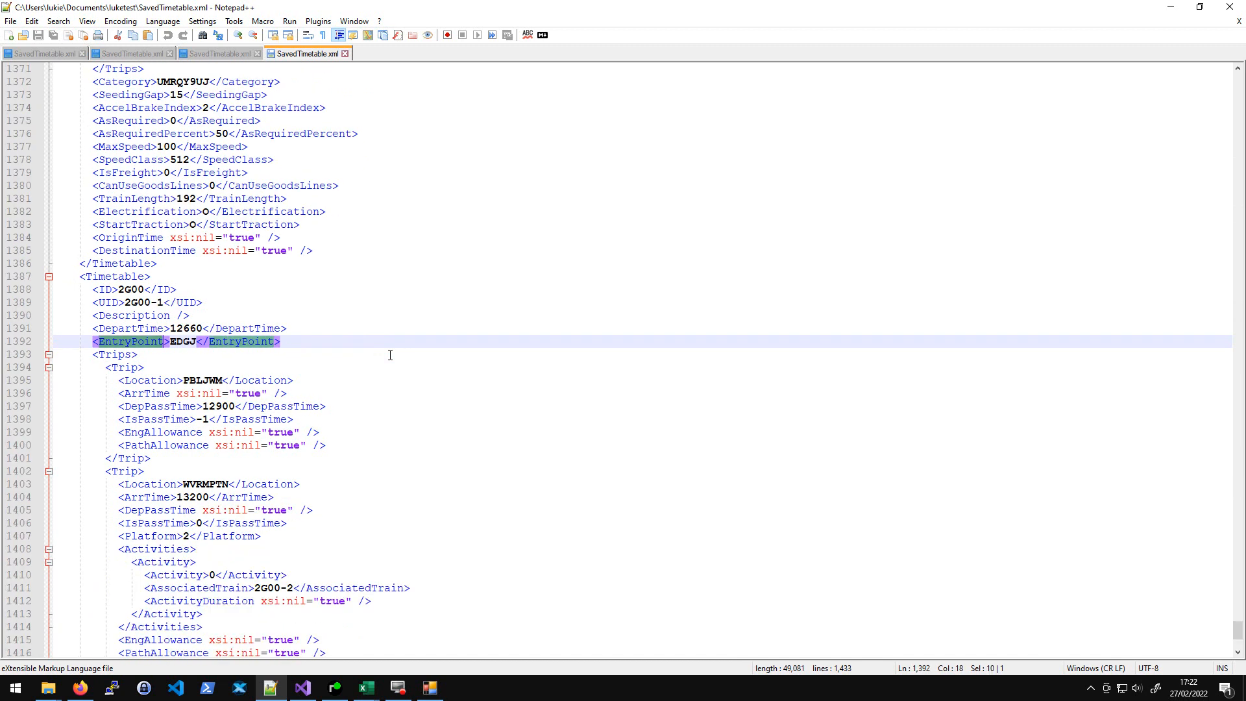
pyautogui.scroll(5, 388, 355)
pyautogui.scroll(-5, 177, 448)
pyautogui.click(199, 344)
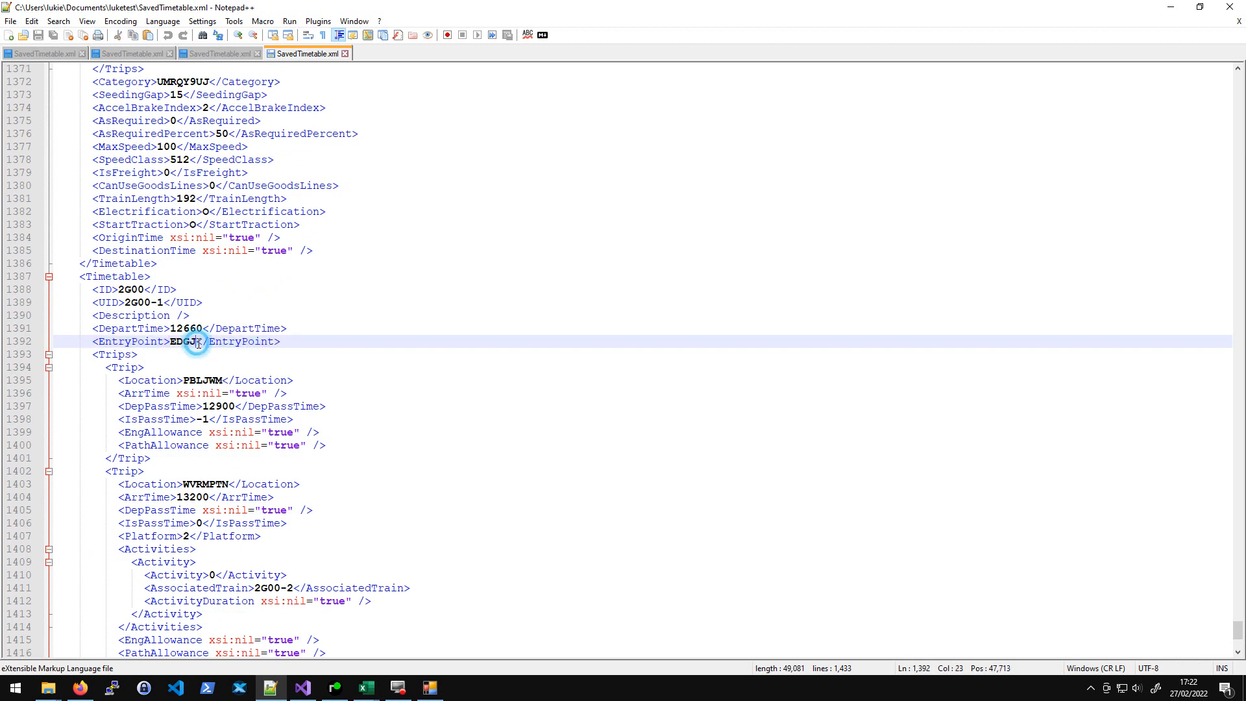
# - Inspect the eastern part of the SimSig Wolverhampton view around Portobello Jn
pyautogui.click(335, 687)
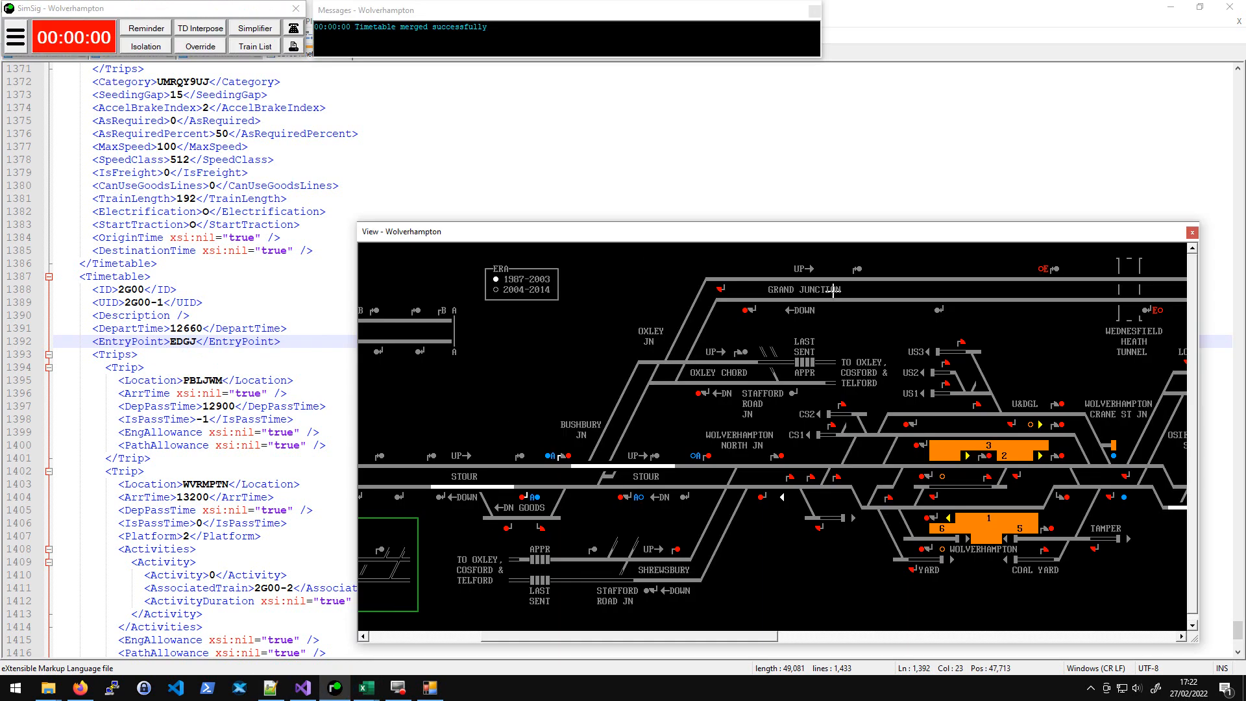
pyautogui.hscroll(5, 969, 320)
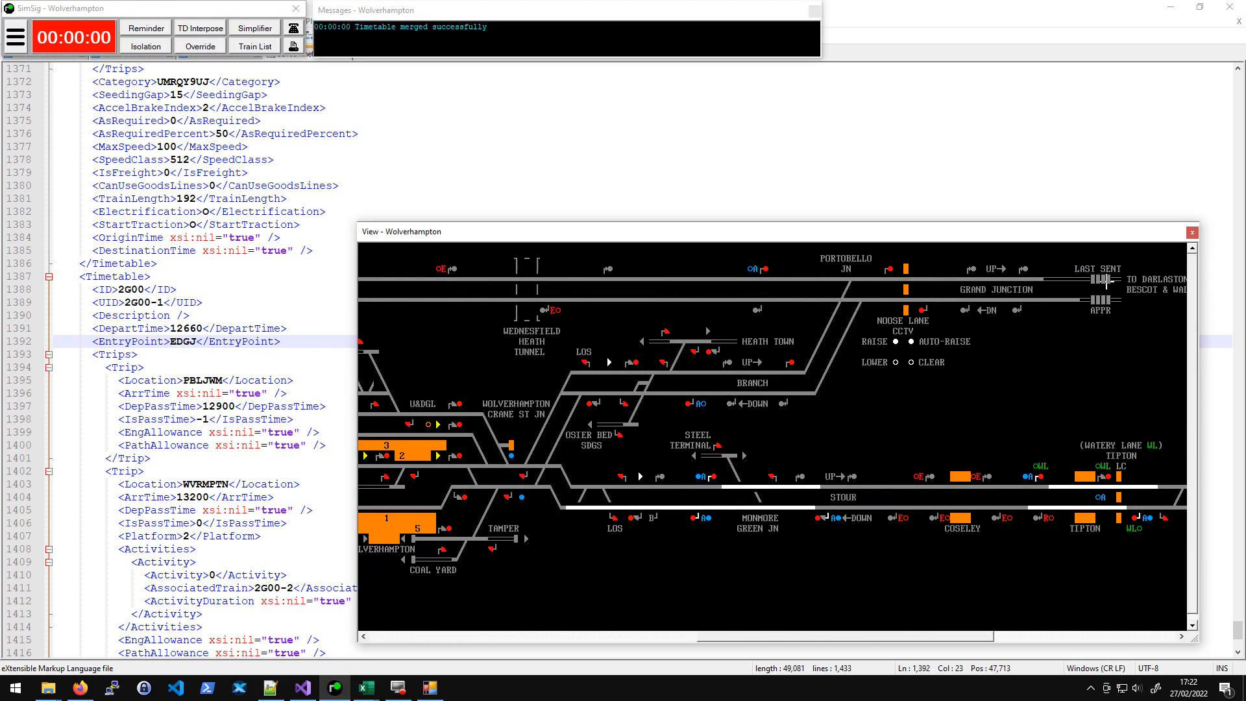
pyautogui.click(280, 211)
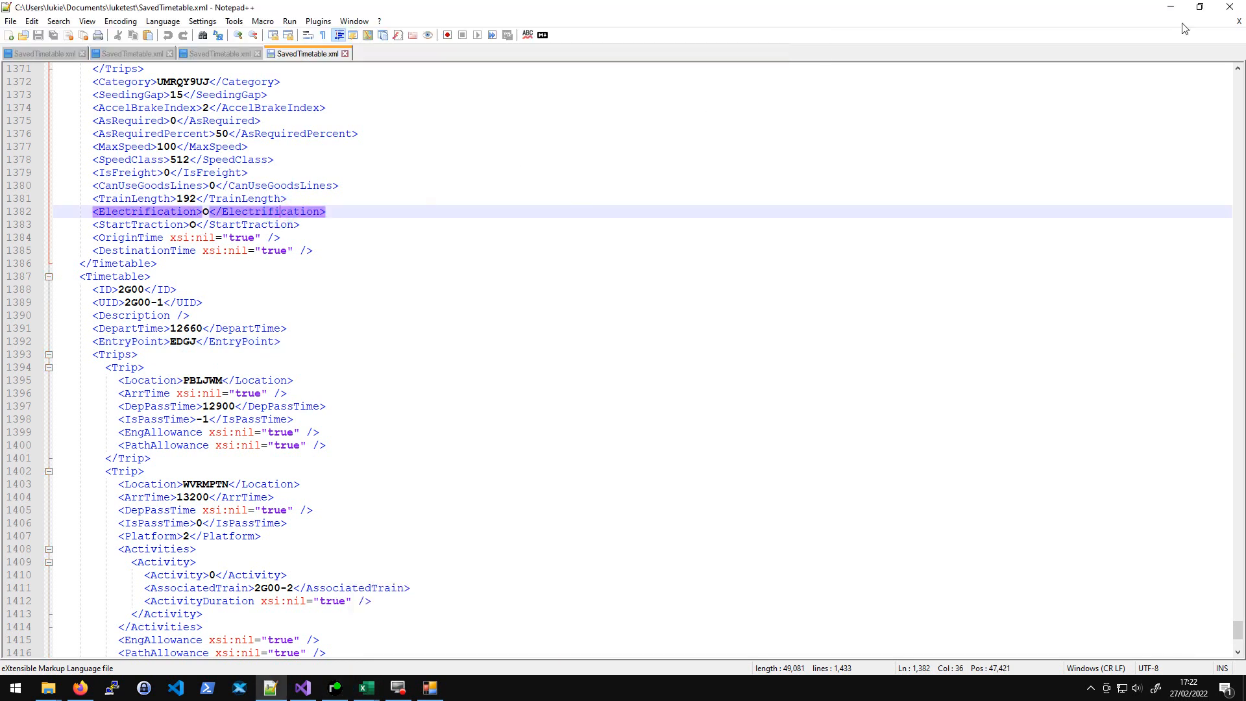
pyautogui.click(1171, 7)
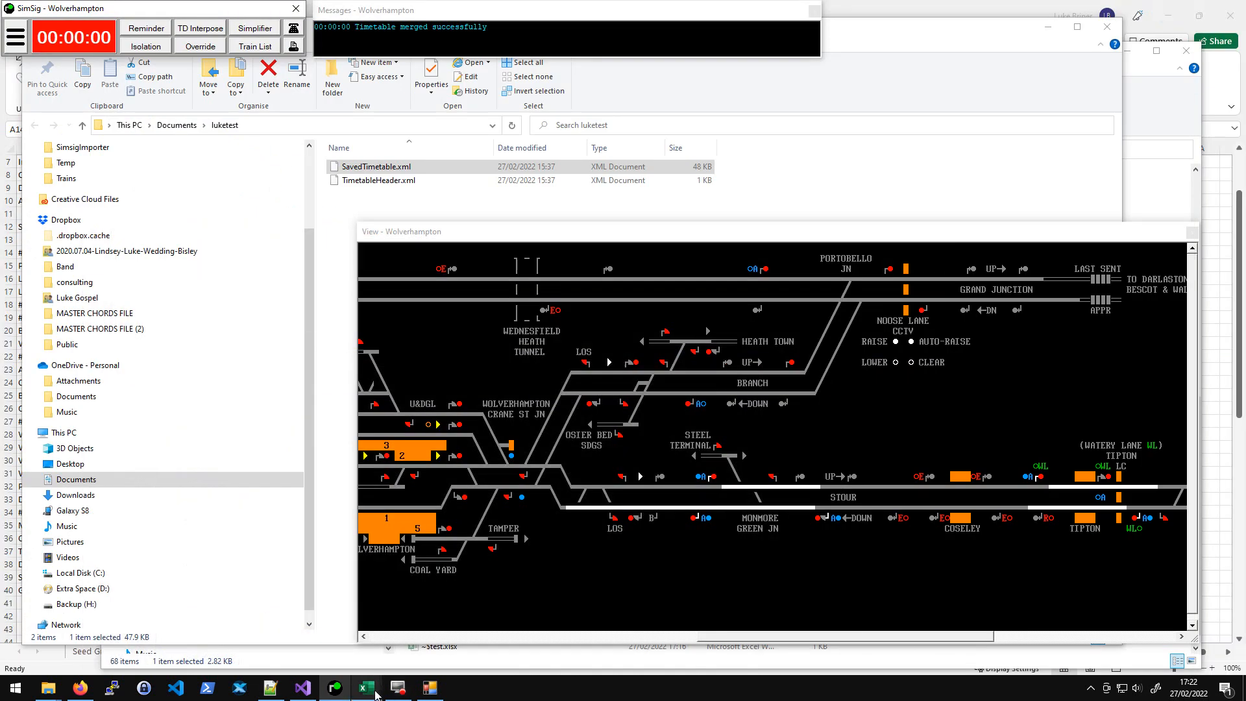
# - Switch to test.xlsx and inspect the location codes on the Timetable Up sheet
pyautogui.moveTo(375, 684)
pyautogui.click(301, 652)
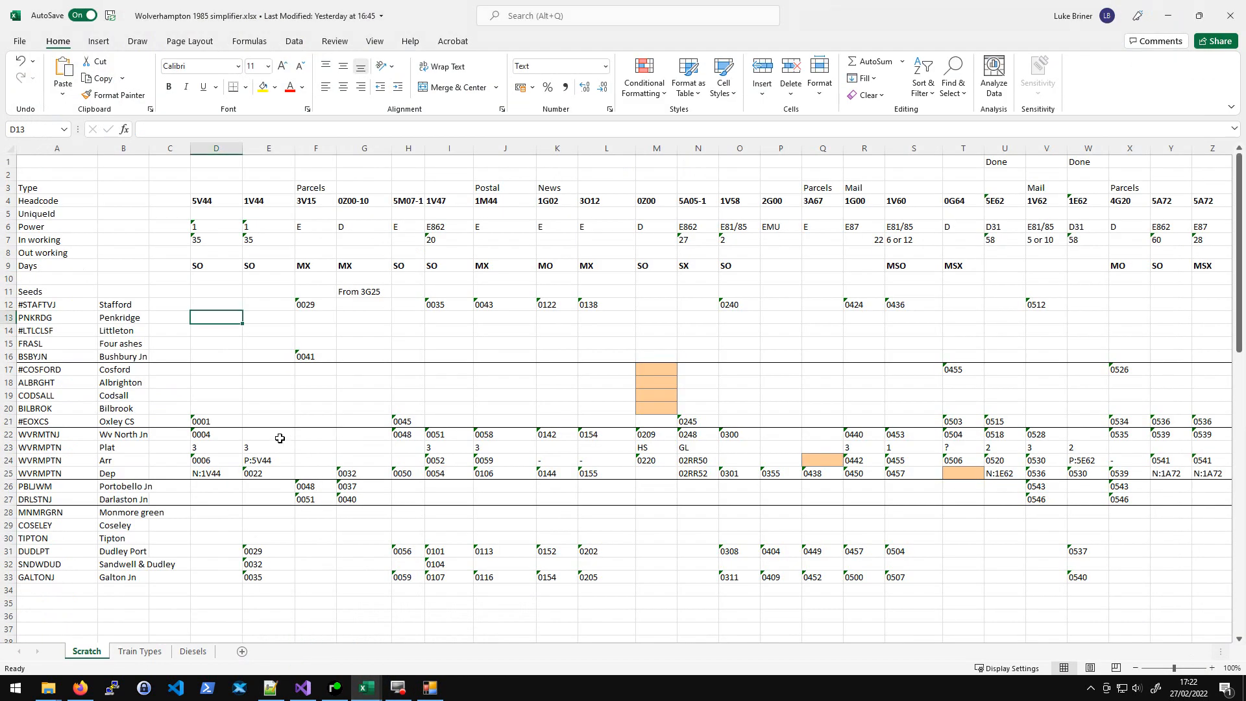
pyautogui.moveTo(372, 683)
pyautogui.click(436, 634)
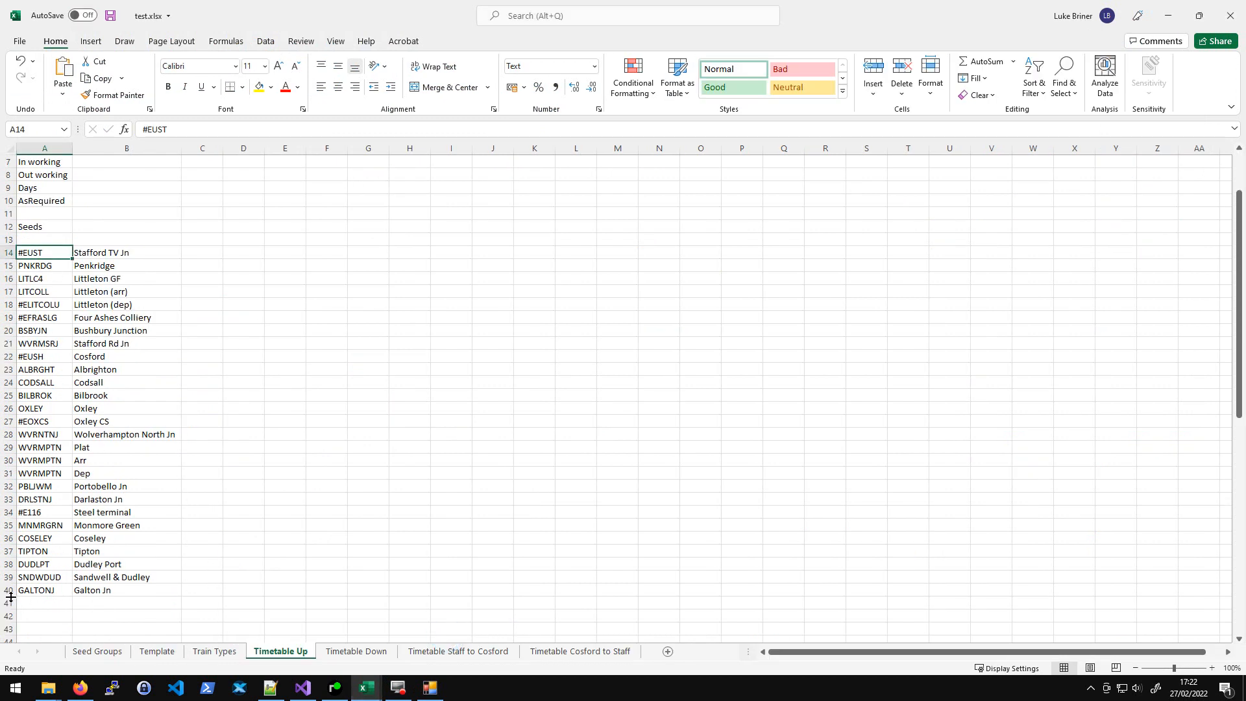
pyautogui.click(44, 587)
pyautogui.press('Up')
pyautogui.press('Up')
pyautogui.press('Up')
pyautogui.press('Up')
pyautogui.press('Up')
pyautogui.press('Up')
pyautogui.press('Up')
pyautogui.press('Up')
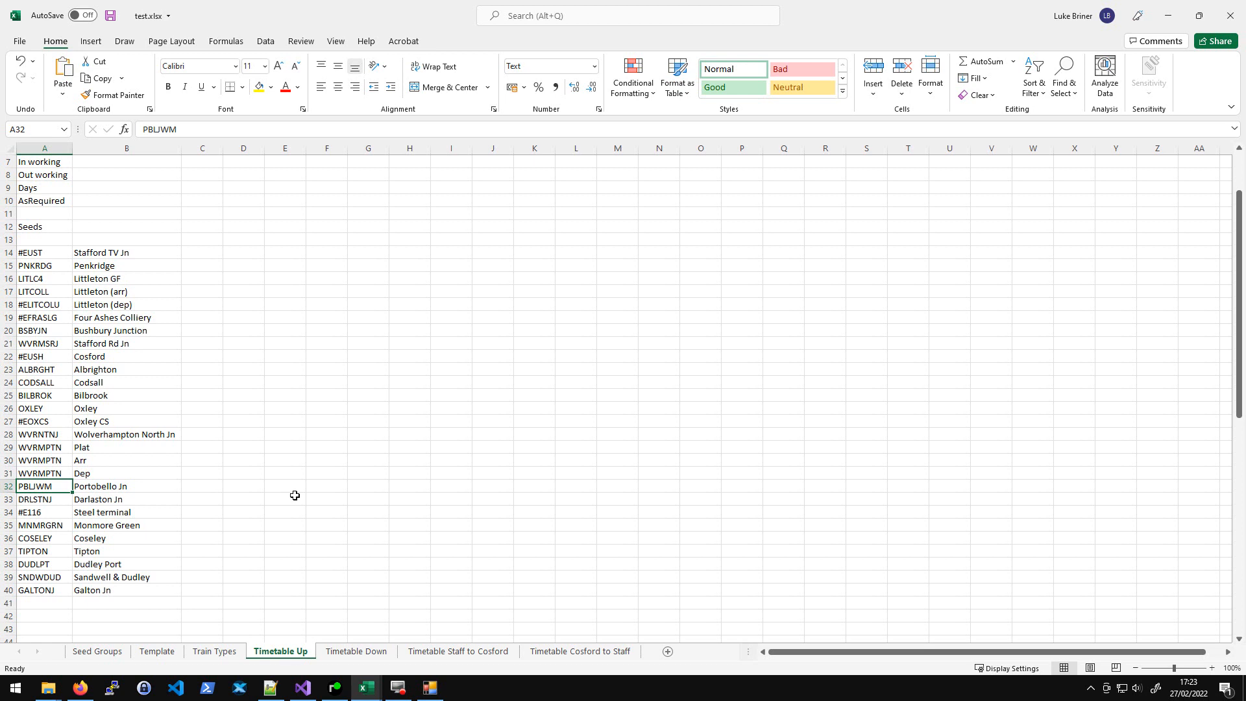
pyautogui.click(220, 396)
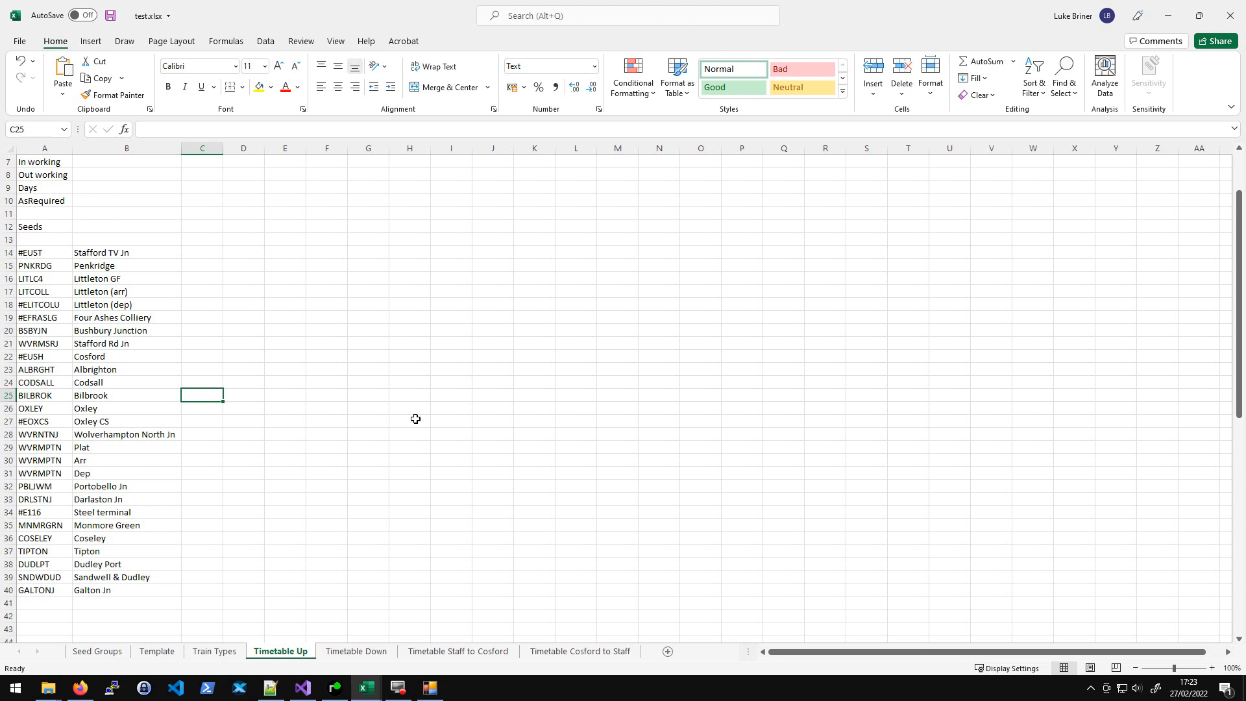
pyautogui.press('Left')
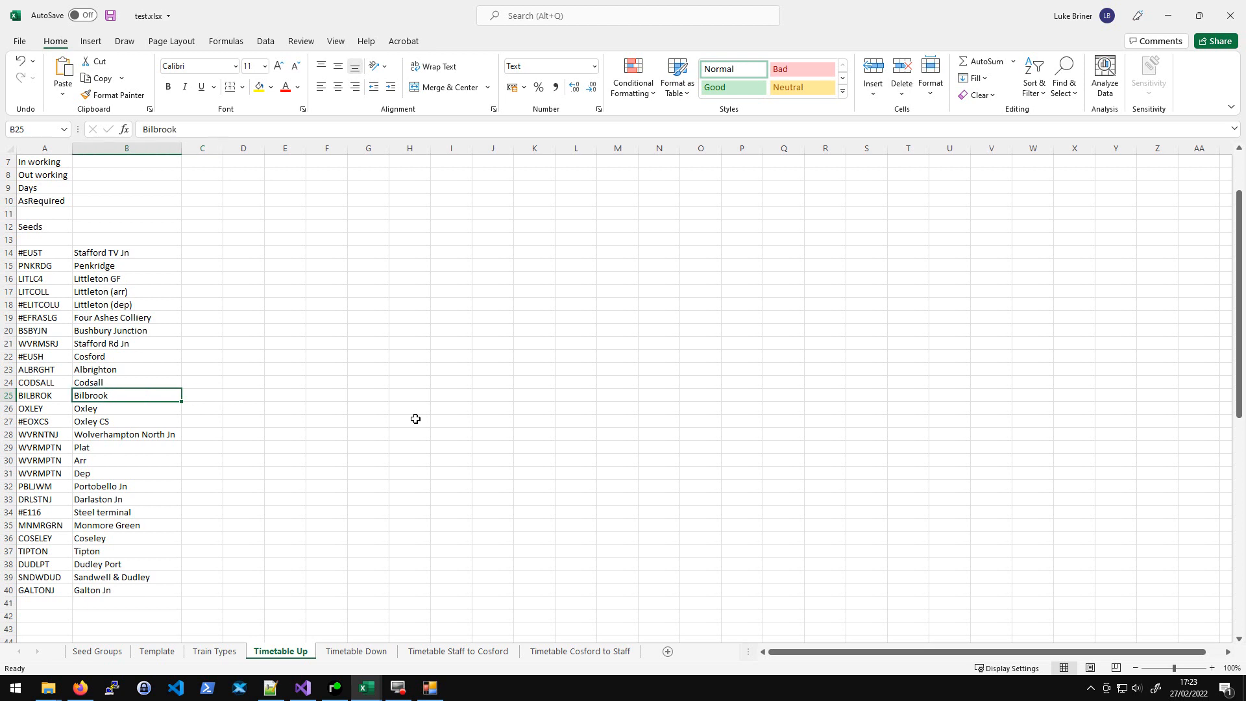
pyautogui.press('Left')
pyautogui.press('Right')
pyautogui.press('Right')
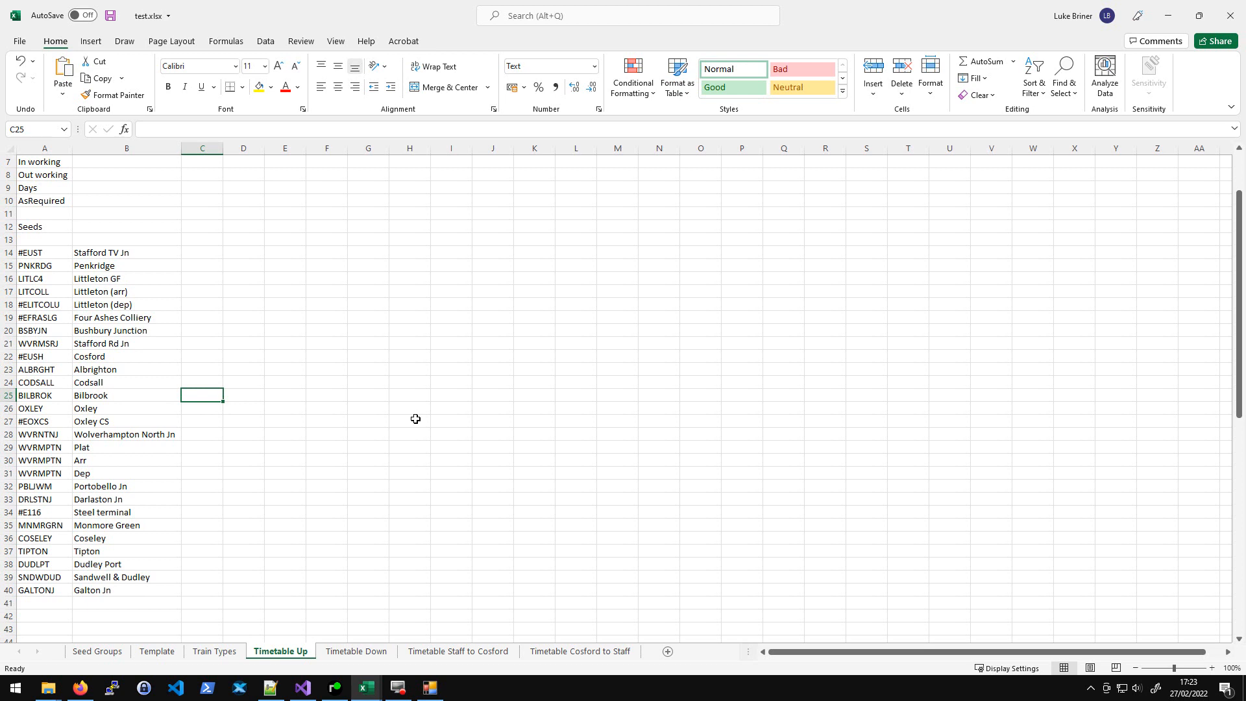
pyautogui.press('Left')
pyautogui.press('Left')
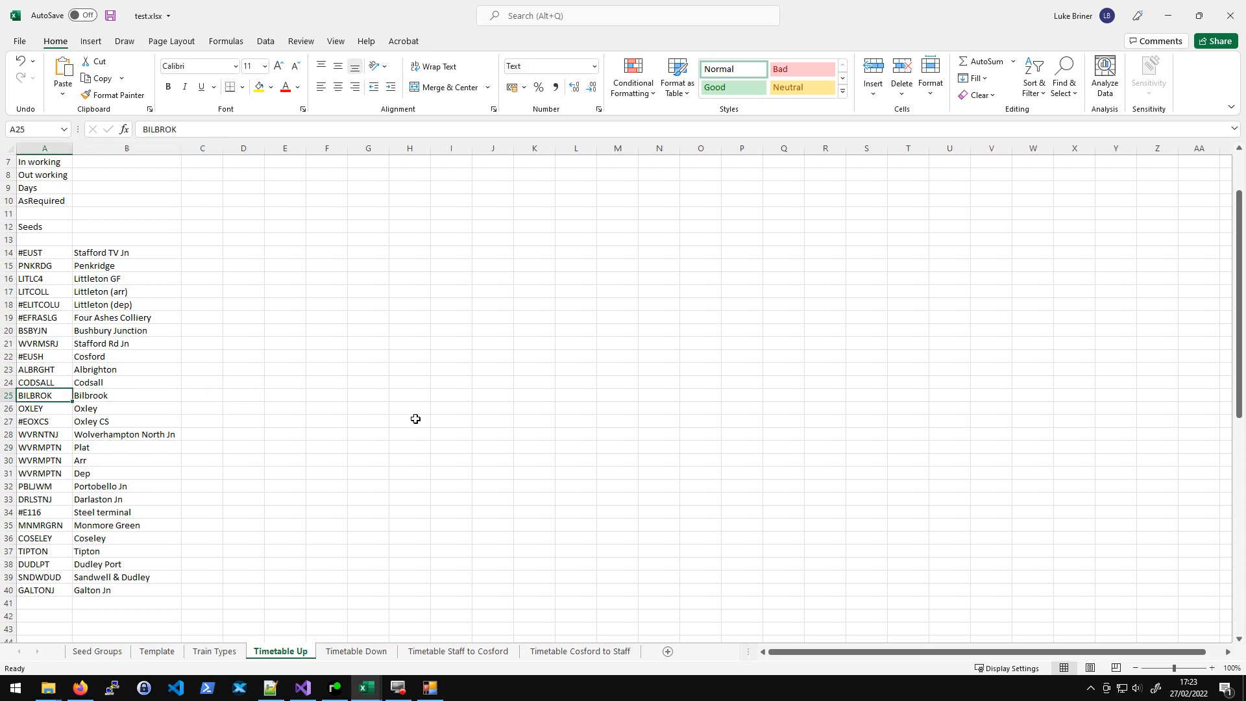
# - Paste the clipboard contents into cell A25 and undo the paste
pyautogui.write('[any] MON | SAT')
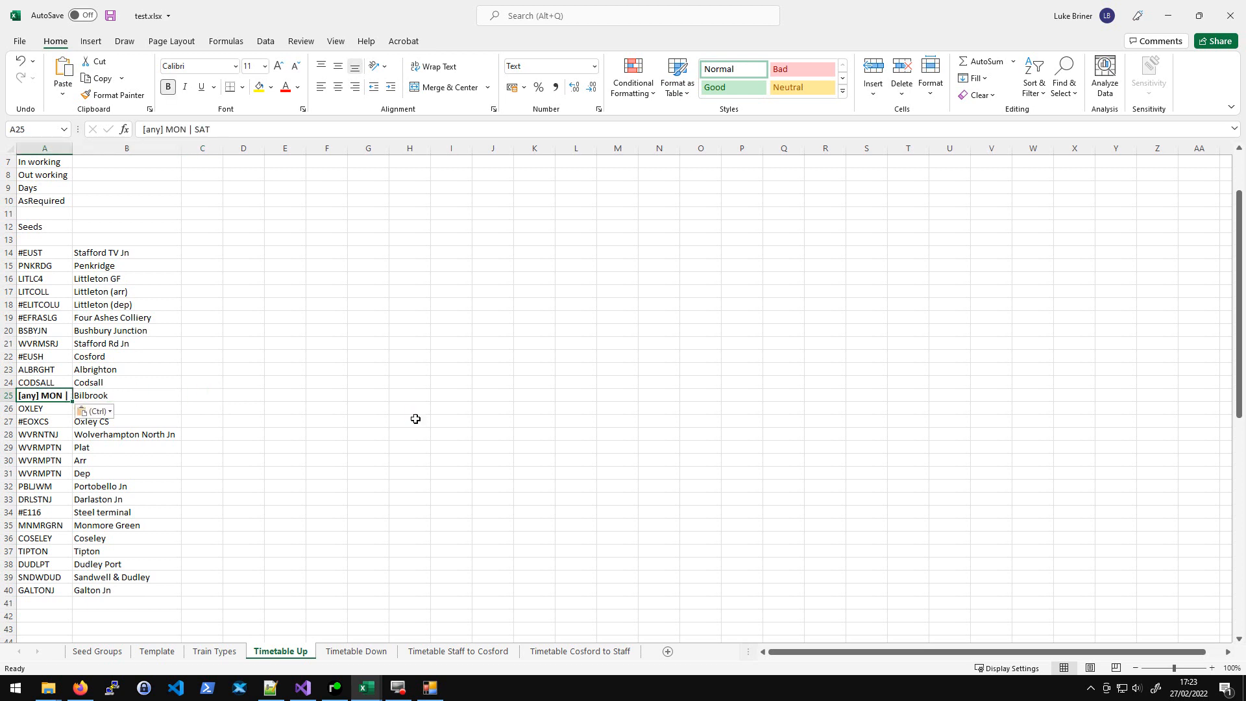
pyautogui.hotkey('ctrl', 'z')
# - Remove the bold formatting from BILBROK in cell A25
pyautogui.press('Down')
pyautogui.press('Up')
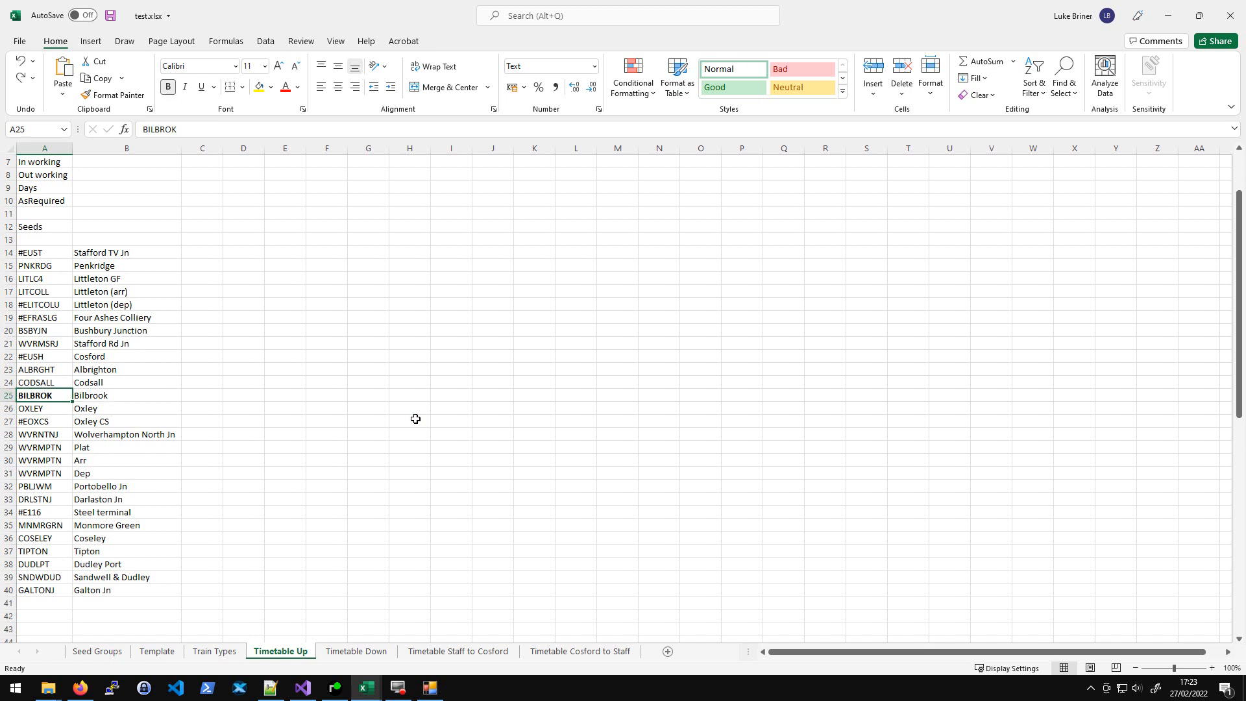
pyautogui.hotkey('ctrl', 'b')
pyautogui.press('Down')
pyautogui.press('Up')
pyautogui.press('Up')
pyautogui.press('Down')
pyautogui.press('Right')
pyautogui.press('Right')
pyautogui.press('Right')
pyautogui.press('Right')
pyautogui.press('Left')
pyautogui.press('Left')
pyautogui.press('Right')
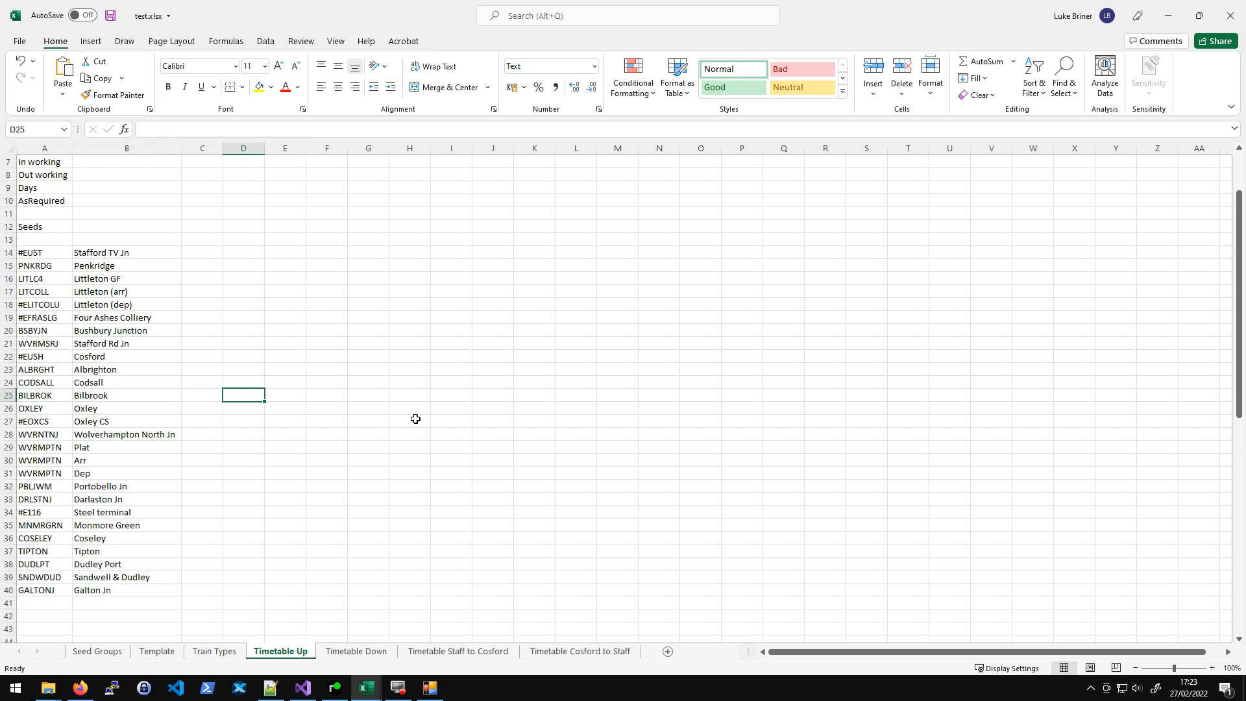
pyautogui.press('Left')
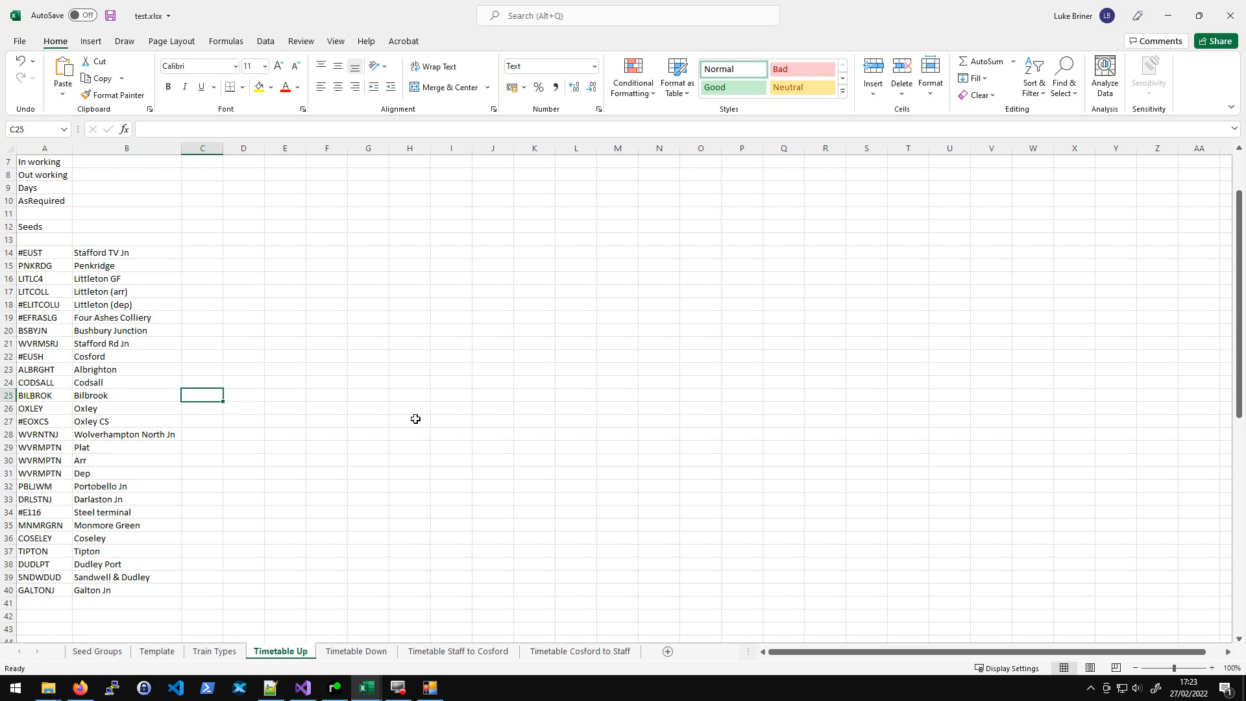
pyautogui.click(335, 687)
pyautogui.scroll(2, 495, 427)
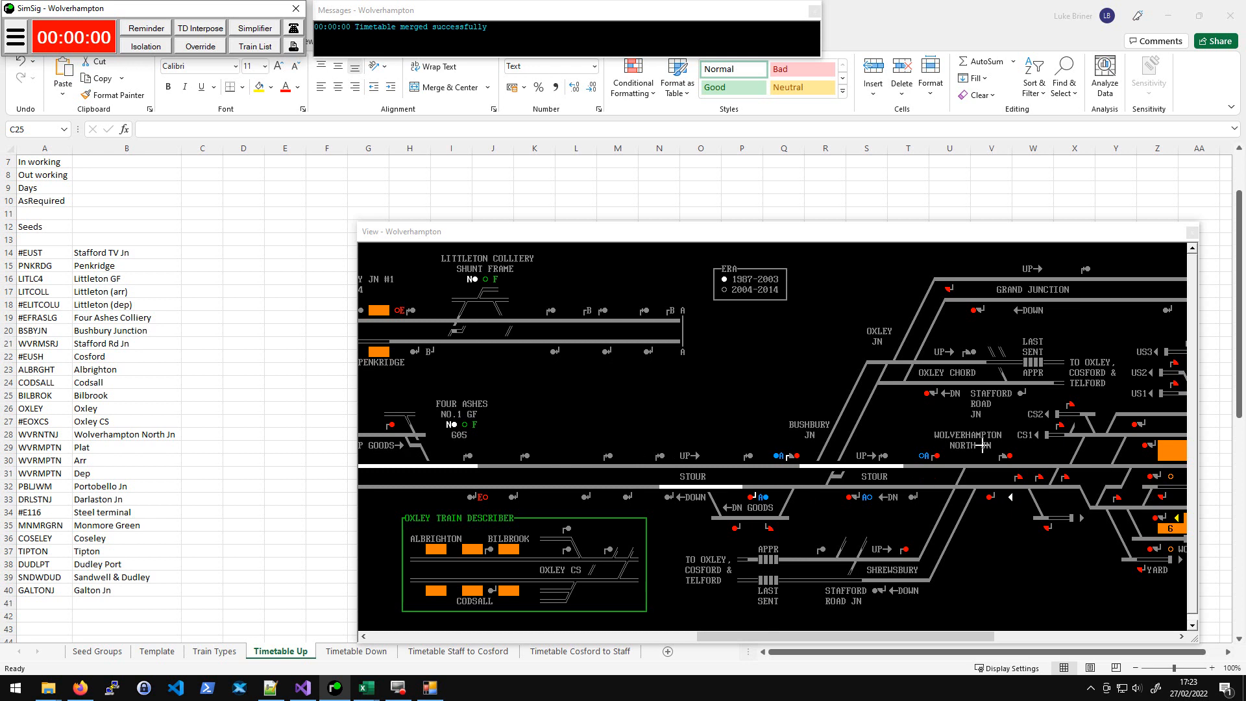
pyautogui.click(640, 184)
pyautogui.moveTo(189, 240); pyautogui.dragTo(632, 536)
pyautogui.click(880, 460)
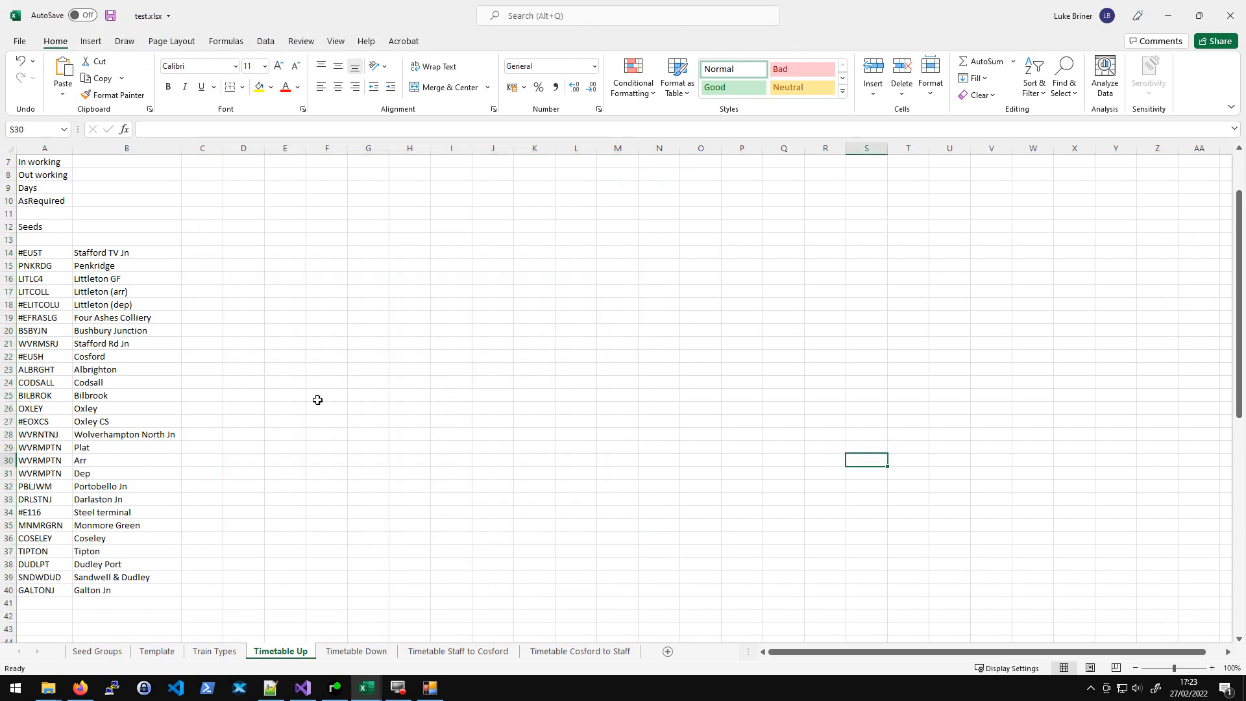
pyautogui.scroll(2, 318, 400)
pyautogui.click(202, 190)
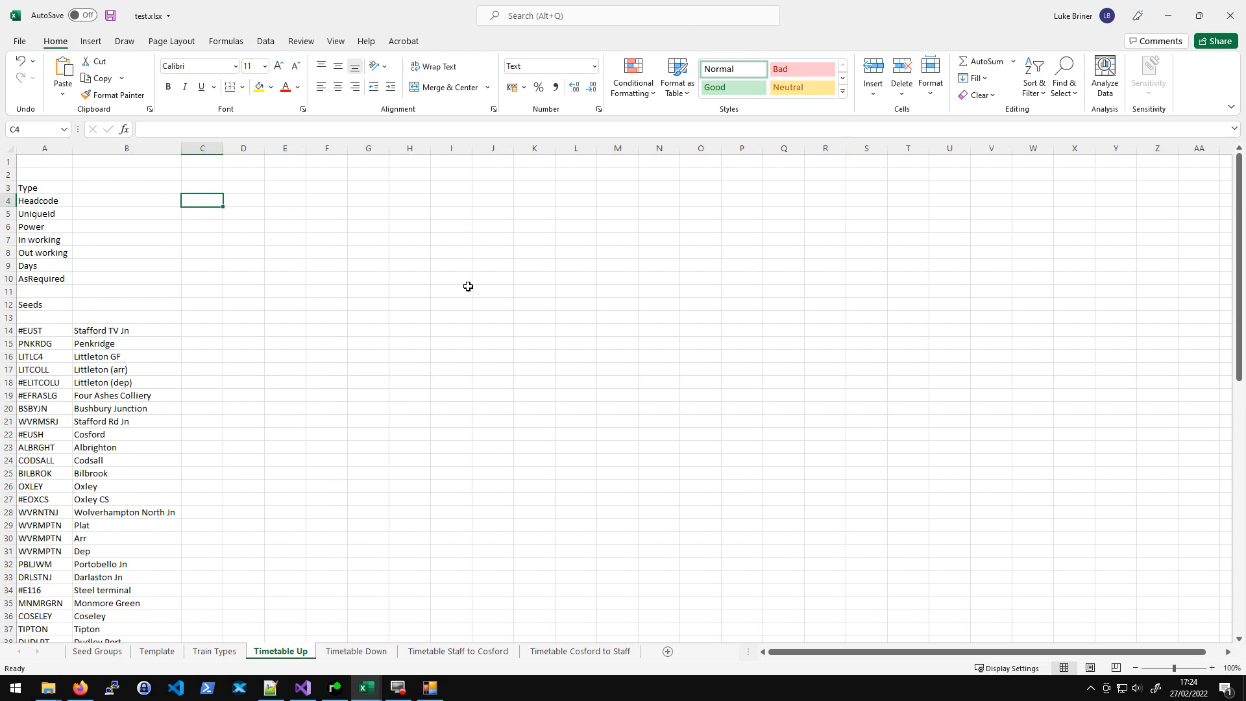
# - Make the Headcode, UniqueId, Power, Days, AsRequired and Seeds row labels bold on the Timetable Up sheet
pyautogui.click(31, 202)
pyautogui.keyDown('ctrl'); pyautogui.click(29, 214); pyautogui.keyUp('ctrl')
pyautogui.keyDown('ctrl'); pyautogui.click(30, 227); pyautogui.keyUp('ctrl')
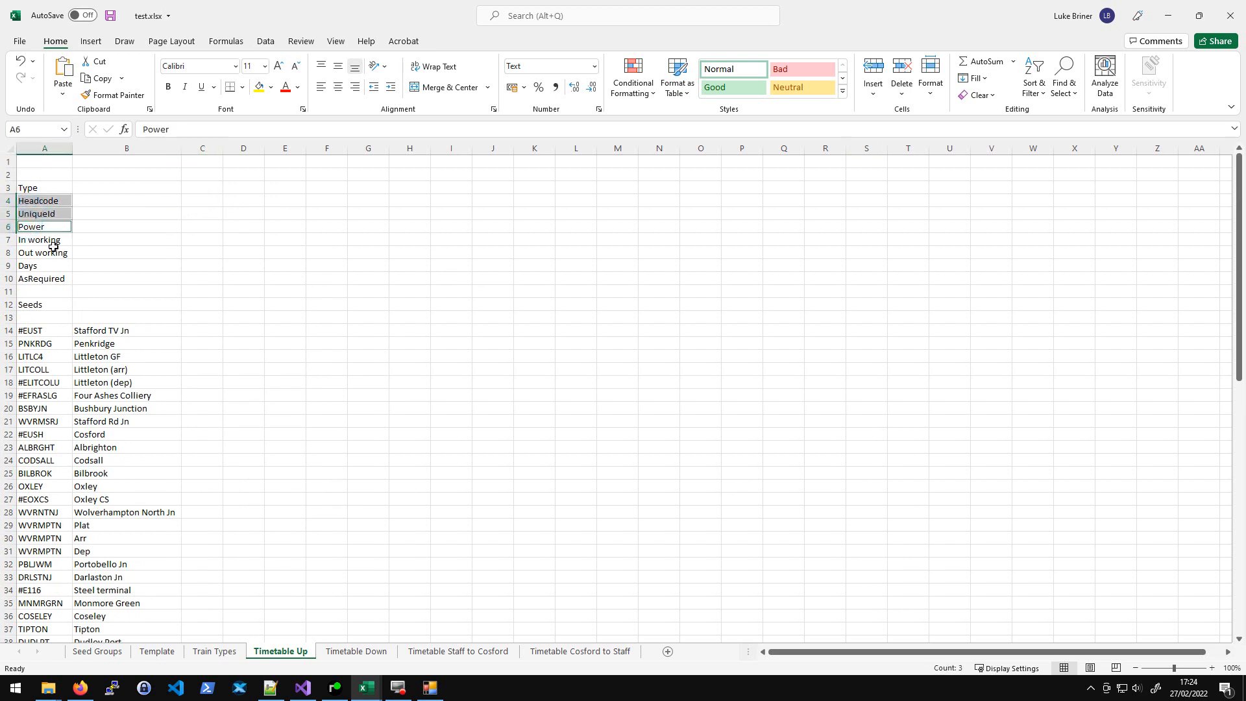
pyautogui.keyDown('ctrl'); pyautogui.click(34, 266); pyautogui.keyUp('ctrl')
pyautogui.keyDown('ctrl'); pyautogui.click(41, 279); pyautogui.keyUp('ctrl')
pyautogui.keyDown('ctrl'); pyautogui.click(32, 305); pyautogui.keyUp('ctrl')
pyautogui.hotkey('ctrl', 'b')
pyautogui.click(316, 284)
pyautogui.click(95, 225)
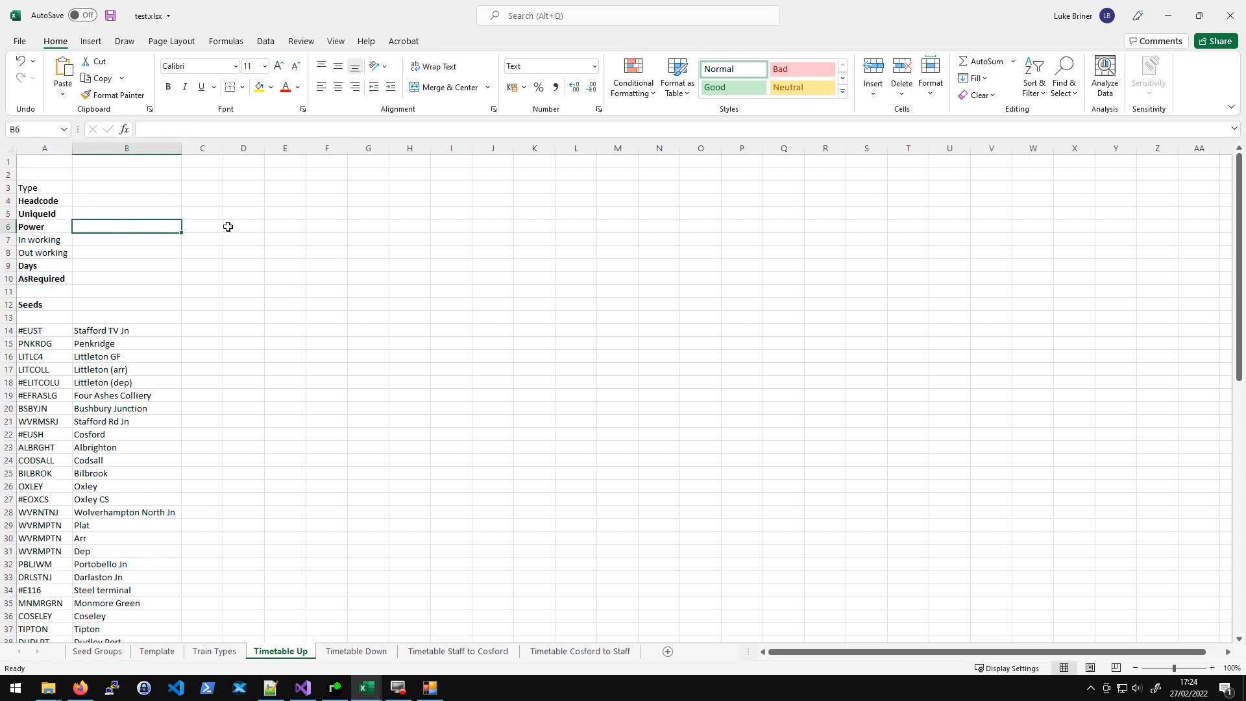
# - Enter headcode 1M41 and unique ID 1M41-1 for the first train in column C
pyautogui.press('Up')
pyautogui.press('Up')
pyautogui.press('Right')
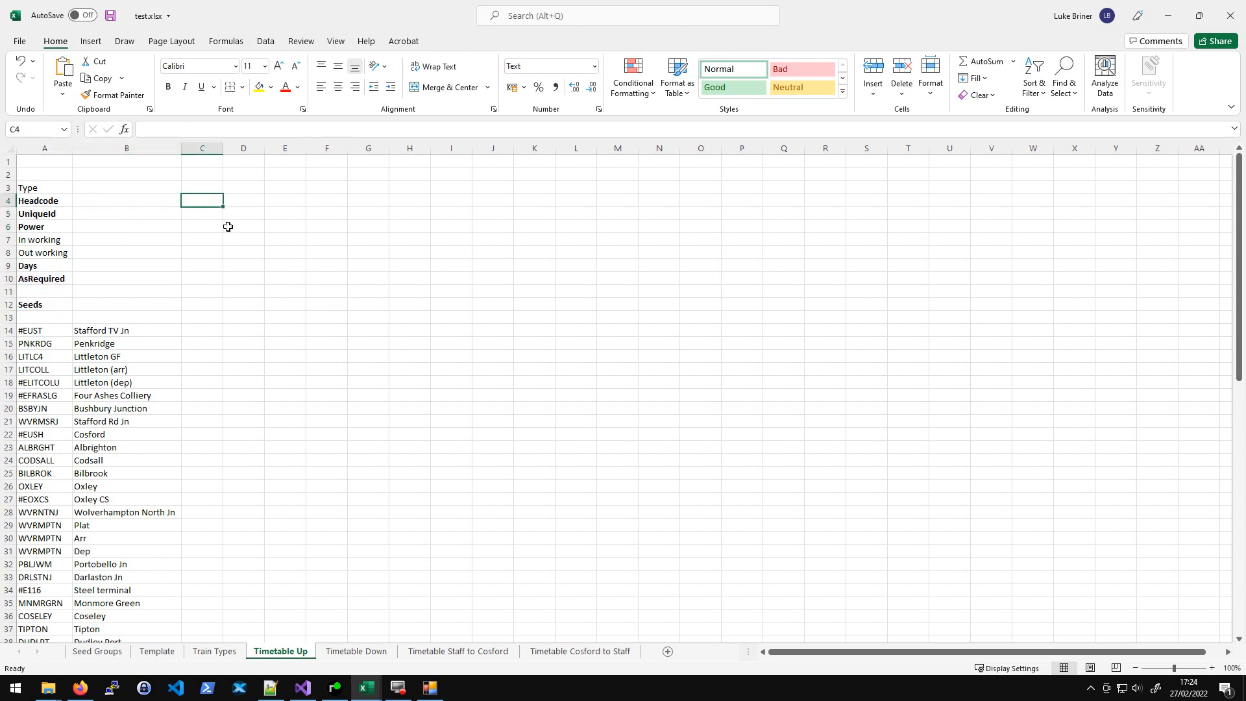
pyautogui.write('1M41')
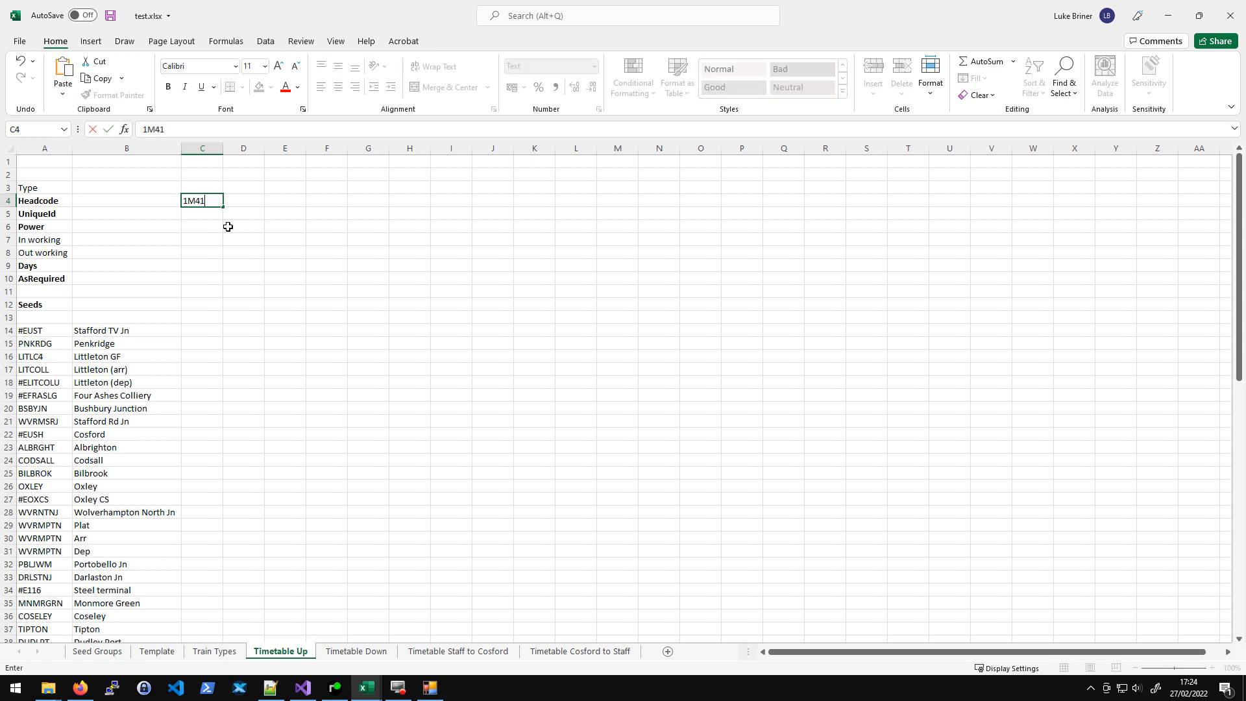
pyautogui.press('Return')
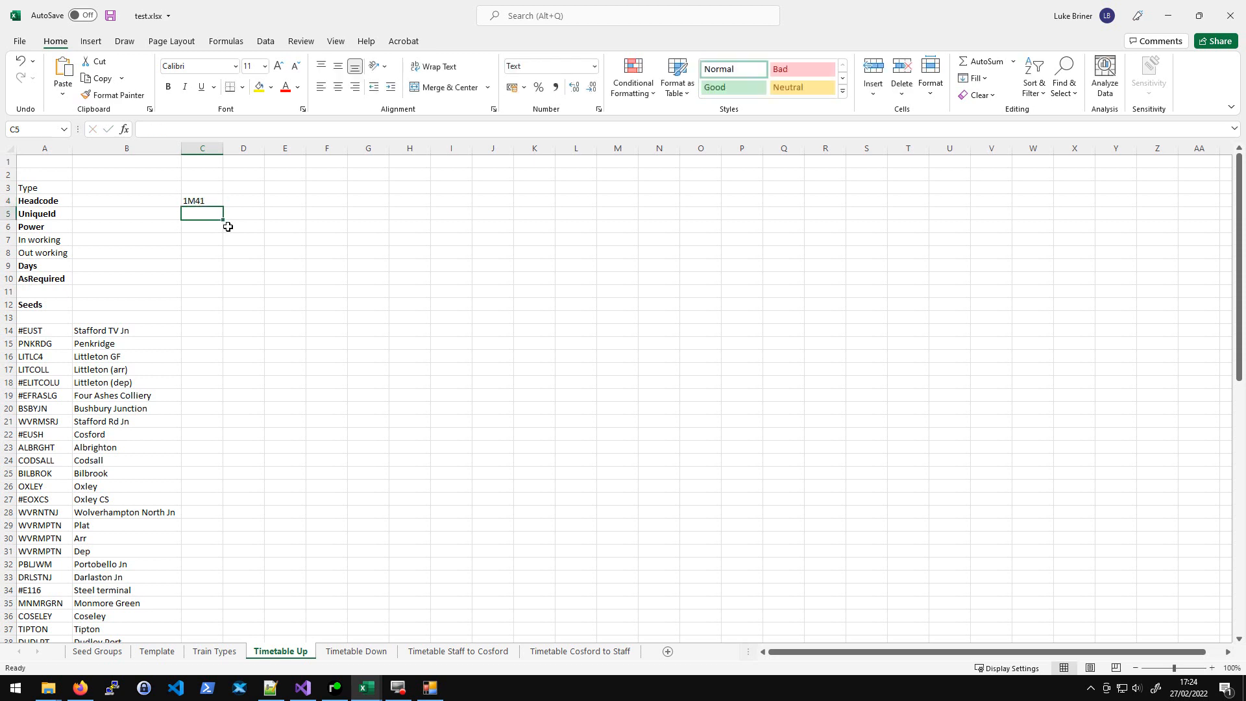
pyautogui.write('1M41-1')
pyautogui.press('Tab')
# - Enter headcode 1M41 and unique ID 1M41-2 for the second train in column D
pyautogui.press('Up')
pyautogui.write('1M41')
pyautogui.press('Return')
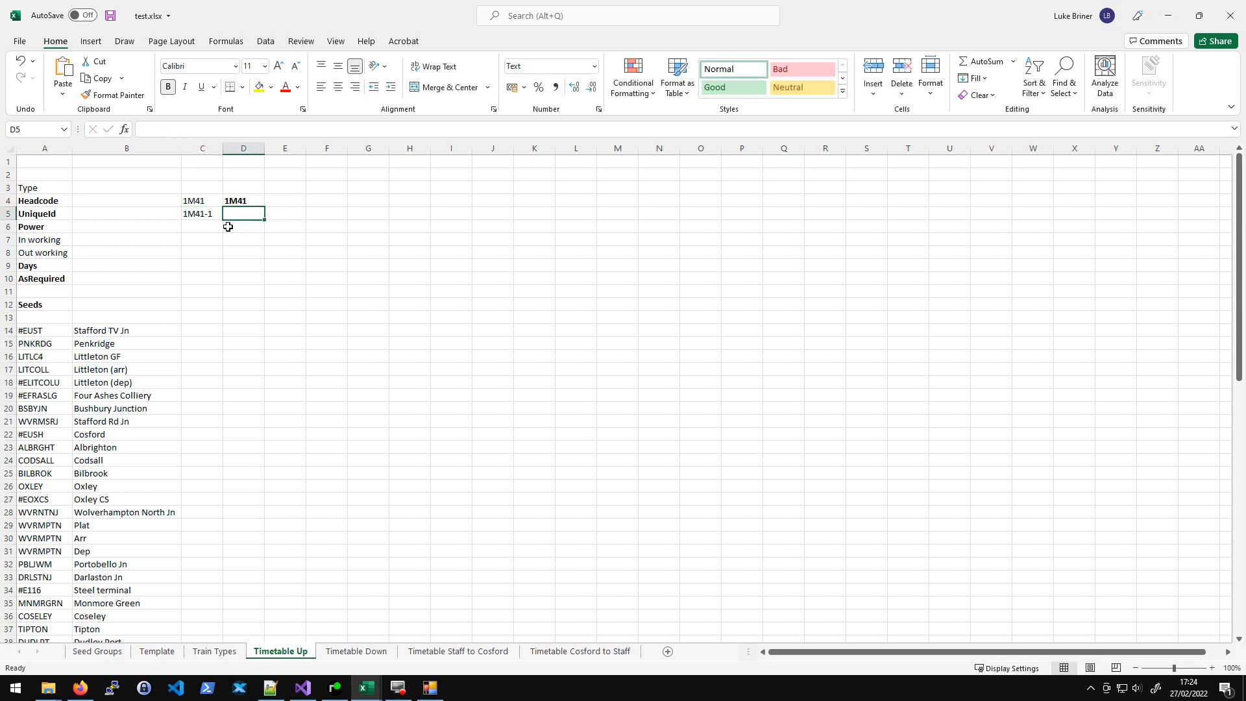
pyautogui.write('1M41')
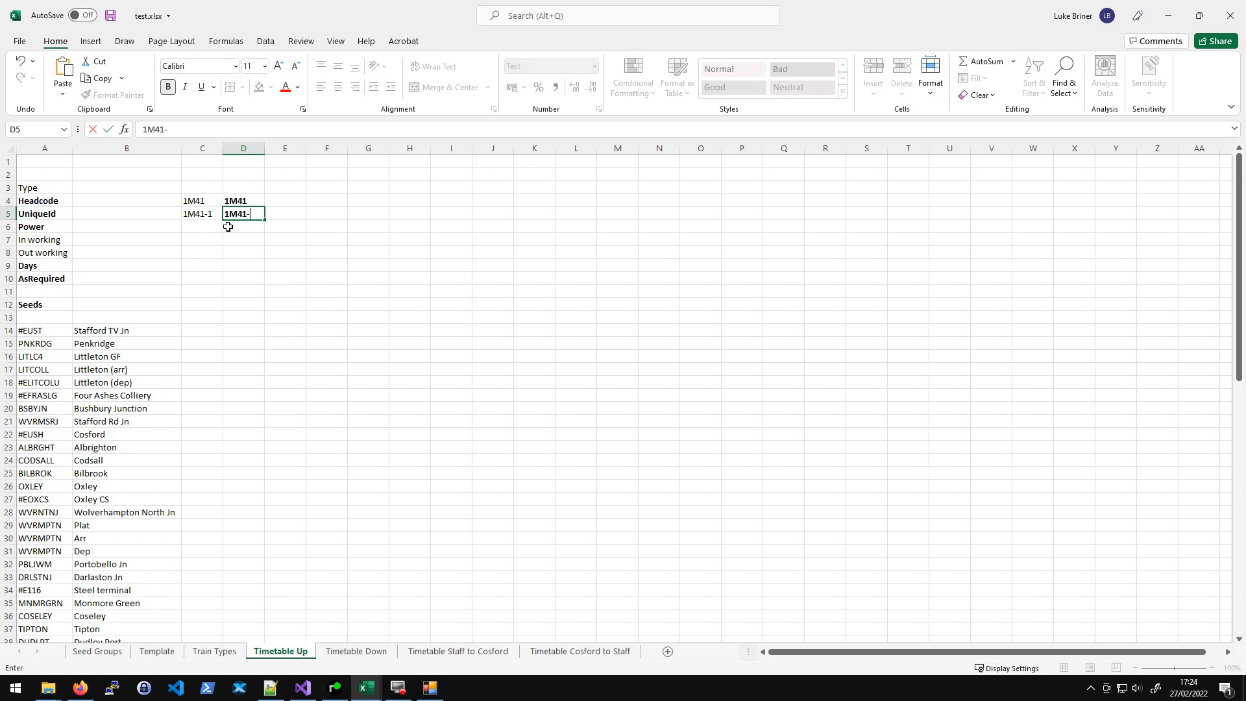
pyautogui.write('-2')
pyautogui.press('Return')
# - Enter 1 as the power for the first train in cell C6
pyautogui.press('Up')
pyautogui.press('Left')
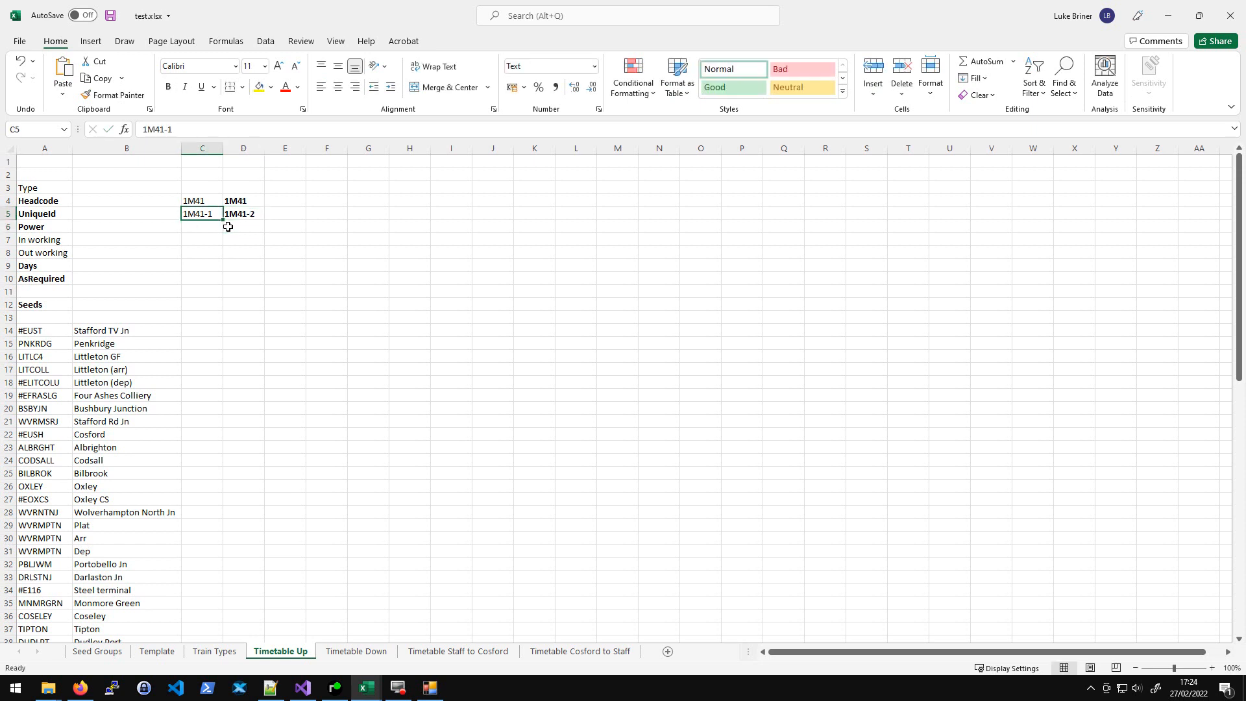
pyautogui.press('Right')
pyautogui.press('Down')
pyautogui.press('Left')
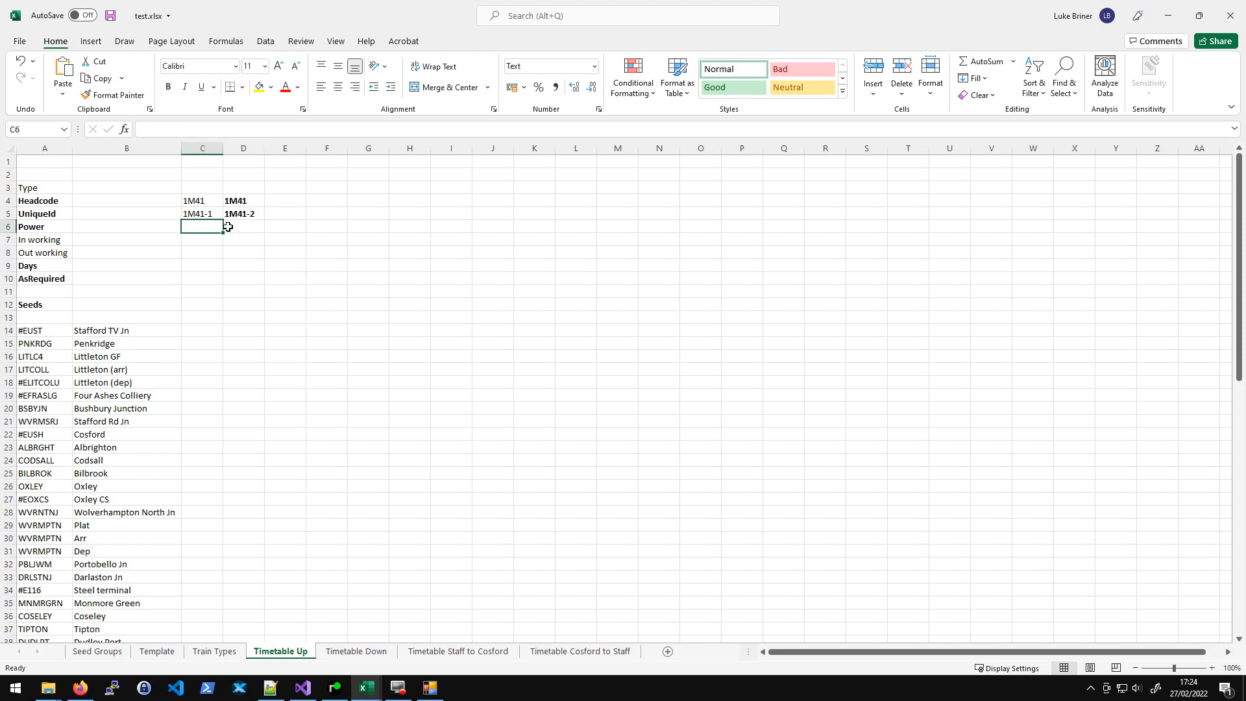
pyautogui.write('1')
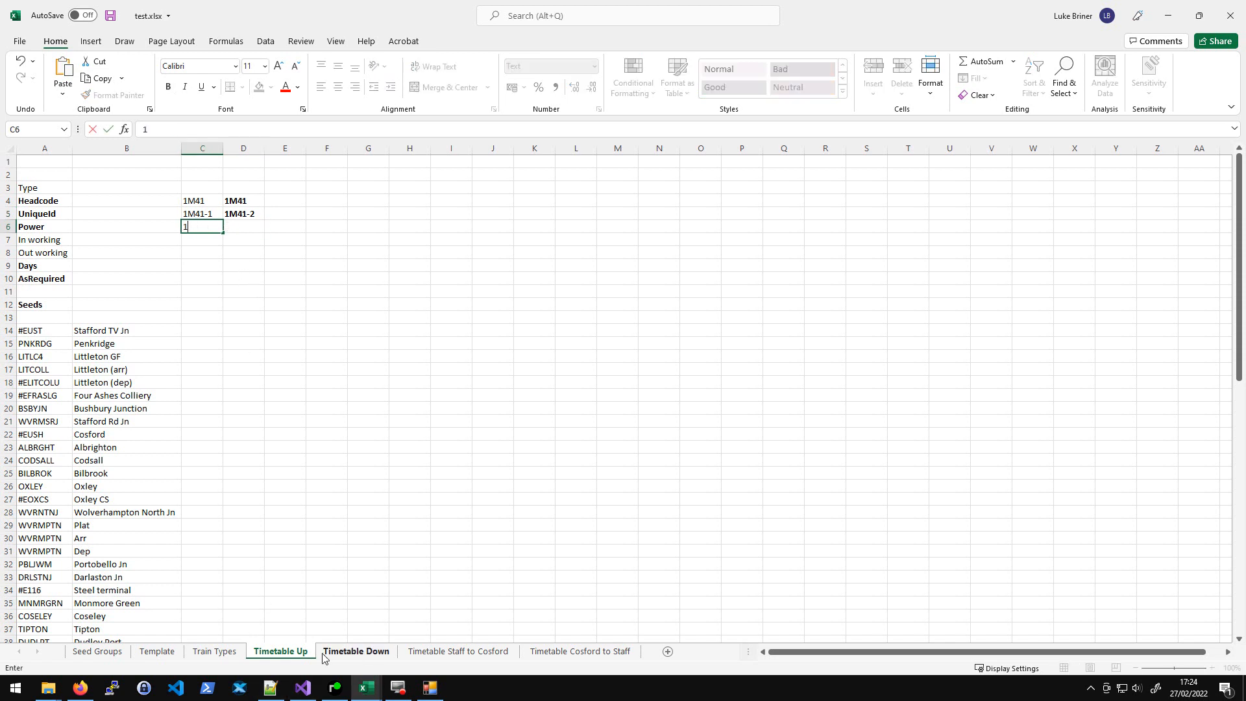
# - Check the Train Types sheet's CL86 entry and enter CL86 in cell A3
pyautogui.click(214, 651)
pyautogui.click(39, 173)
pyautogui.moveTo(39, 174); pyautogui.dragTo(18, 376)
pyautogui.click(29, 295)
pyautogui.click(45, 183)
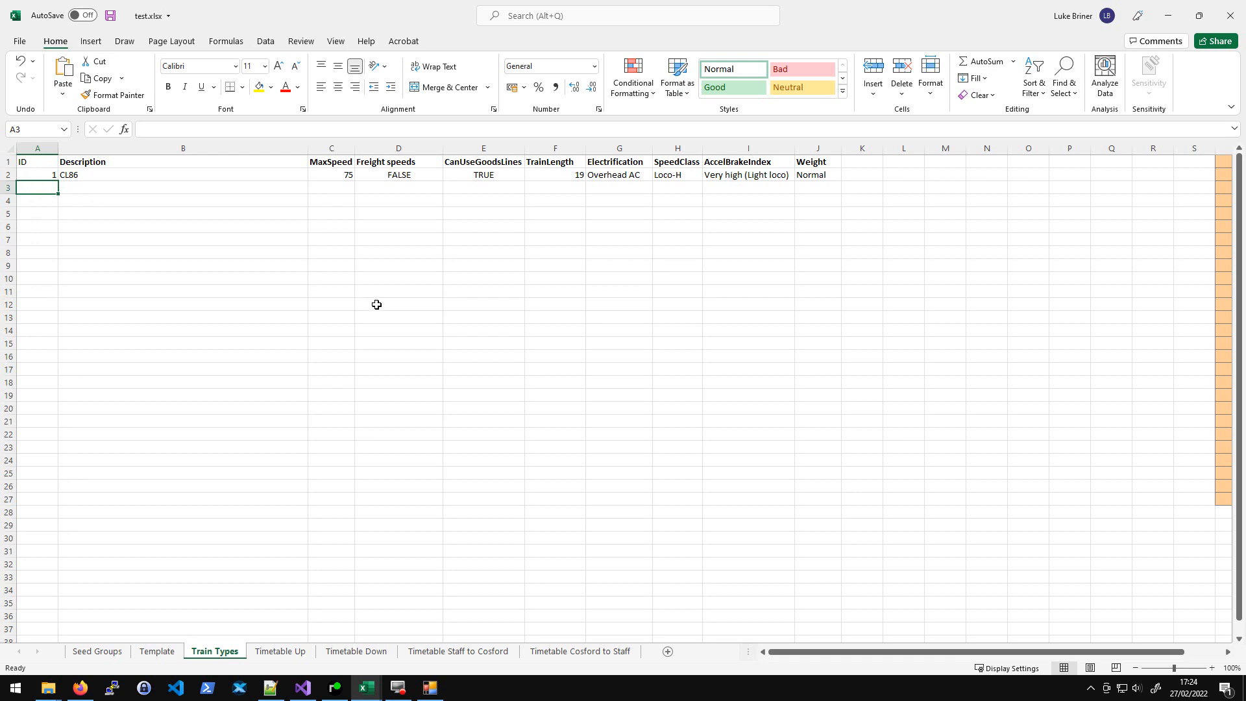
pyautogui.write('E')
pyautogui.write('CL86')
pyautogui.press('Tab')
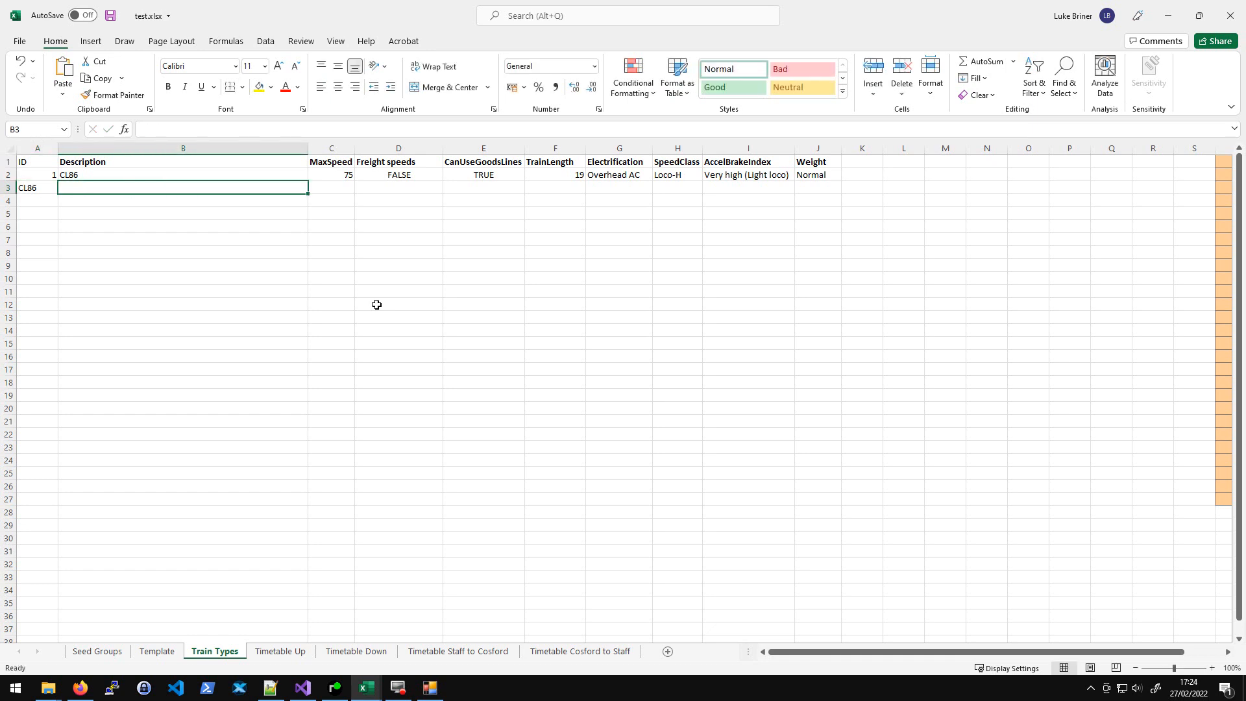
pyautogui.press('Up')
pyautogui.press('Left')
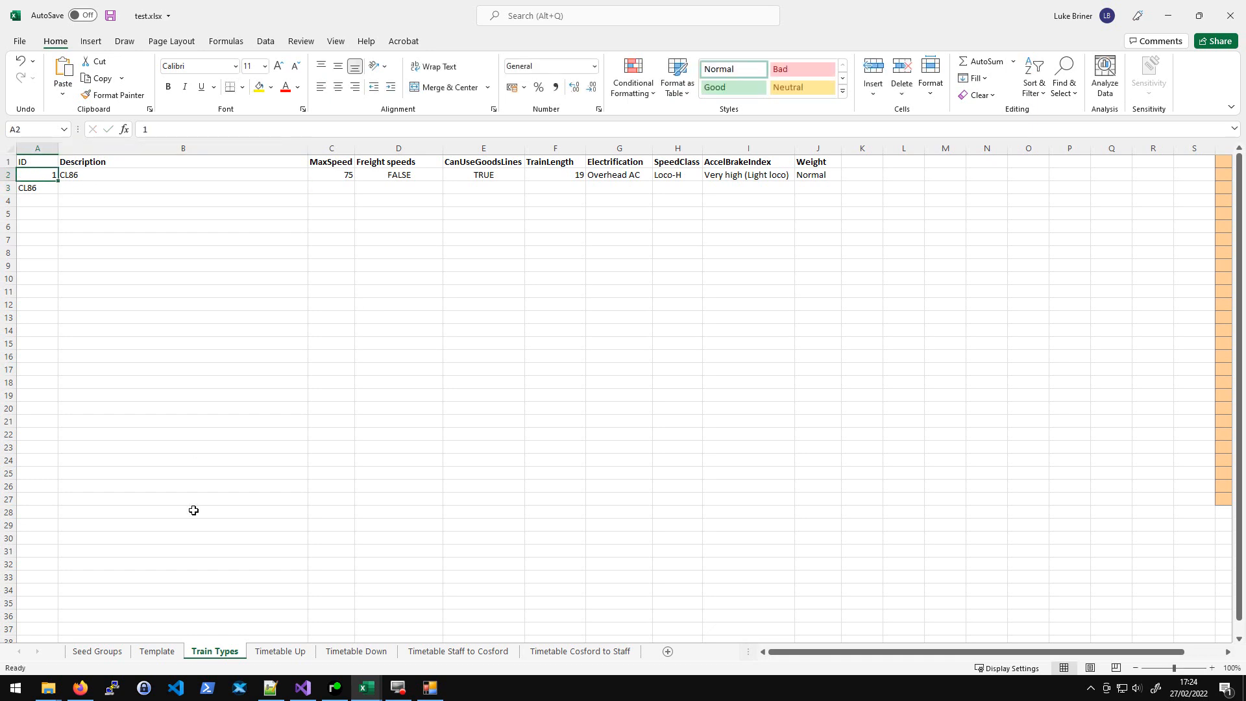
# - Set the first train's power in cell C6 to CL86
pyautogui.click(284, 655)
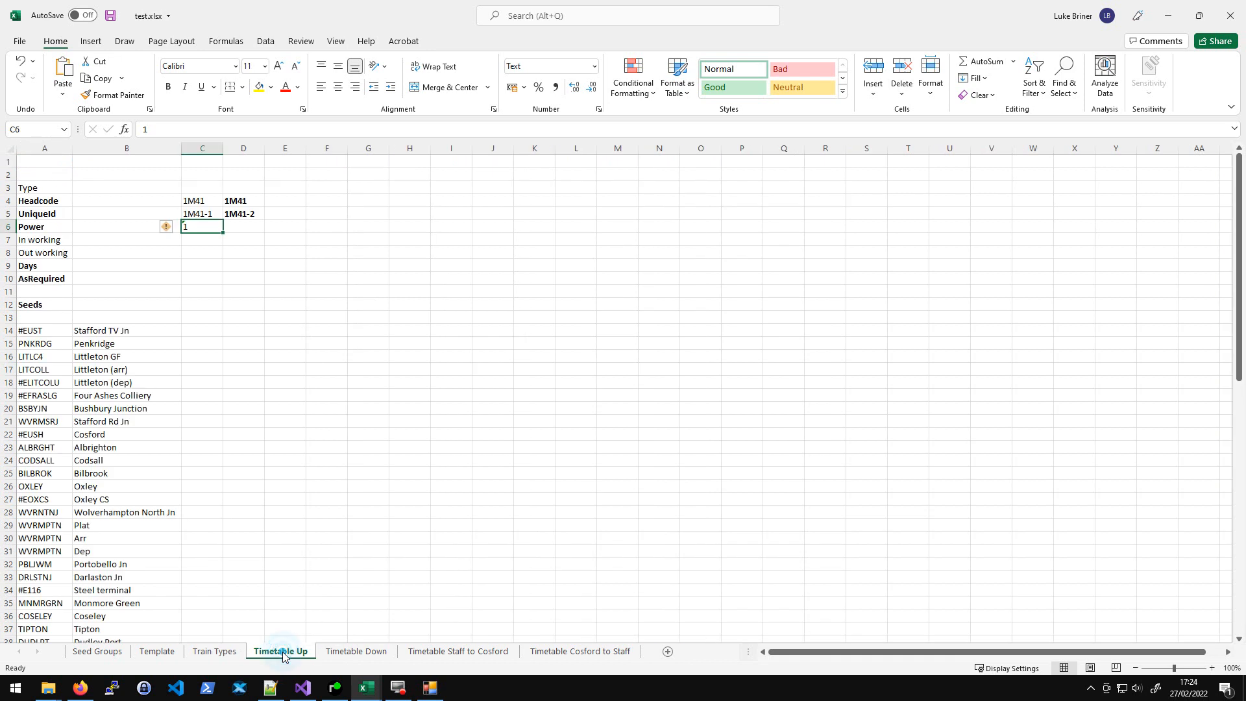
pyautogui.click(201, 225)
pyautogui.write('VL8')
pyautogui.press('Return')
pyautogui.click(201, 225)
pyautogui.write('CL86')
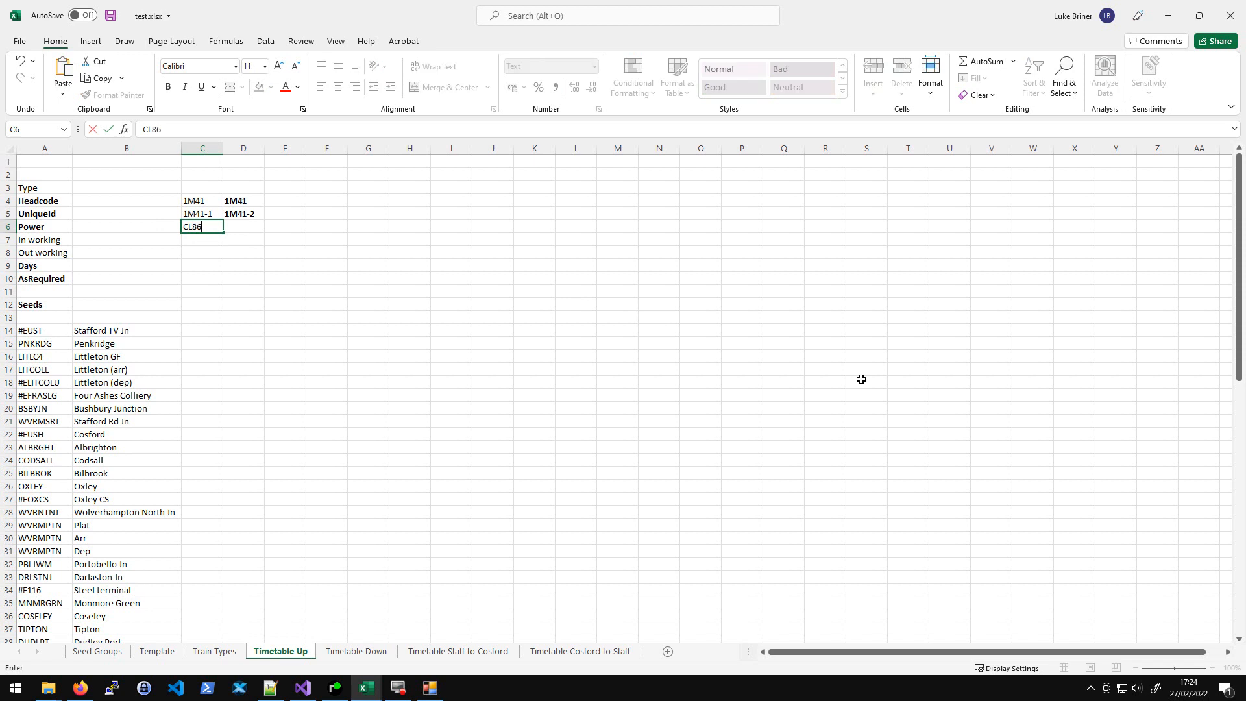
pyautogui.press('Return')
pyautogui.press('Up')
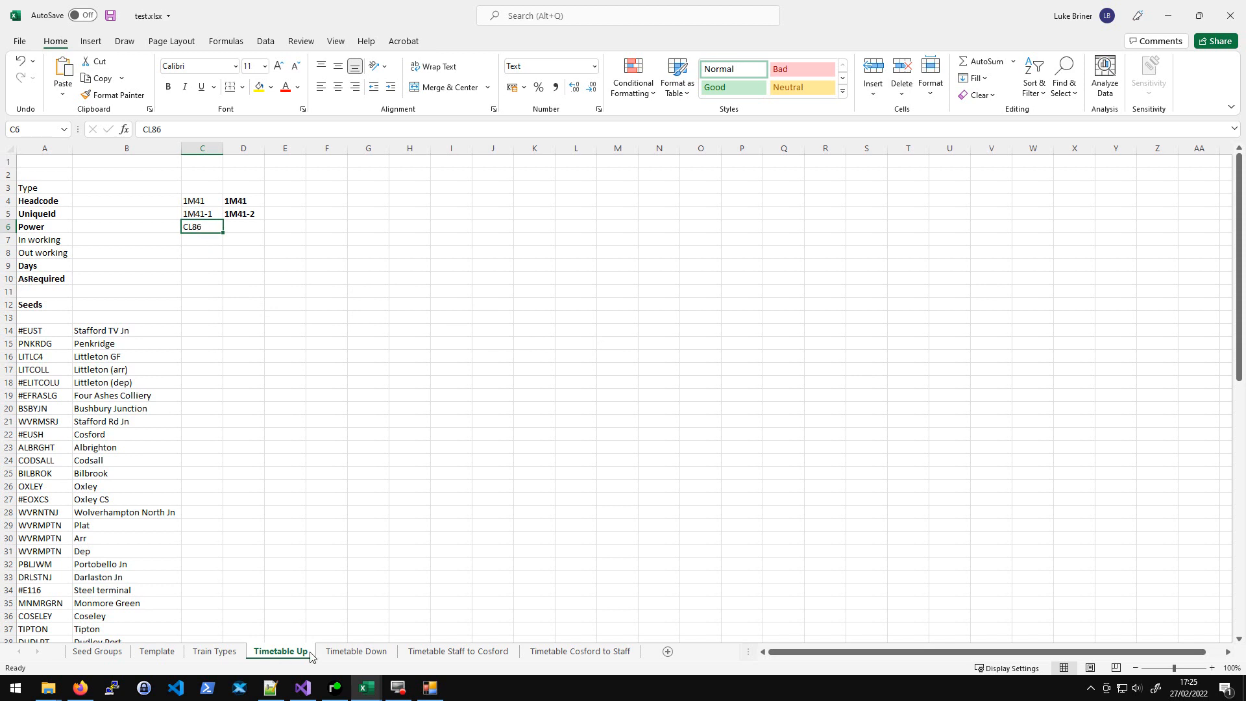
# - Consult the simplifier spreadsheet's Scratch sheet and return to the Timetable Up sheet
pyautogui.click(214, 651)
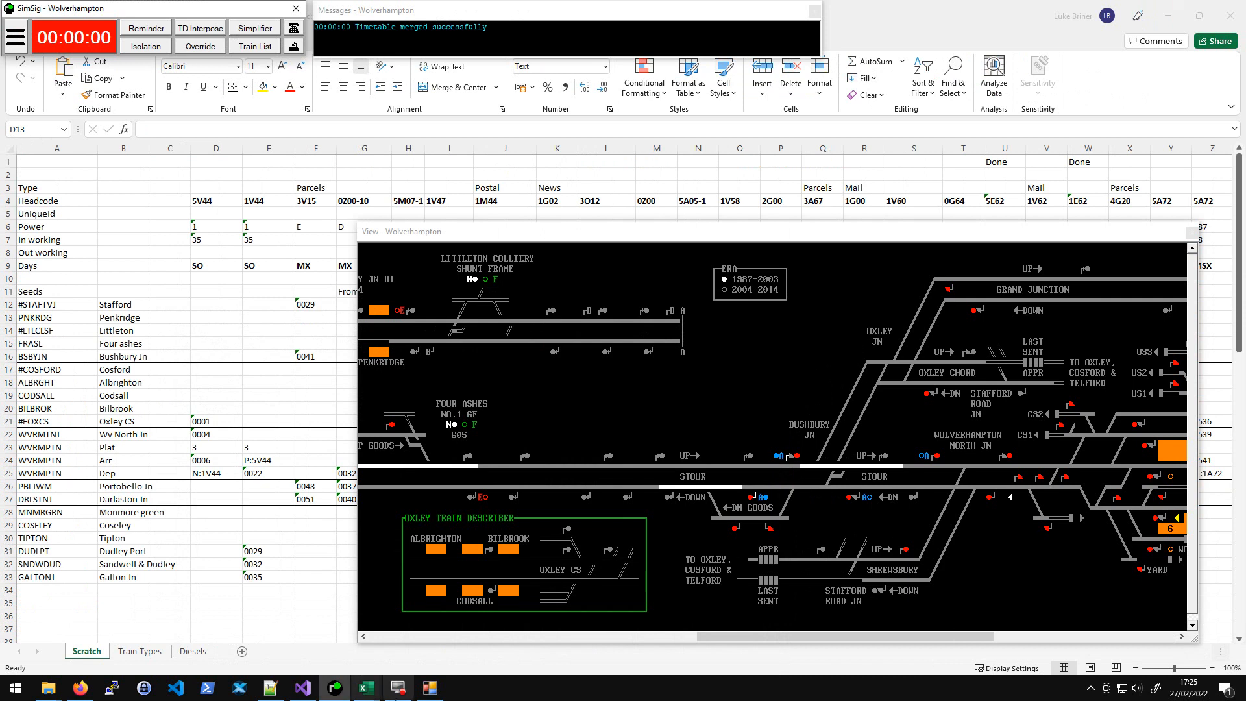
pyautogui.moveTo(366, 687)
pyautogui.click(432, 645)
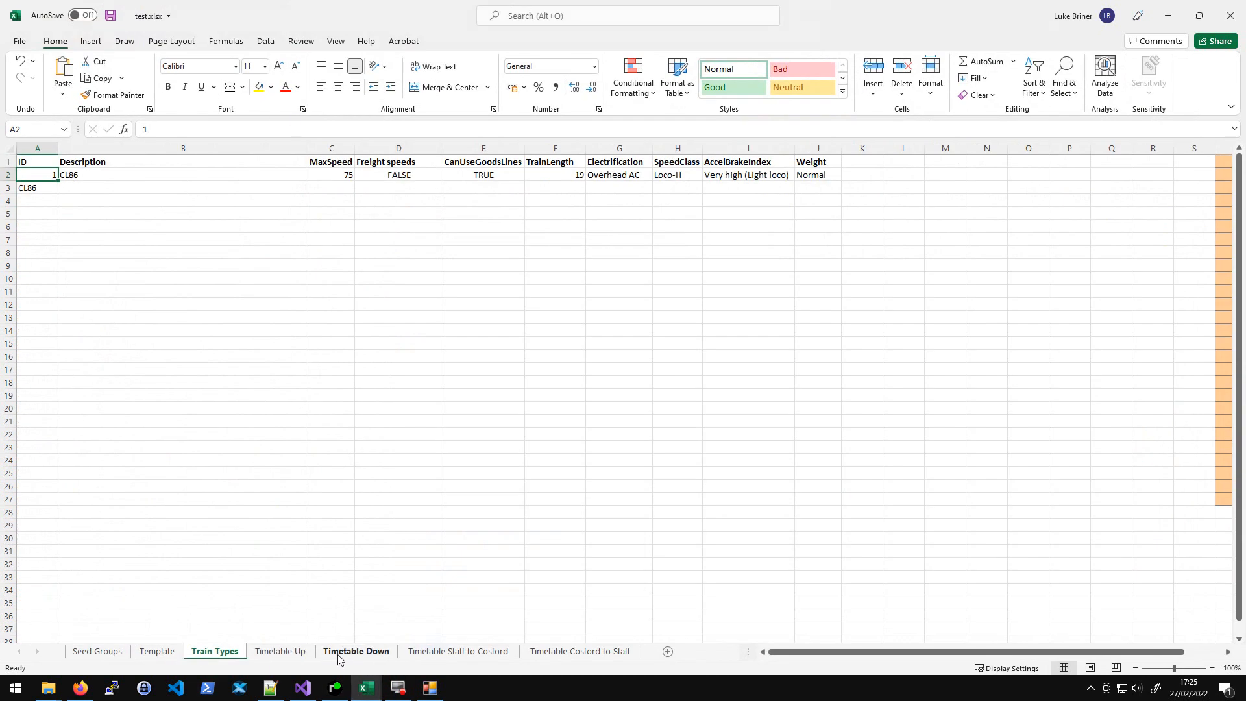
pyautogui.click(297, 652)
pyautogui.click(283, 292)
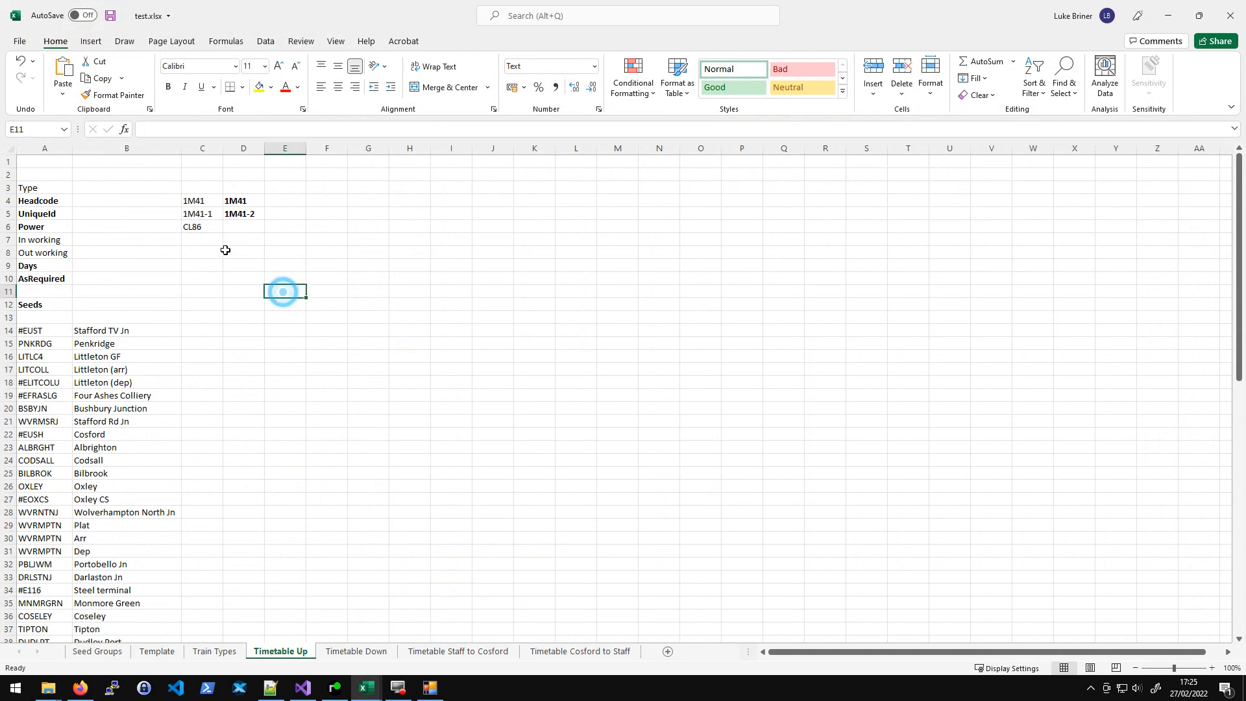
# - Enter MO as the days for the first train in cell C9
pyautogui.click(194, 227)
pyautogui.press('Up')
pyautogui.press('Down')
pyautogui.press('Right')
pyautogui.press('Left')
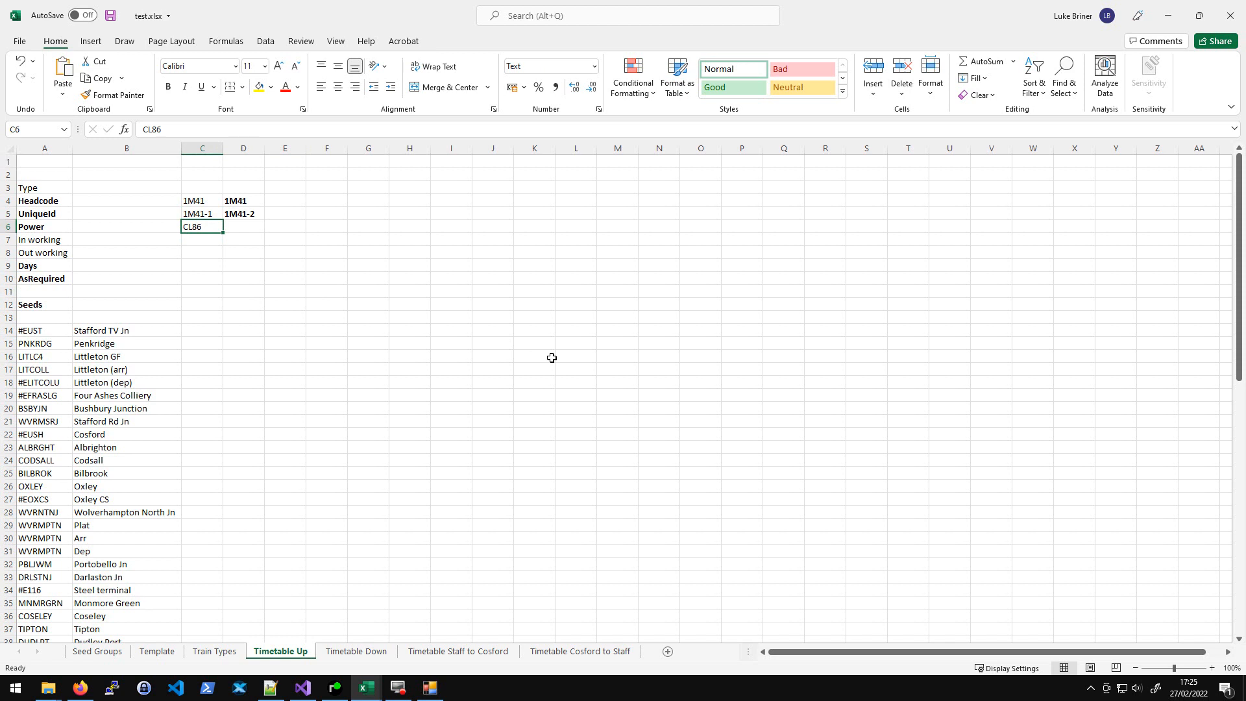
pyautogui.press('Down')
pyautogui.press('Down')
pyautogui.press('Down')
pyautogui.press('Down')
pyautogui.press('Up')
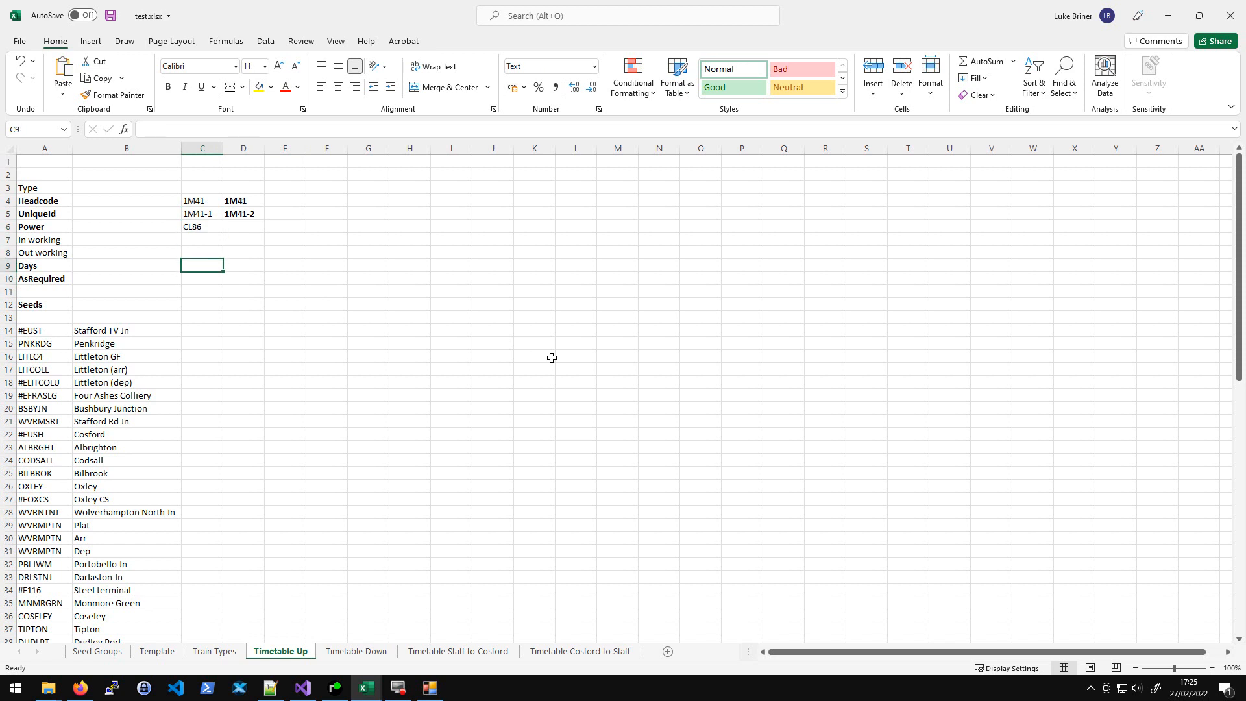
pyautogui.write('MO')
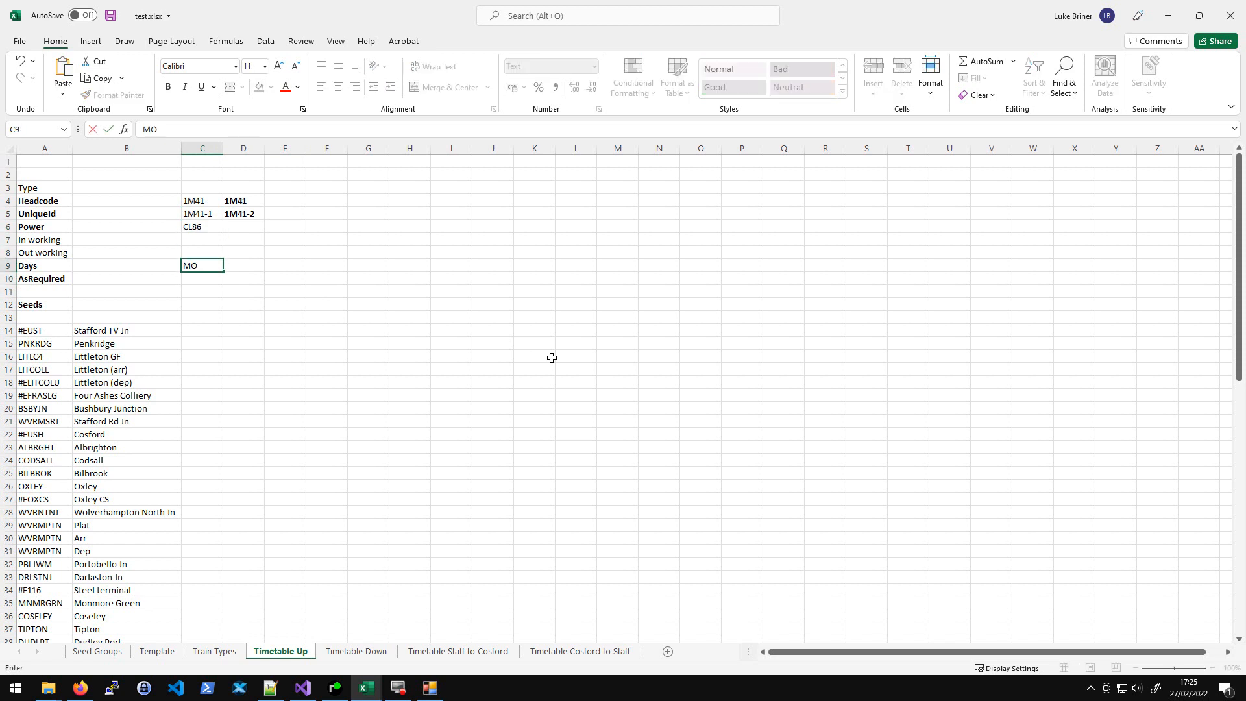
pyautogui.press('Return')
# - Enter SO as the days for the second train in cell D9
pyautogui.press('Up')
pyautogui.press('Right')
pyautogui.write('SO')
pyautogui.press('Return')
pyautogui.press('Left')
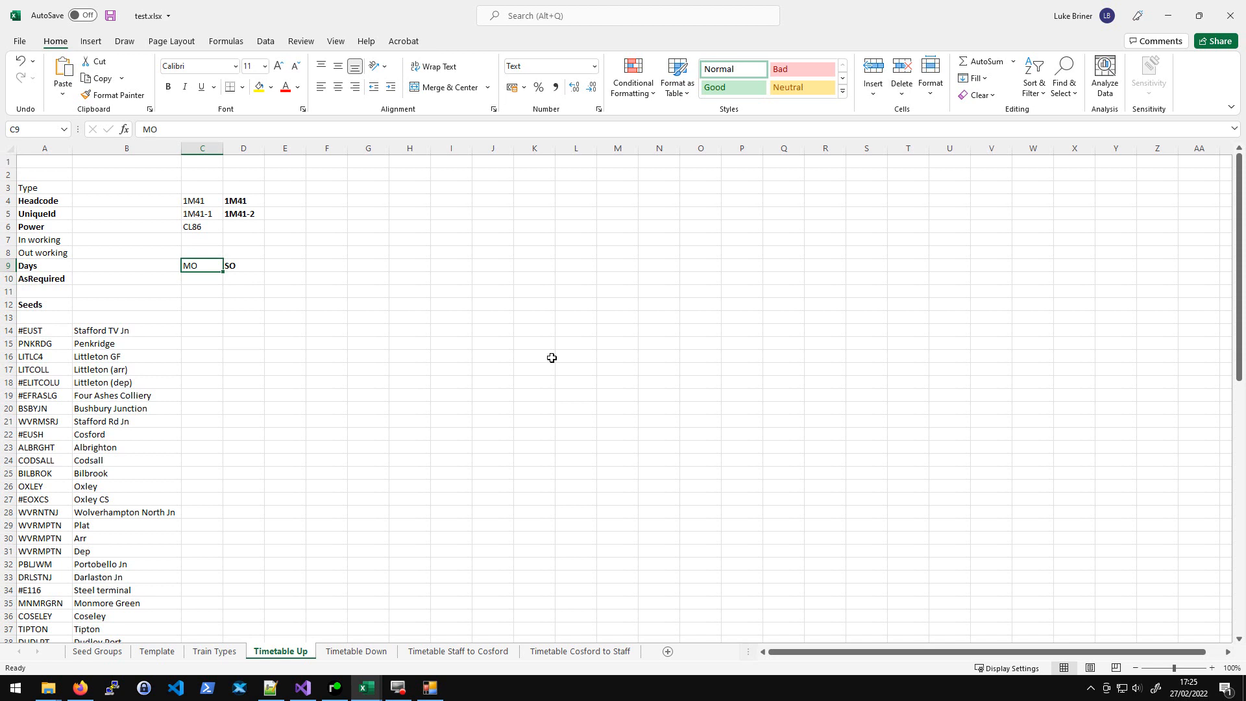
pyautogui.press('Right')
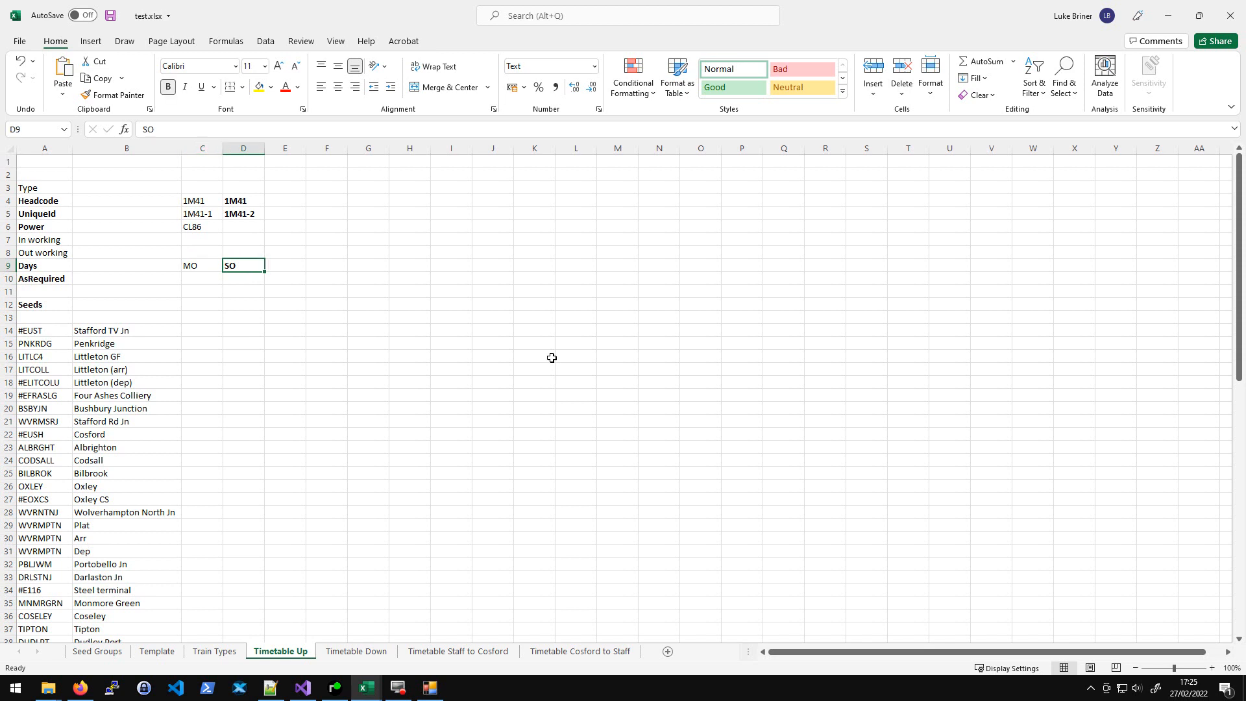
pyautogui.press('Left')
pyautogui.press('Right')
pyautogui.press('Left')
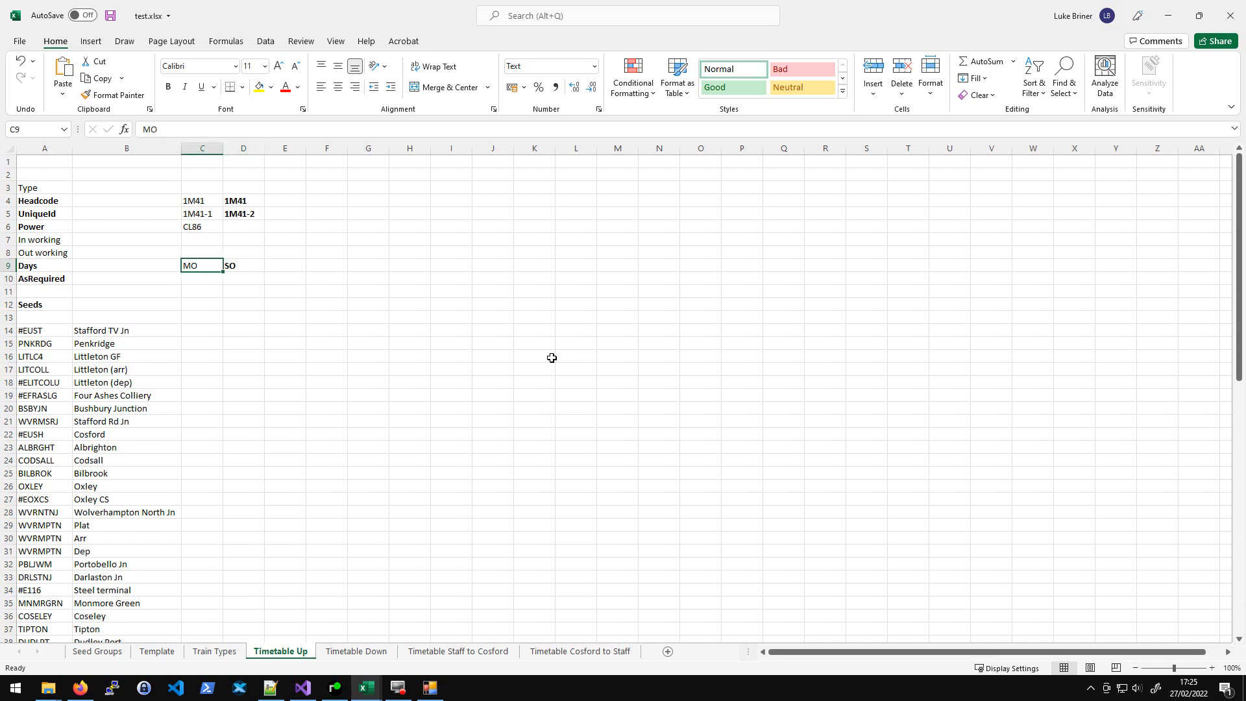
# - Enter SUN in the Days row in cell E9
pyautogui.press('Right')
pyautogui.press('Right')
pyautogui.write('SUN')
pyautogui.press('Return')
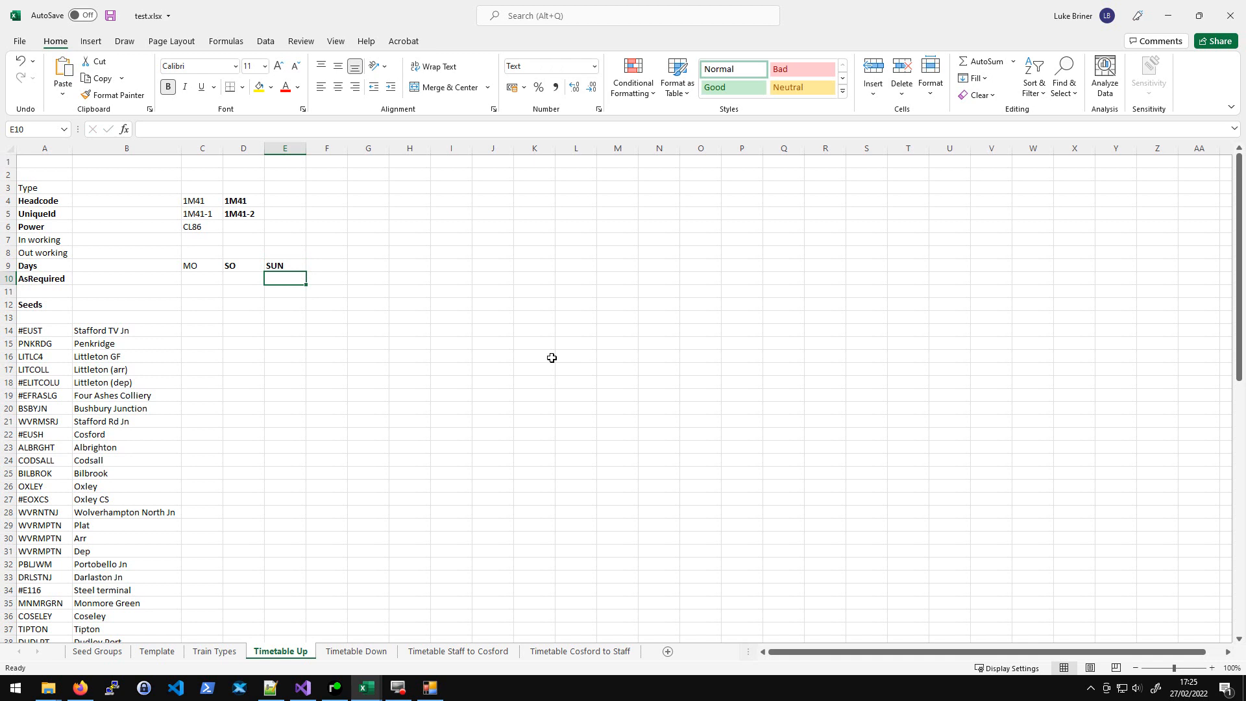
pyautogui.press('Left')
pyautogui.press('Left')
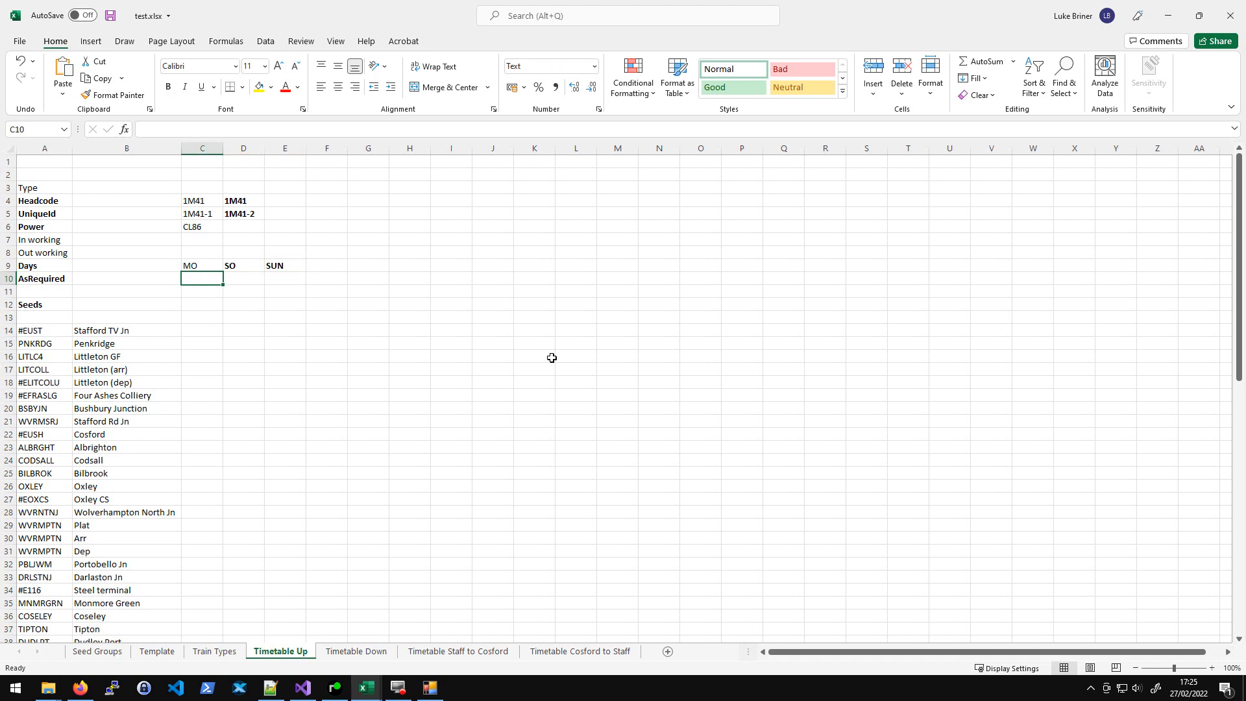
pyautogui.hotkey('shift', 'Right')
pyautogui.hotkey('shift', 'Right')
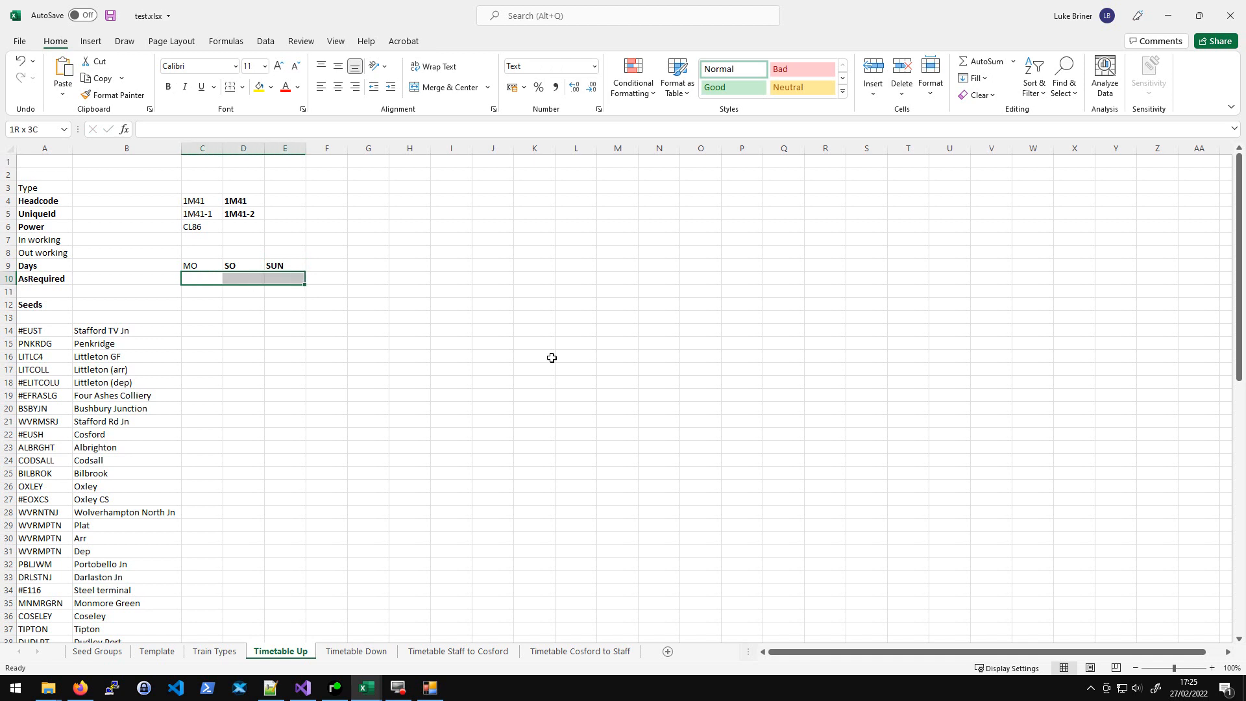
pyautogui.hotkey('shift', 'Left')
pyautogui.hotkey('shift', 'Left')
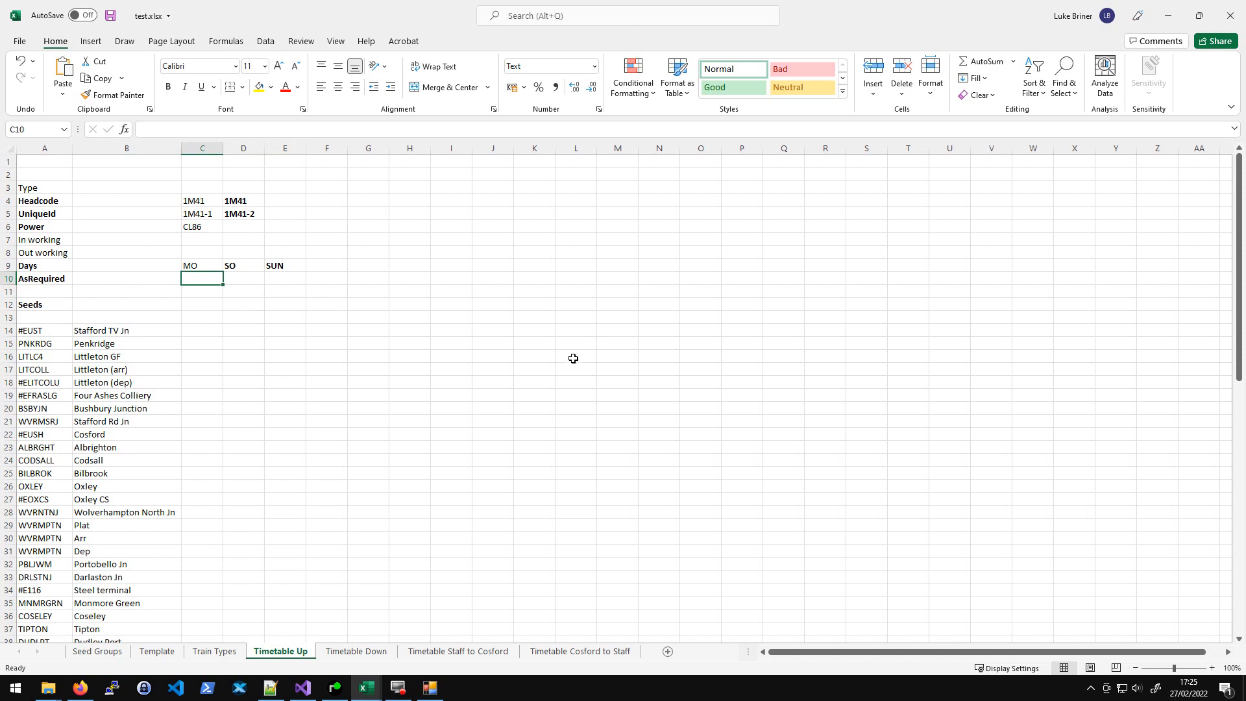
# - Inspect the Runs As Required service option in a SimSig timetable's editor, then close the editor and timetable list
pyautogui.click(335, 687)
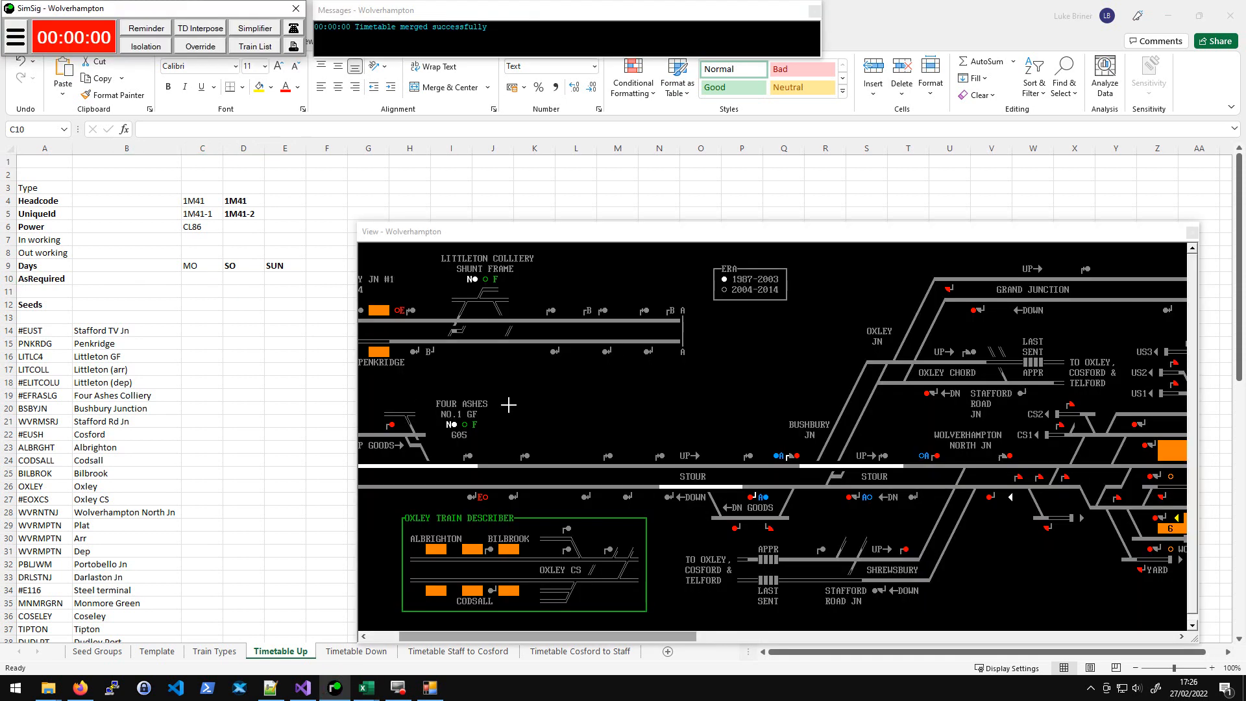
pyautogui.press('F3')
pyautogui.click(477, 244)
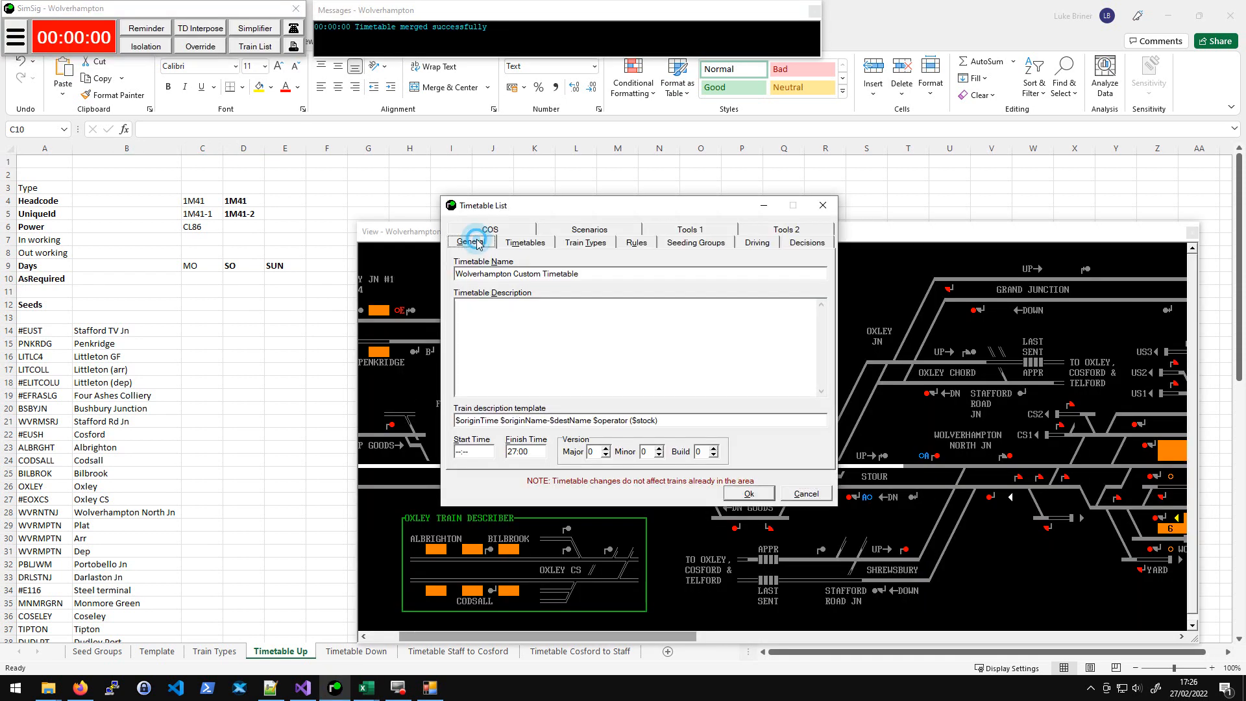
pyautogui.click(533, 244)
pyautogui.click(749, 357)
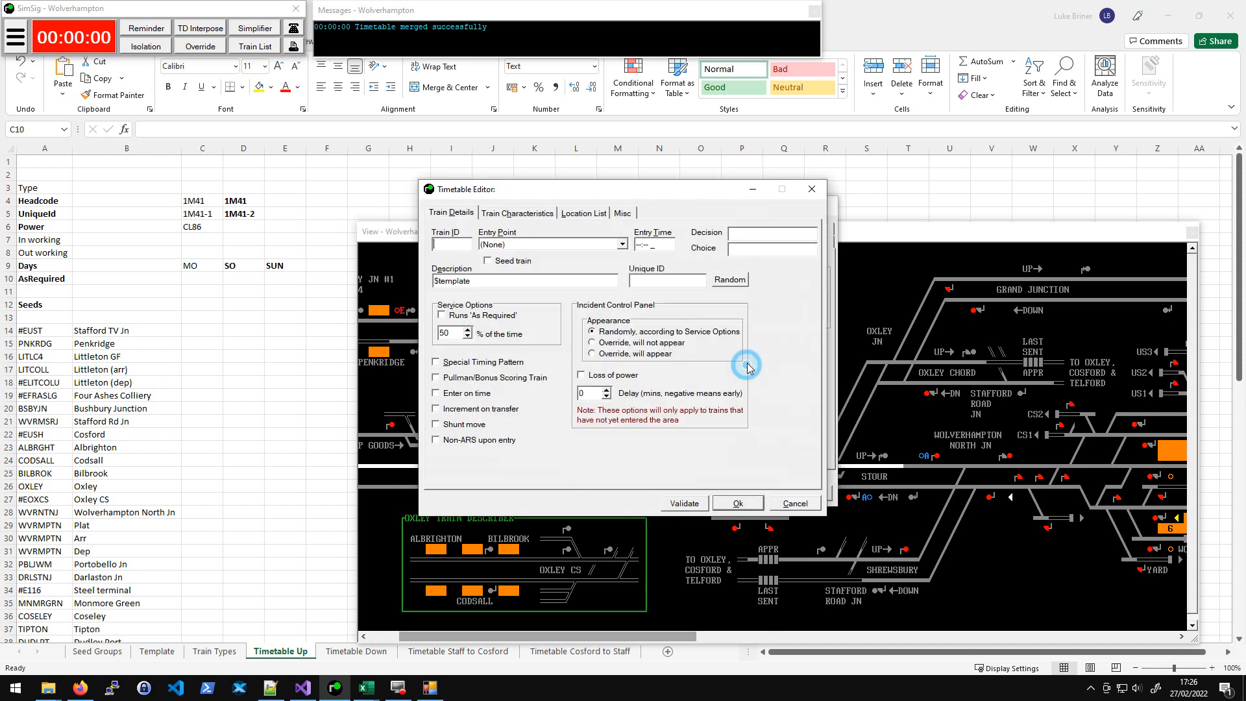
pyautogui.click(443, 316)
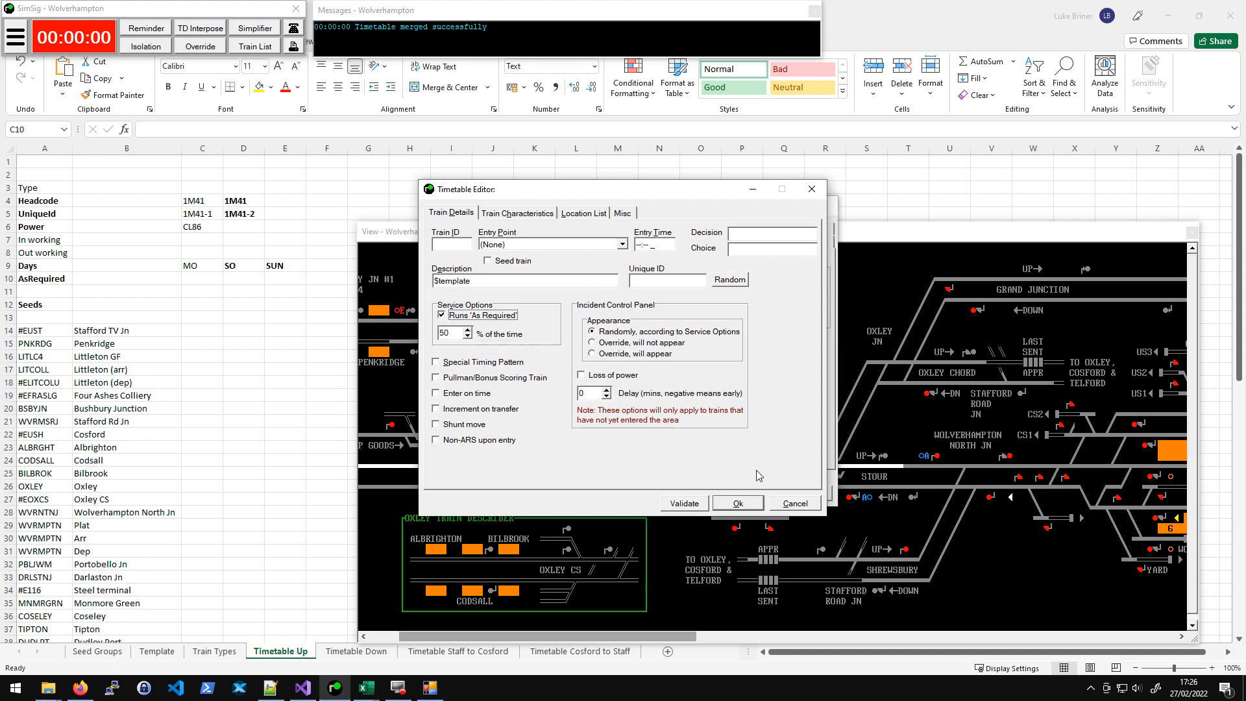
pyautogui.click(805, 502)
pyautogui.click(799, 489)
# - Enter 50 as the AsRequired value for the first train in cell C10
pyautogui.click(207, 279)
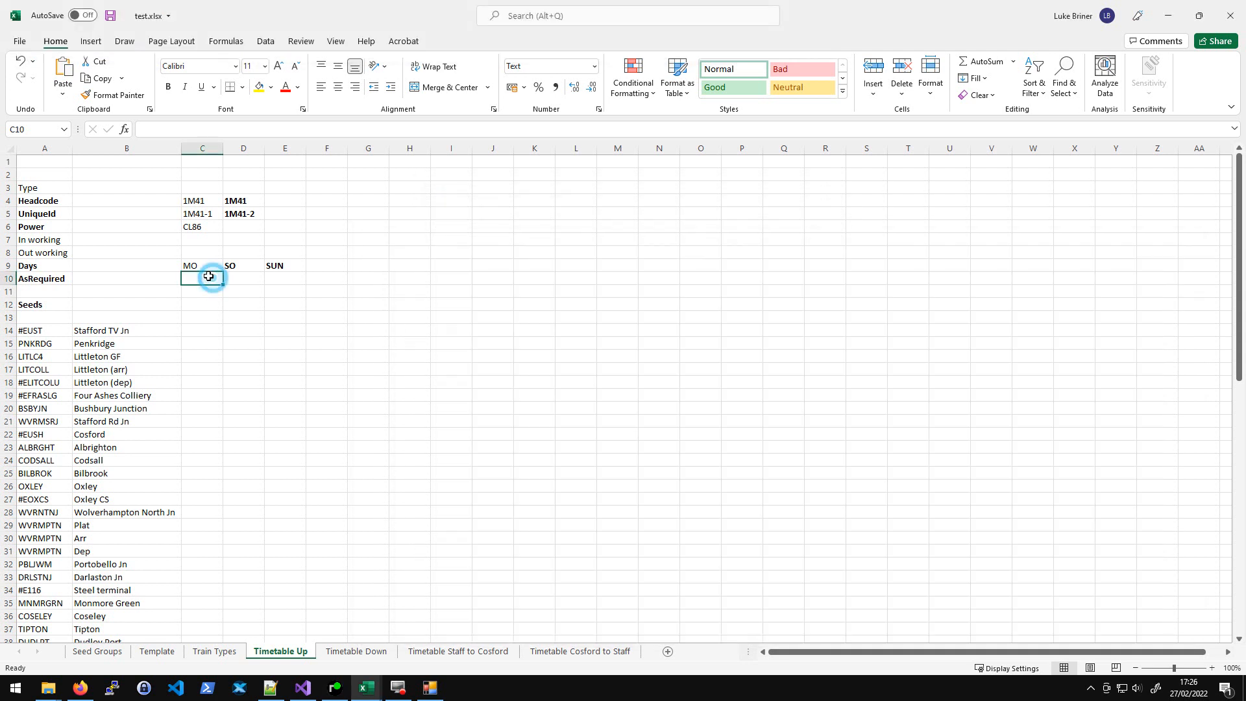
pyautogui.write('50')
pyautogui.press('Return')
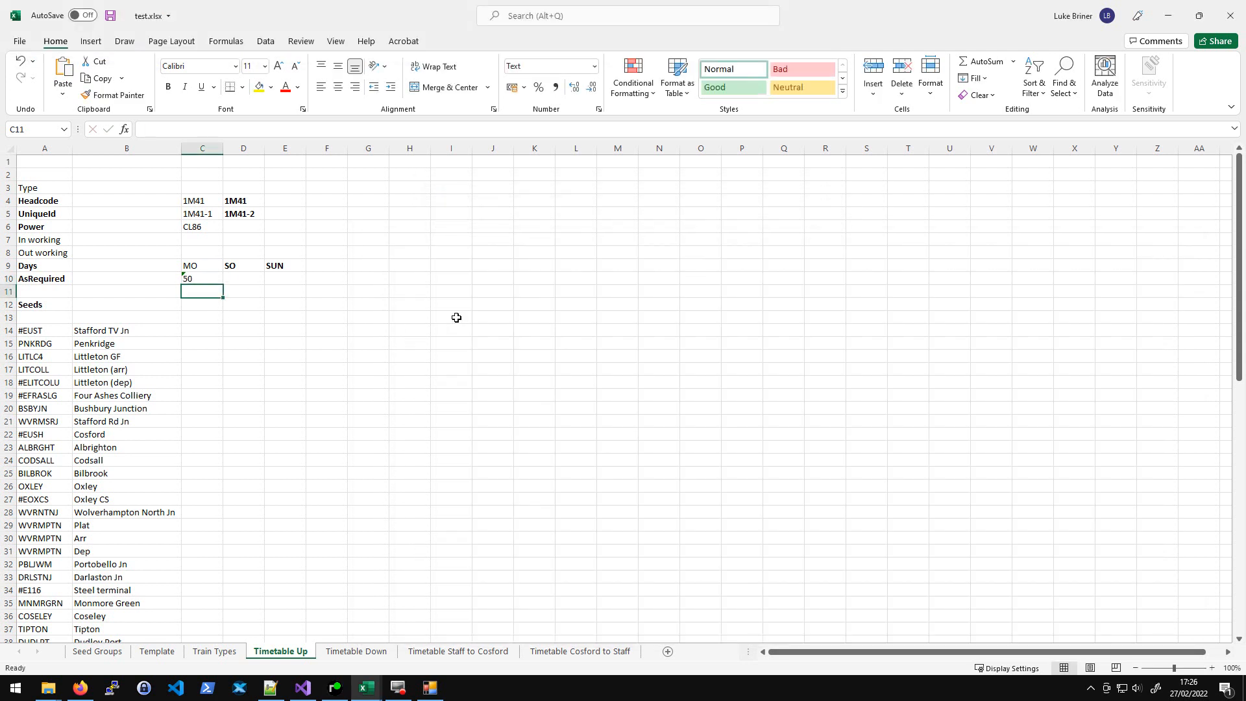
# - Enter S191 as the first train's seed in cell C12
pyautogui.press('Down')
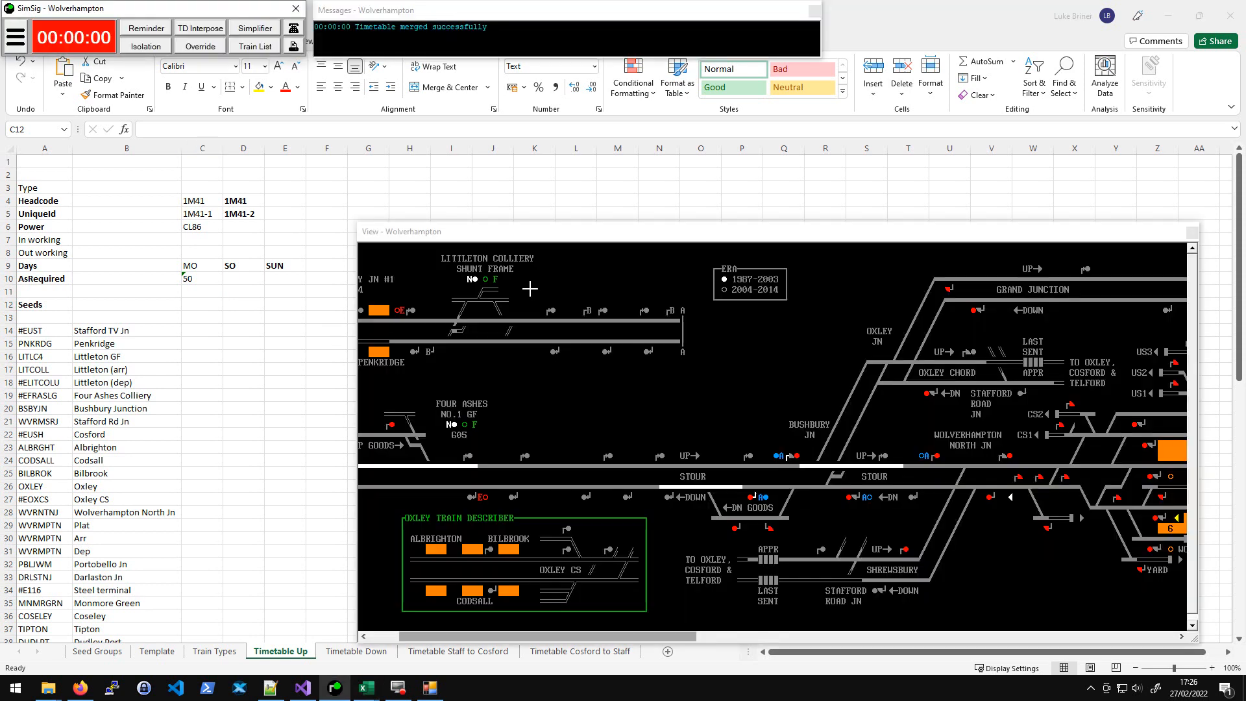
pyautogui.click(582, 321)
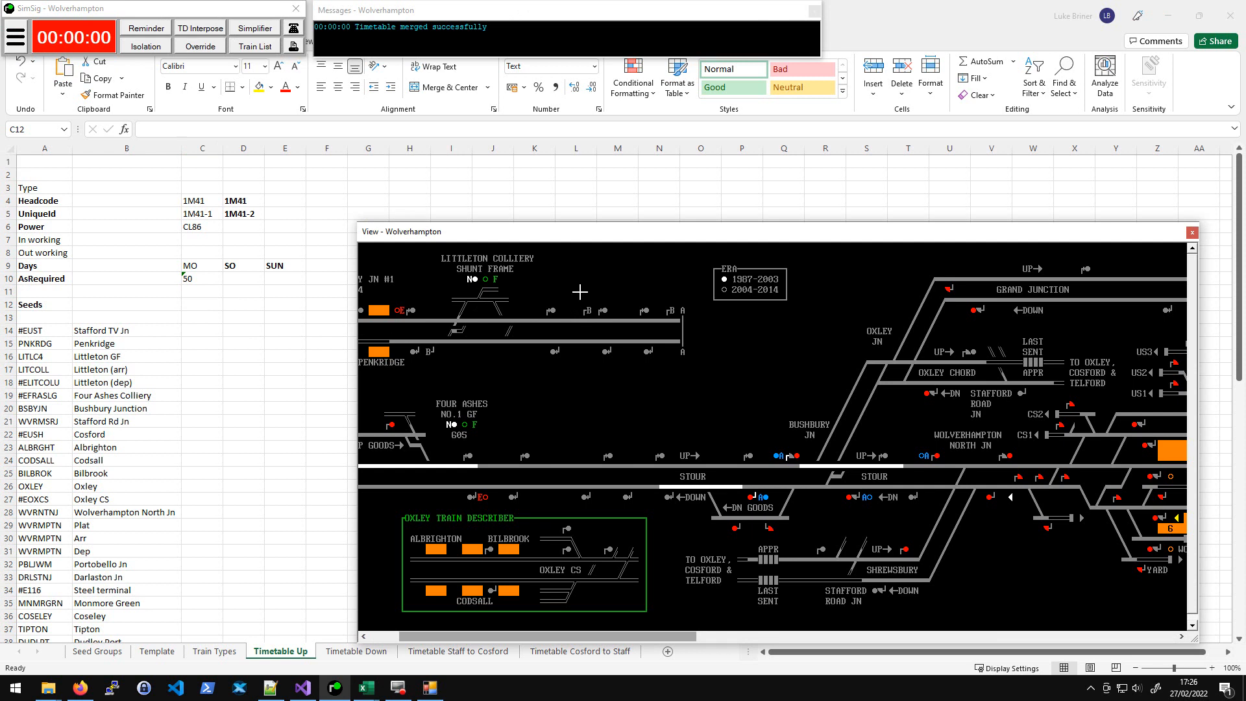
pyautogui.click(198, 301)
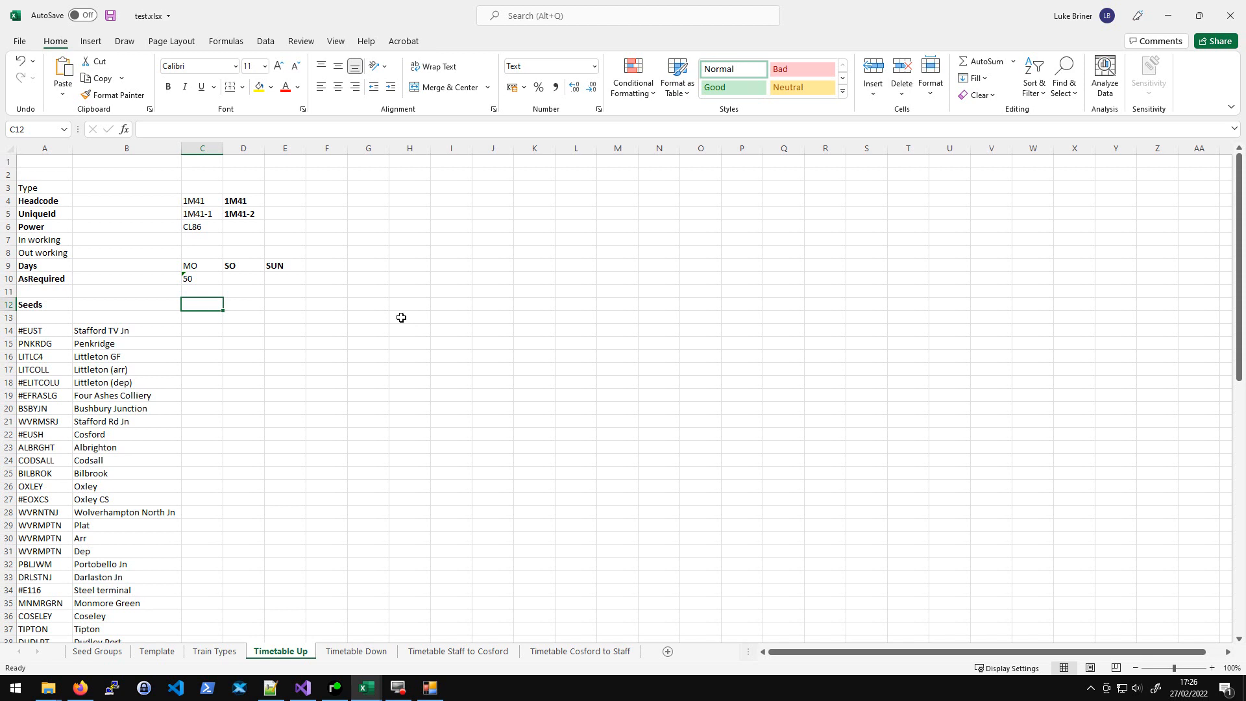
pyautogui.write('S191')
pyautogui.press('Return')
pyautogui.press('Up')
pyautogui.press('Down')
pyautogui.press('Up')
pyautogui.press('Up')
pyautogui.press('Up')
pyautogui.press('Up')
pyautogui.press('Up')
pyautogui.press('Up')
pyautogui.press('Up')
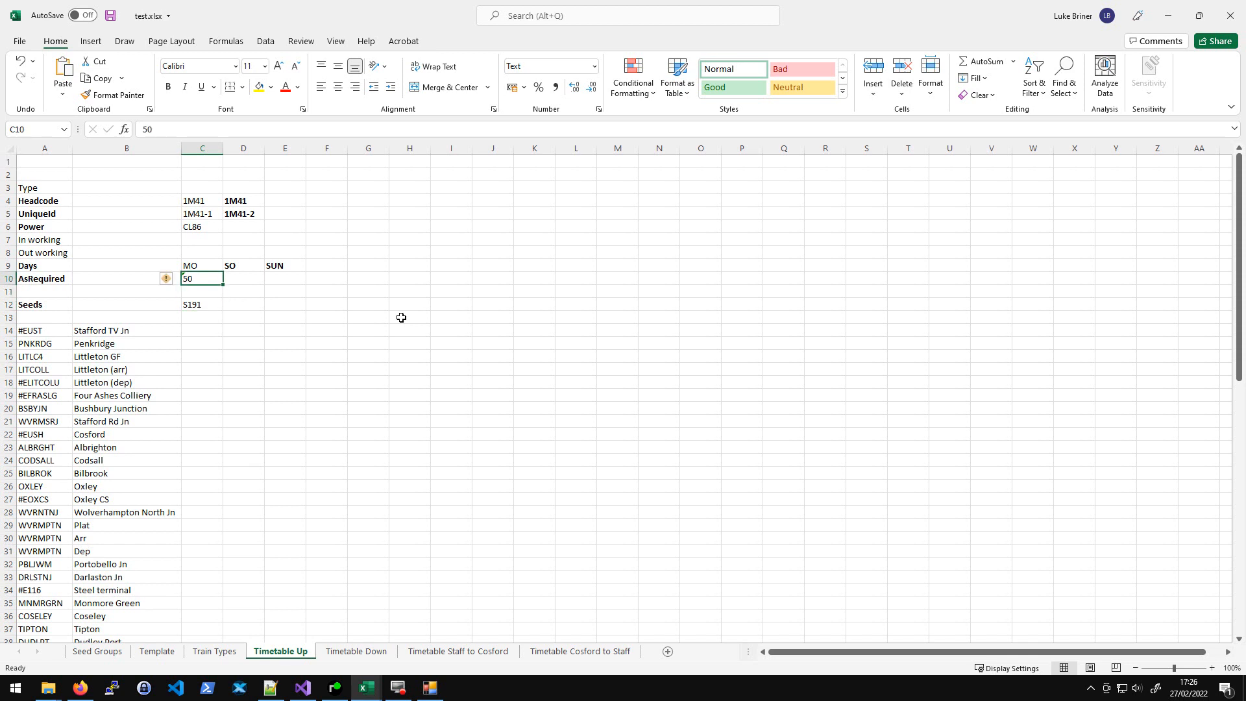
pyautogui.press('Down')
pyautogui.press('Down')
pyautogui.press('Down')
pyautogui.write('-')
pyautogui.press('Escape')
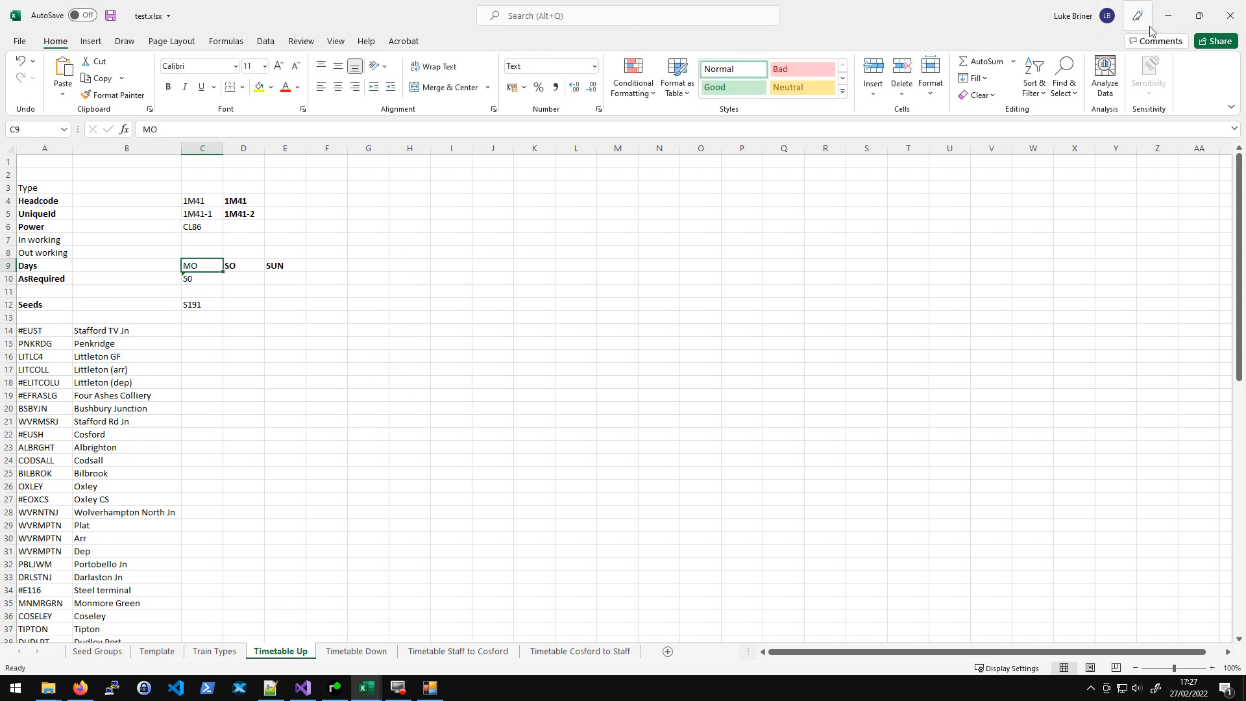
# - Close the test.xlsx workbook without saving changes
pyautogui.click(1229, 15)
pyautogui.click(623, 358)
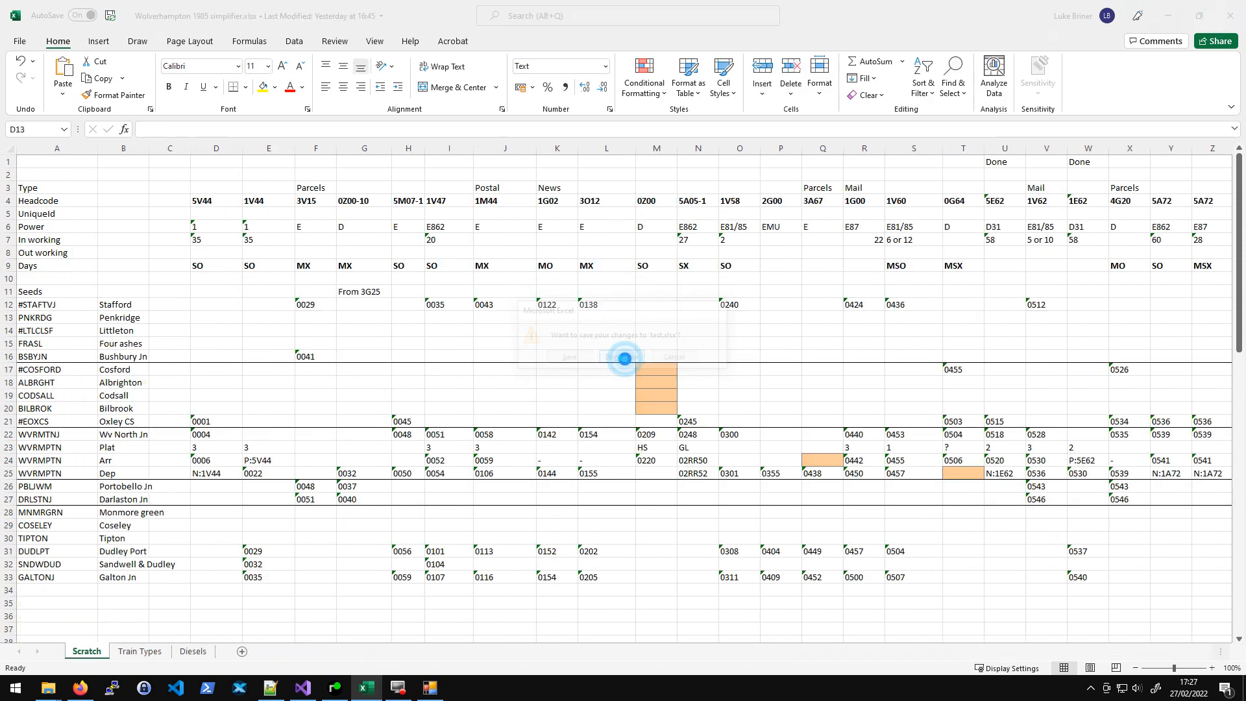
# - Open the Timetable Importer's Add spreadsheet file browser, cancel it, and close the importer
pyautogui.click(433, 689)
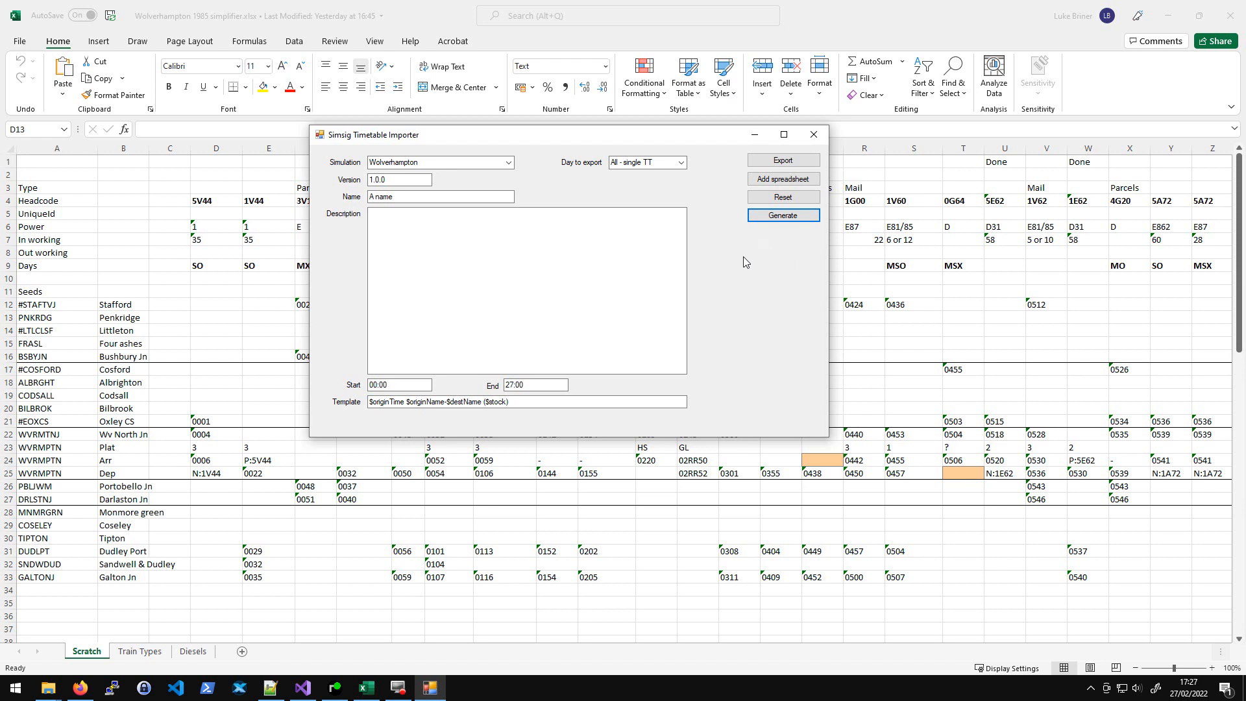
pyautogui.click(986, 309)
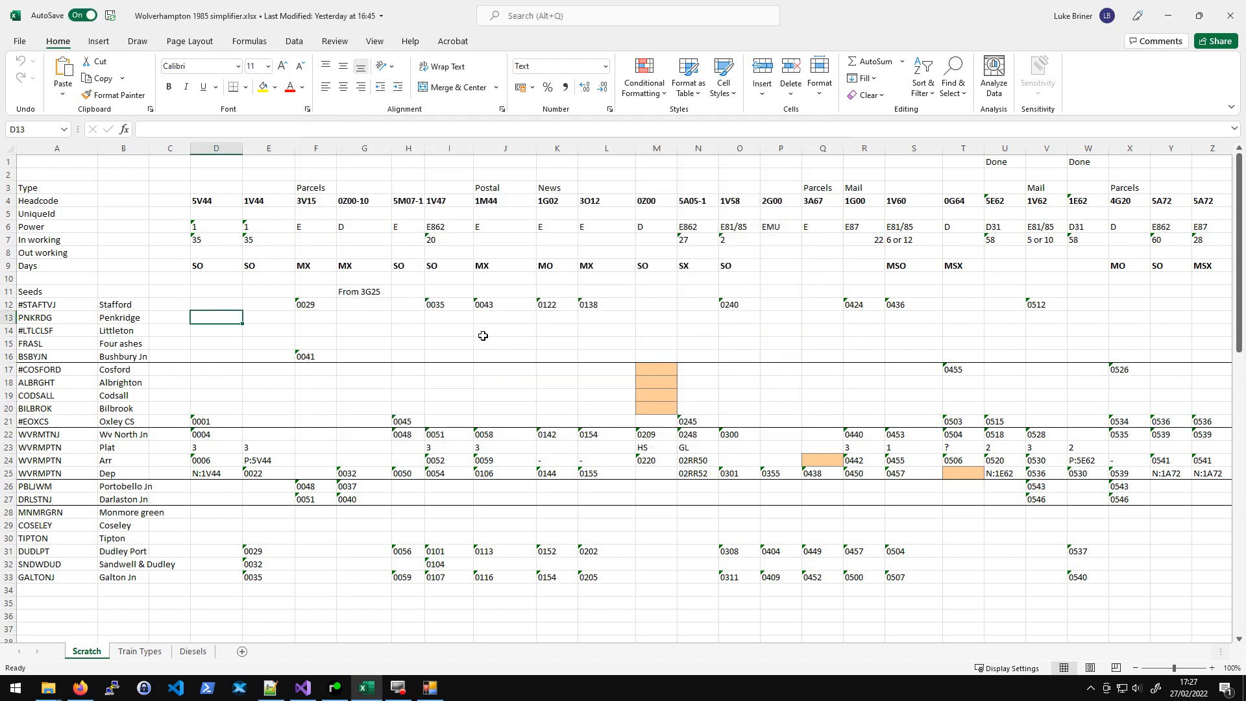
pyautogui.hotkey('alt', 'Tab')
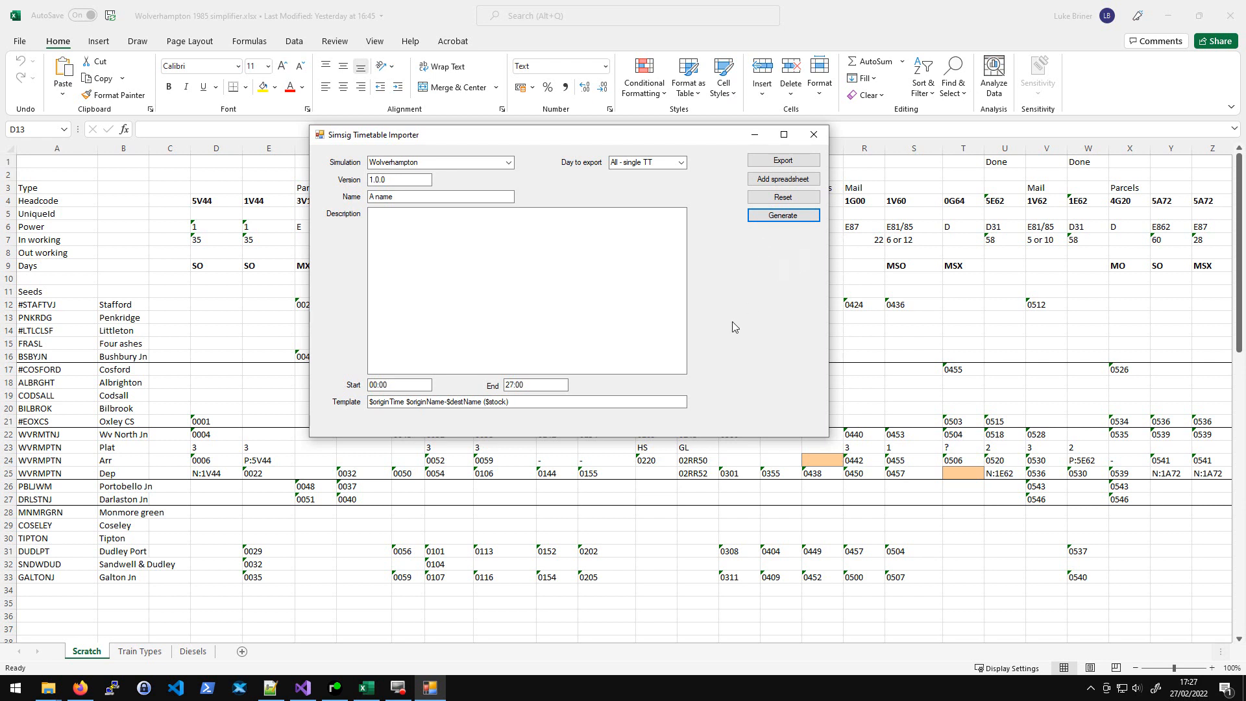
pyautogui.click(1036, 254)
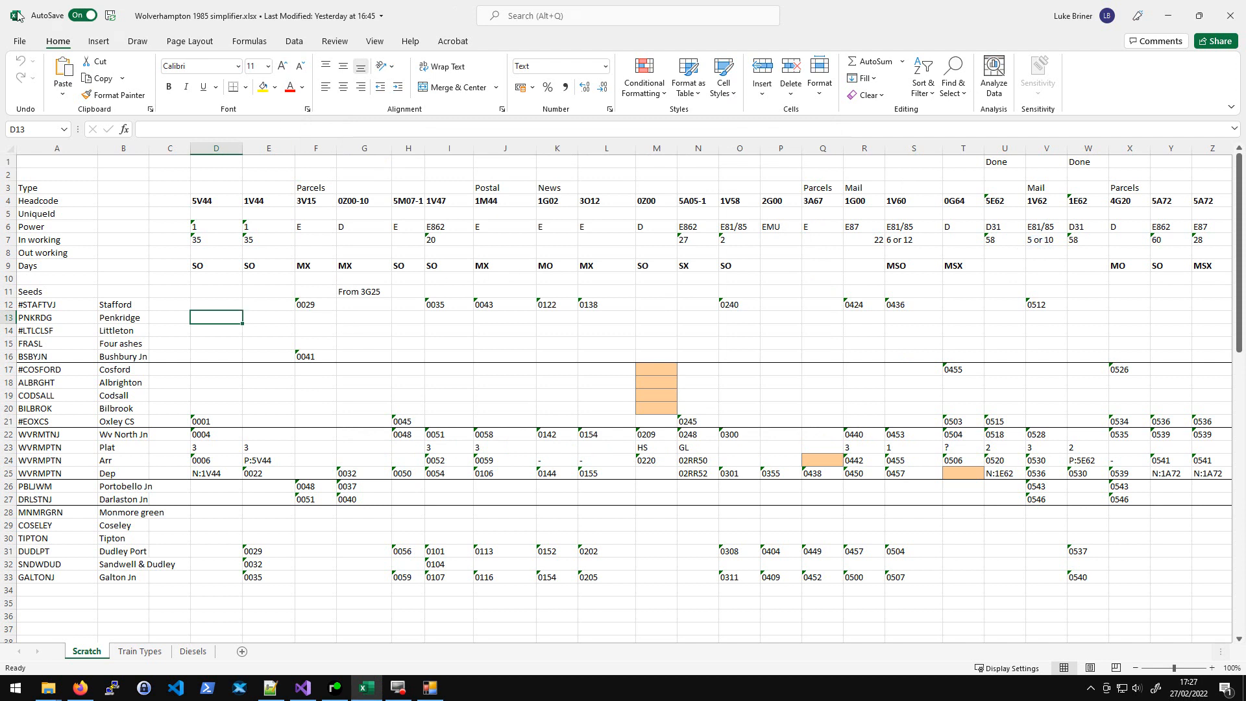
pyautogui.click(330, 277)
pyautogui.hotkey('alt', 'Tab')
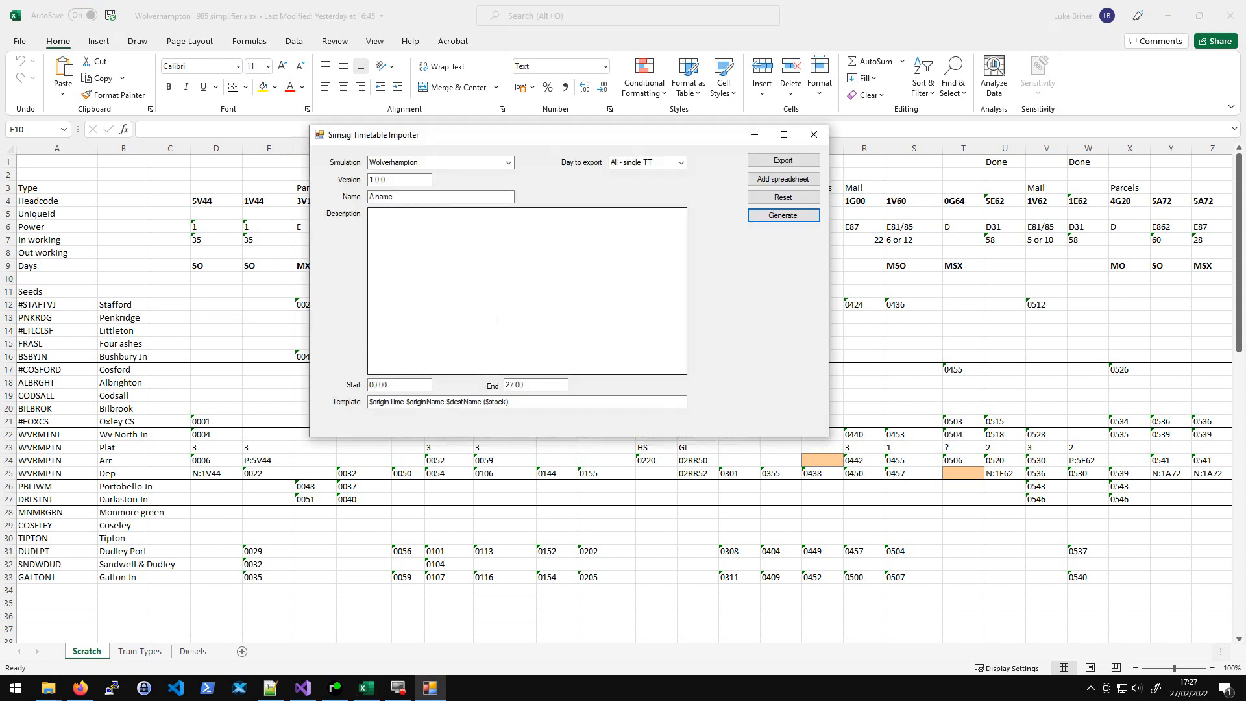
pyautogui.click(782, 179)
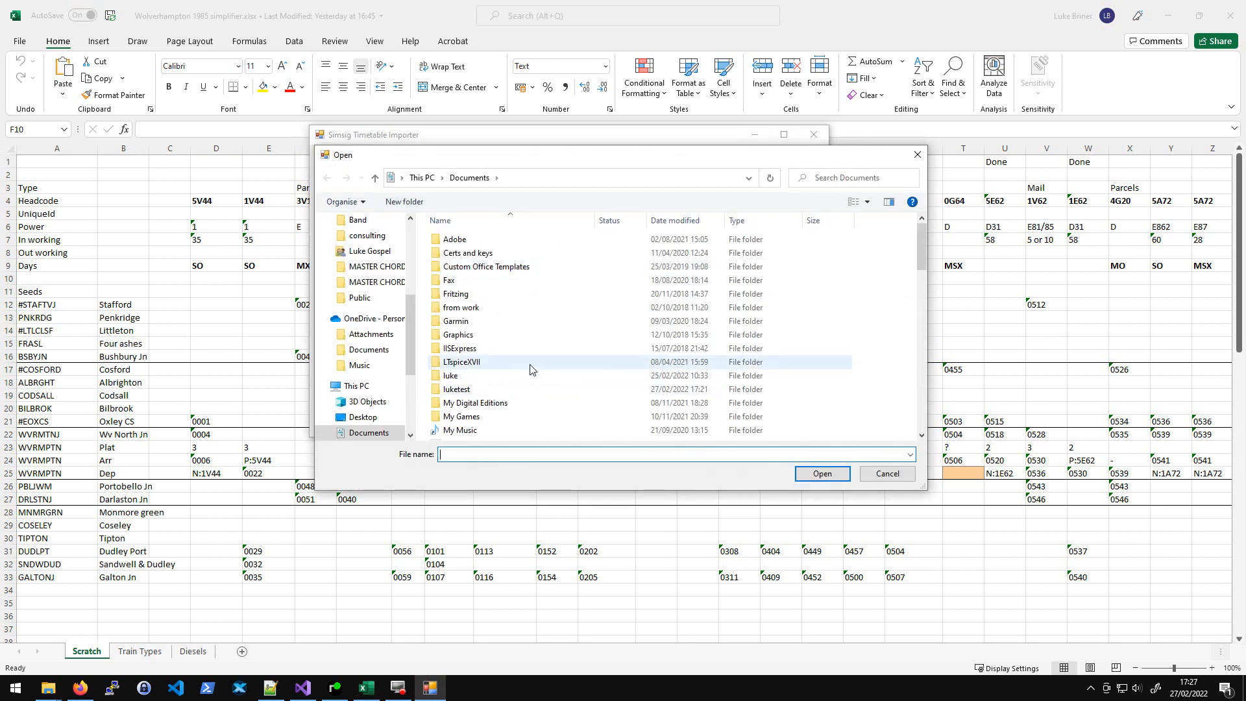
pyautogui.press('Escape')
pyautogui.click(813, 134)
# - Rename the simplifier's Scratch sheet to Timetable
pyautogui.rightClick(85, 652)
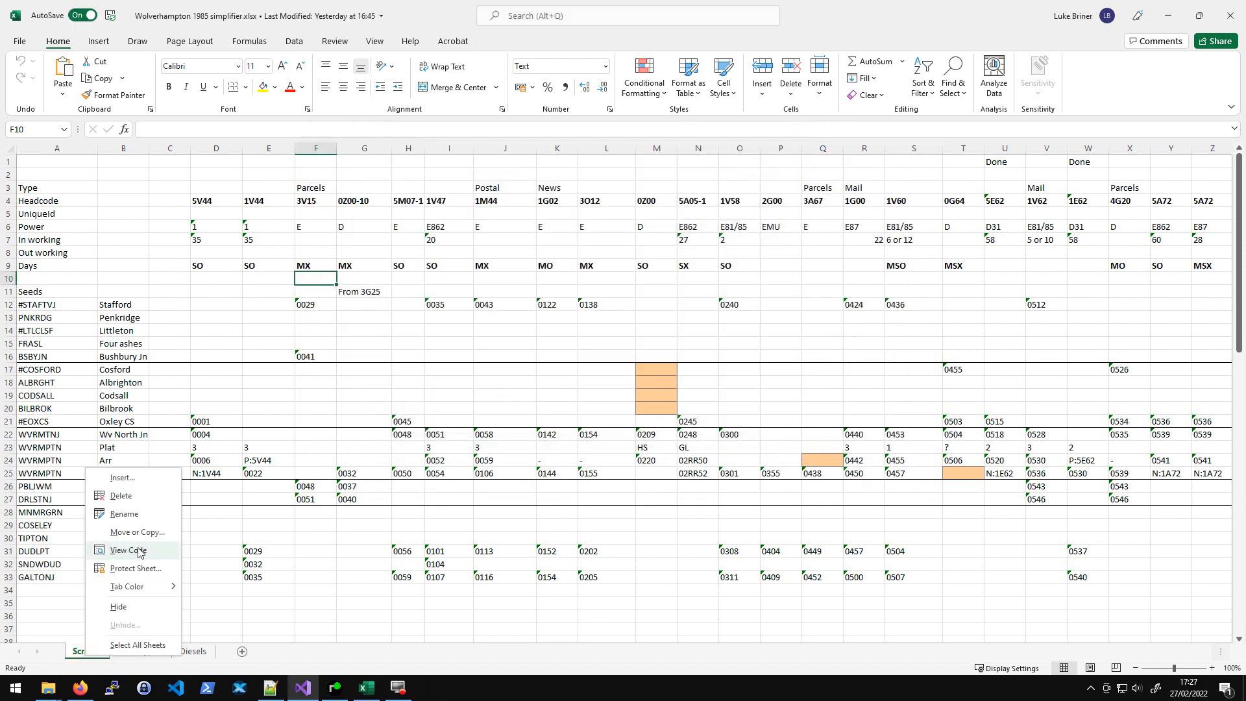
pyautogui.click(126, 514)
pyautogui.write('Timetable')
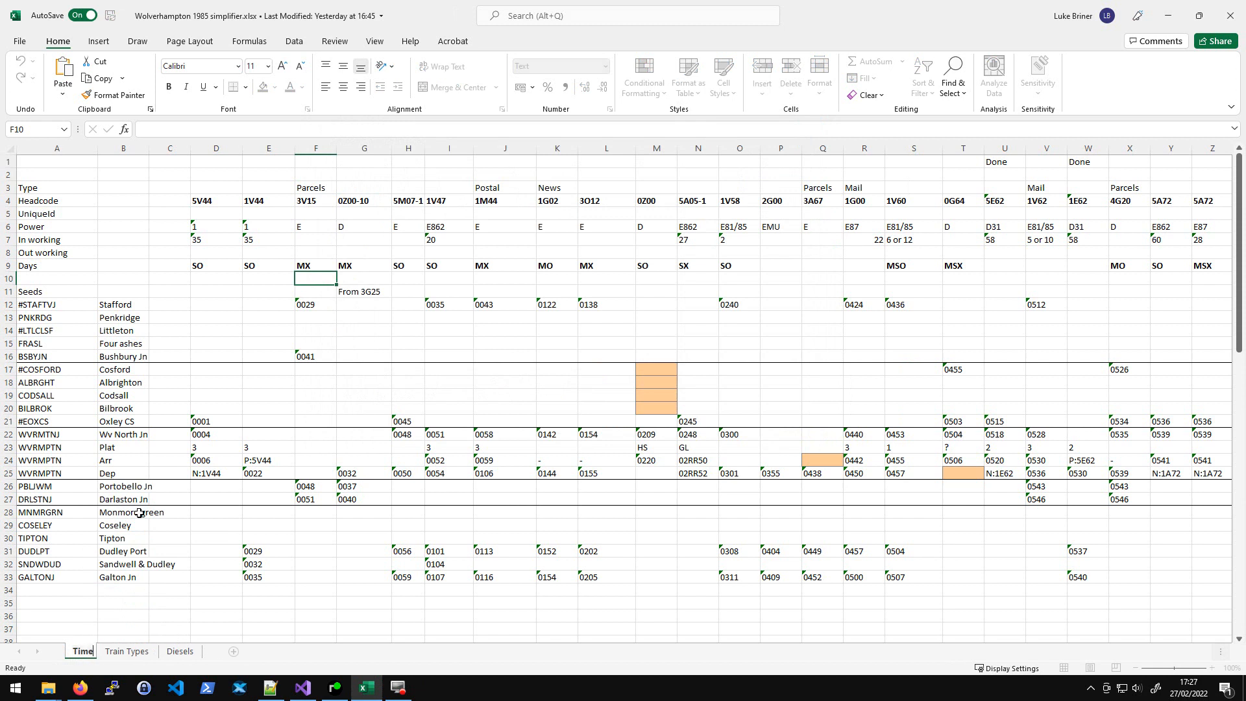